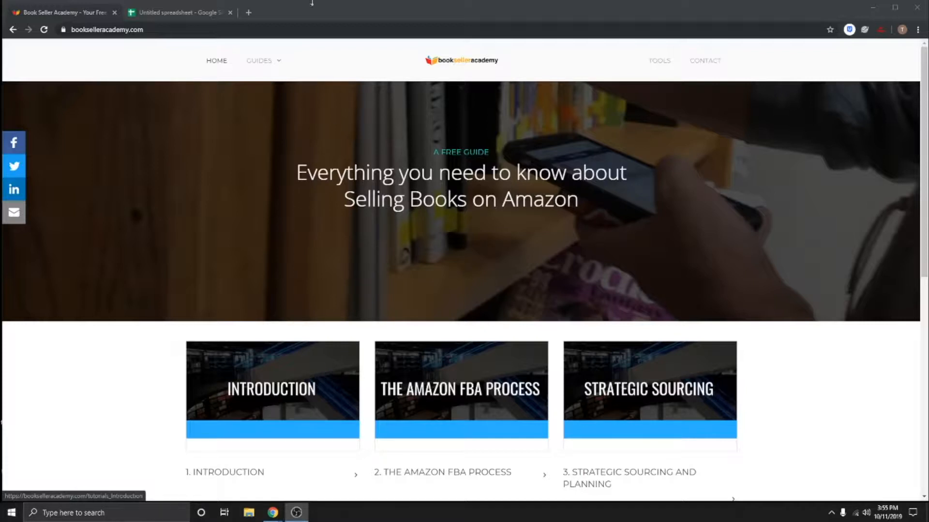
Switch to the untitled Google Sheets spreadsheet and rename it "Compound Spreadsheet"
click(201, 14)
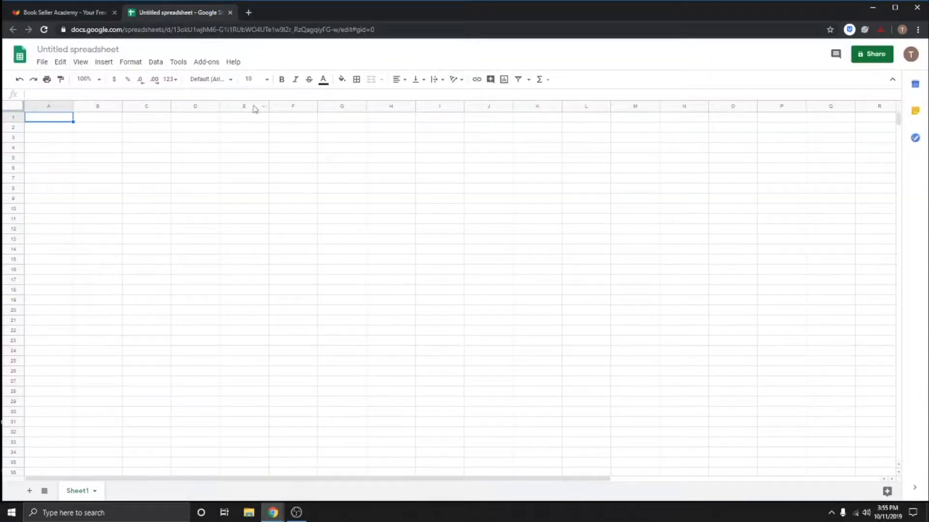
click(103, 50)
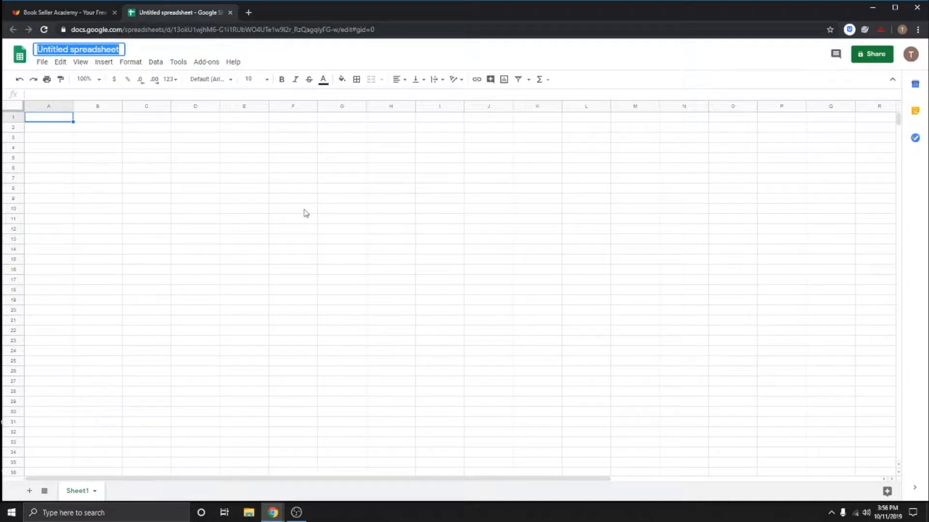
click(254, 140)
click(151, 162)
click(100, 49)
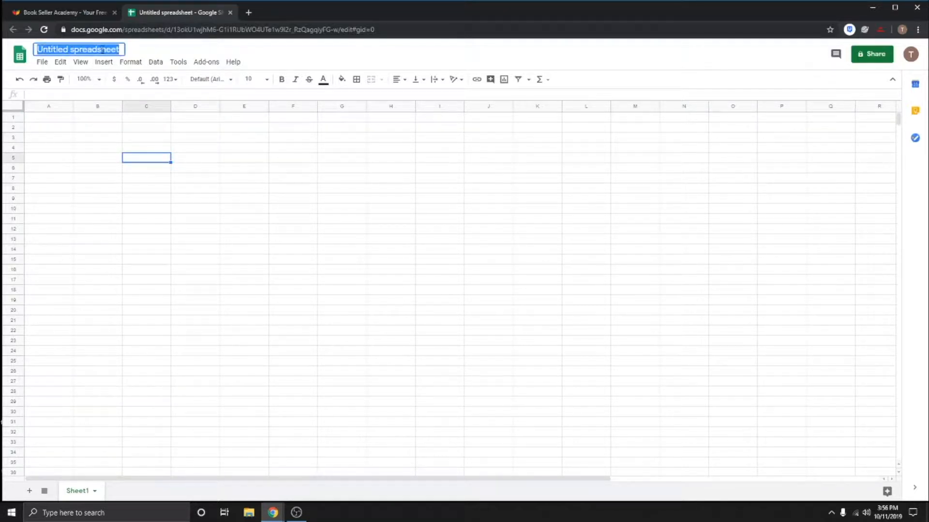
text(Compa)
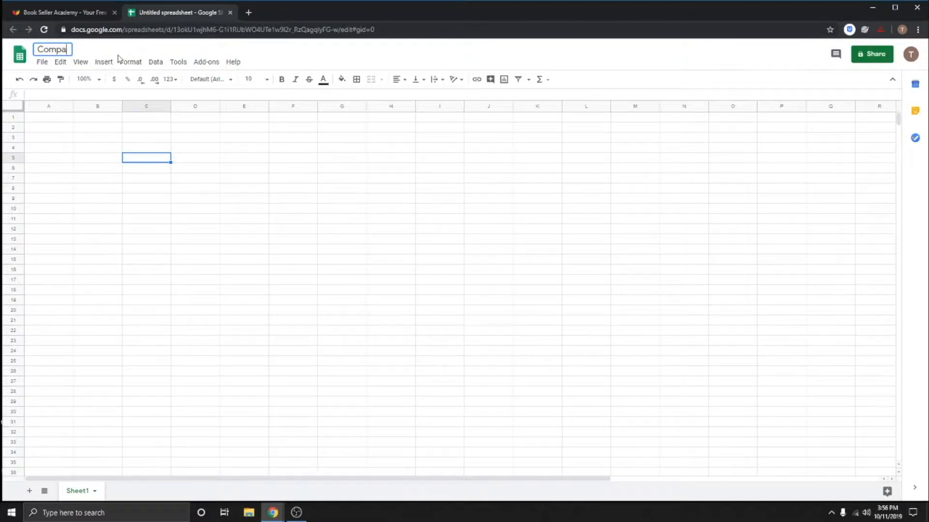
key(BackSpace)
text(ound Spree)
key(BackSpace)
text(adsheet)
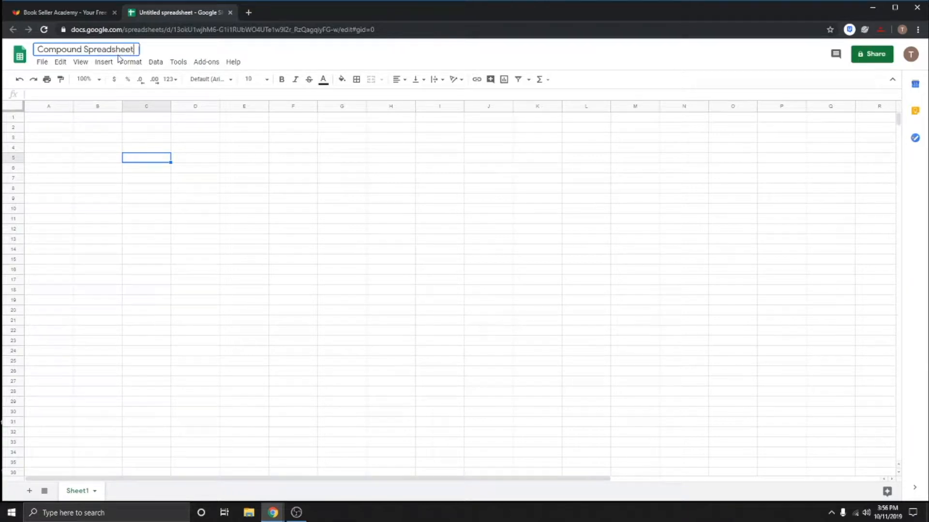
key(Return)
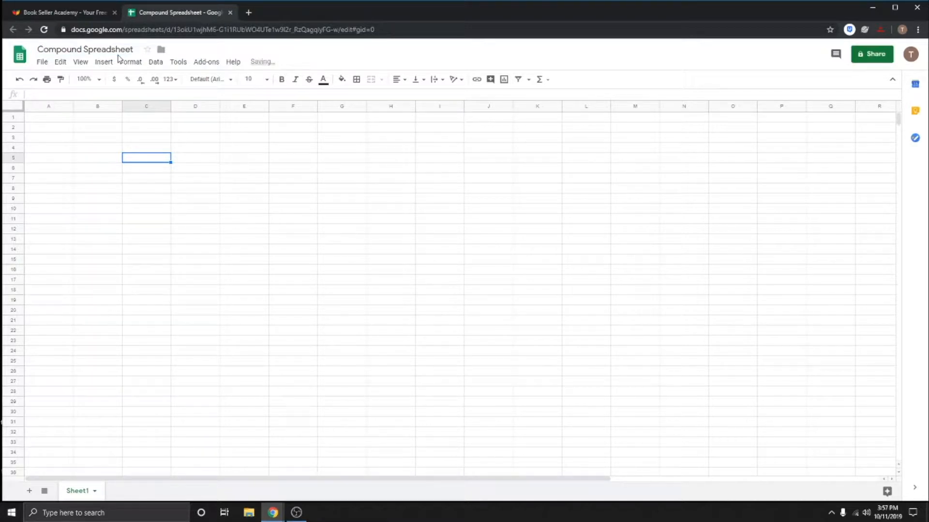
Widen column A to make room for row labels
click(112, 128)
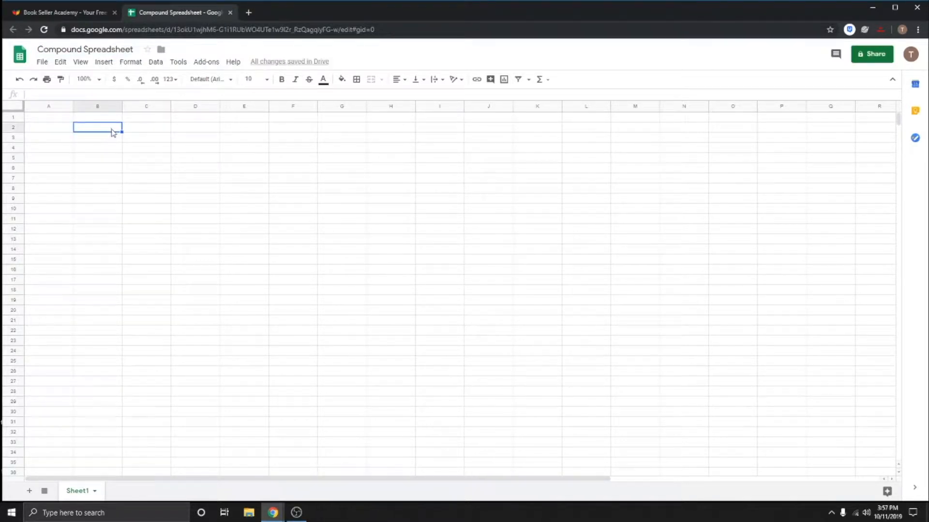
click(69, 118)
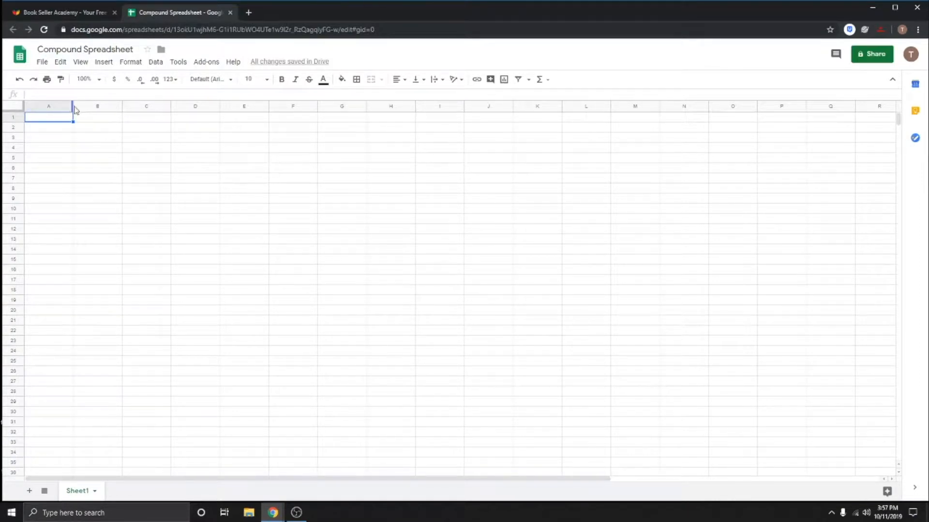
drag(74, 109, 97, 106)
click(118, 155)
click(94, 135)
Enter the labels "Investment", "Profit Margin" and "Reinvest" in cells A1 to A3
click(77, 119)
text(In)
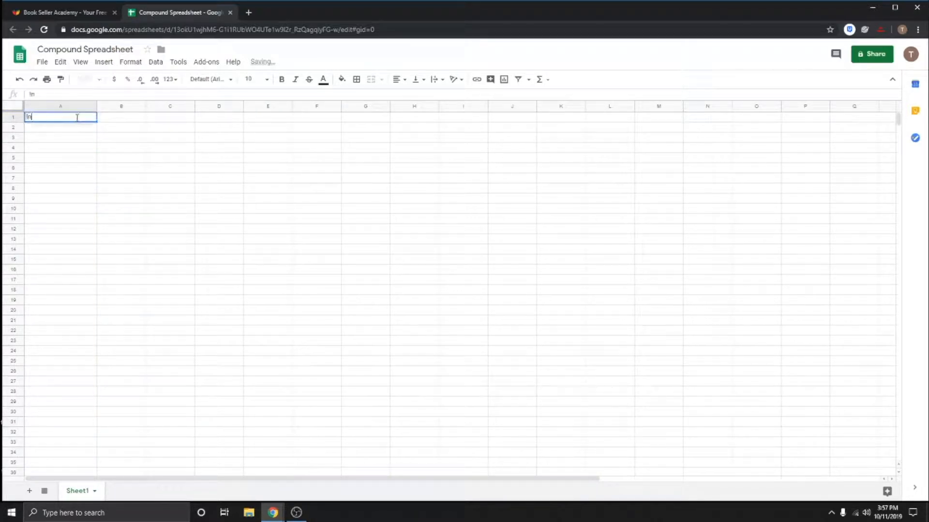
text(vestment)
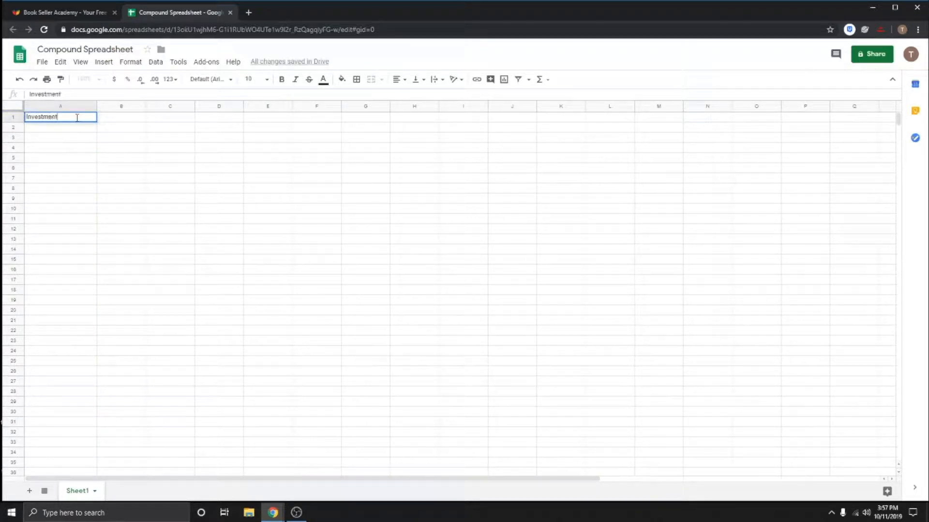
key(Return)
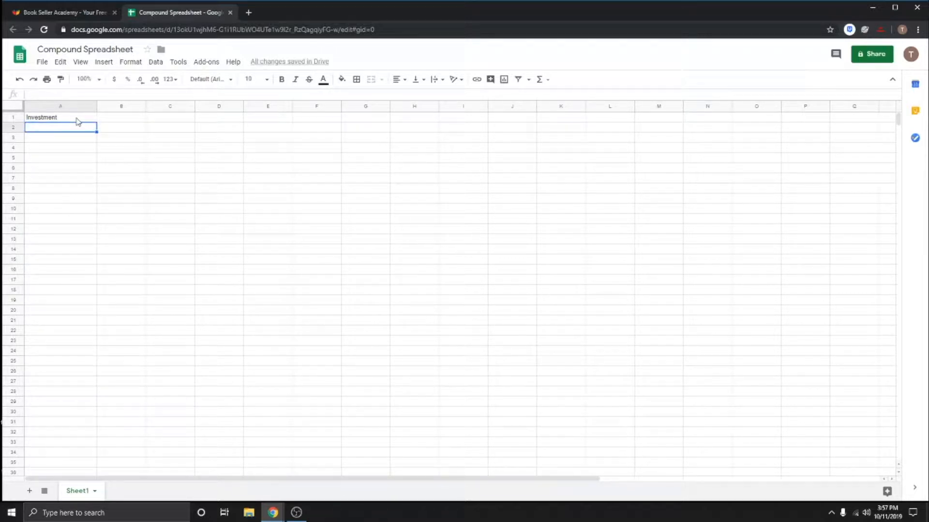
text(Profit Margin)
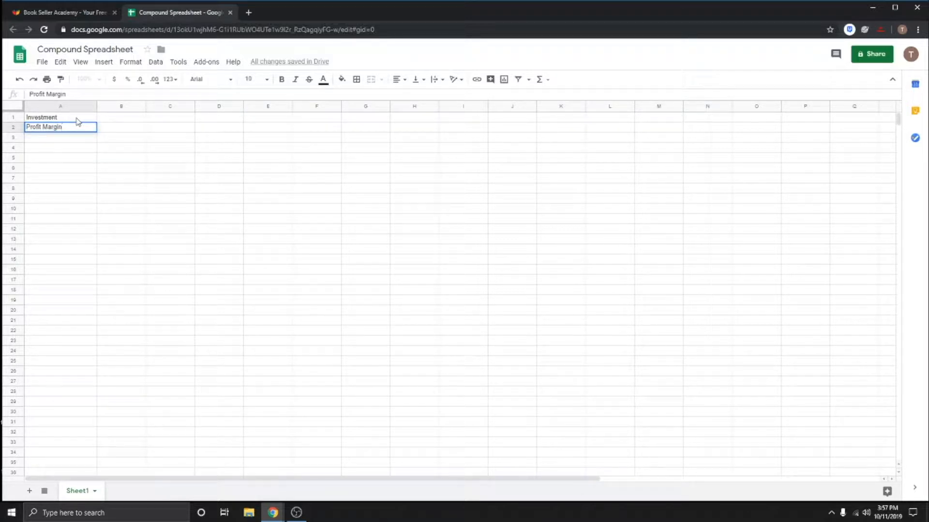
key(Return)
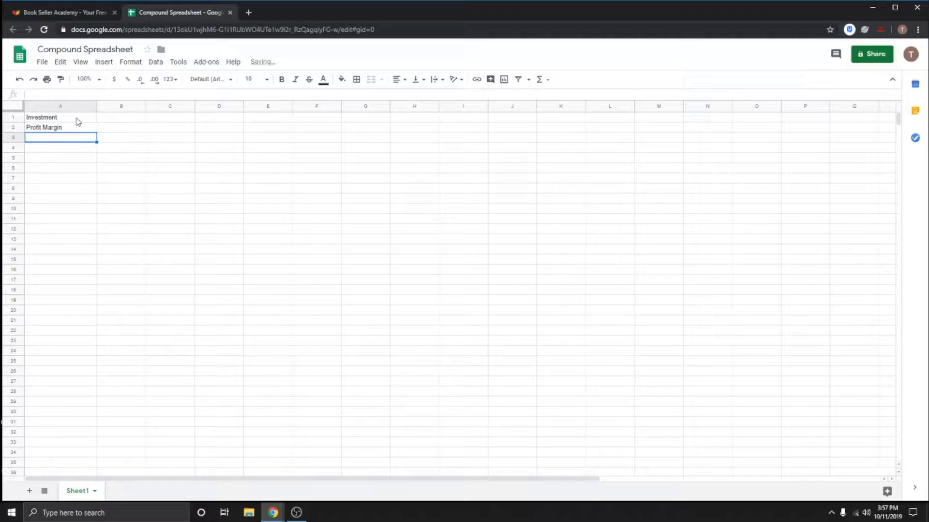
text(Re)
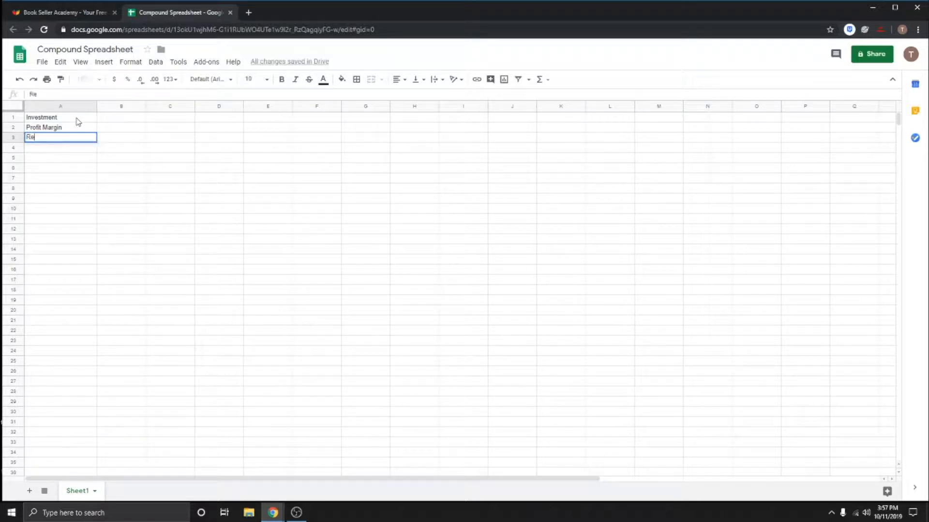
text(invest)
key(Return)
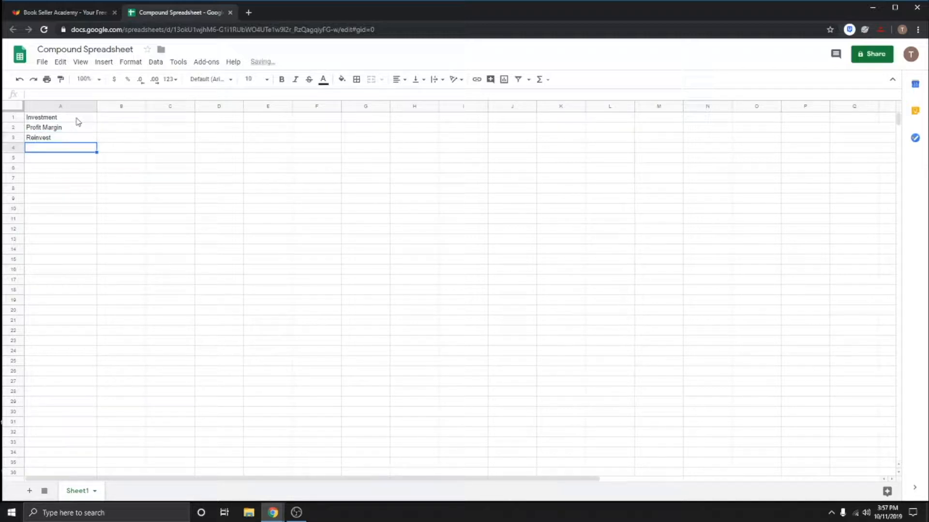
Start a number series in row 5 by entering 1, 2 and 3 in cells B5 to D5
key(Down)
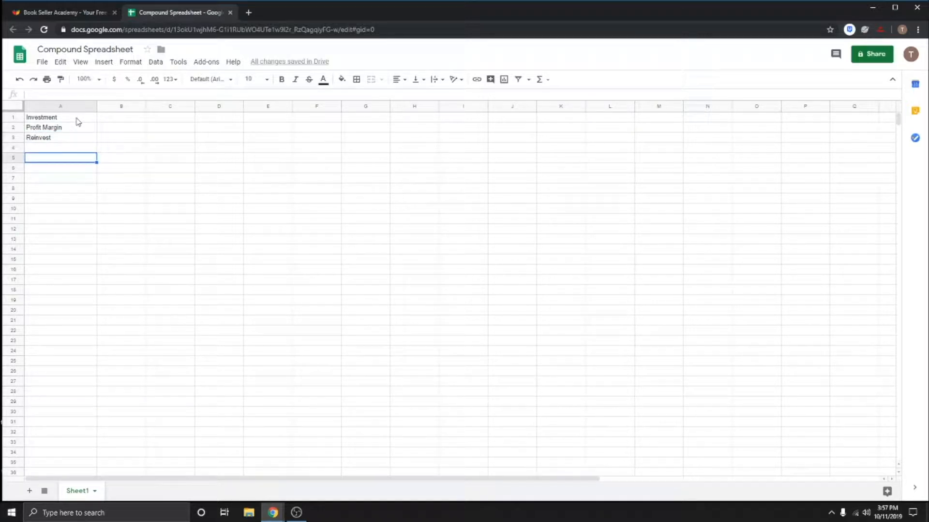
key(Right)
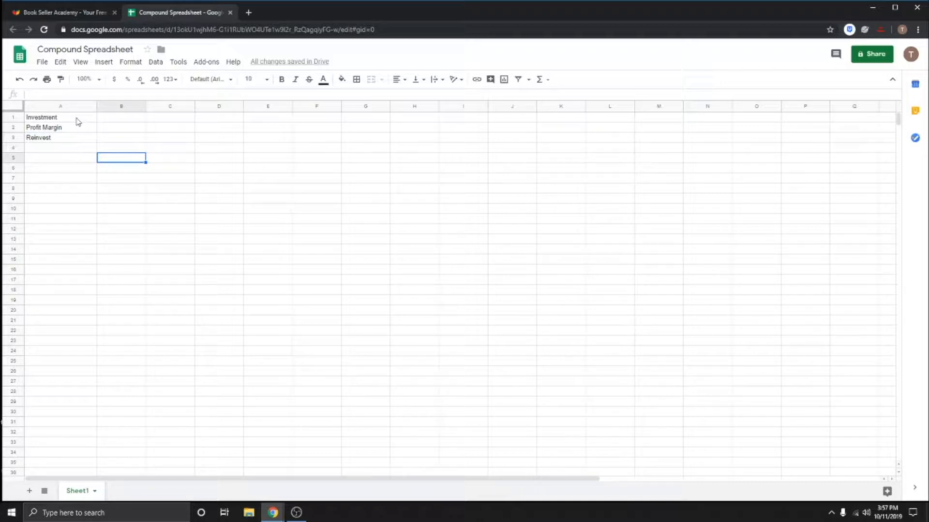
text(1)
key(Right)
text(2)
key(Right)
text(3)
key(Right)
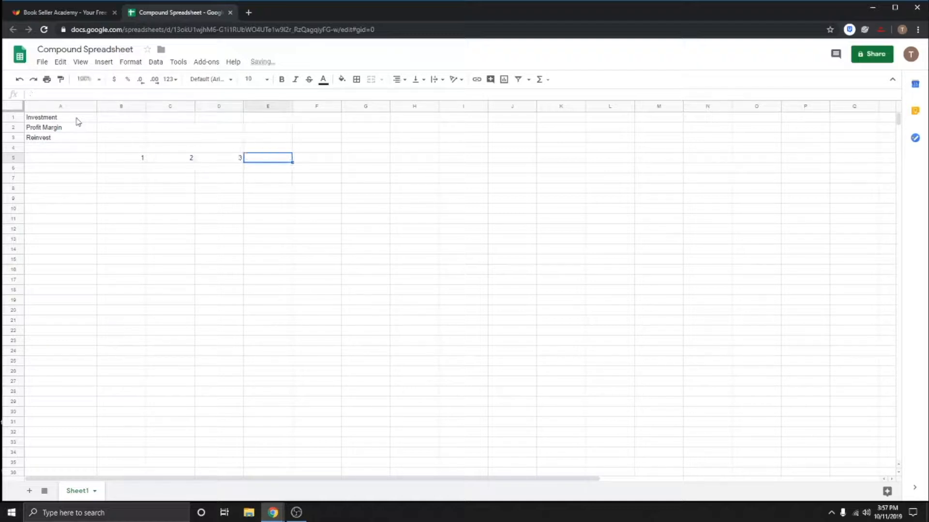
Fill the row 5 series to 15 in cell P5 and narrow columns B through P equally
click(140, 230)
drag(137, 158, 780, 175)
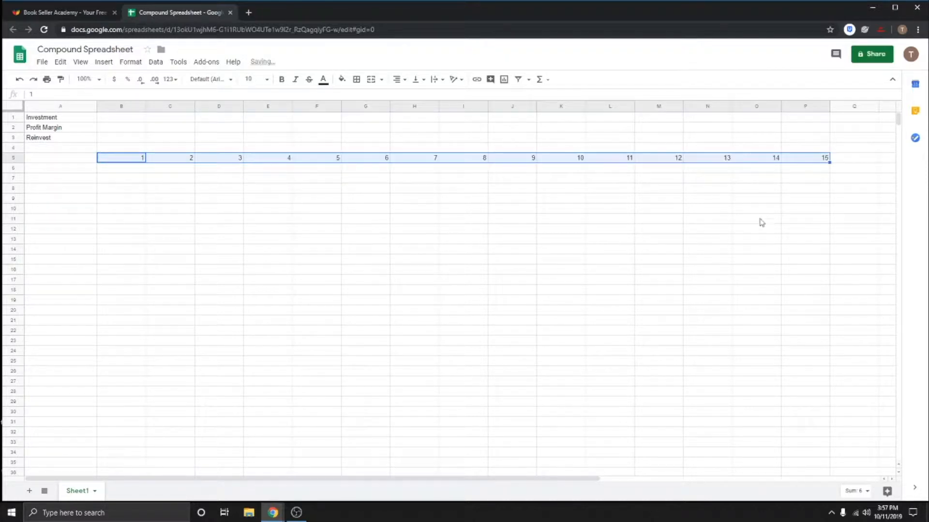
drag(792, 107, 145, 111)
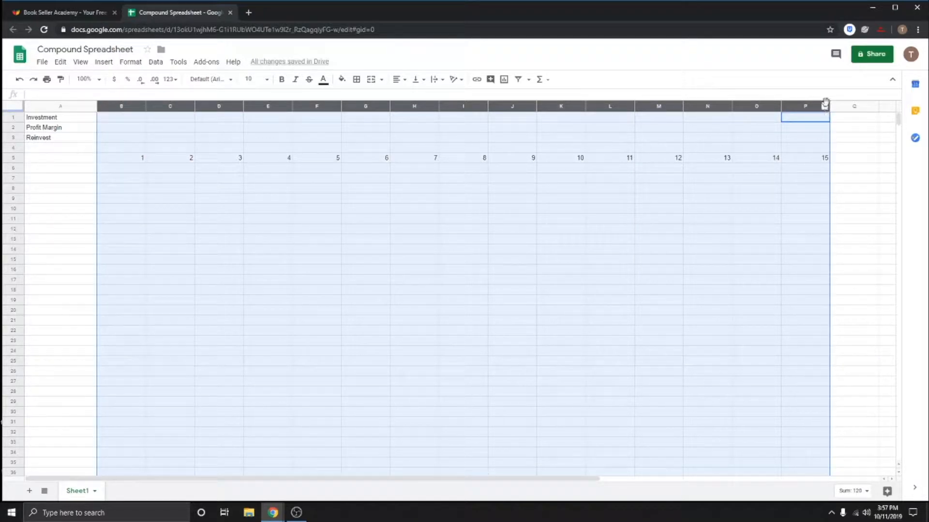
drag(829, 104, 812, 107)
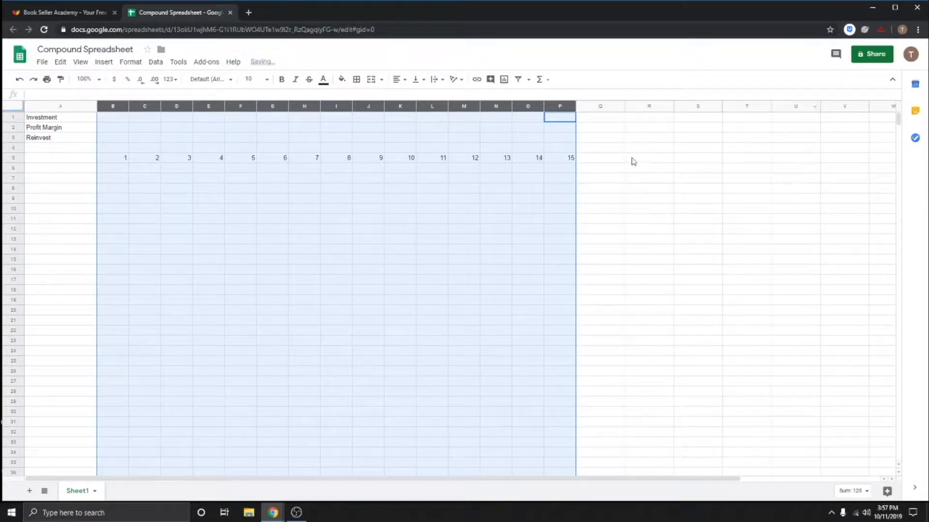
Extend the row 5 series to 21 in column V and narrow columns O through V
drag(565, 162, 836, 168)
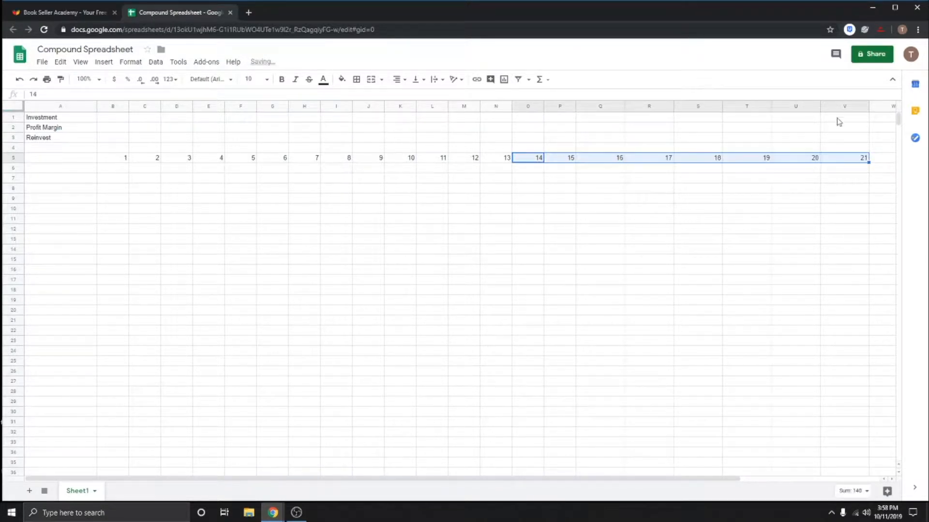
drag(842, 107, 567, 107)
click(599, 187)
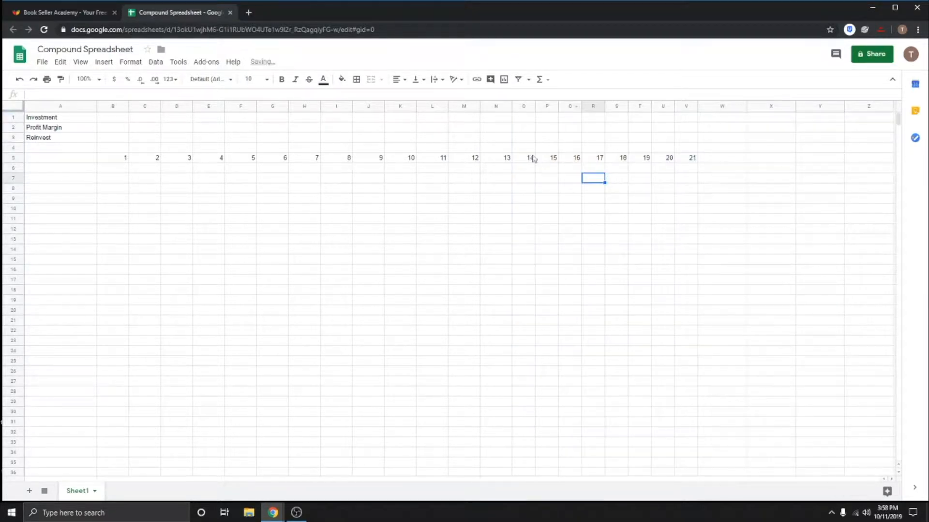
Extend the row 5 series to 23 in column X and give columns B through X one equal narrow width
click(683, 158)
drag(669, 164, 762, 160)
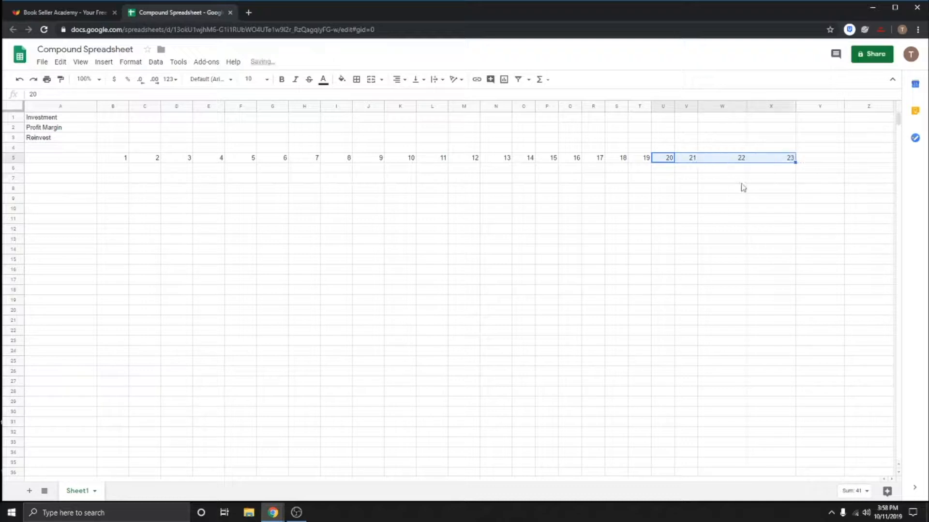
click(742, 188)
drag(770, 107, 114, 124)
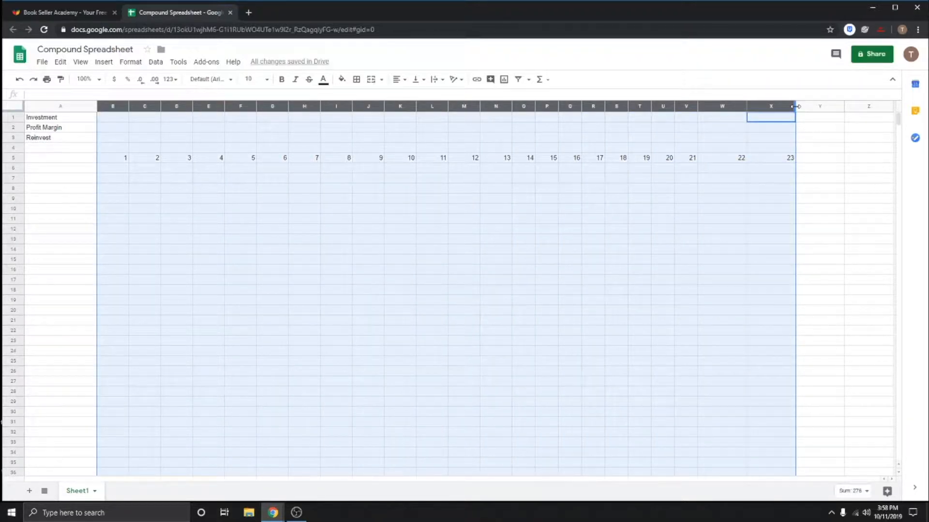
drag(795, 106, 754, 107)
Enter 24 in cell Y5 to finish the series and narrow column Y slightly
click(731, 163)
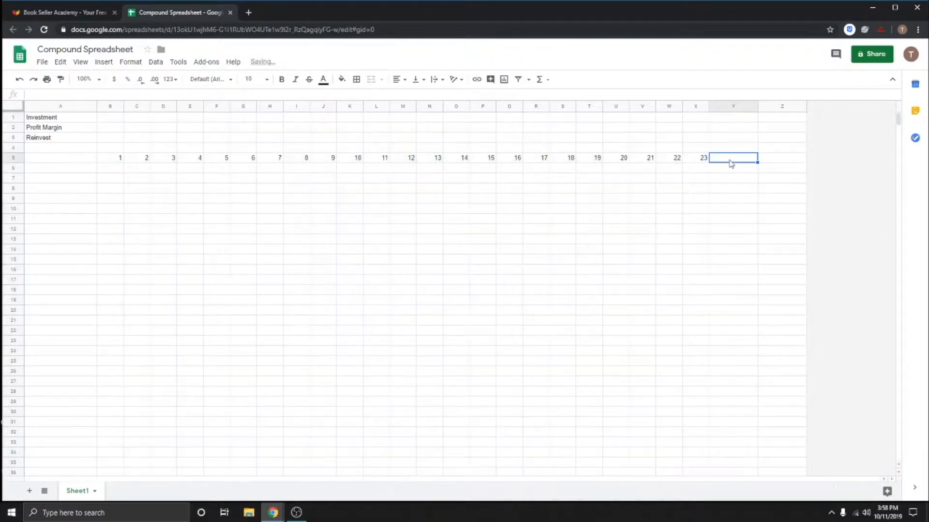
text(24)
click(753, 209)
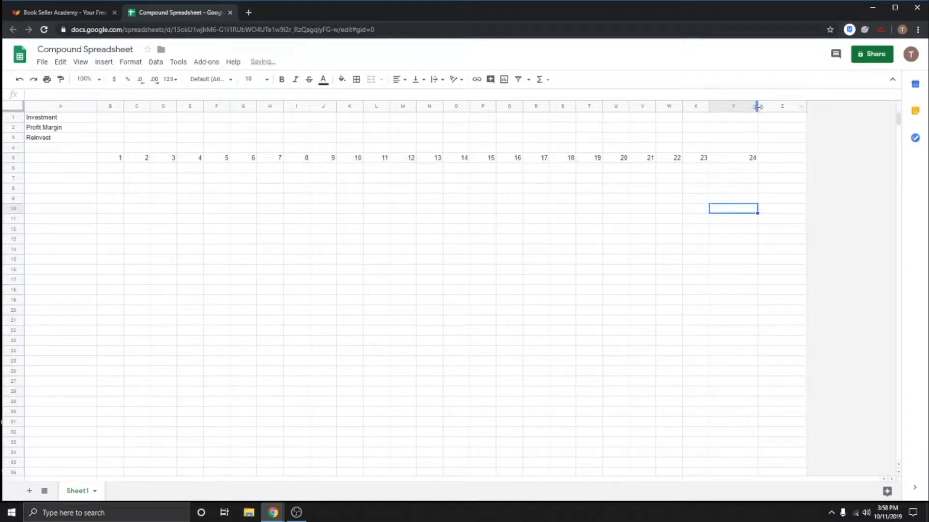
drag(751, 109, 745, 110)
drag(610, 292, 672, 260)
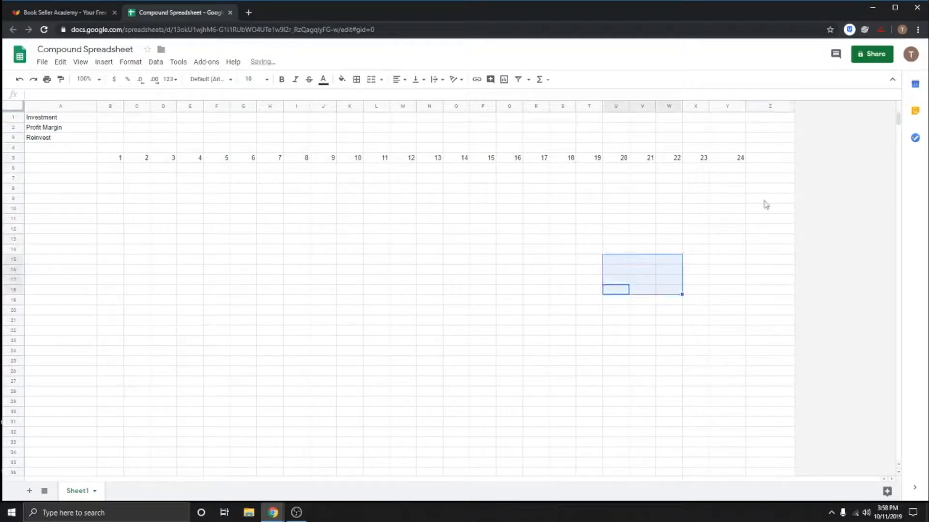
click(735, 162)
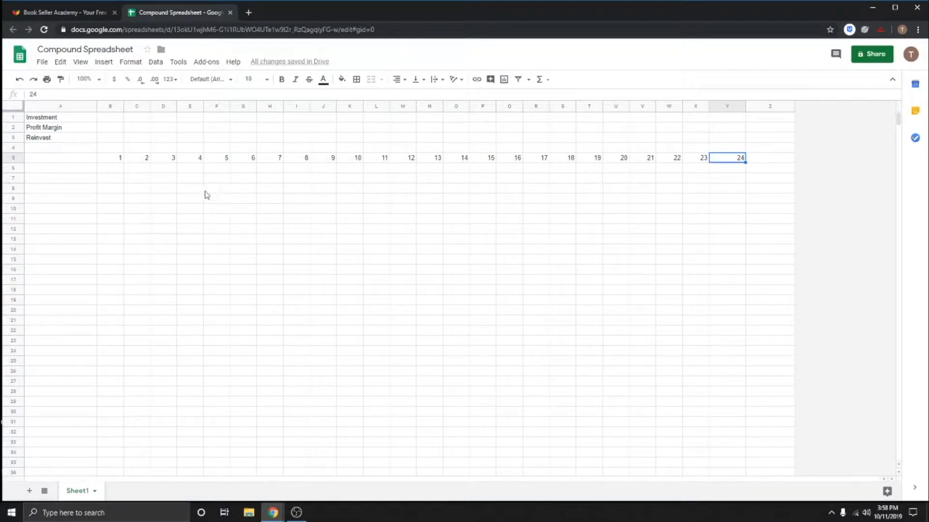
Label the numbered row 5 series by entering Month in cell A5
click(74, 169)
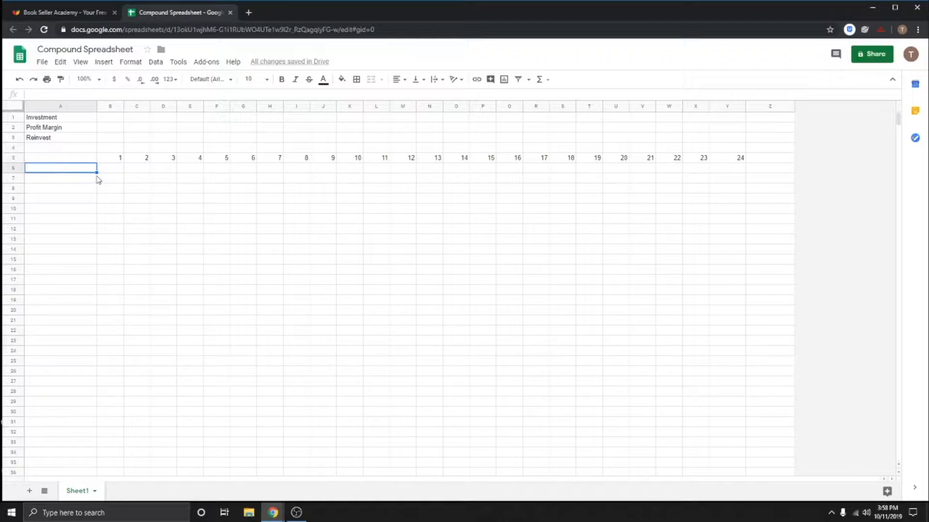
key(Up)
text(Mo)
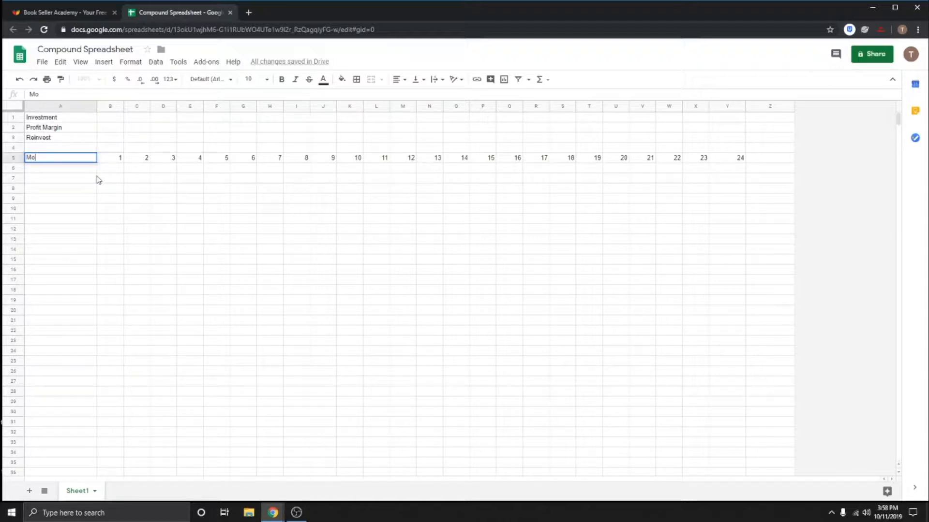
text(nth)
key(Return)
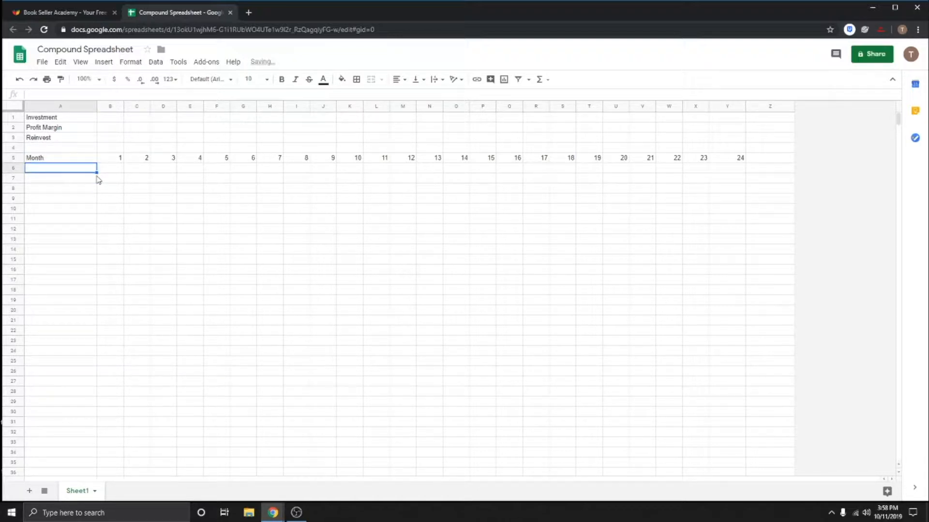
Enter the row labels Investment, Profit, Bank and Reinvest in cells A6 through A9
text(Investment)
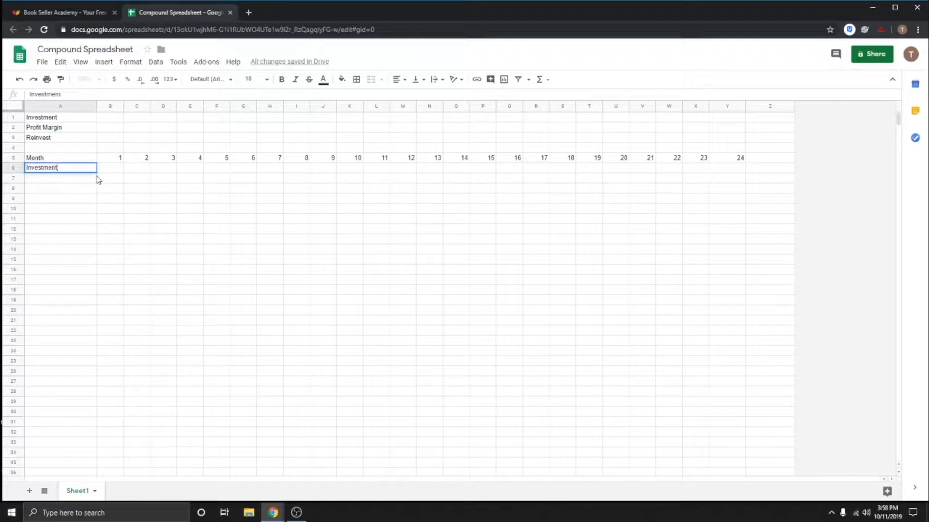
key(Return)
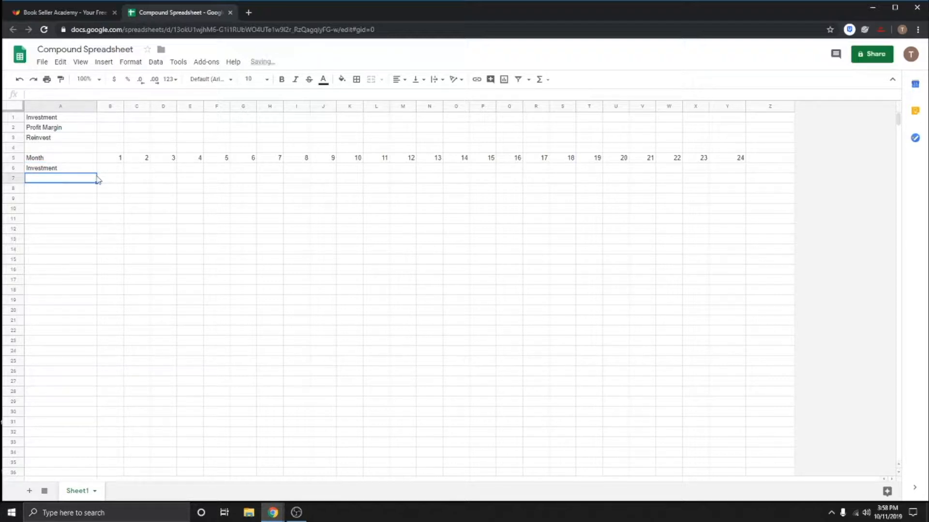
text(Profit)
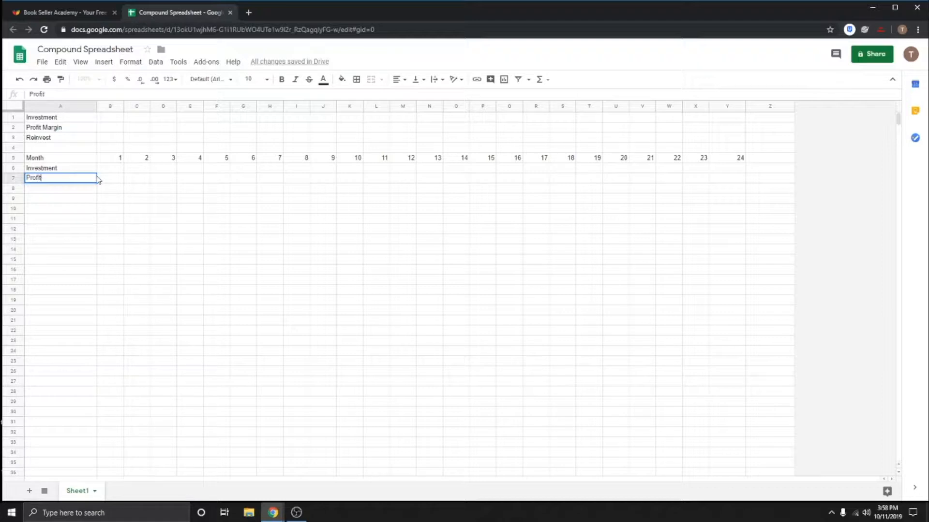
key(Return)
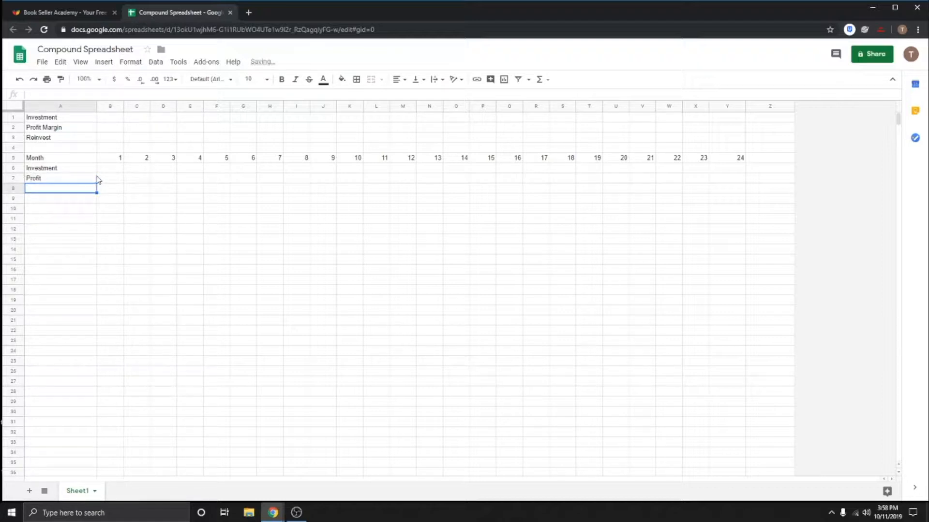
text(Bank)
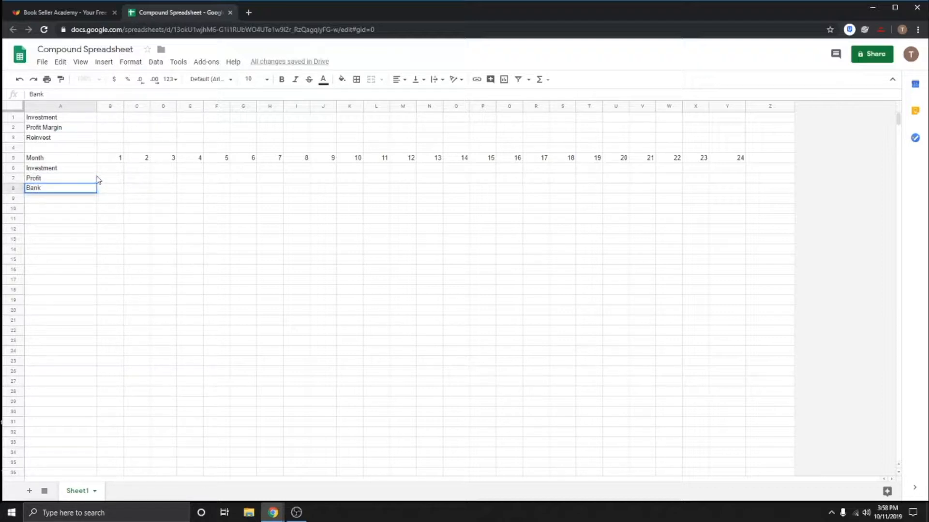
key(Return)
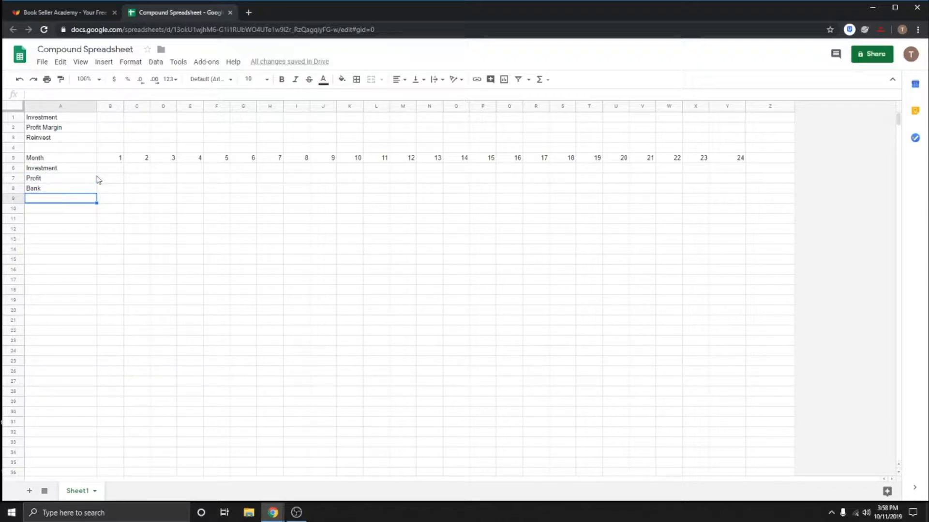
text(Reinvest)
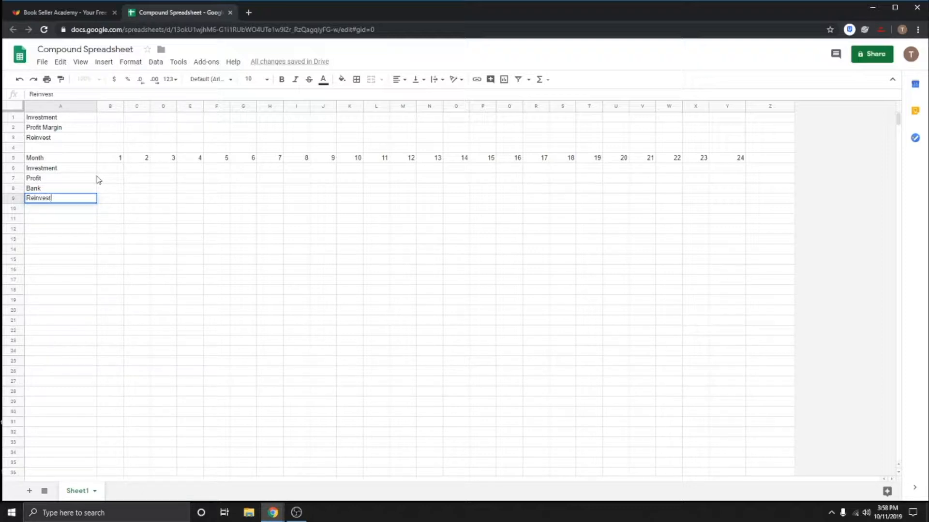
key(Return)
Widen column B to about one and a half times its width
click(104, 273)
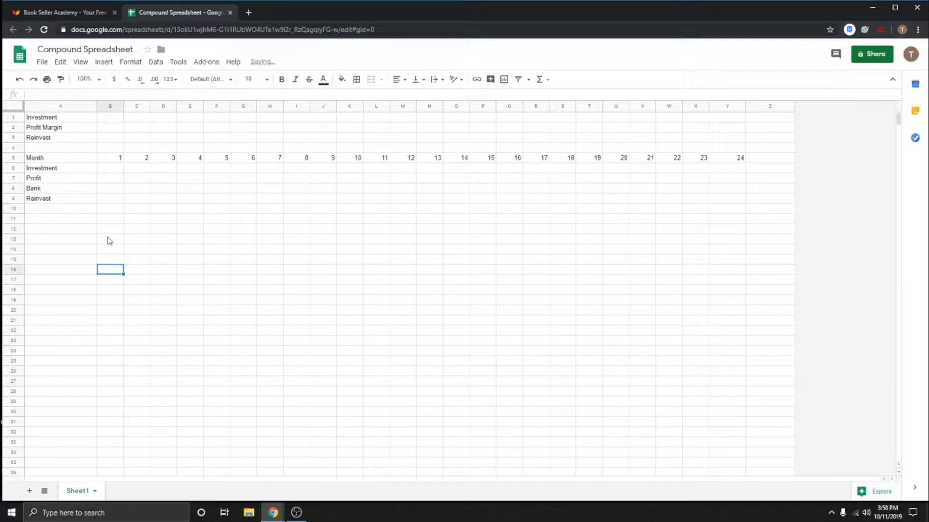
click(136, 240)
click(116, 119)
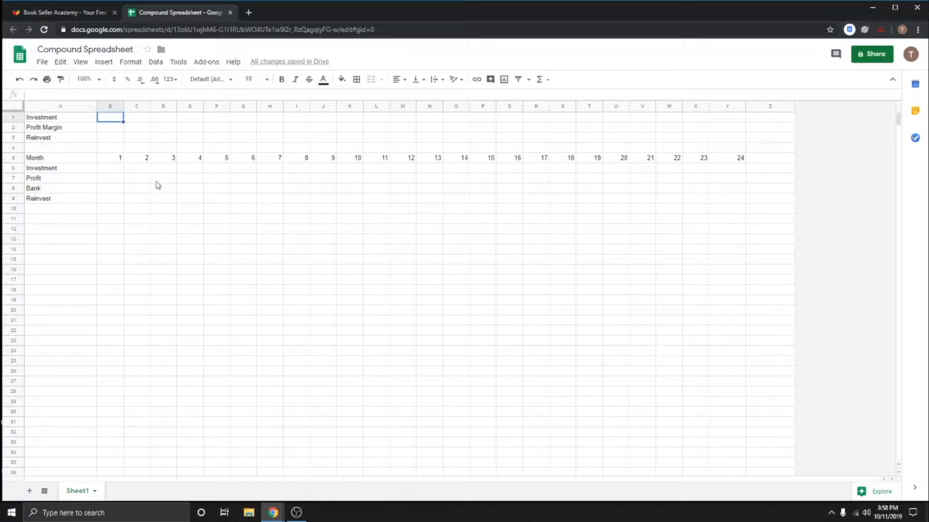
drag(123, 106, 140, 107)
click(123, 147)
Enter 1000 as the starting investment in cell B1
click(125, 118)
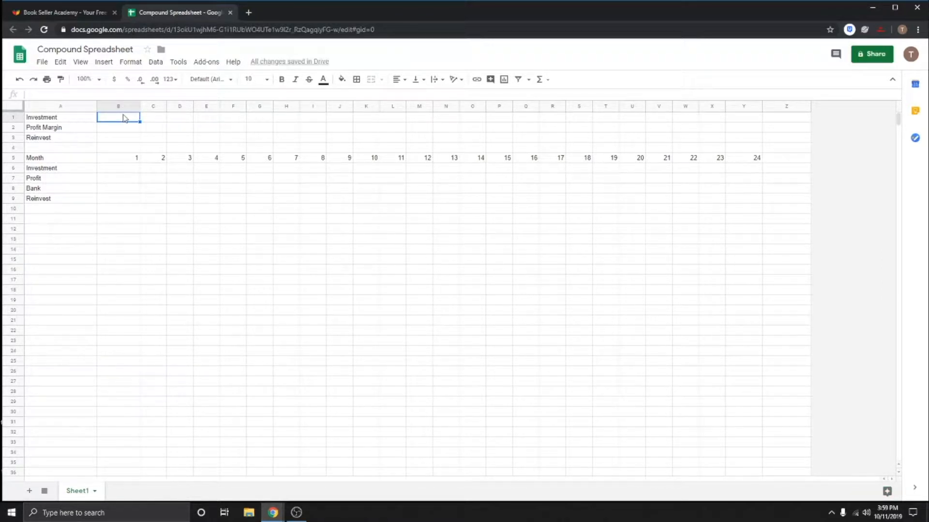
text(1000)
key(BackSpace)
key(BackSpace)
text(1000)
key(Return)
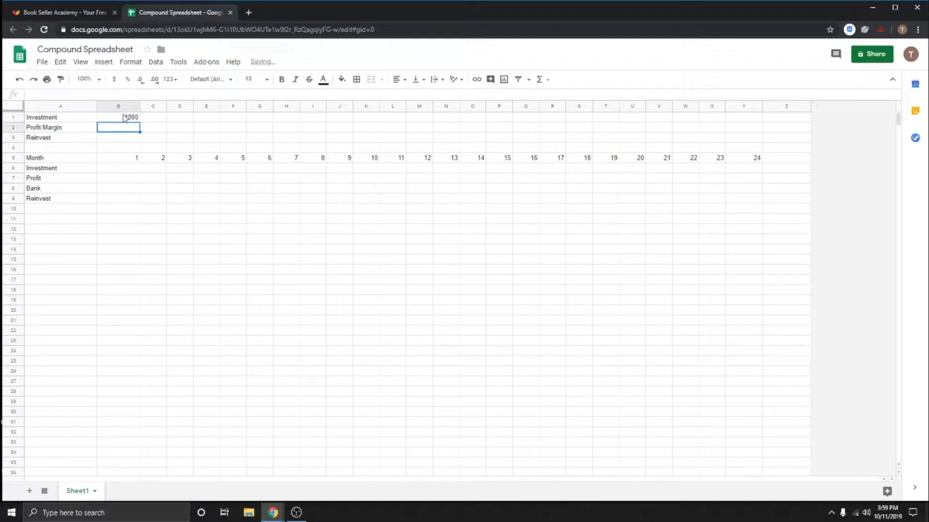
Set the profit margin in B2 to .20 and the reinvest rate in B3 to 0.9
text(.)
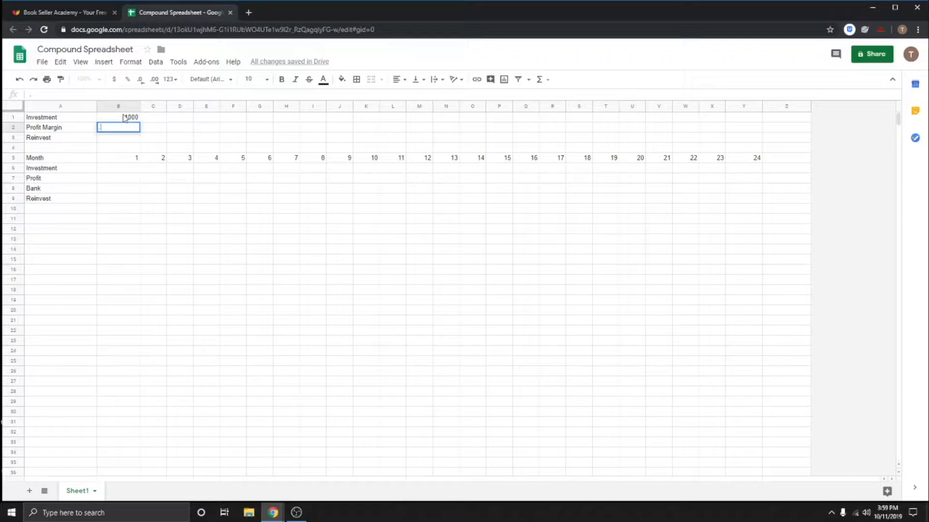
text(20)
key(Return)
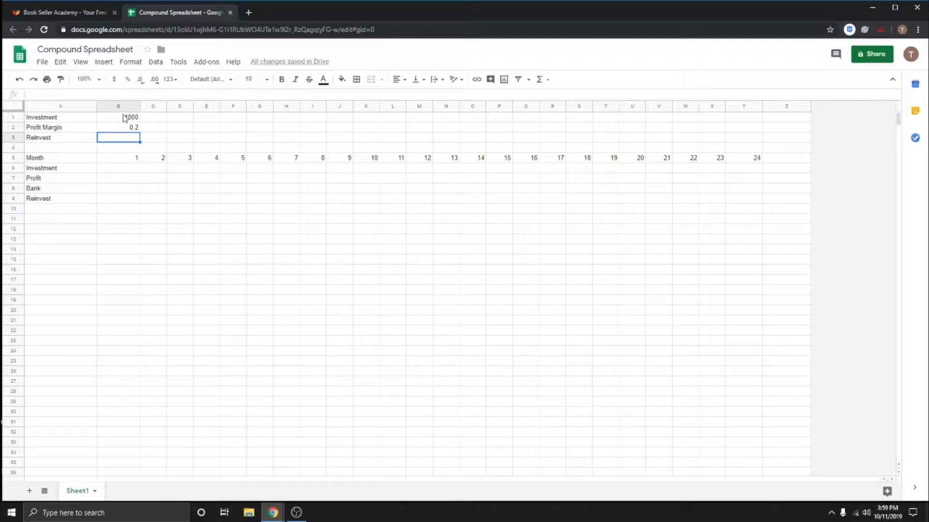
text(90)
key(Return)
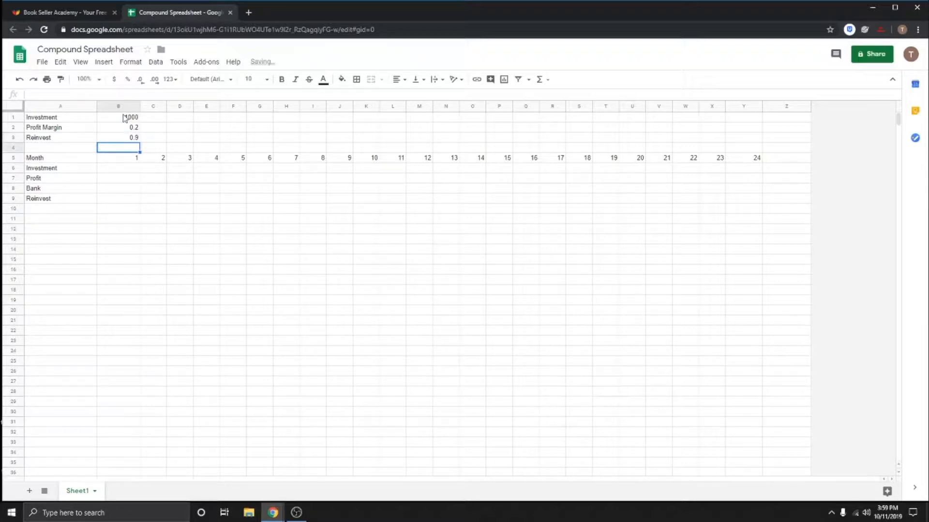
key(Down)
key(Up)
key(Up)
key(Up)
key(Down)
key(Down)
key(Down)
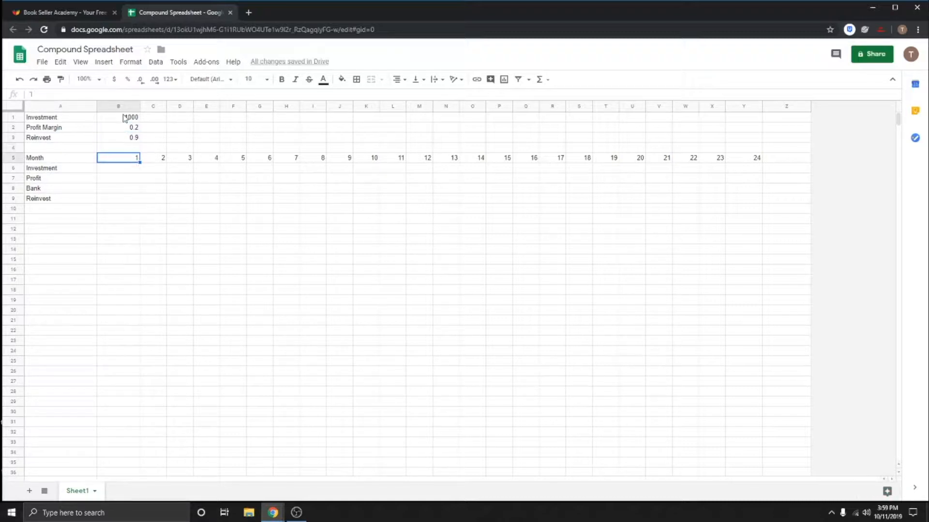
key(Down)
key(Down)
key(Down)
key(Down)
key(Down)
key(Up)
key(Up)
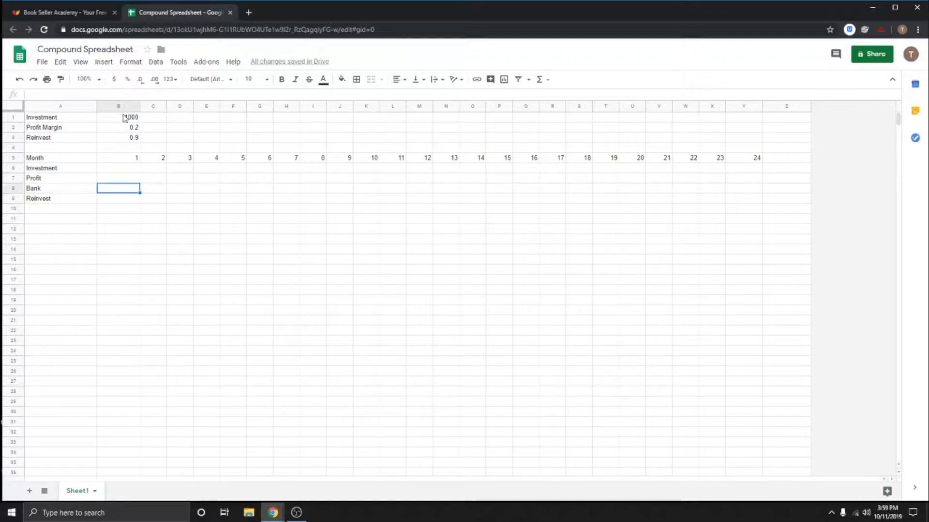
key(Up)
key(Up)
key(Up)
key(Up)
key(Up)
key(Up)
key(Right)
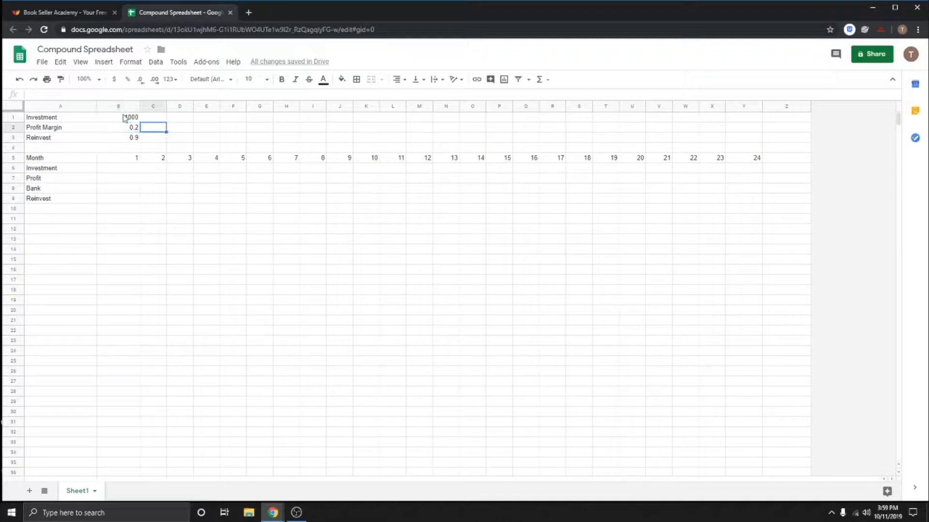
key(Left)
drag(152, 129, 303, 132)
click(309, 138)
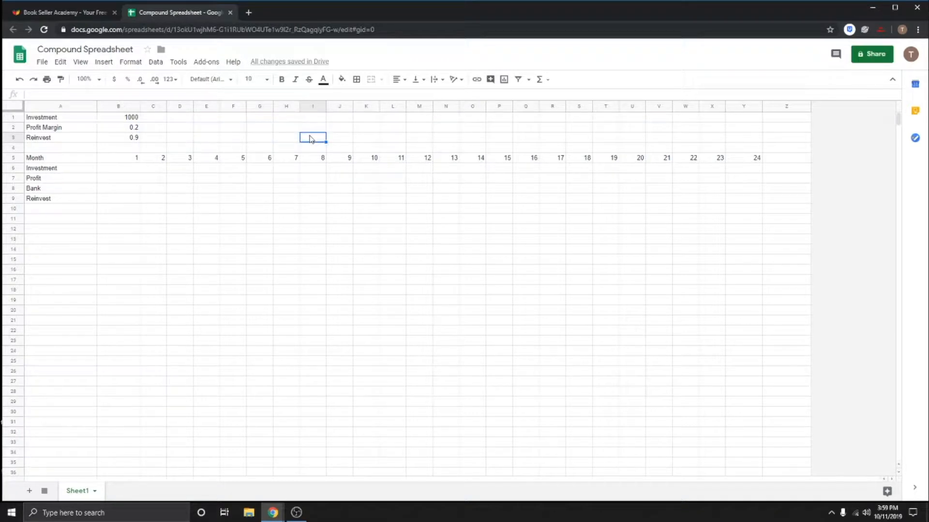
Enter the formula =B2 in cell C2 to carry the profit margin into the second month
click(157, 131)
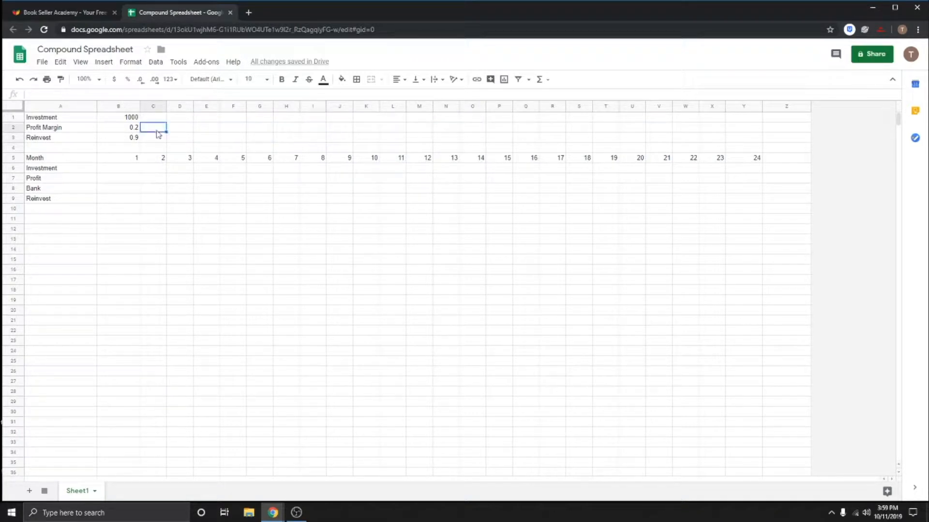
text(=)
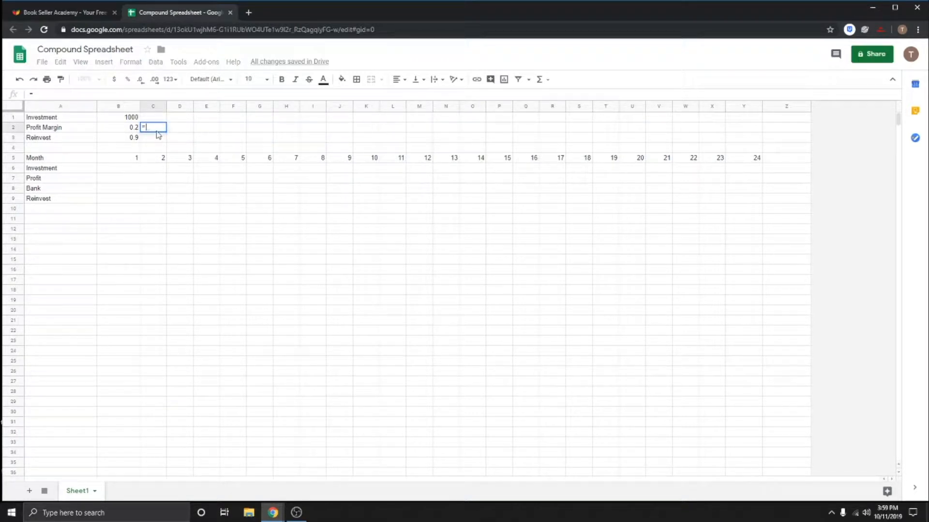
click(132, 129)
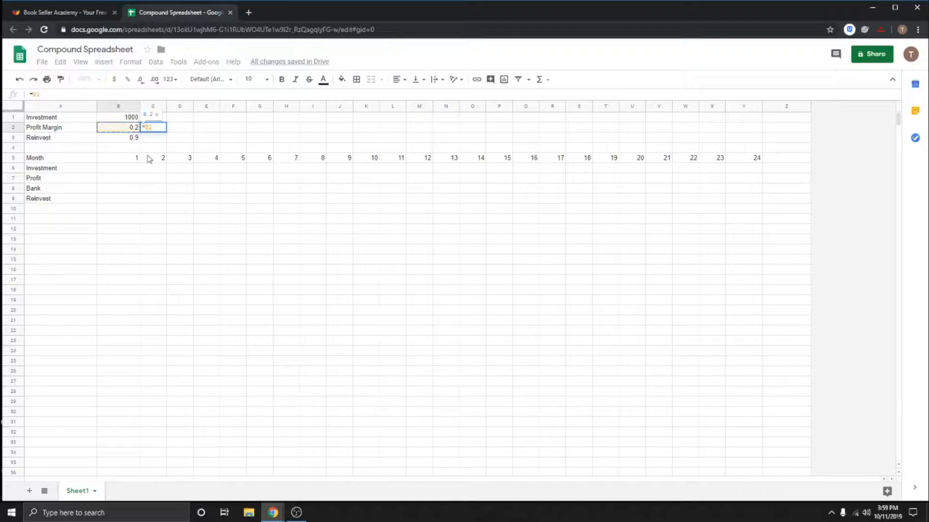
key(Return)
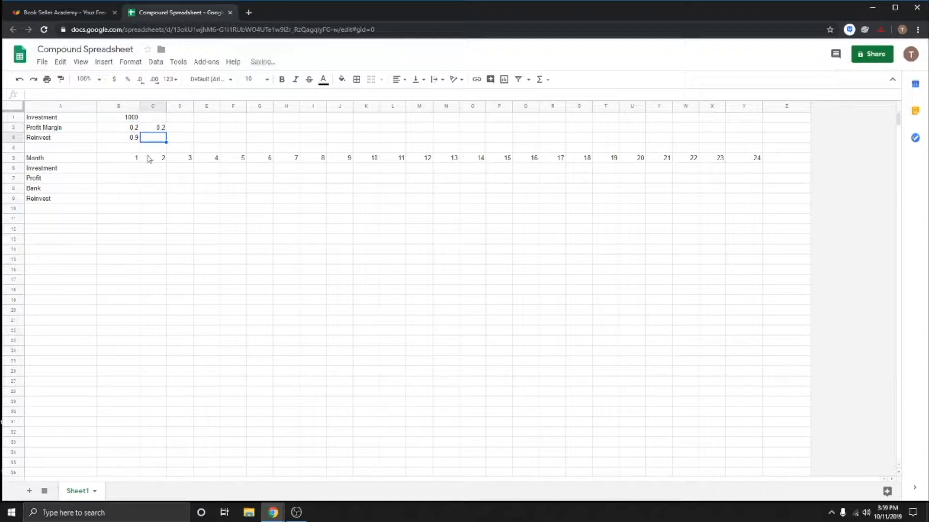
Copy the profit margin formula in C2 and paste only the formula across D2:Y2
click(163, 130)
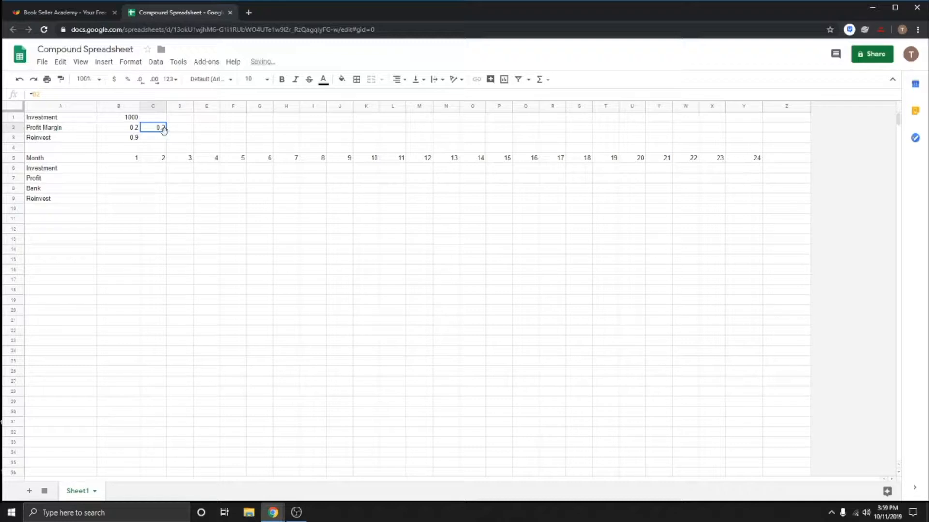
key(ctrl+c)
drag(177, 128, 740, 133)
right_click(738, 132)
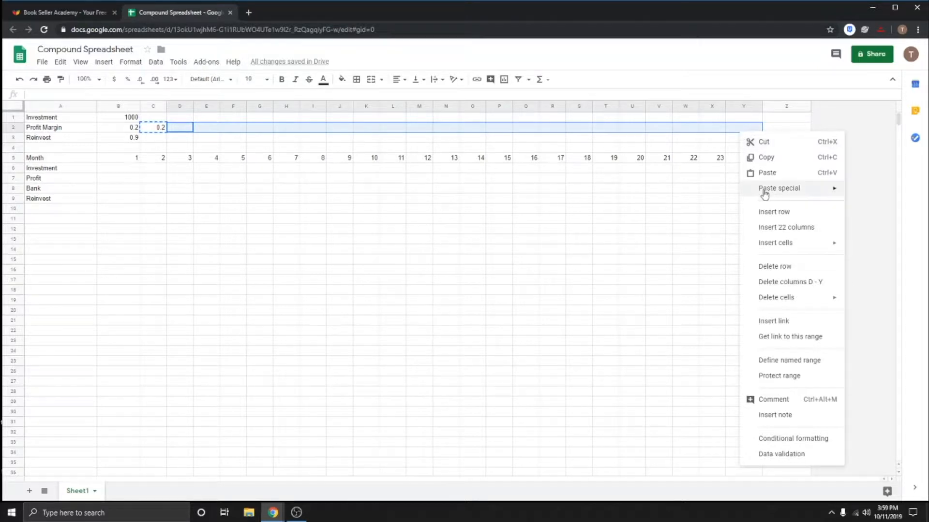
mouse_move(763, 190)
click(682, 261)
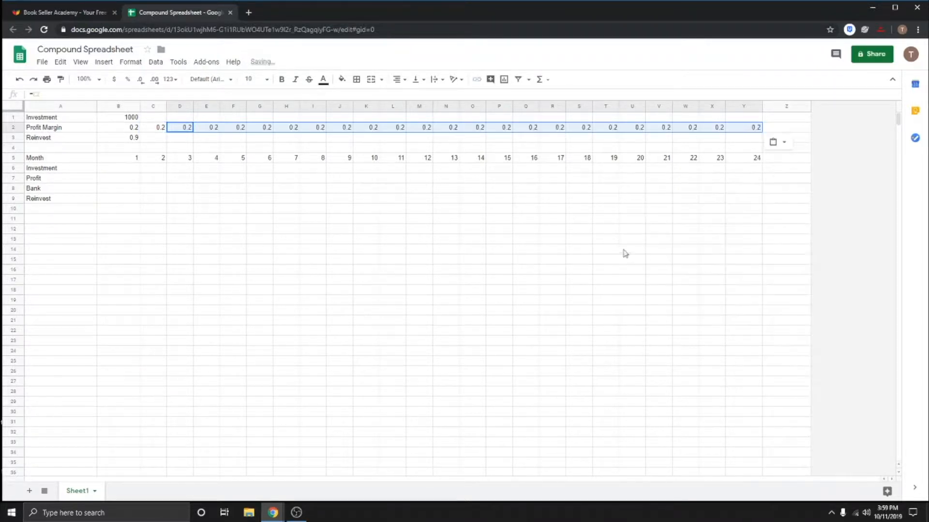
click(516, 231)
Enter the formula =B3 in cell C3 to carry the reinvest rate into the second month
click(152, 139)
text(=)
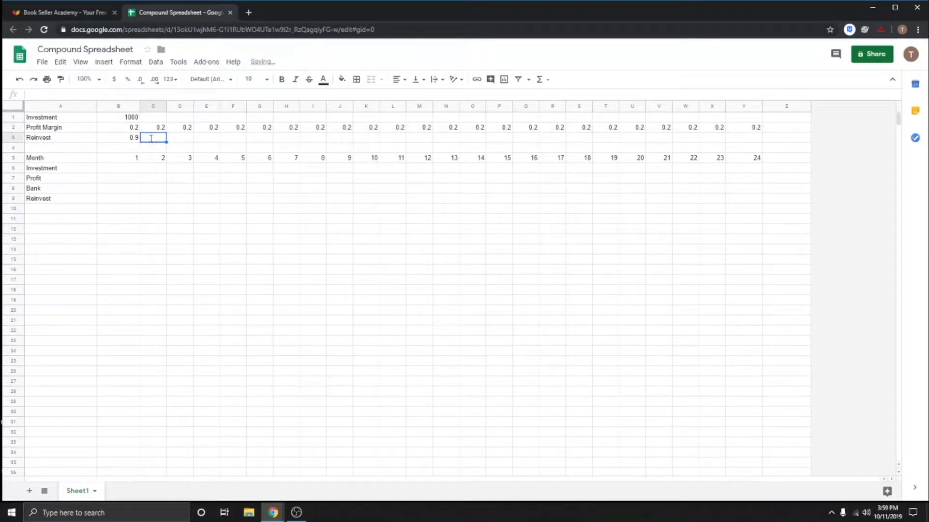
click(134, 138)
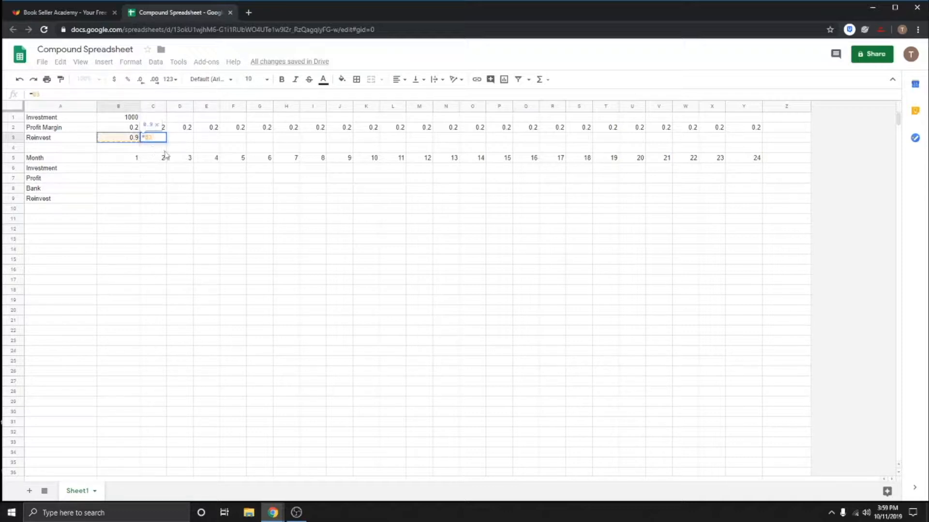
key(Return)
key(Up)
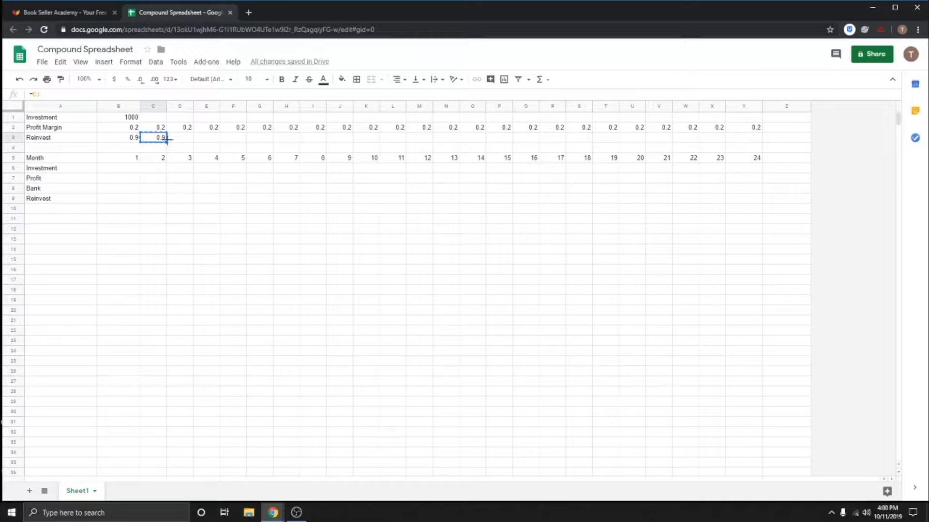
Try filling D3:Y3 with the reinvest formula from C3, and clear the filled range
drag(167, 141, 738, 142)
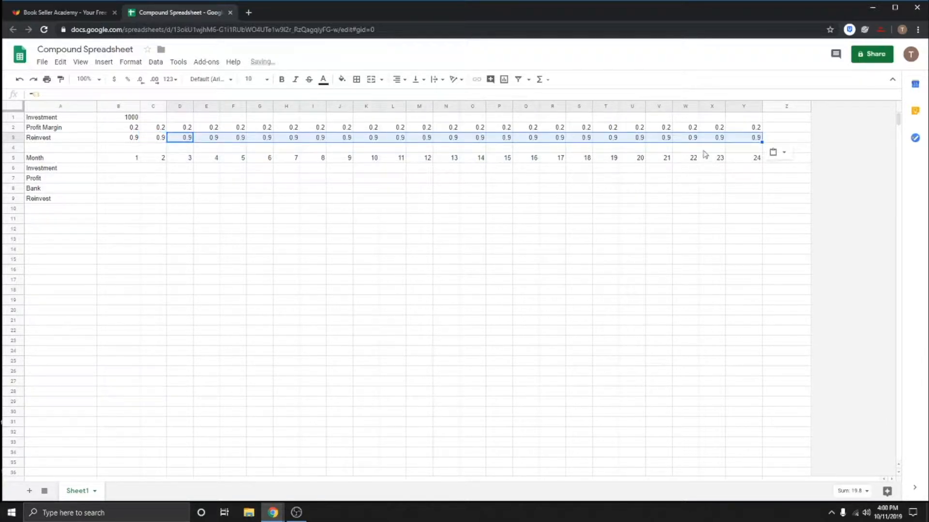
key(Delete)
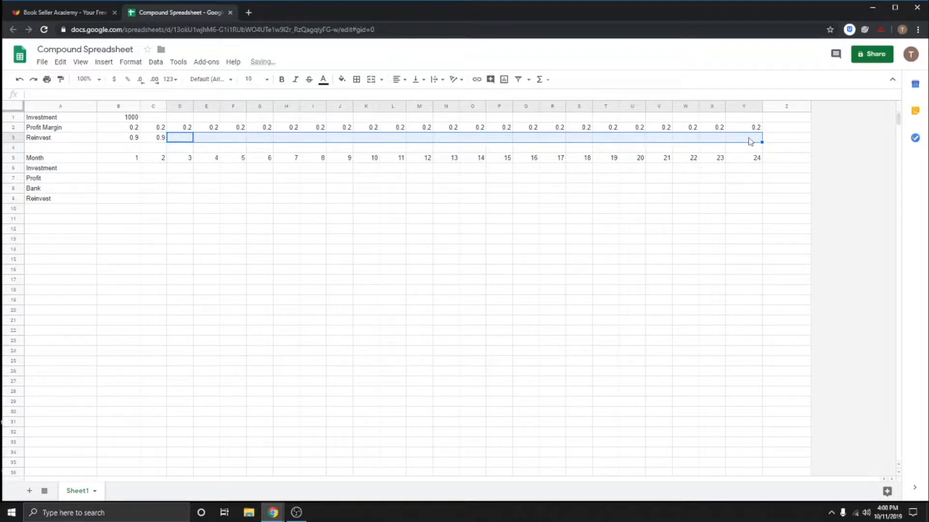
Paste only the copied reinvest formula across D3:Y3
right_click(748, 141)
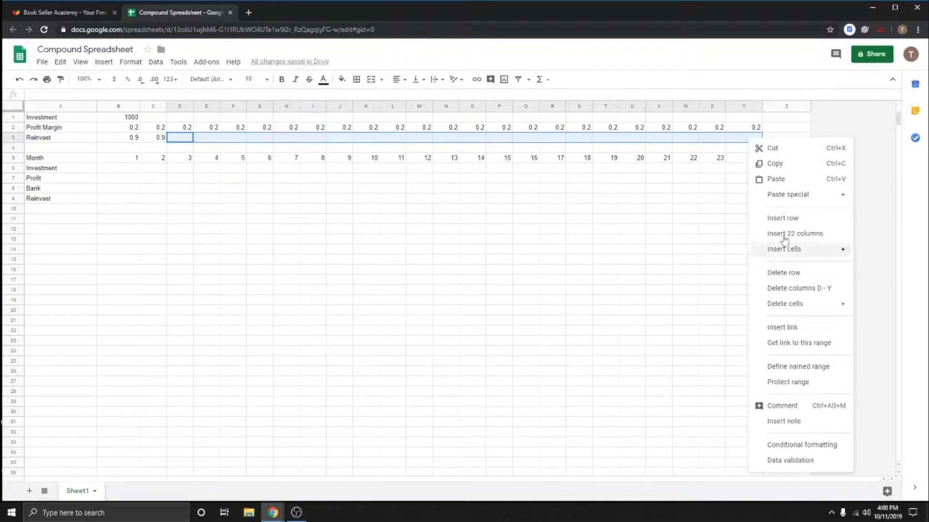
mouse_move(785, 203)
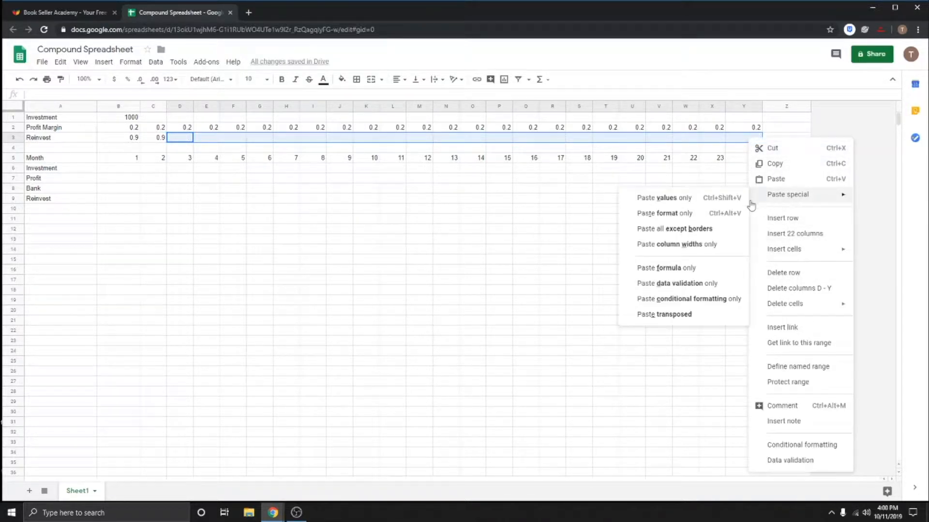
click(702, 268)
click(687, 269)
click(314, 259)
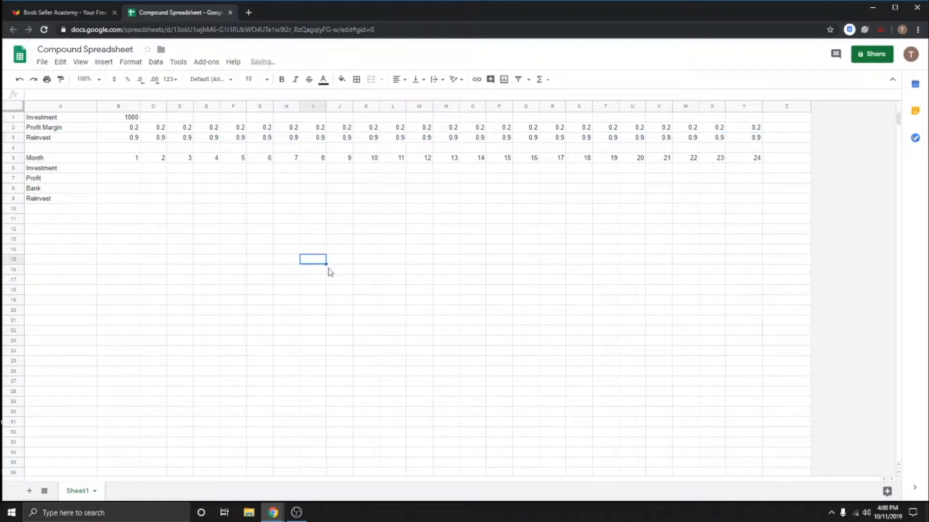
Set the profit margin in B2 to 0.3 and the reinvest rate in B3 to 0.8
click(130, 126)
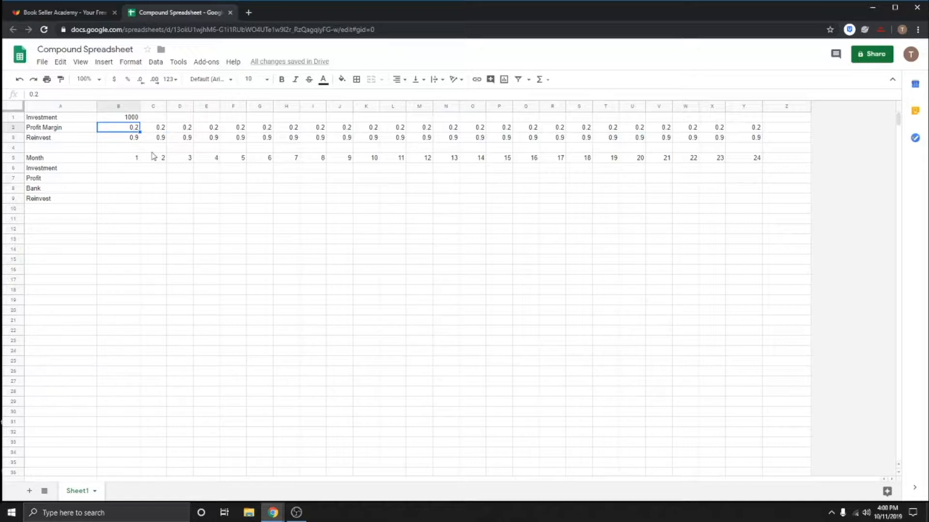
key(BackSpace)
key(Return)
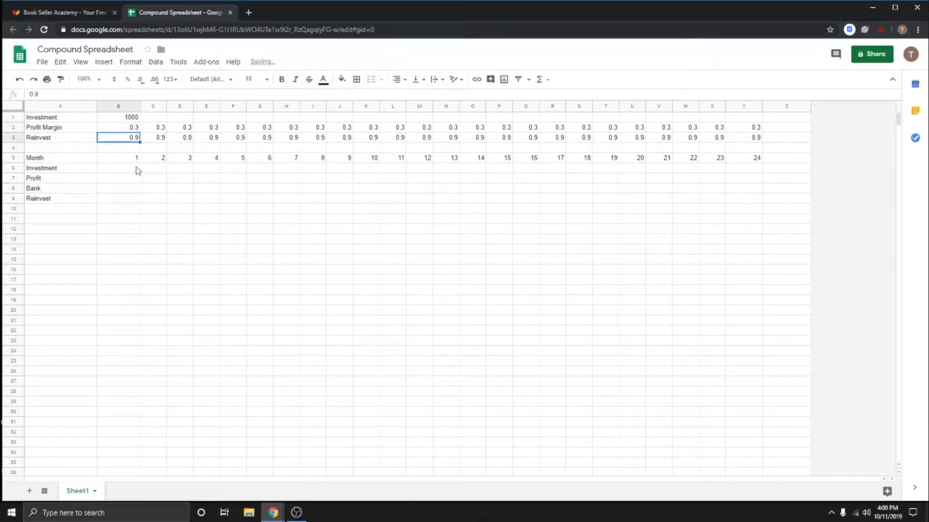
key(BackSpace)
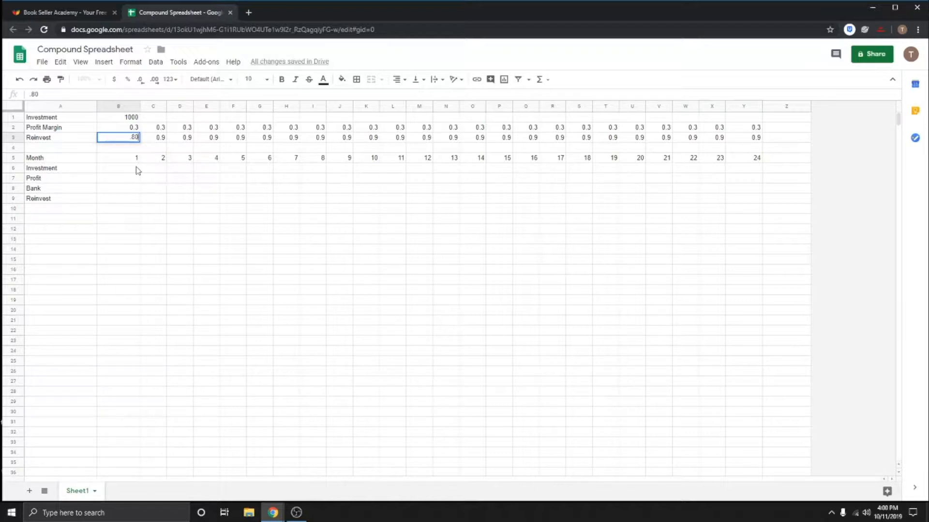
key(Return)
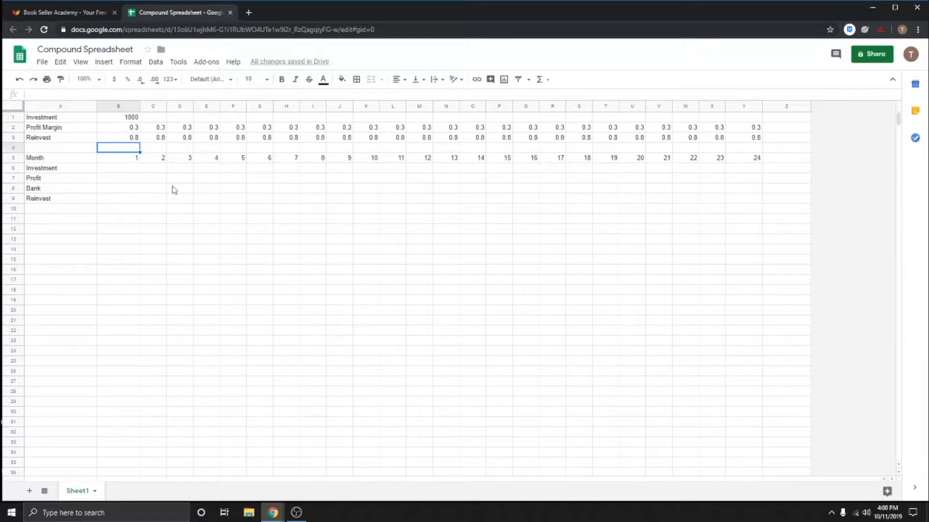
click(202, 251)
Enter the formula =B1 in cell B6 to link the first month's investment to the starting investment
click(129, 169)
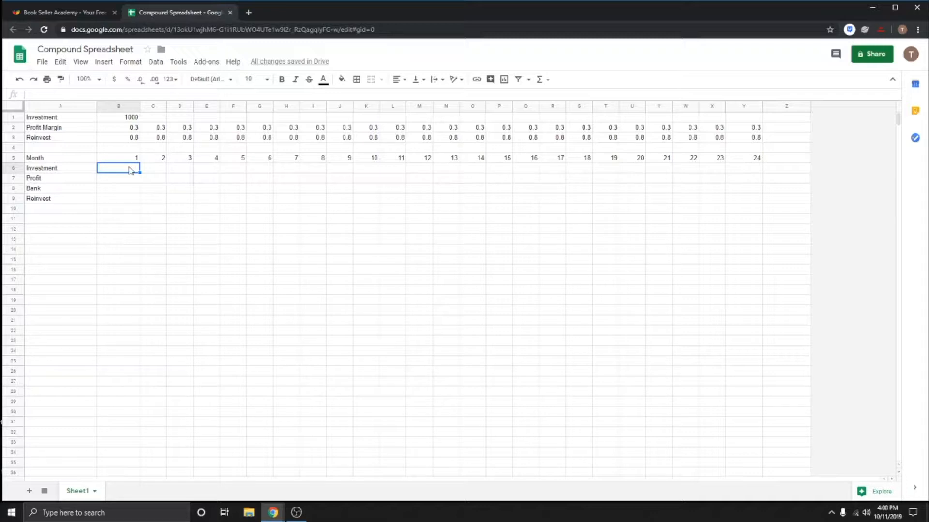
text(=)
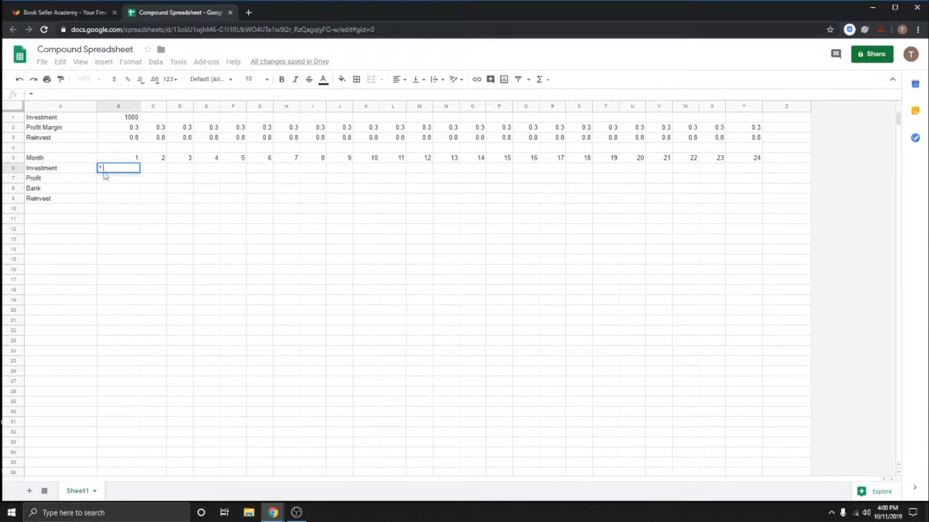
click(128, 118)
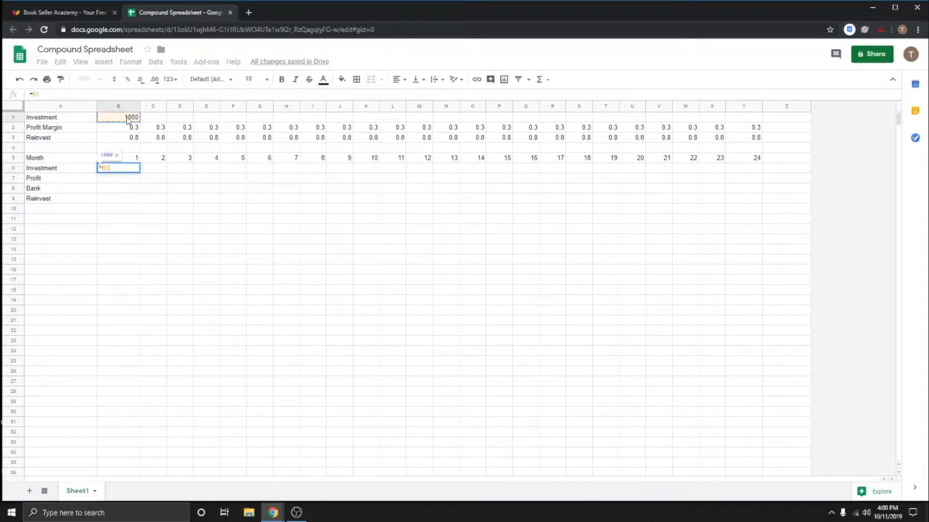
key(Return)
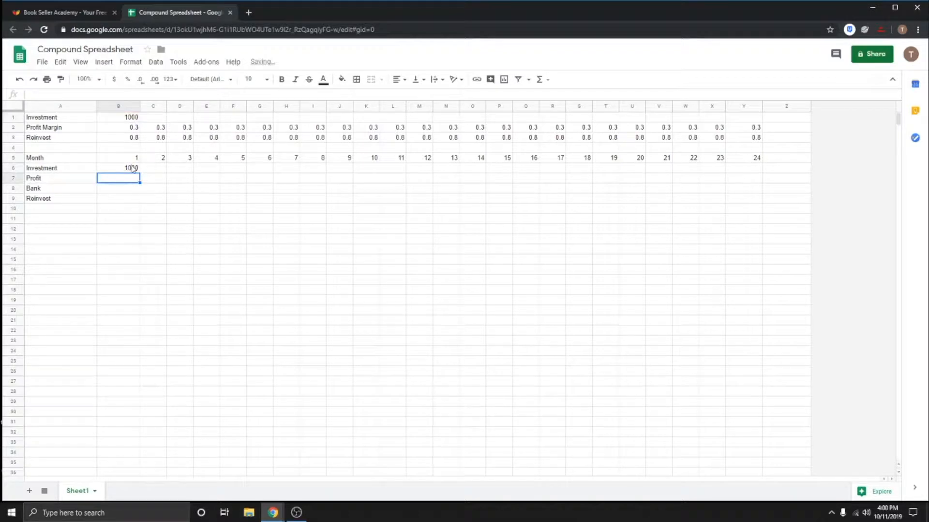
Test the investment link by setting B1 to 200, and restore B1 to 1000
click(129, 119)
text(200)
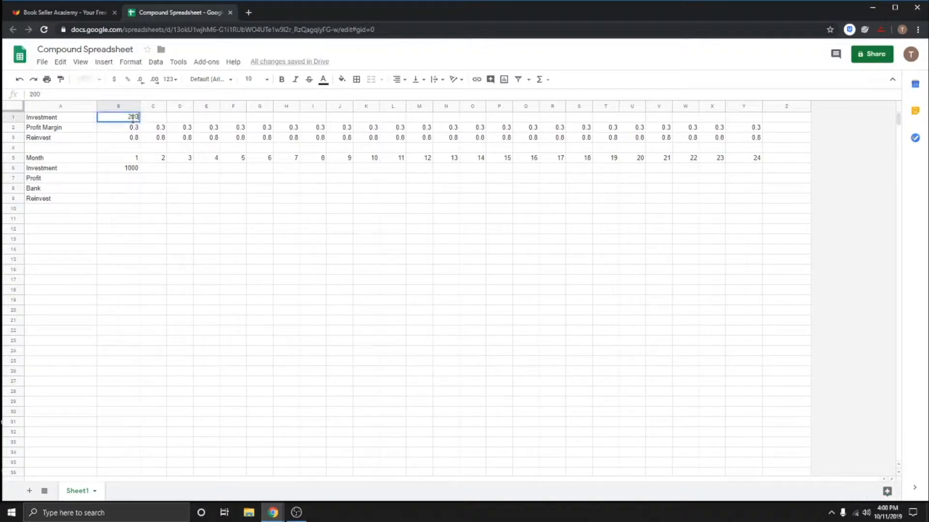
key(Return)
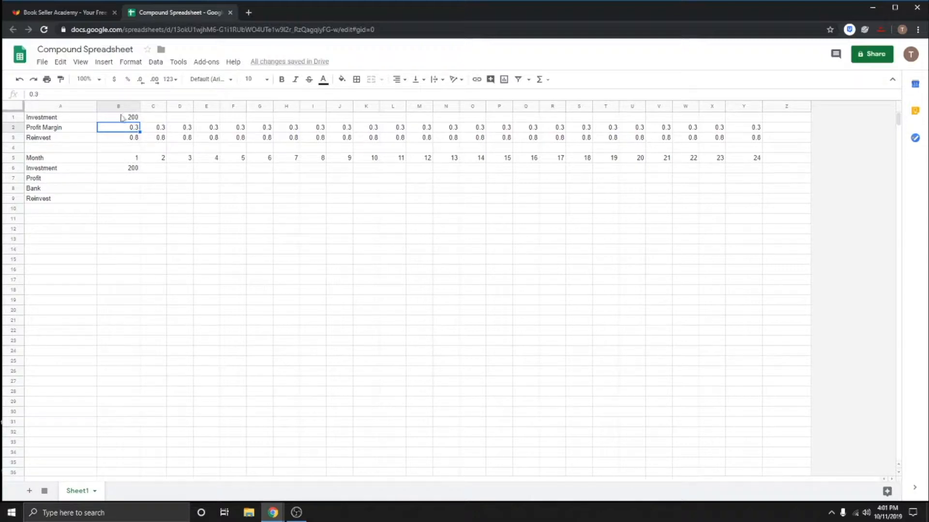
click(137, 119)
text(1000)
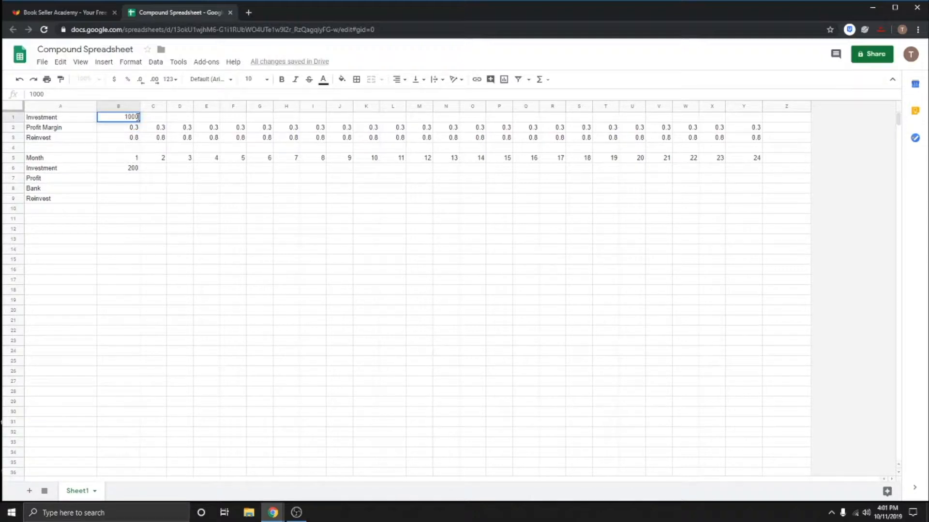
key(Return)
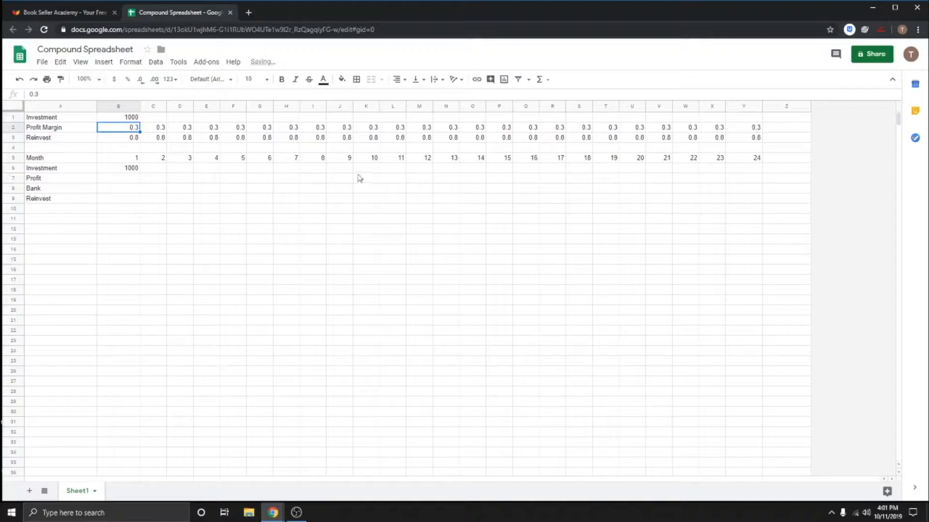
Try the formula =B2 in cell B7 for the first month's profit
click(124, 183)
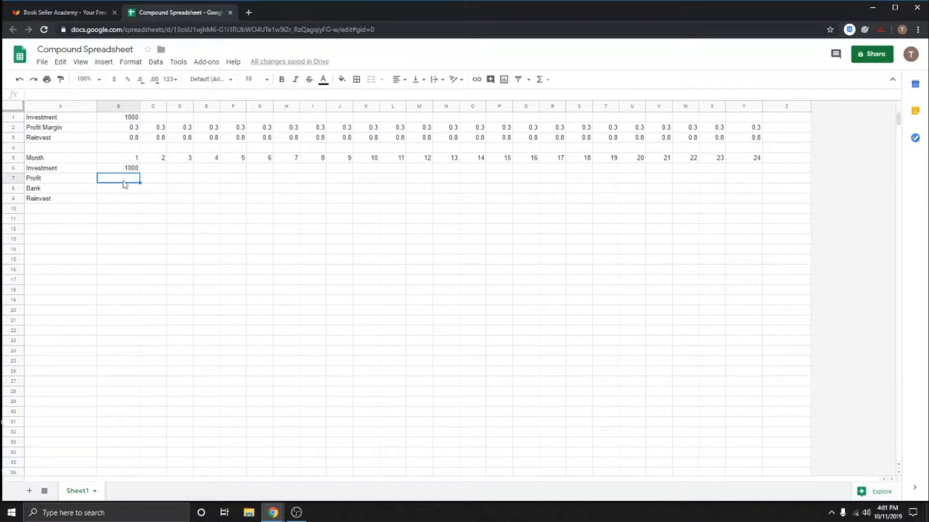
text(=)
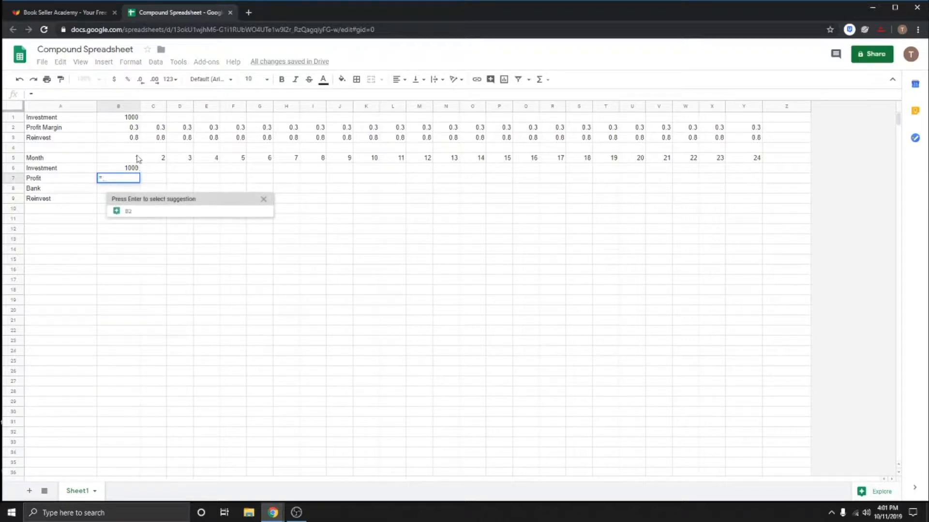
click(134, 128)
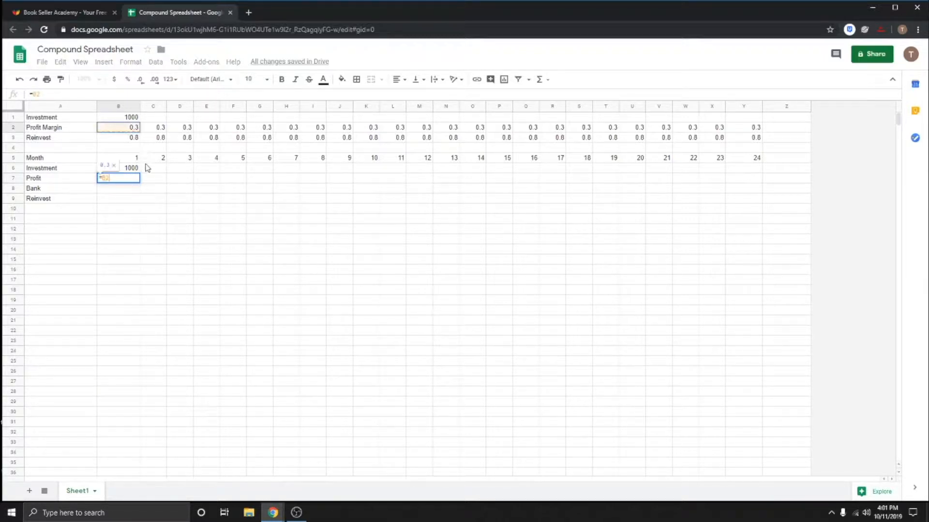
key(Return)
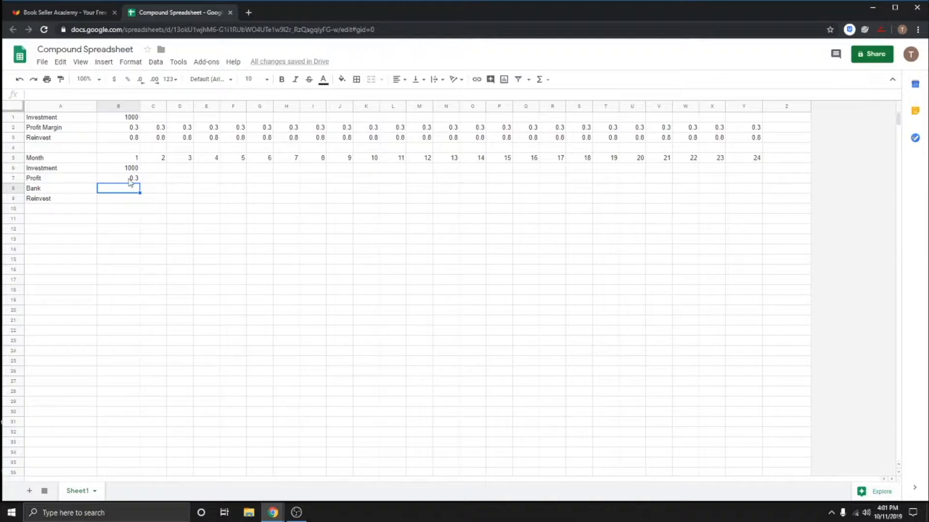
Replace the first month's profit formula in B7 with =B6*B2, multiplying investment by profit margin
click(132, 180)
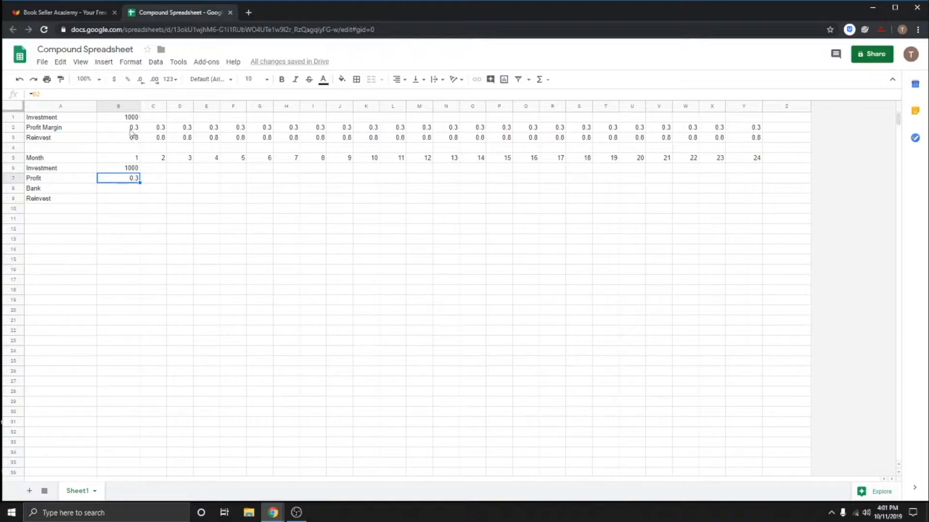
double_click(133, 179)
key(Escape)
text(=)
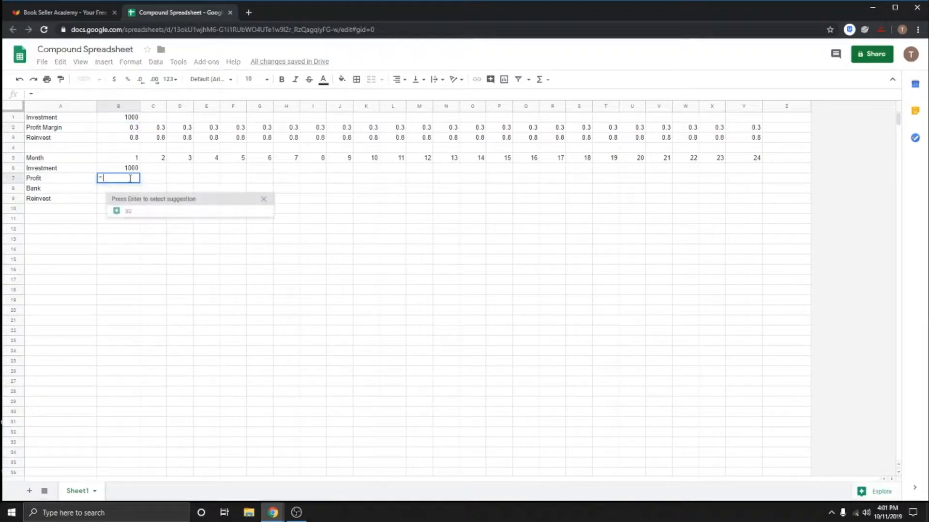
click(132, 169)
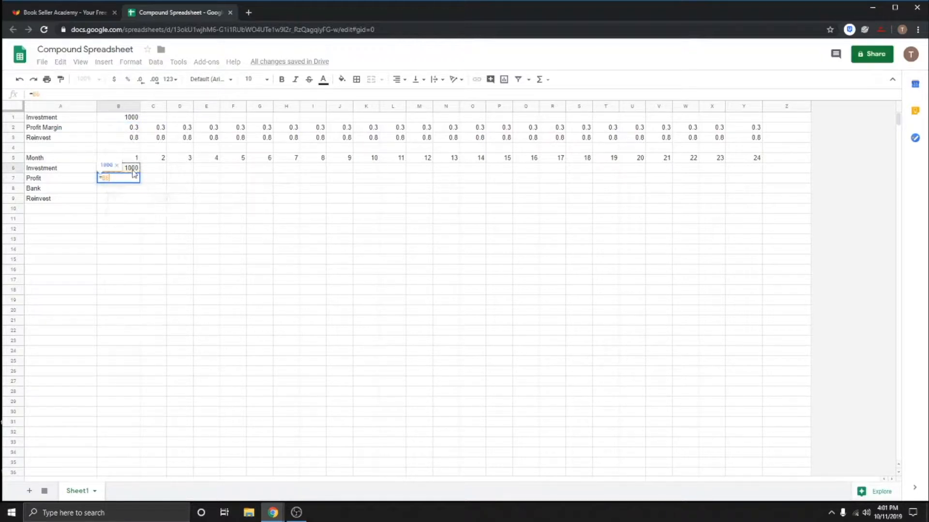
text(*)
click(129, 130)
key(Return)
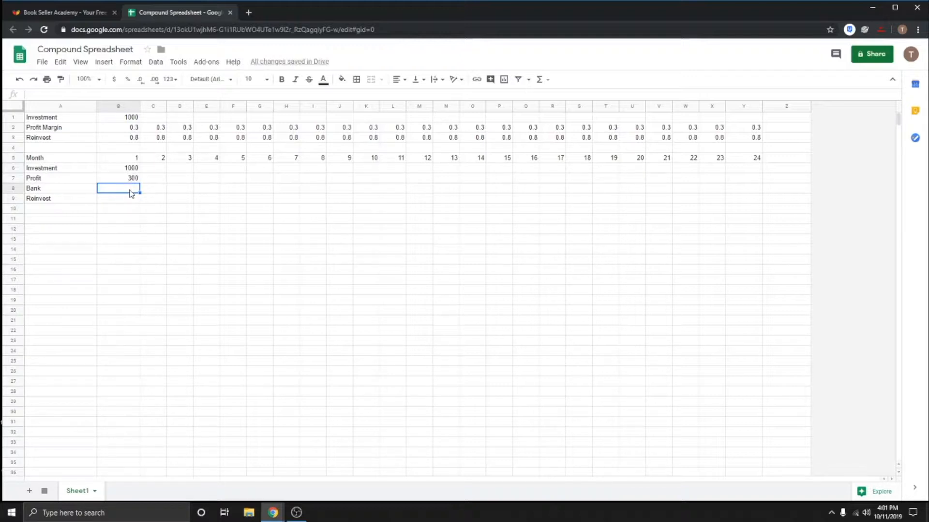
Enter the formula =B6+B7 in cell B8 to add investment and profit for the first month's bank
text(=)
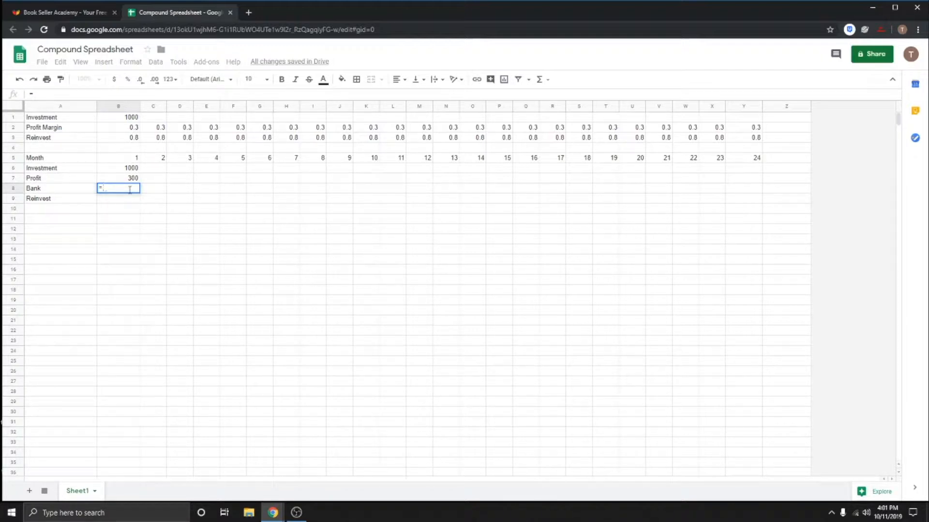
click(131, 170)
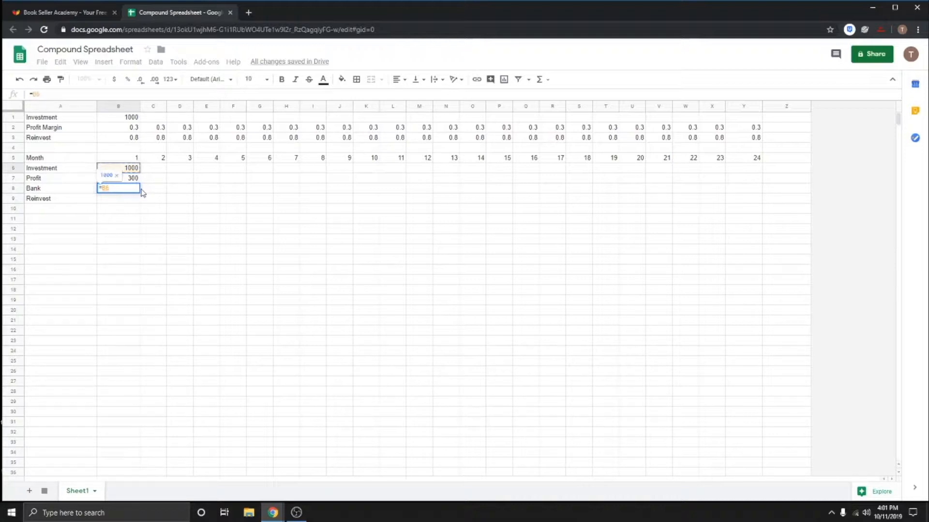
text(+)
click(130, 179)
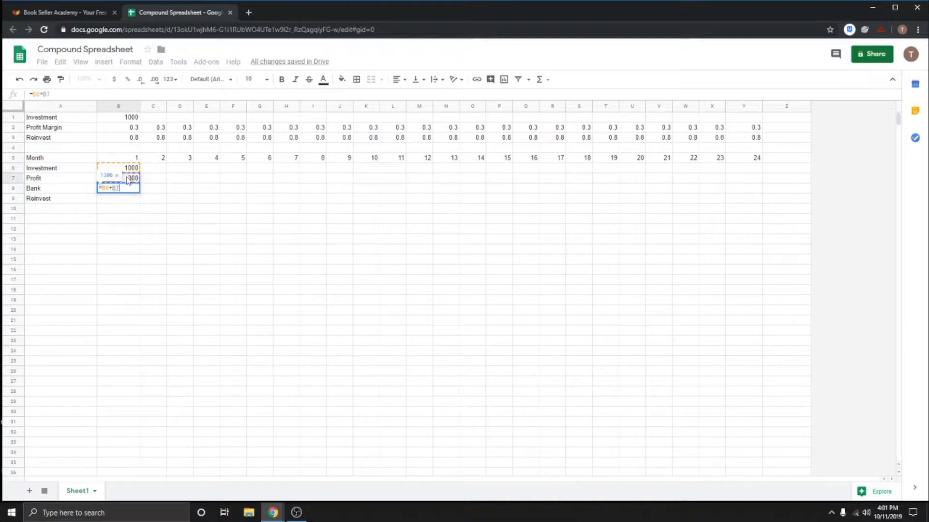
key(Return)
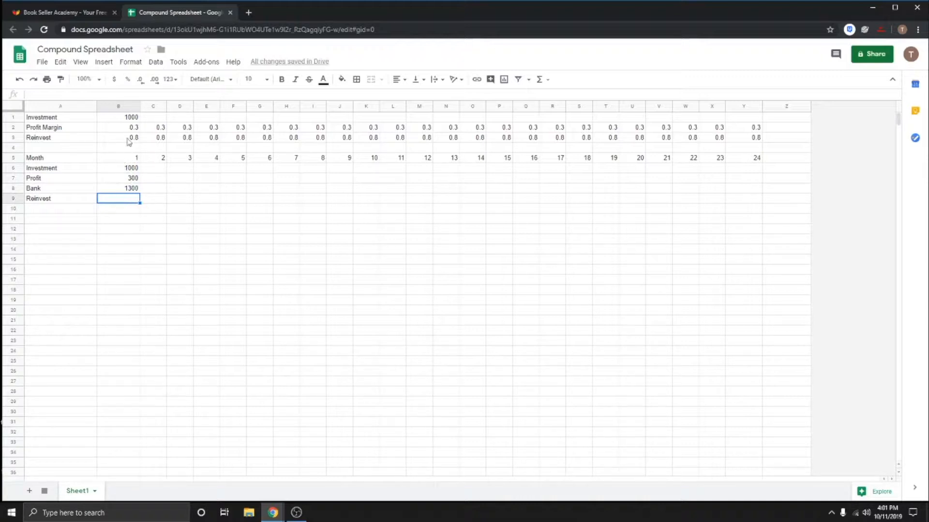
Enter the formula =B8*B3 in cell B9 to calculate the first month's reinvestment from bank and reinvest rate
text(=)
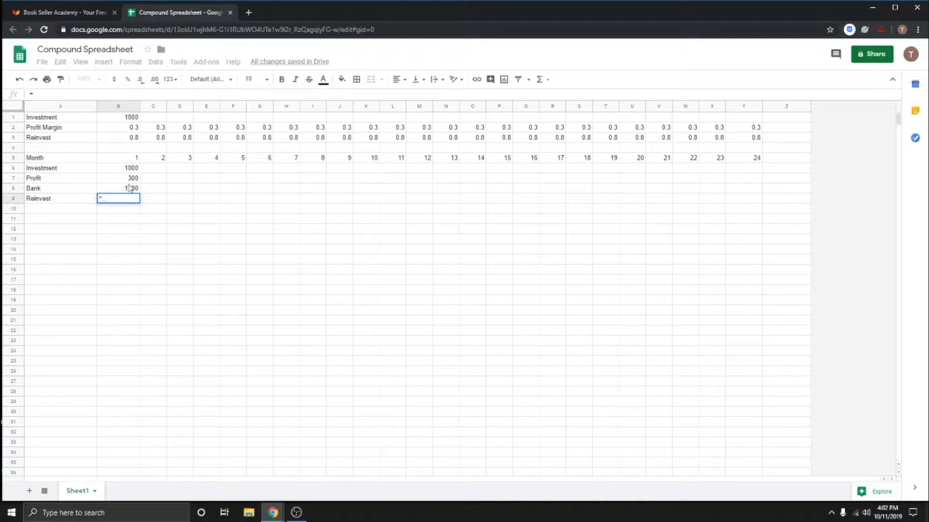
click(135, 193)
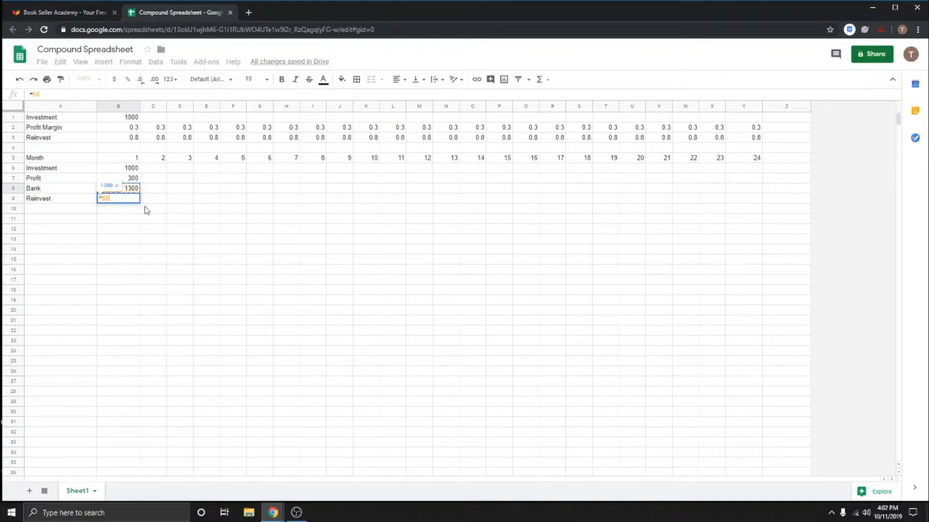
text(*)
click(133, 141)
key(Return)
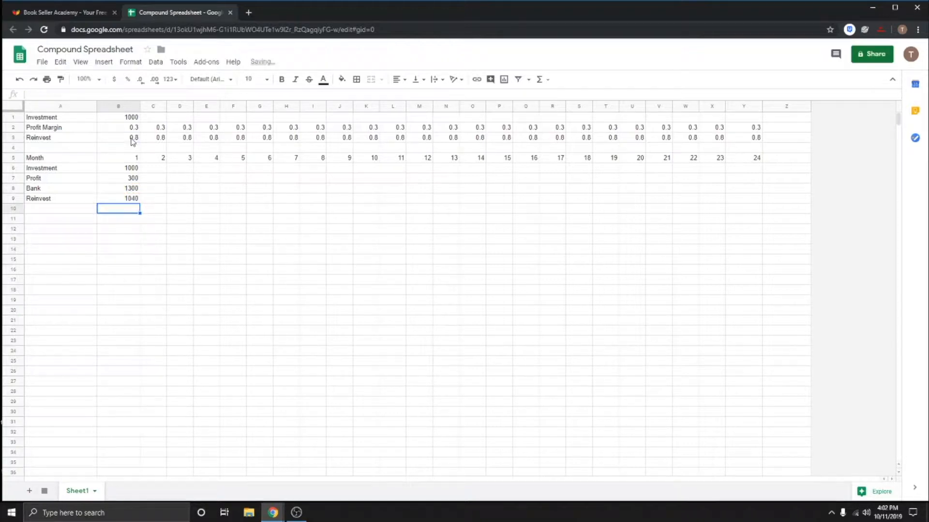
click(180, 231)
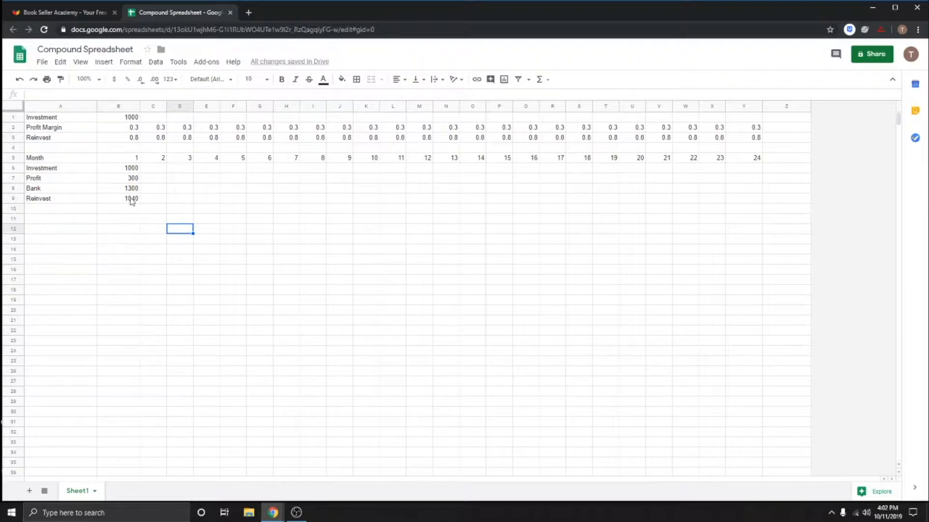
Enter the formula =B9 in cell C6 to carry the first month's reinvestment into the second month's investment
click(154, 169)
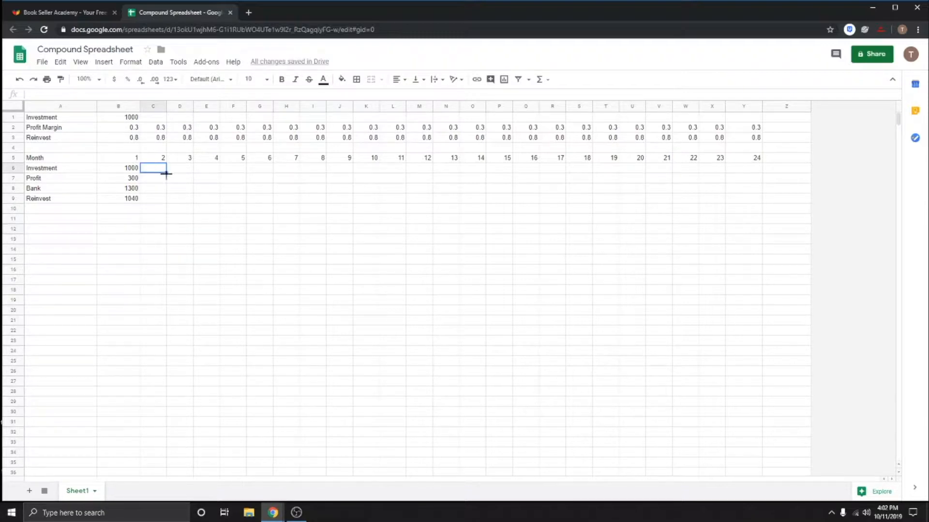
text(=)
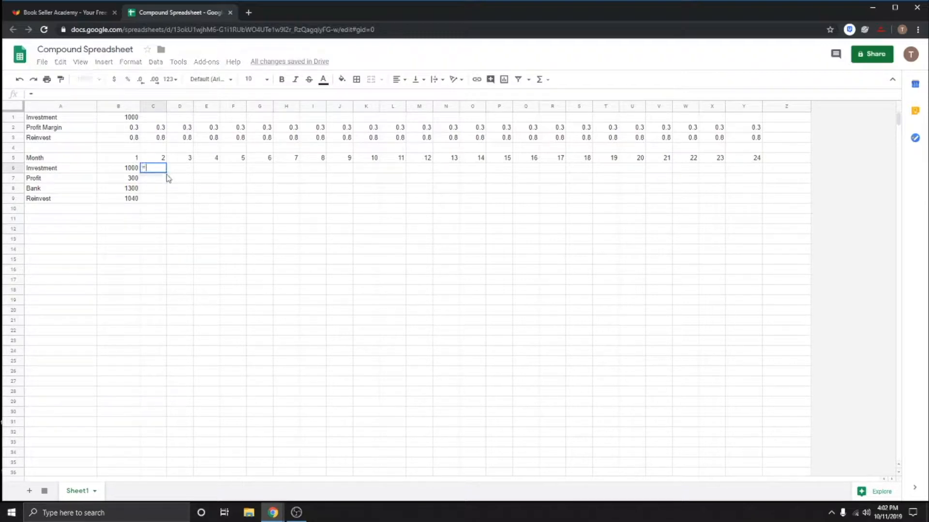
click(135, 203)
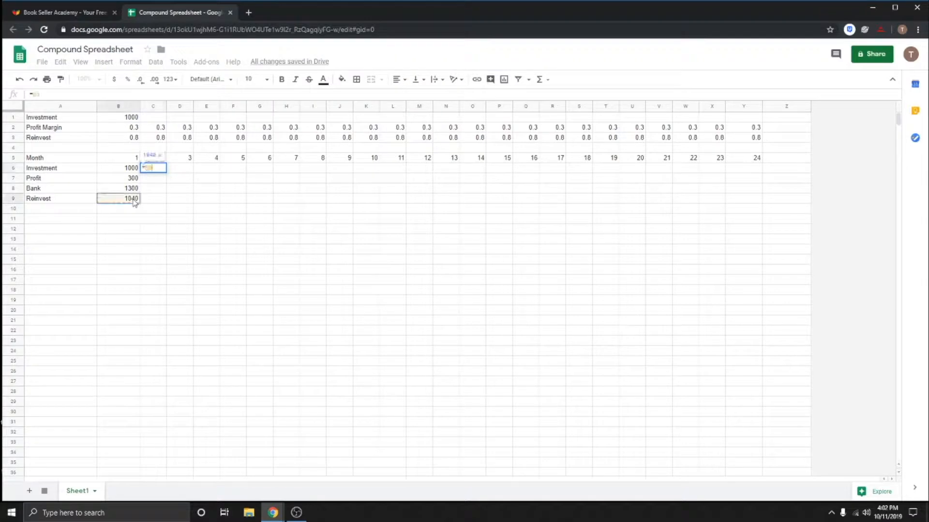
key(Return)
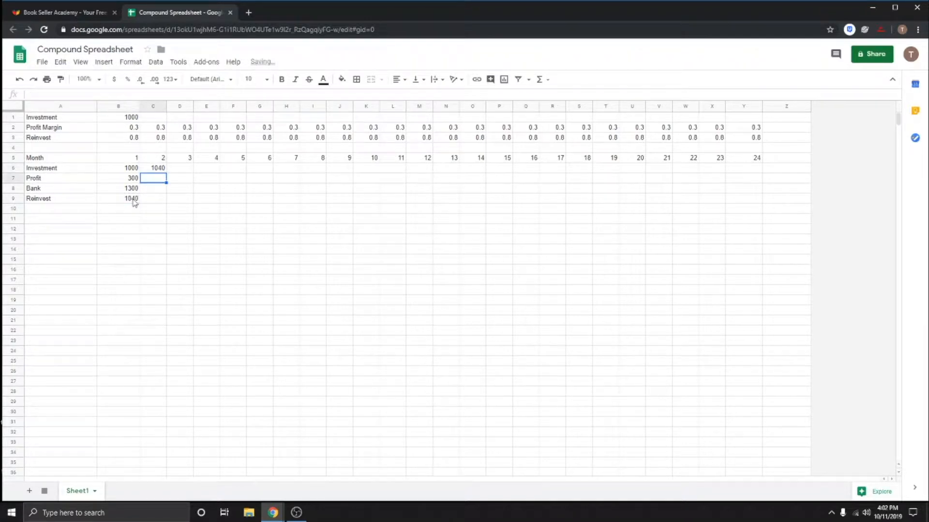
Fill the second month's investment formula in C6 across row 6 through month 24 in column Y
click(199, 211)
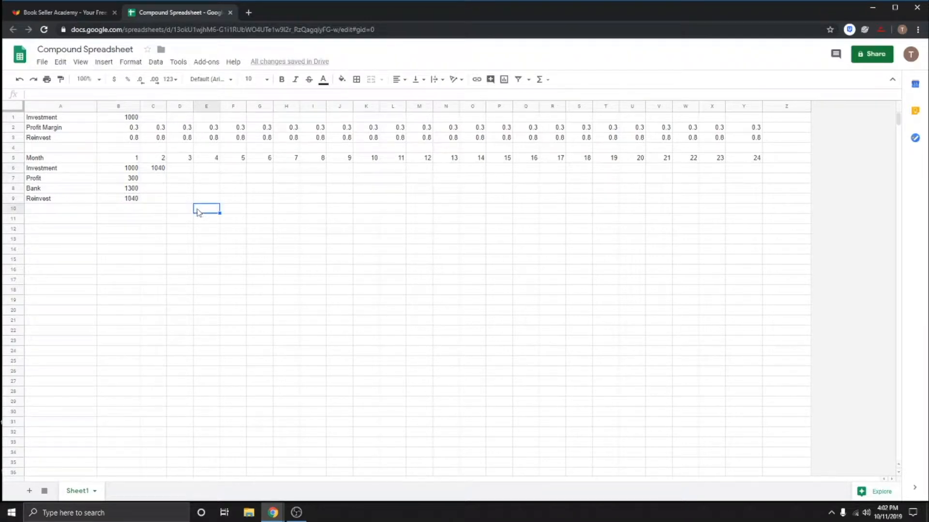
click(161, 170)
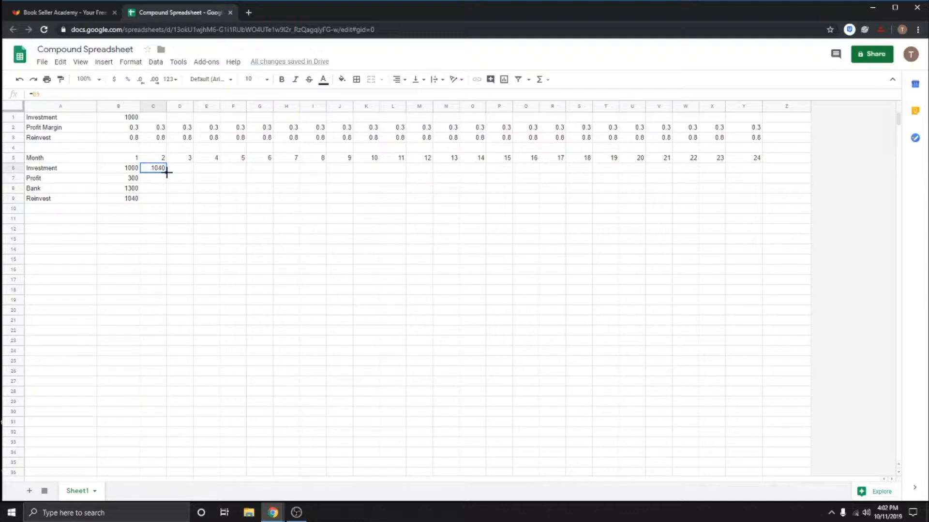
drag(166, 172, 739, 183)
click(144, 182)
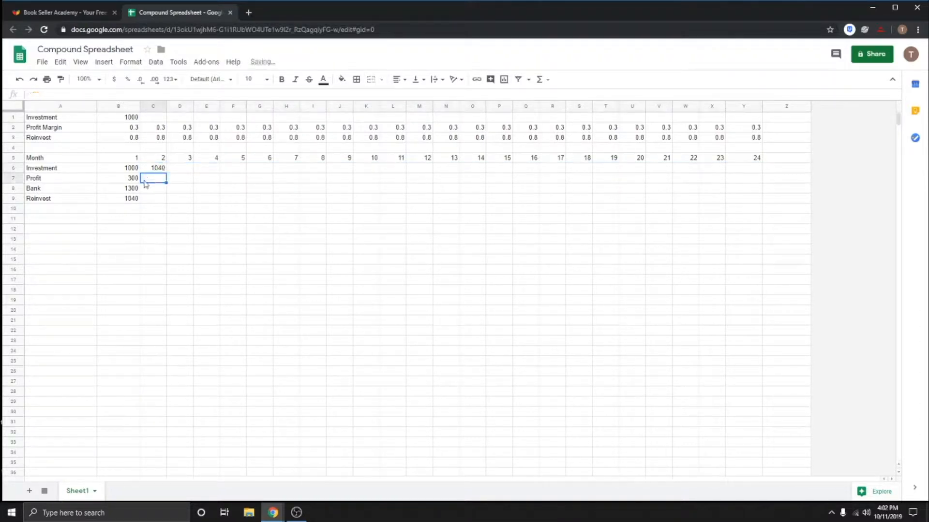
Fill the first month's profit and bank formulas in B7 and B8 across their rows through month 24
click(136, 180)
drag(139, 182, 745, 183)
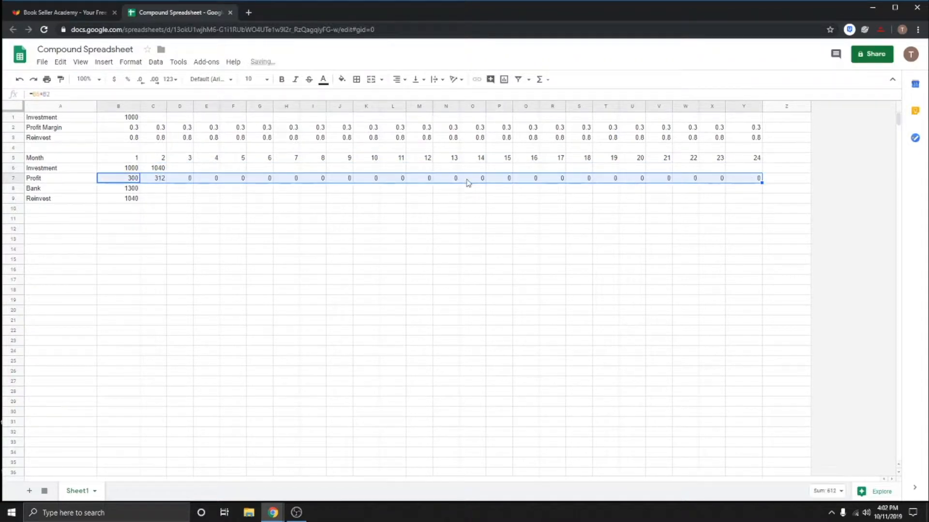
click(136, 193)
drag(140, 192, 735, 220)
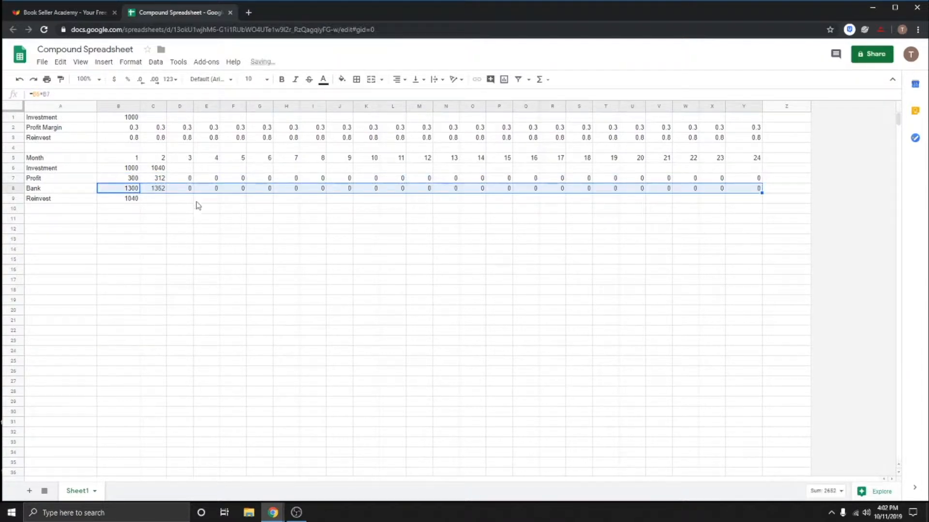
Fill the first month's reinvest formula in B9 across row 9 through month 24
click(134, 199)
drag(139, 203, 749, 228)
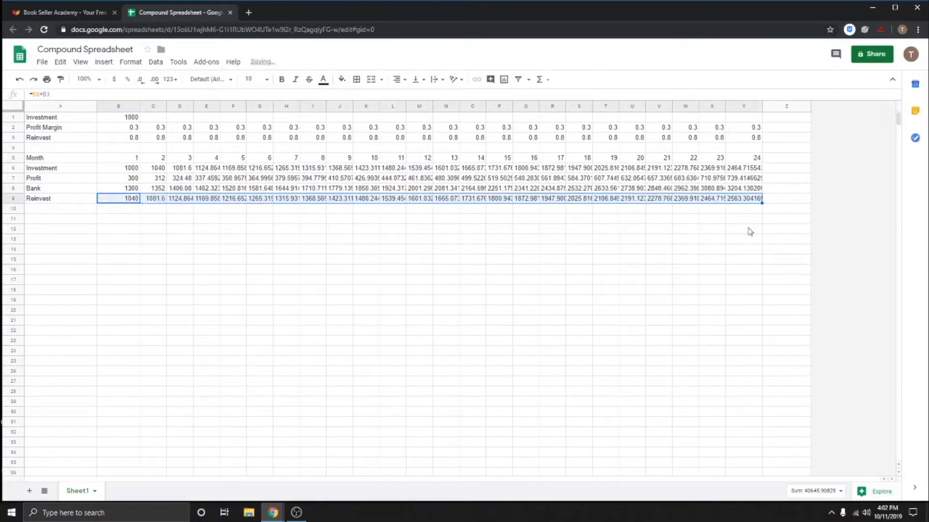
click(661, 229)
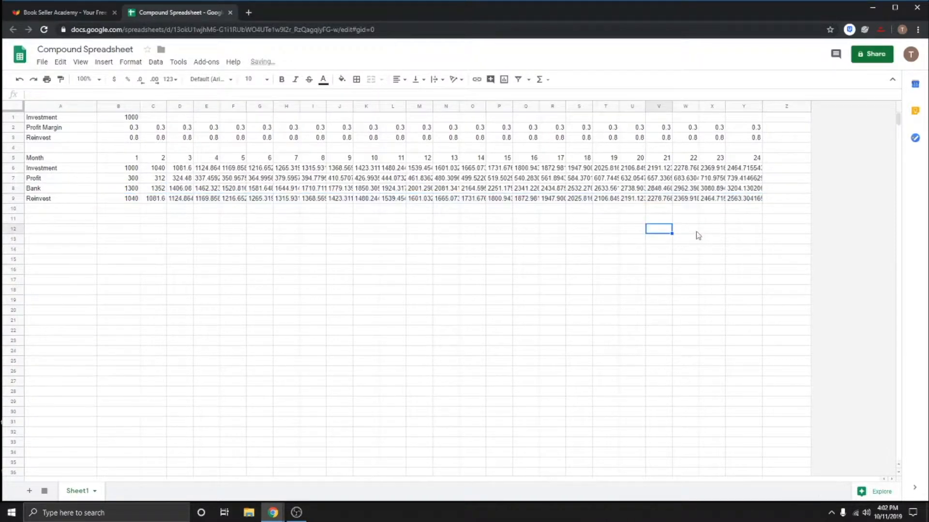
click(591, 220)
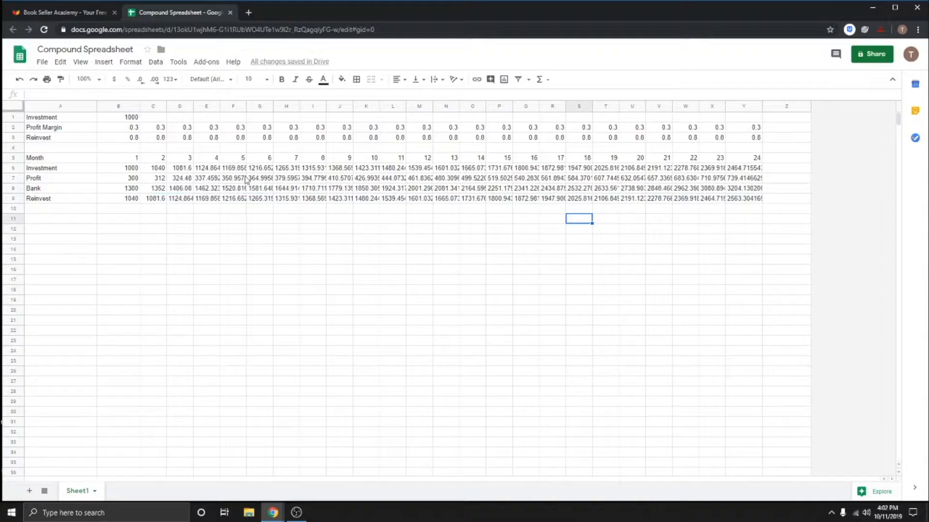
Format the Investment, Profit, Bank and Reinvest rows (6 to 9) as Currency with two decimals
drag(13, 167, 17, 196)
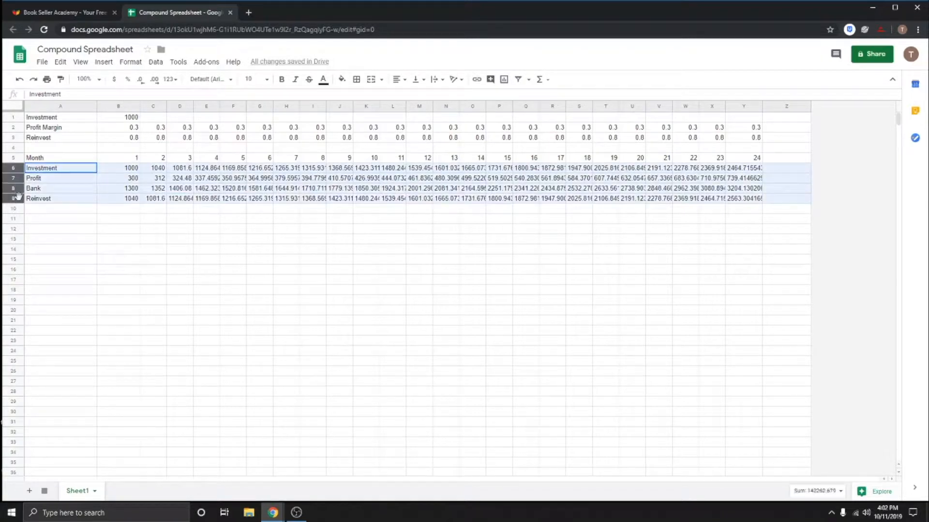
click(169, 79)
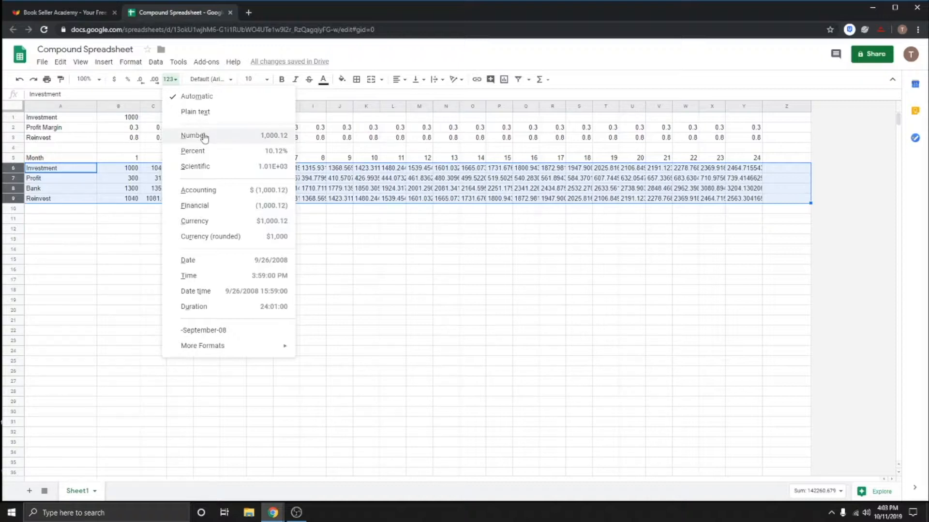
click(201, 221)
click(215, 230)
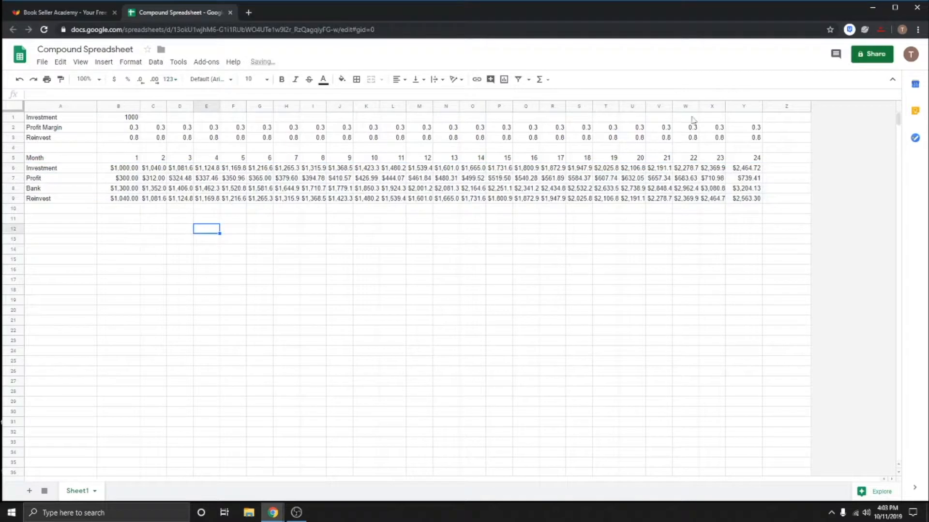
Resize columns B through Y to one even width that fits the full currency amounts
drag(743, 109, 125, 89)
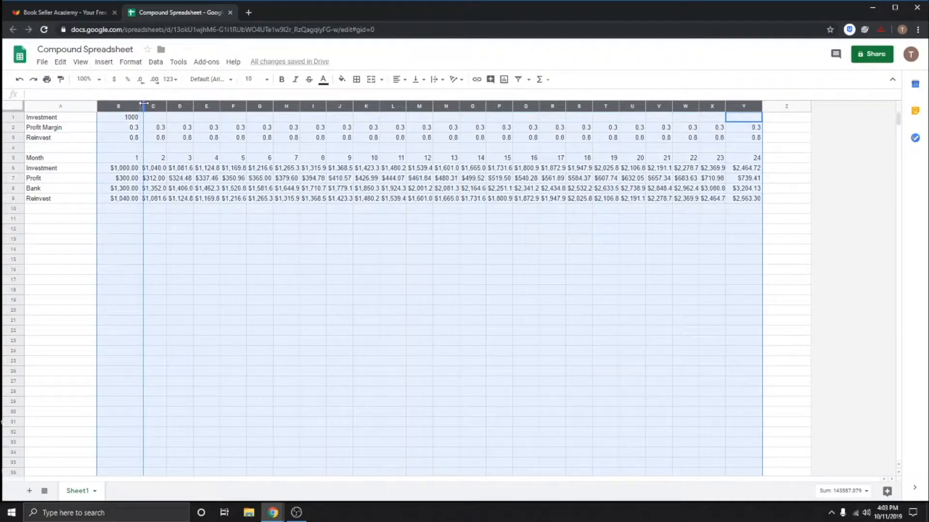
drag(144, 104, 132, 102)
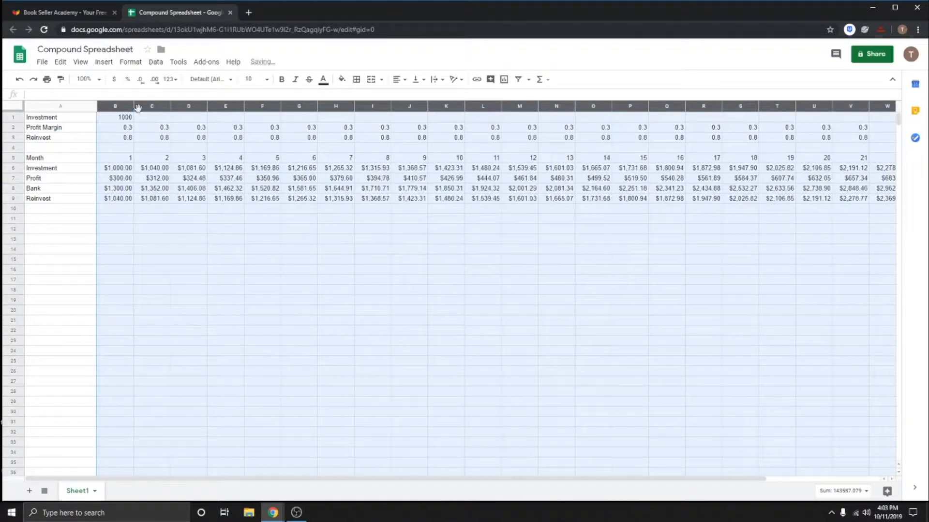
drag(132, 106, 129, 106)
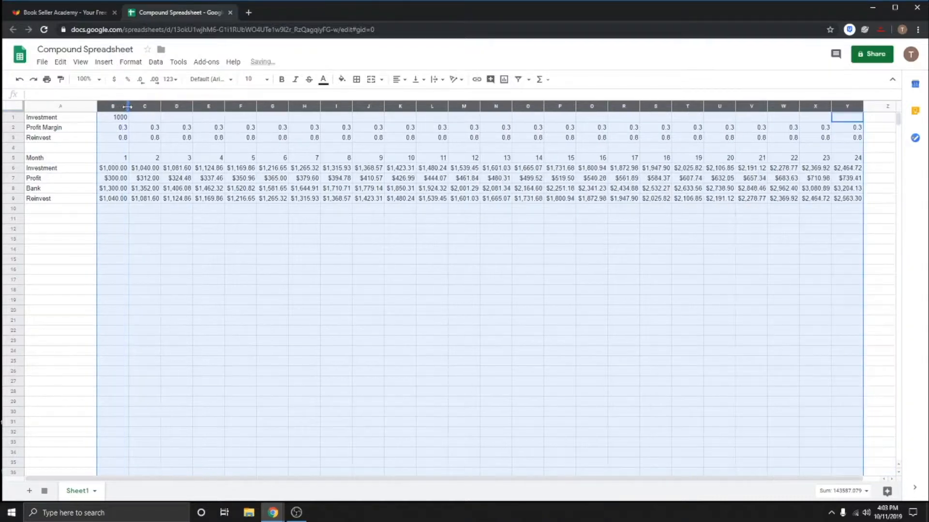
click(485, 244)
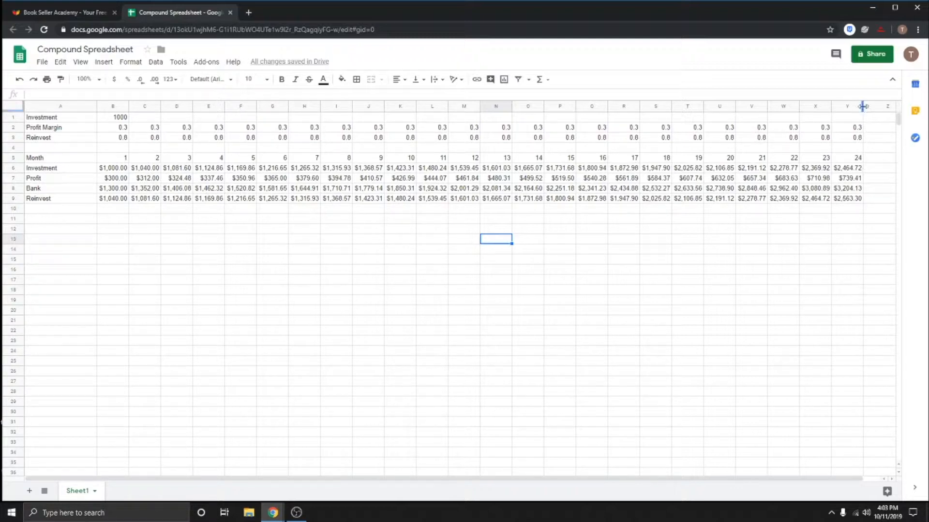
Widen the month 24 column Y slightly and select its bank cell Y8
drag(861, 106, 875, 105)
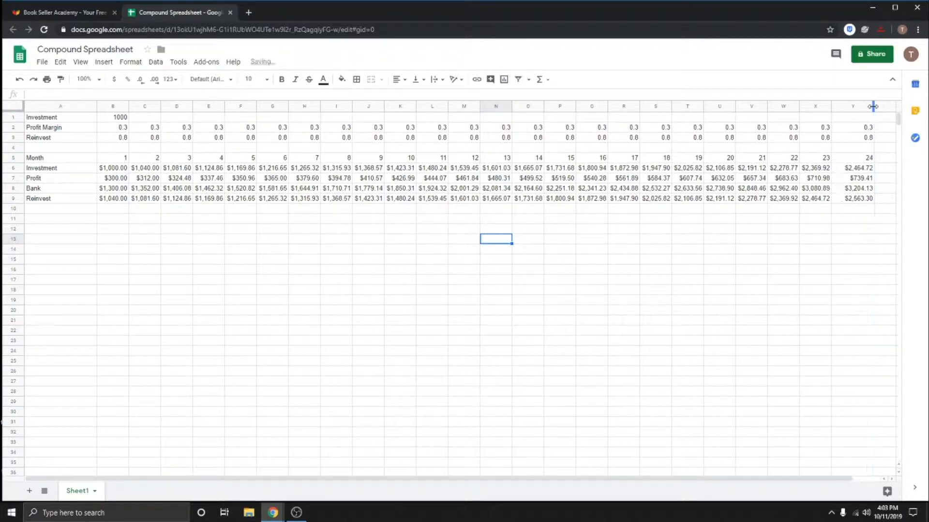
click(855, 211)
click(847, 189)
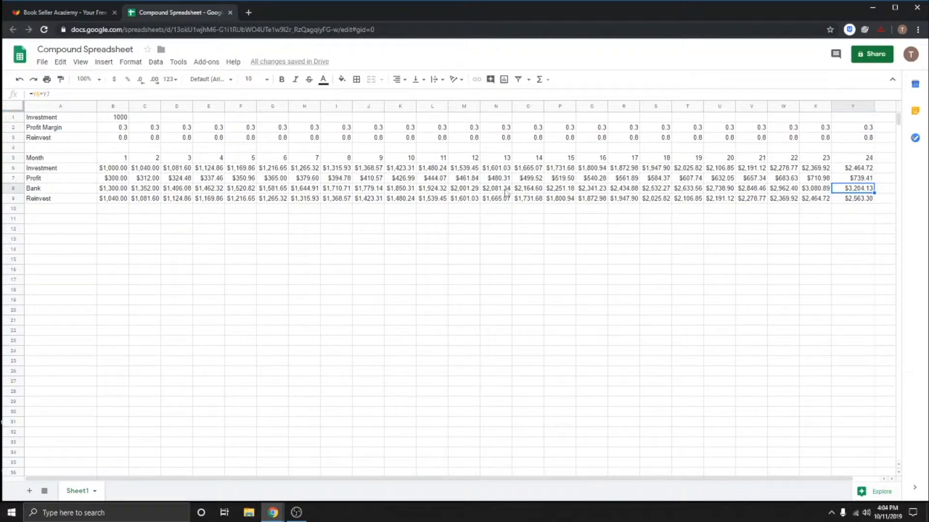
Check the input values in B1:B3 and the month 6 bank formula in G8, and undo the widening of column Y
drag(116, 118, 125, 147)
click(122, 146)
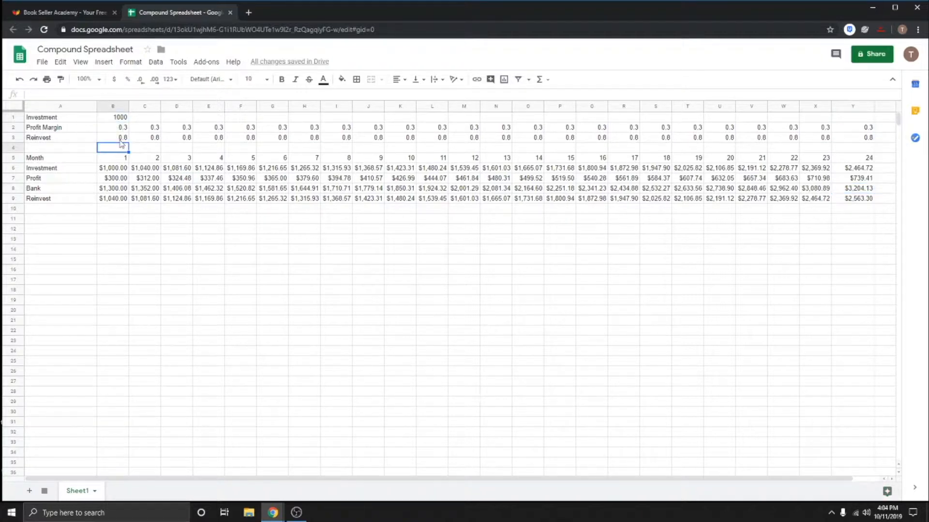
click(121, 140)
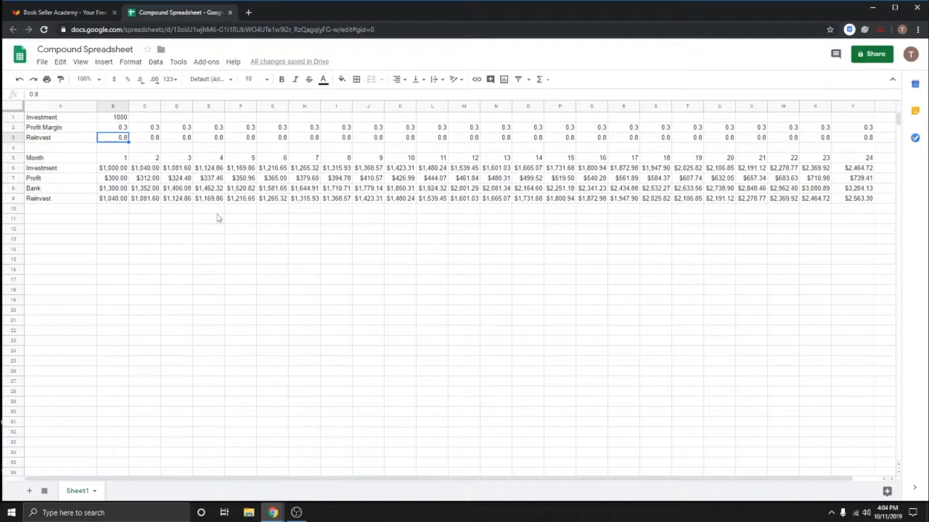
double_click(266, 189)
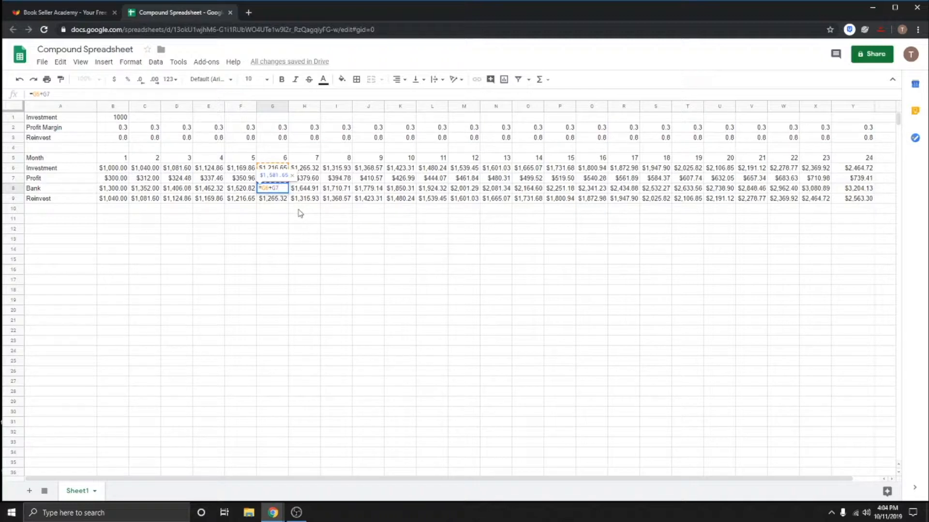
key(Return)
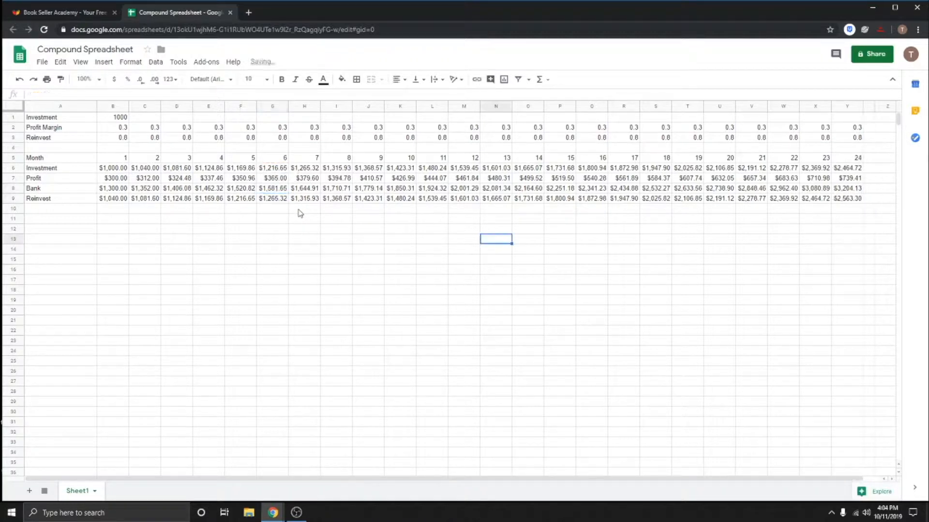
click(357, 220)
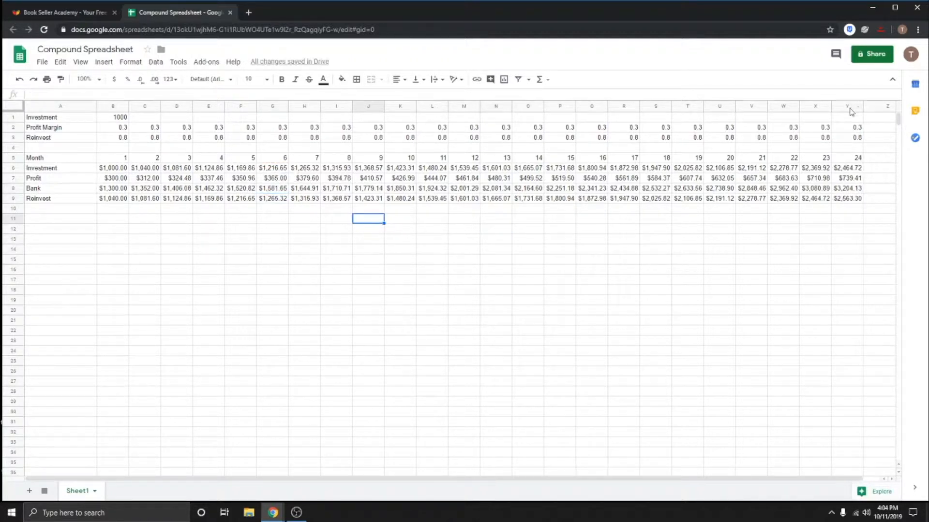
Readjust the width of columns B through Y evenly so all 24 months fit in view
mouse_move(847, 106)
mouse_down()
mouse_move(331, 121)
mouse_move(128, 119)
mouse_move(131, 106)
mouse_up()
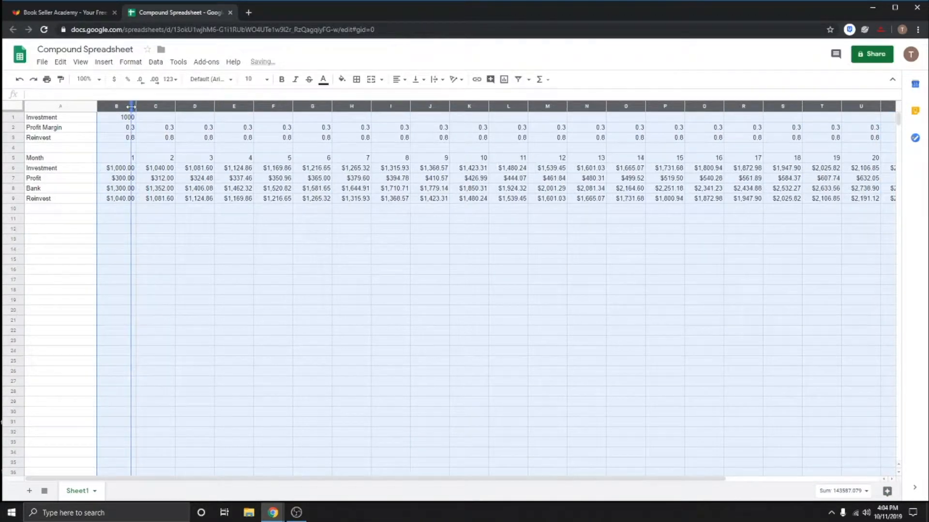
click(596, 280)
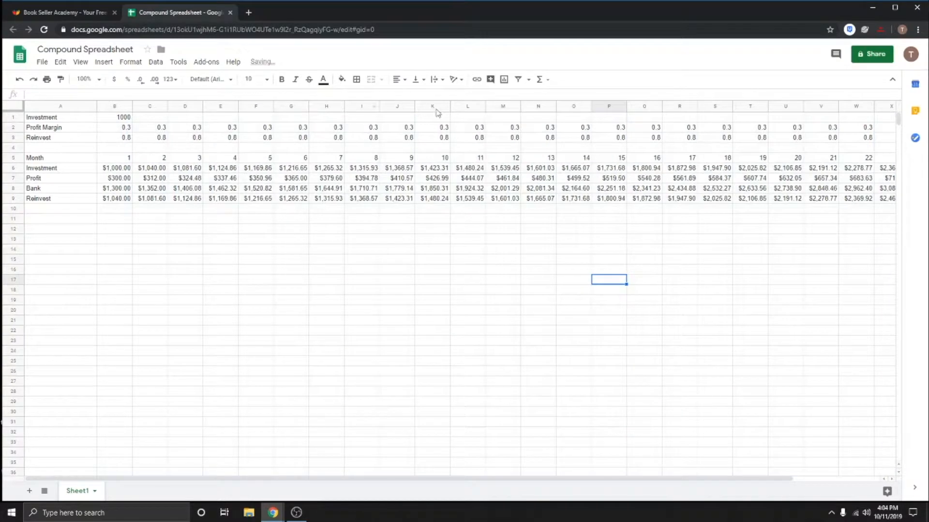
drag(119, 107, 835, 108)
click(804, 289)
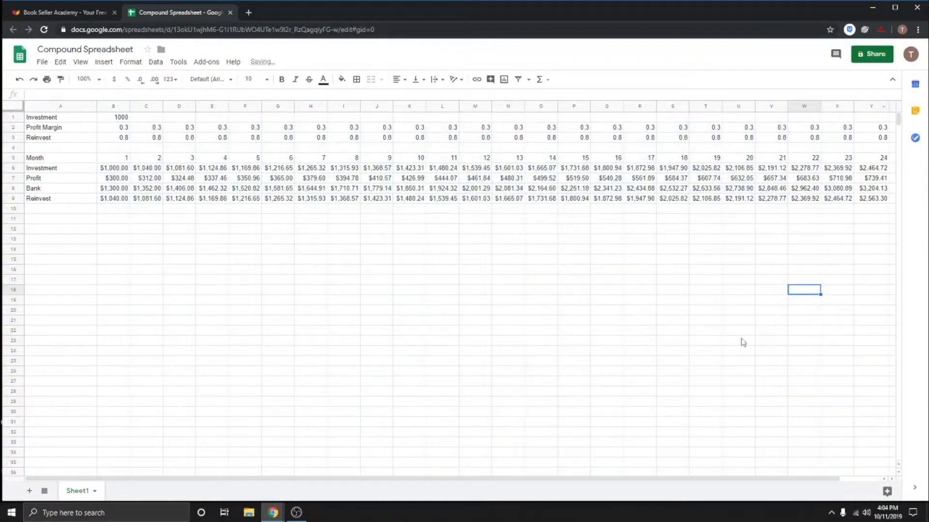
drag(724, 479, 680, 482)
click(478, 357)
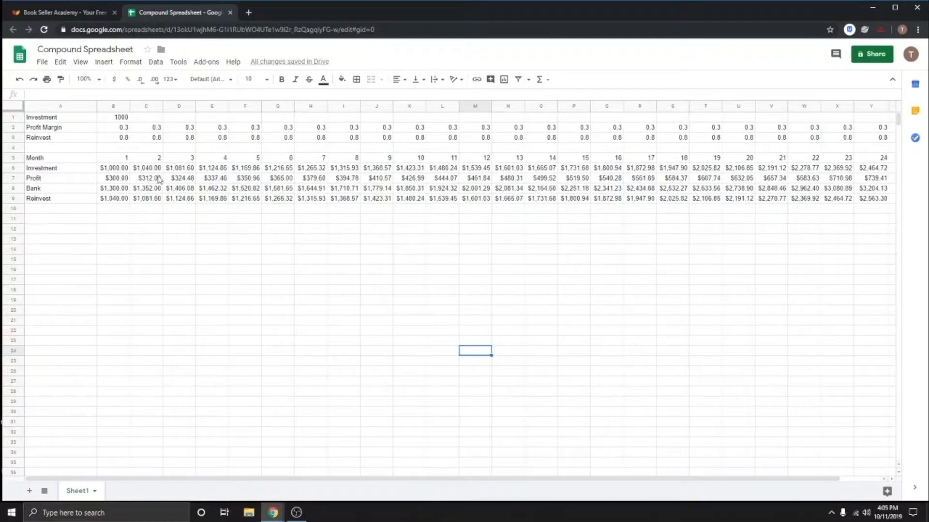
Highlight the input cells B1:B3 for investment, profit margin and reinvest with a yellow fill
drag(119, 117, 115, 143)
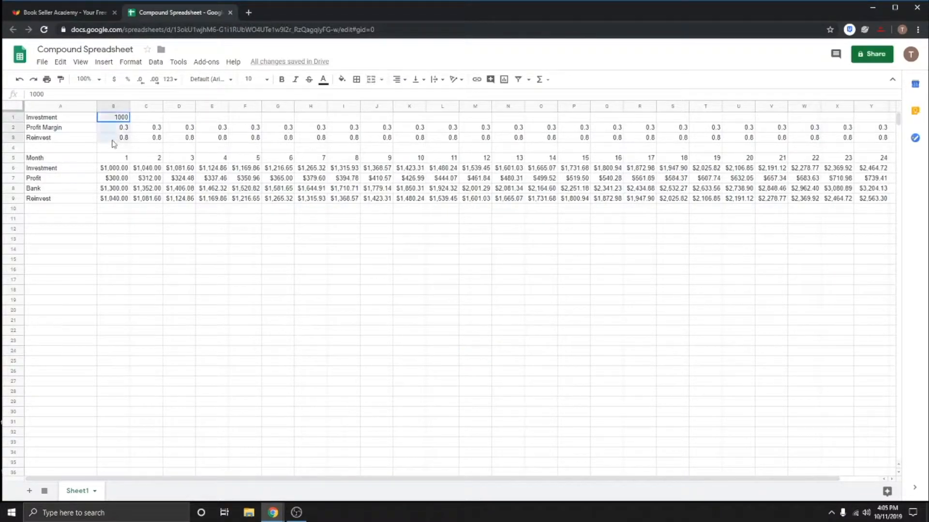
click(341, 79)
click(378, 128)
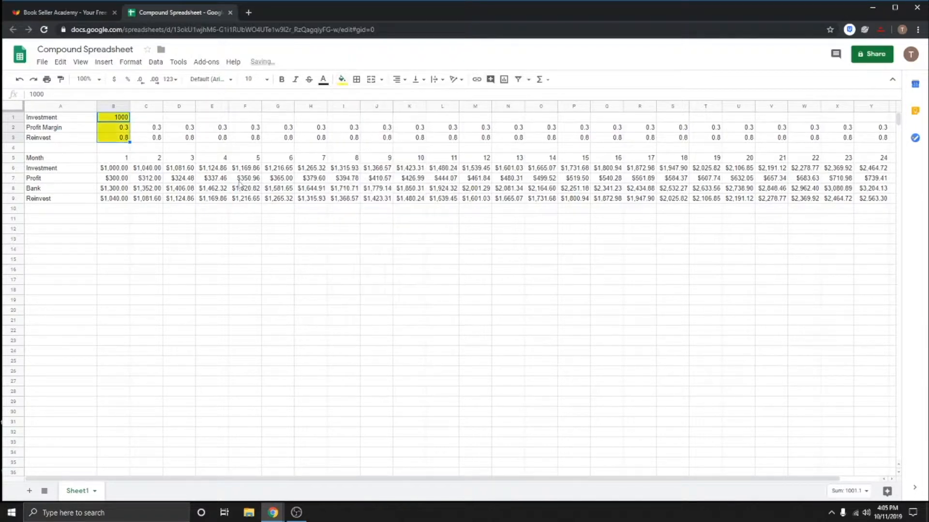
click(137, 230)
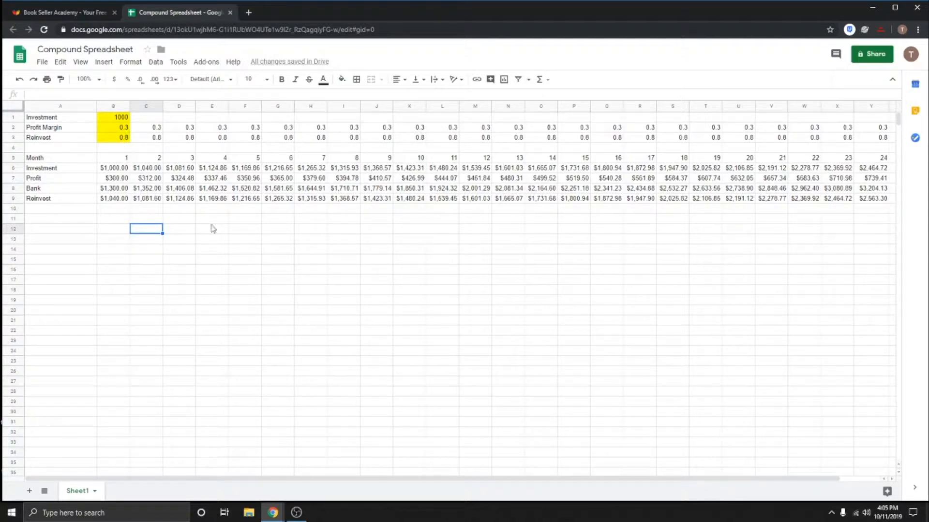
click(240, 239)
Set the starting investment in B1 to 2000 to test the projection
click(120, 119)
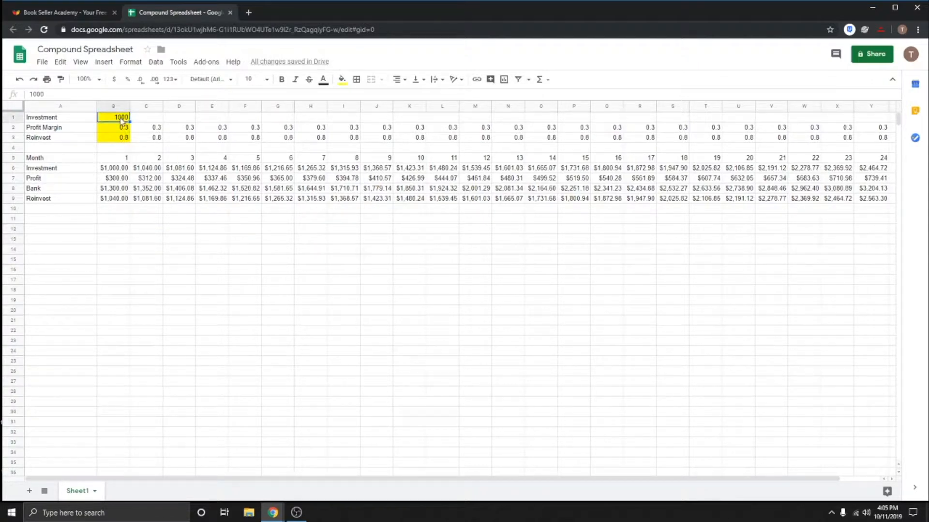
text(2000)
key(Return)
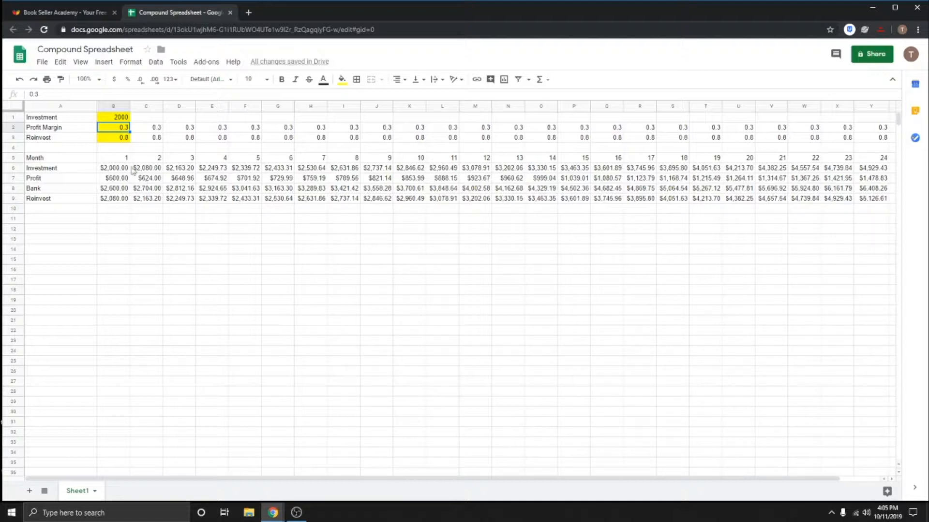
click(128, 208)
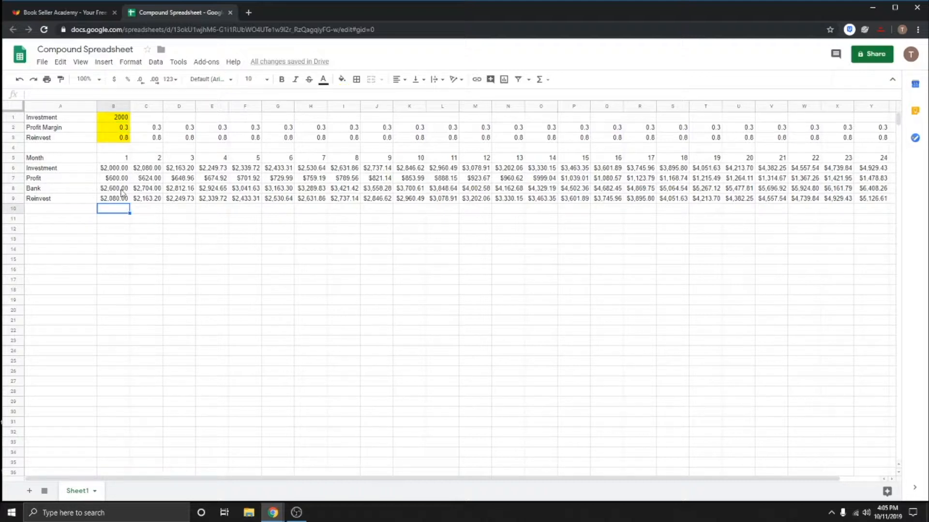
Set the starting investment in B1 back to 1000
click(116, 117)
text(100)
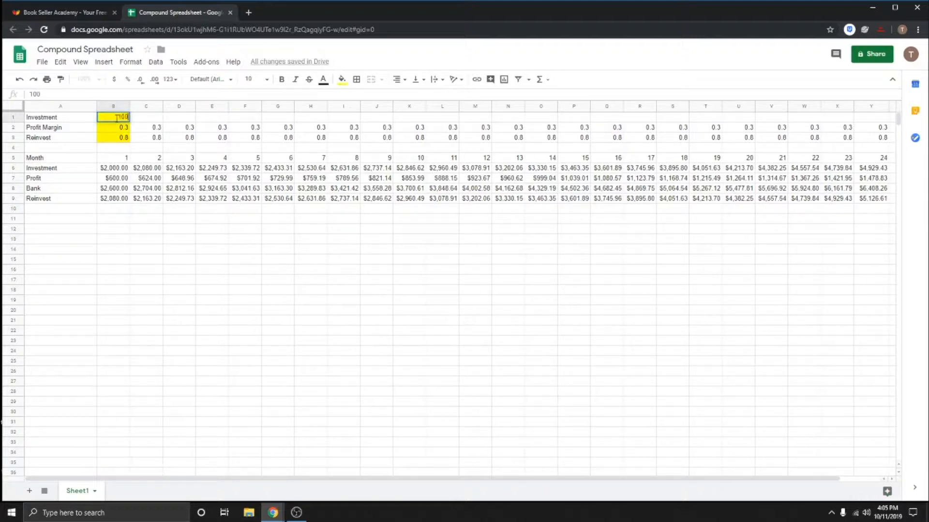
key(Return)
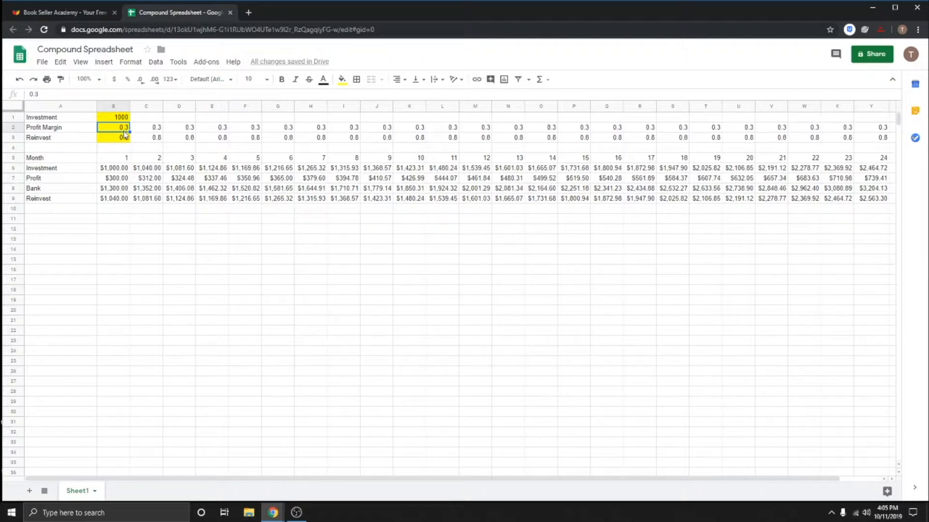
Set the profit margin in B2 to 200 to test the projection
text(200)
key(Return)
click(119, 119)
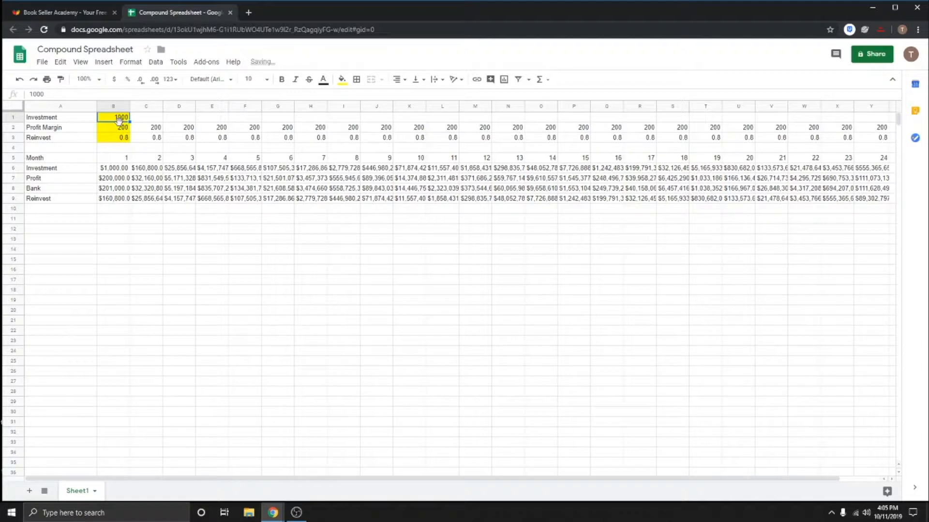
Set the profit margin in B2 to 2 to test the projection
key(Down)
text(2)
key(Return)
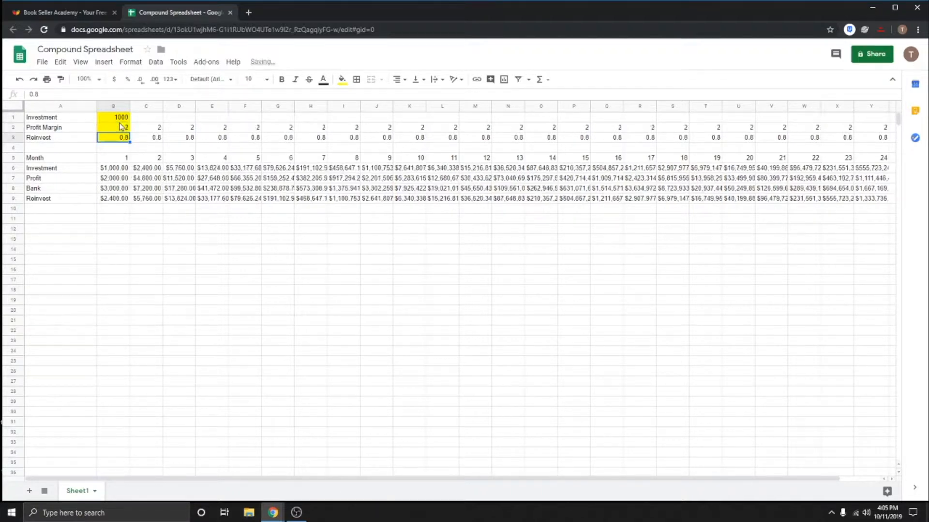
click(178, 260)
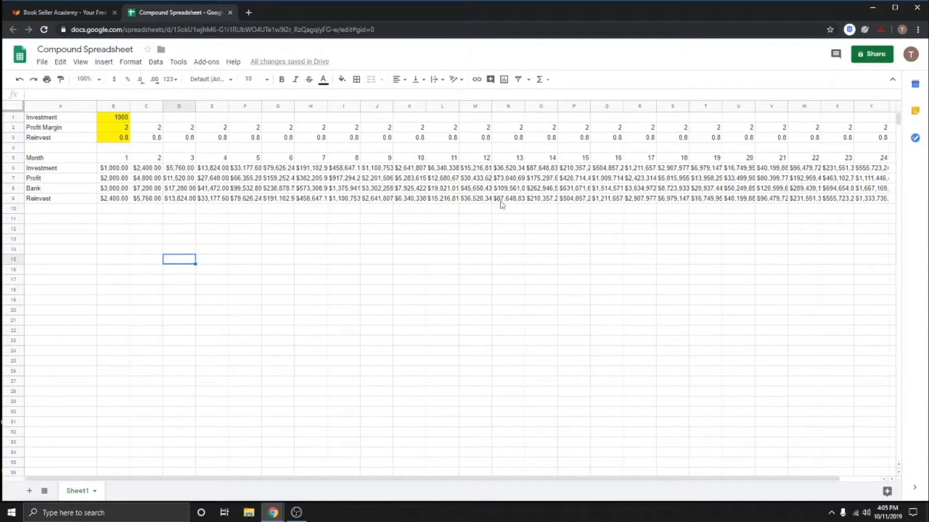
Widen column Y slightly so the large month 24 amounts fit
drag(569, 479, 627, 481)
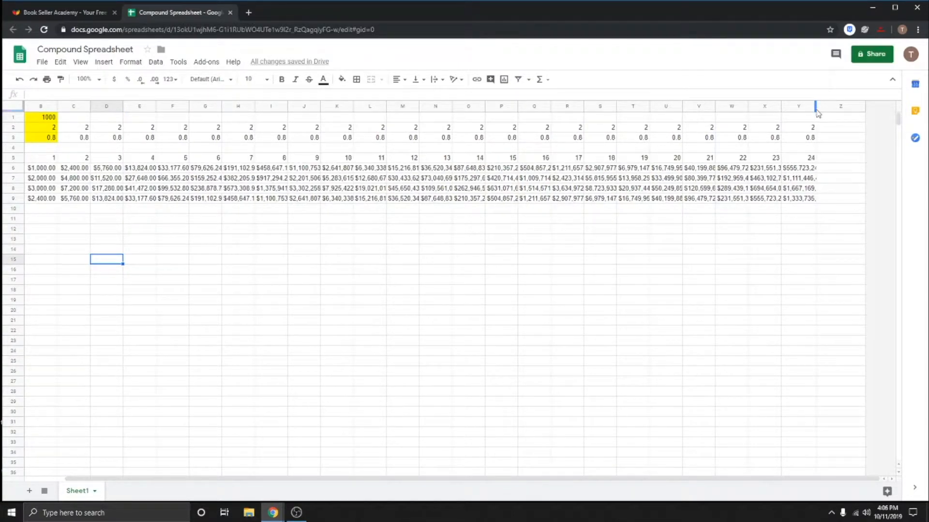
drag(815, 109, 828, 109)
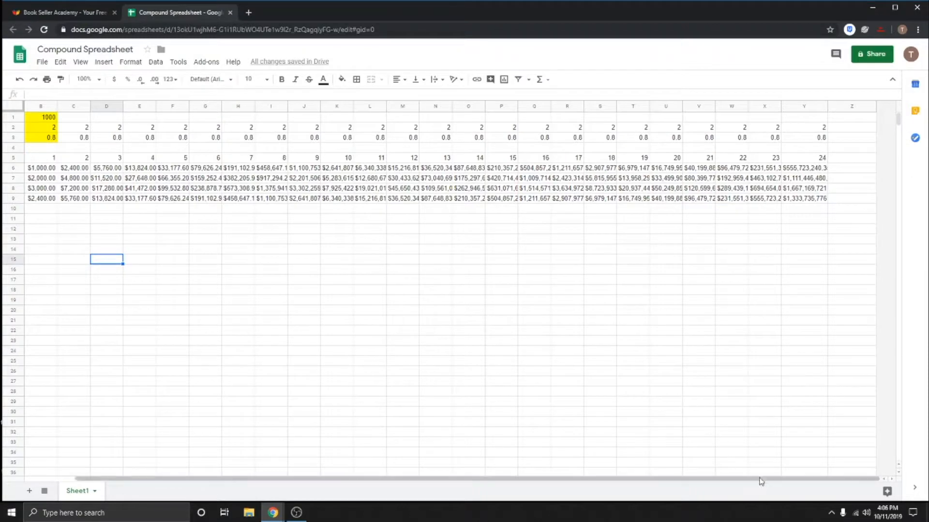
drag(762, 482, 721, 472)
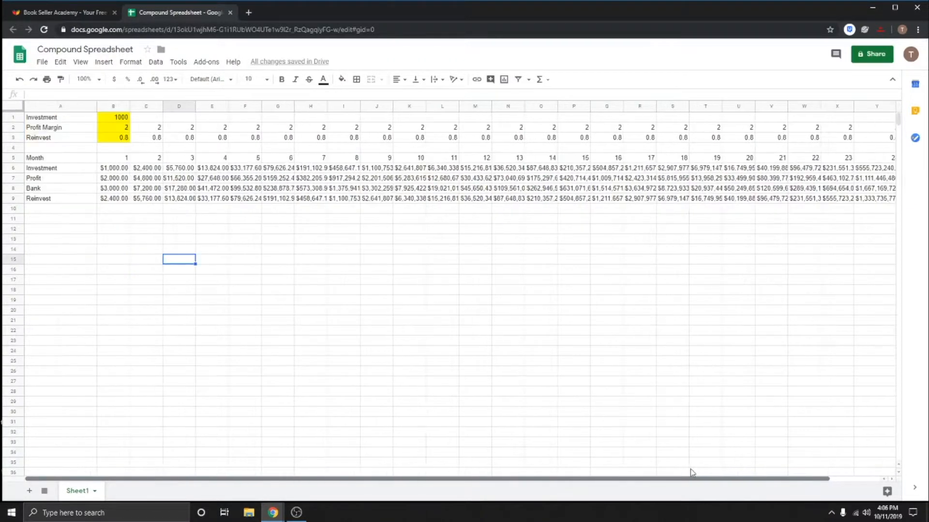
Set the profit margin in B2 to 0.20 and the reinvest rate in B3 to 1
click(125, 130)
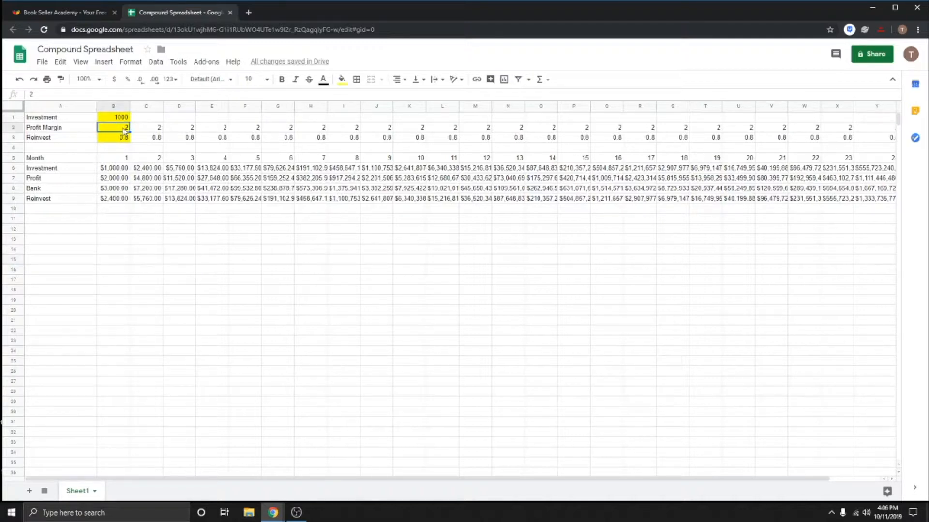
key(BackSpace)
key(BackSpace)
text(.20)
key(Return)
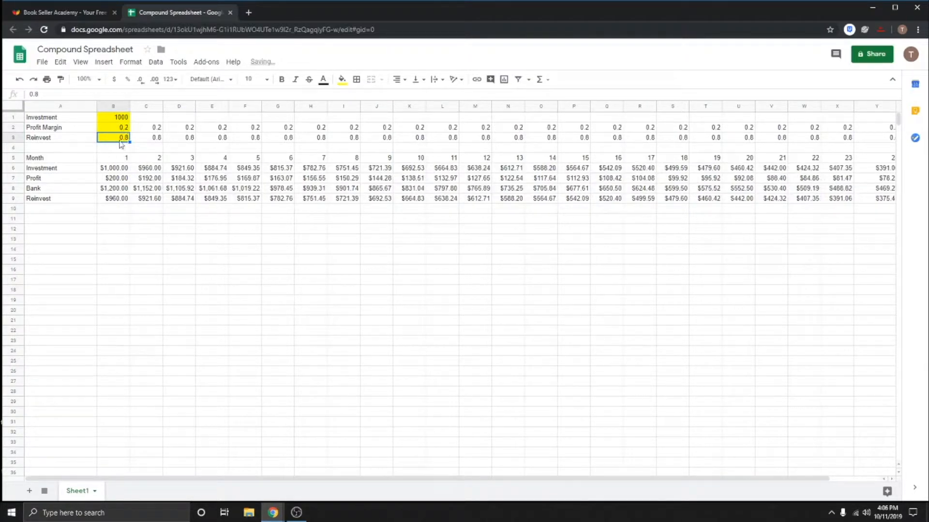
text(1)
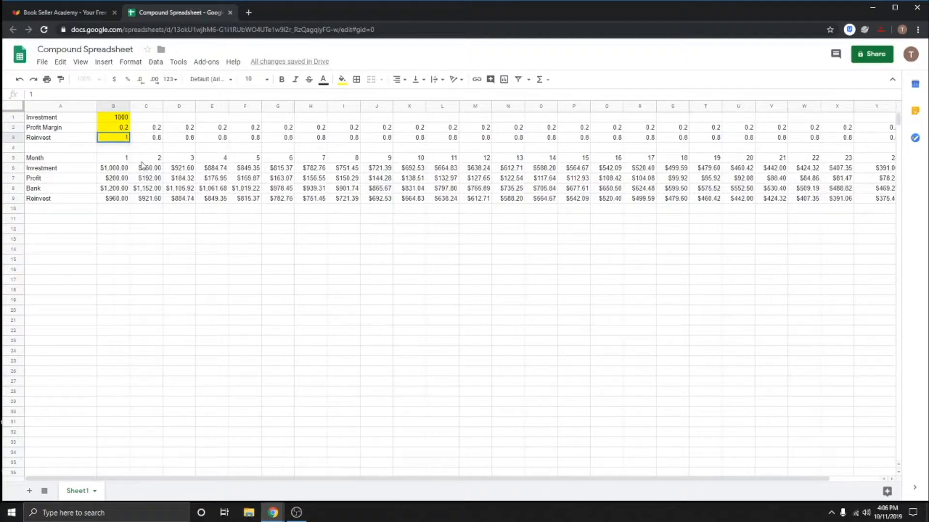
key(Return)
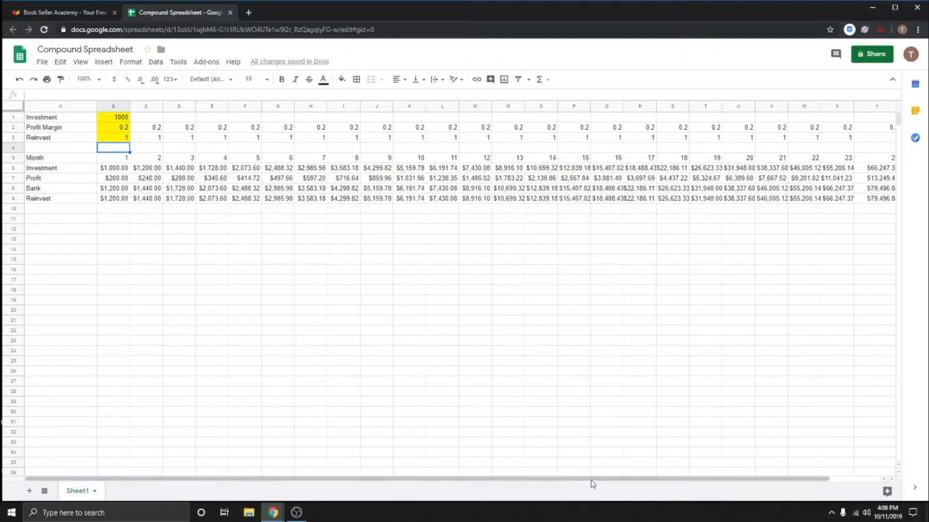
Examine the projection through month 24, checking the final Reinvest and Bank amounts in column Y
drag(591, 483, 615, 482)
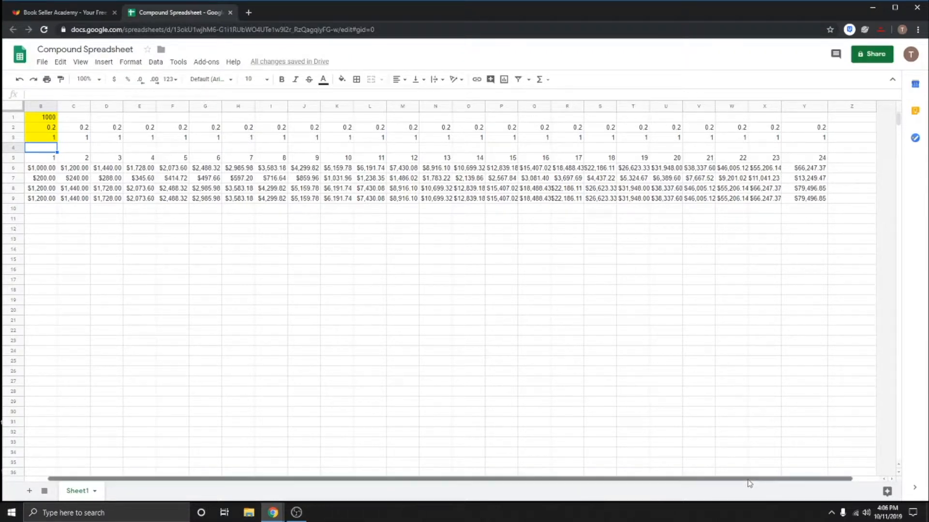
drag(748, 481, 774, 478)
click(811, 200)
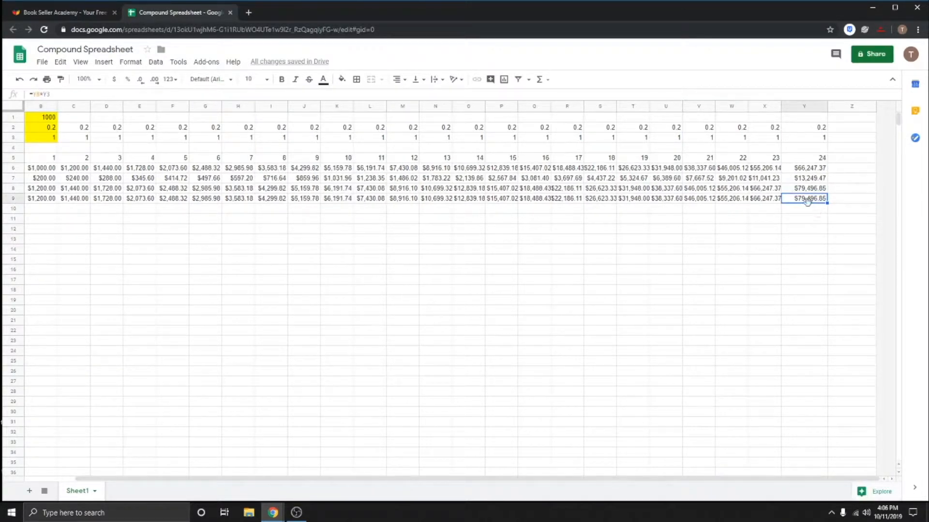
click(789, 189)
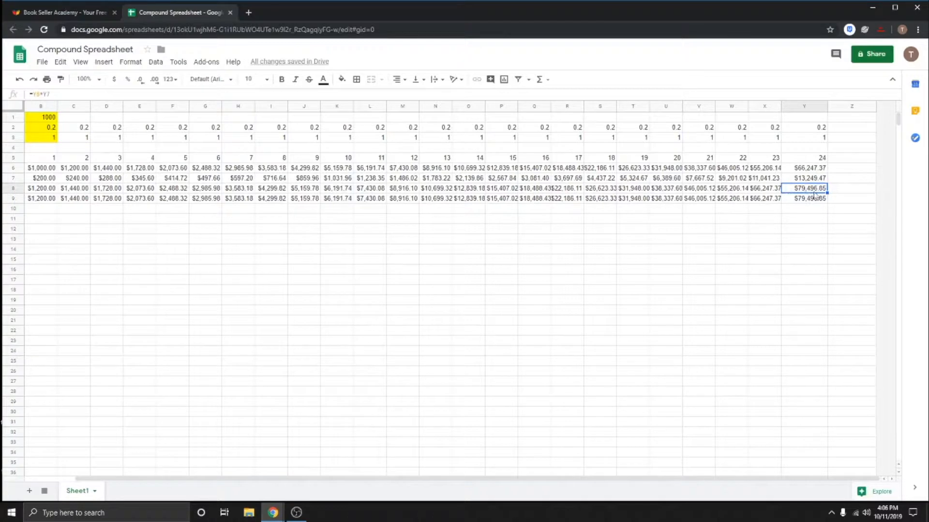
drag(671, 482, 623, 483)
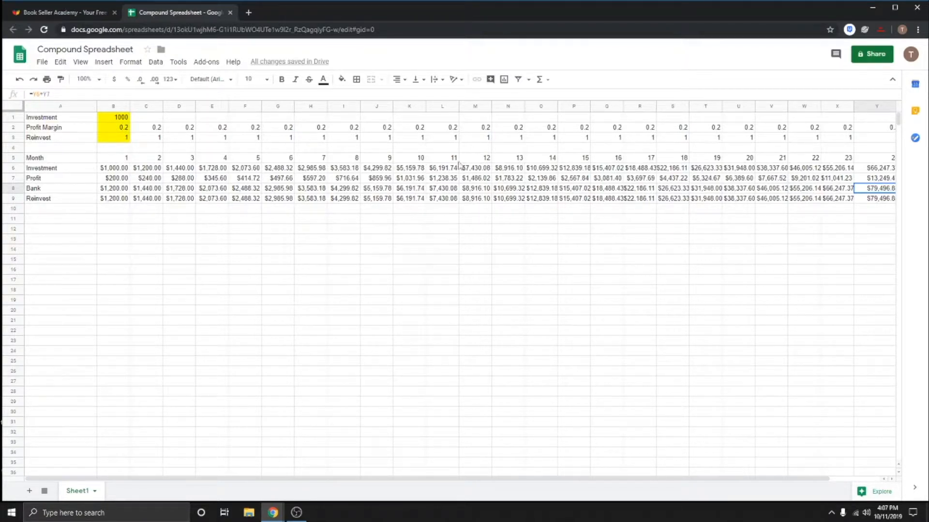
click(177, 230)
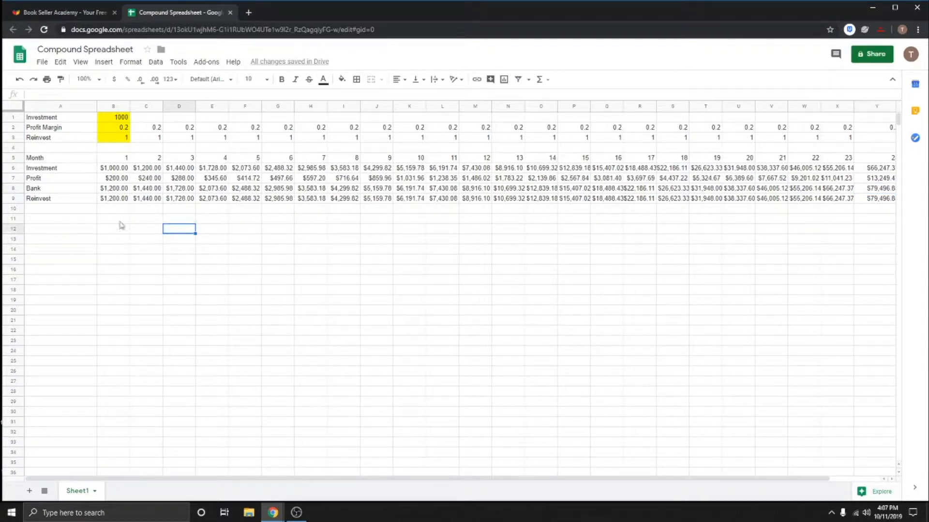
click(186, 220)
click(280, 229)
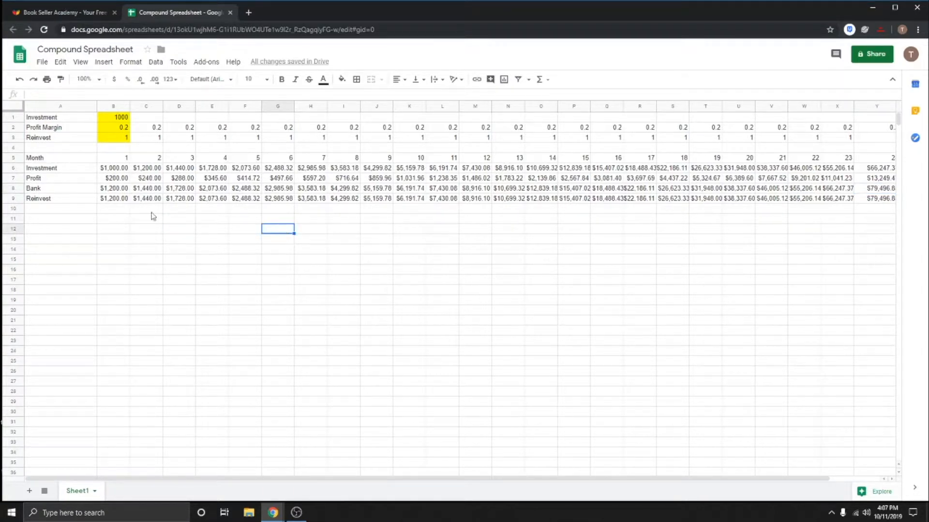
Insert a row above the lower Reinvest row and label it Monthly Expense in column A
click(14, 199)
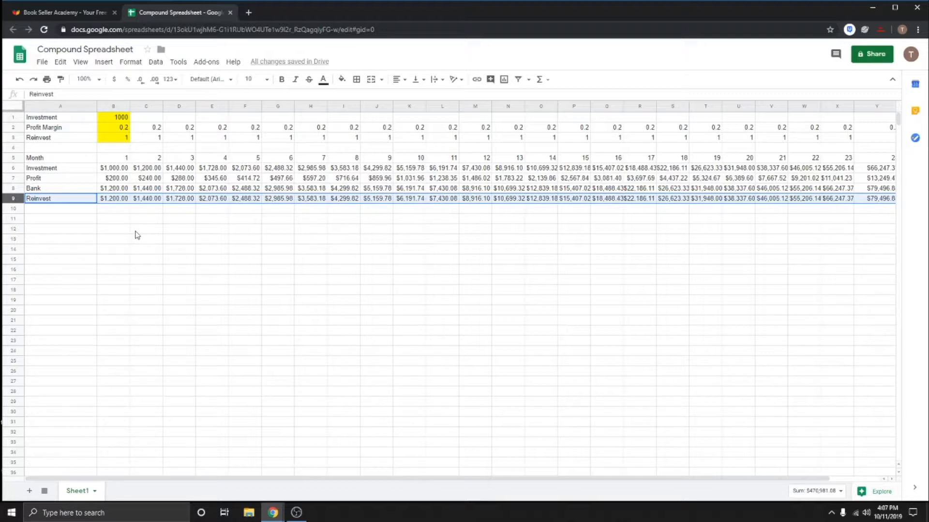
right_click(16, 198)
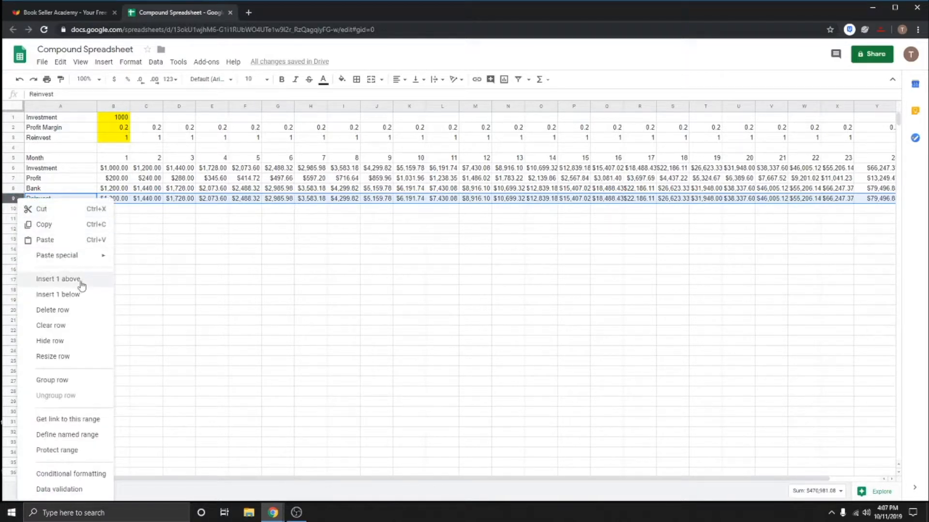
click(58, 279)
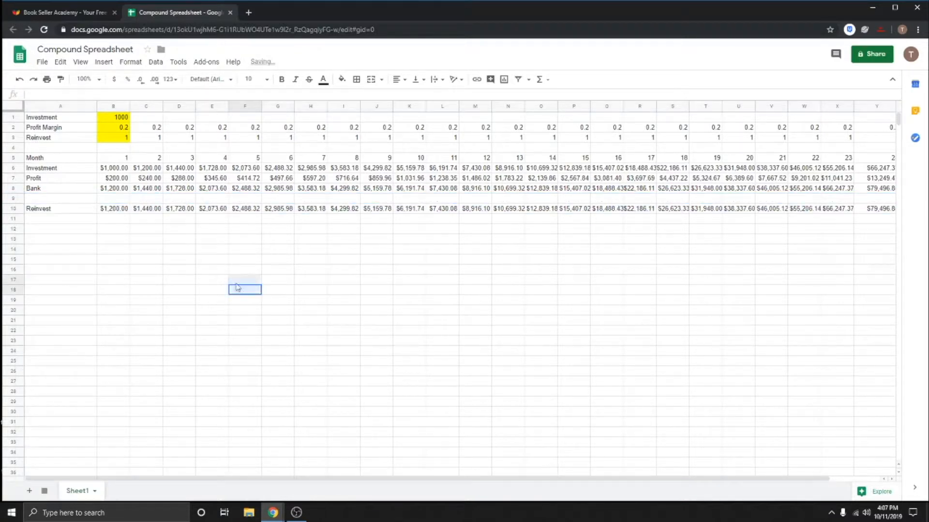
click(92, 201)
text(Mont)
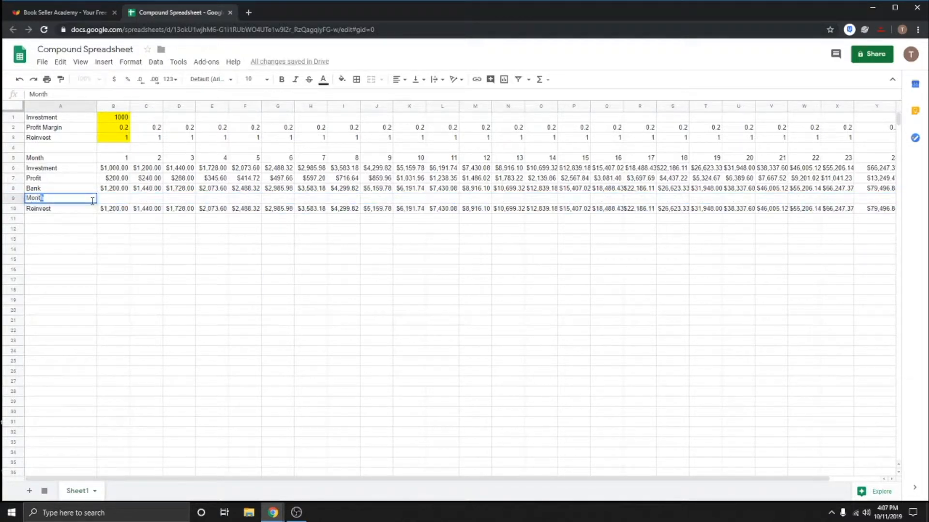
text(hly Expense)
key(Return)
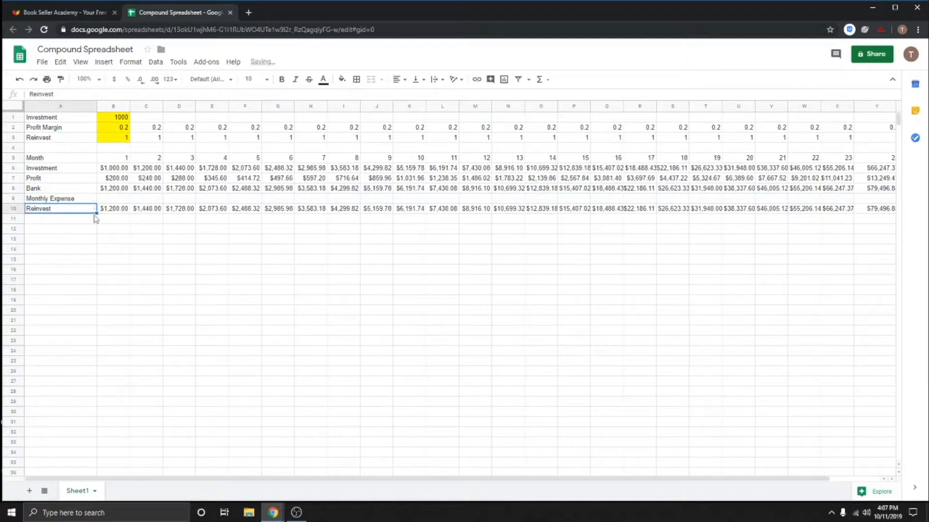
Enter a monthly expense of 2000 in B9 and fill it across the row through month 24
click(190, 270)
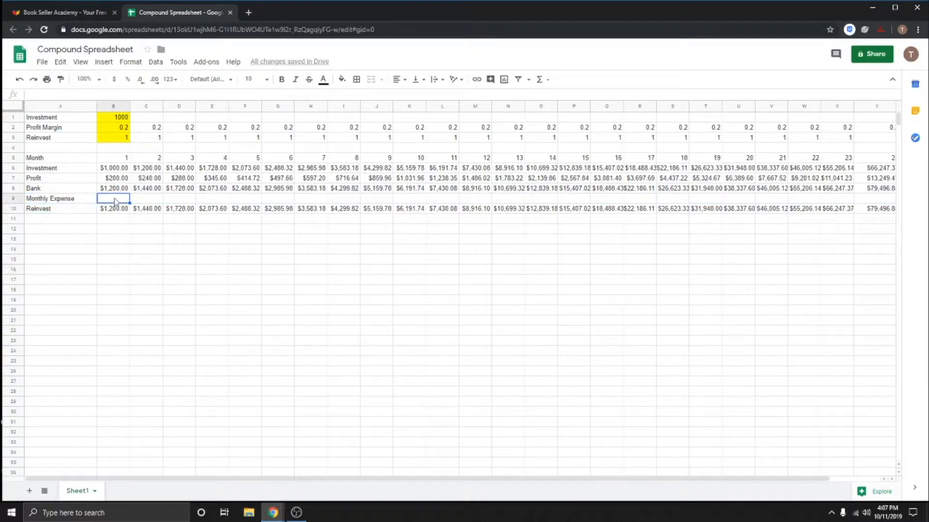
click(189, 201)
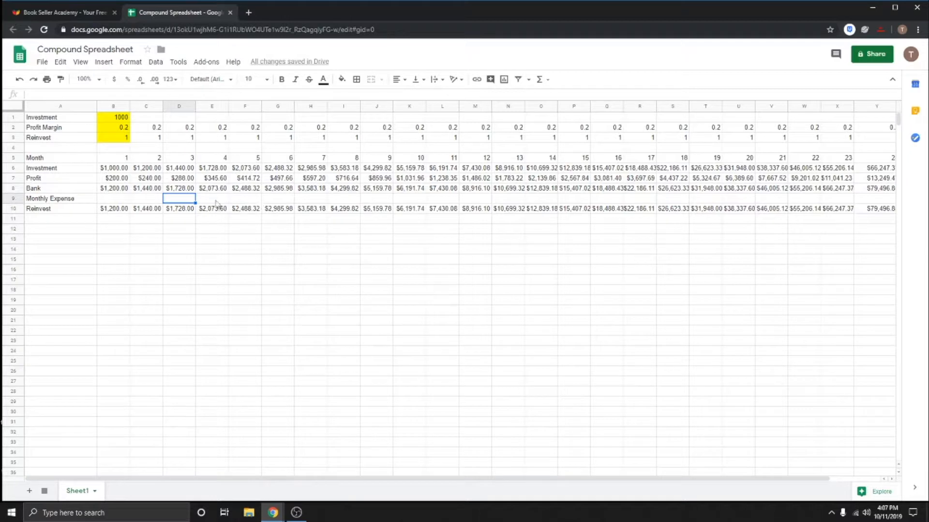
click(216, 268)
click(122, 202)
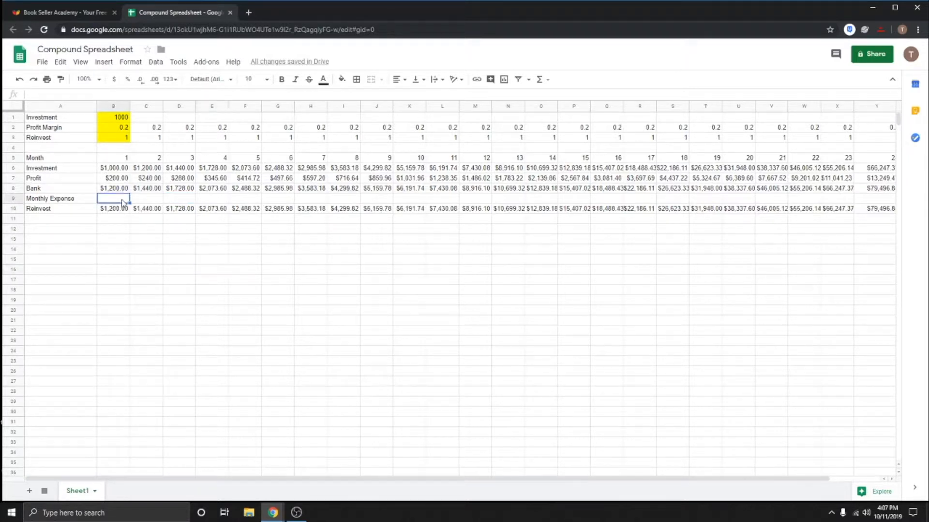
text(2000)
key(Return)
click(134, 223)
click(136, 199)
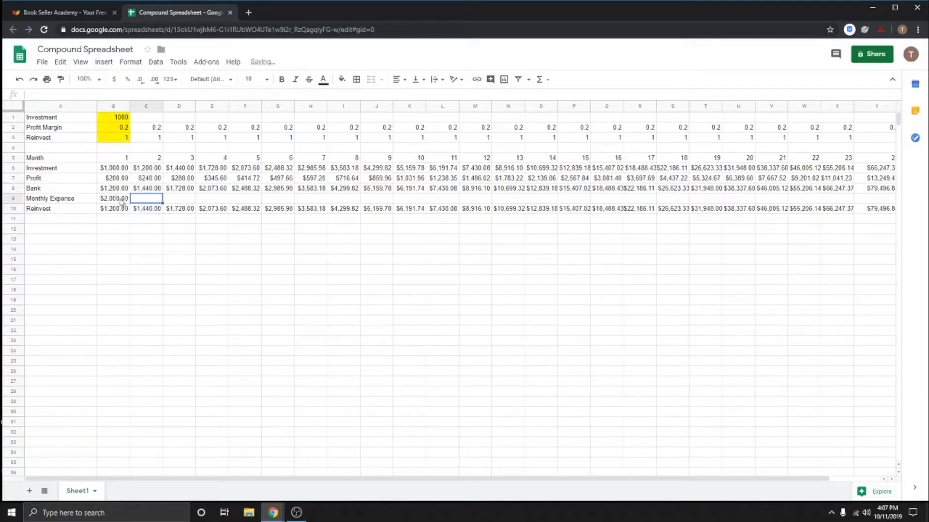
click(122, 202)
drag(130, 204, 877, 208)
click(720, 280)
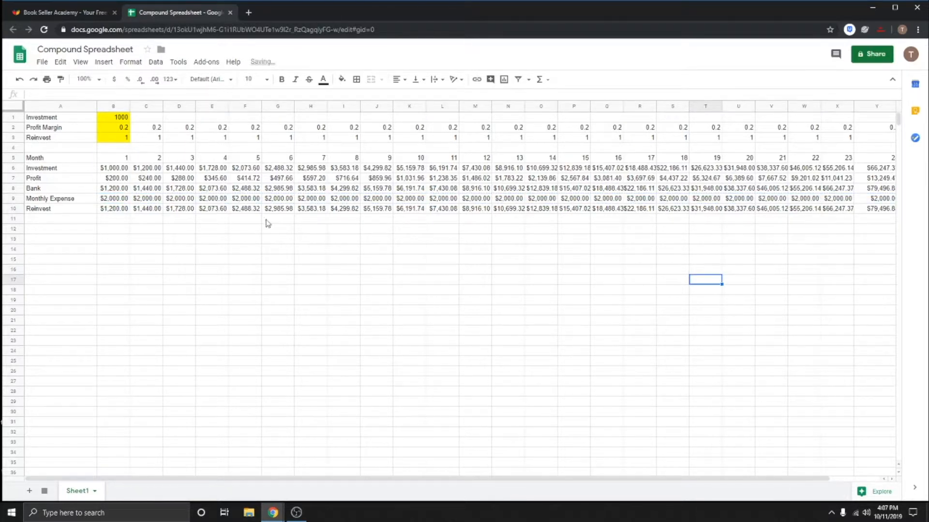
Change the Reinvest formula in B10 to =B8*B3-B9 and fill it across the row through month 24
click(268, 222)
click(118, 209)
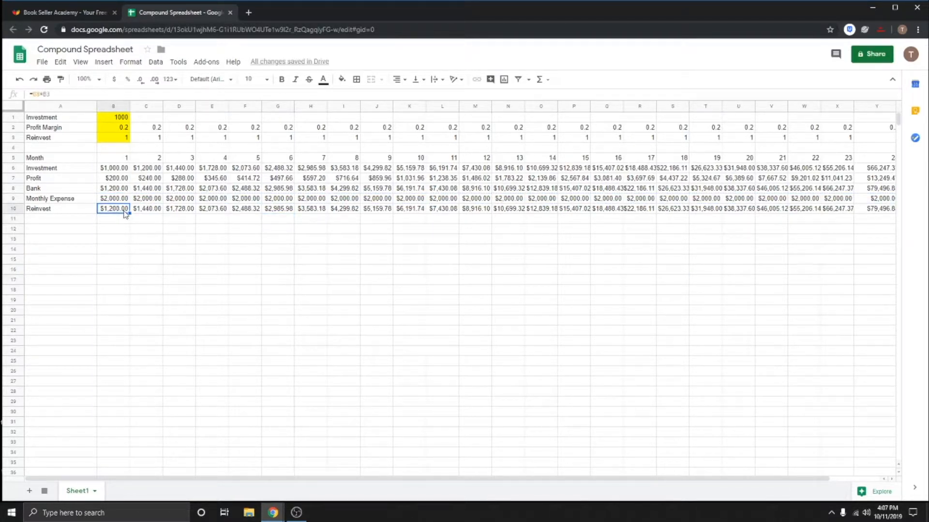
text(=)
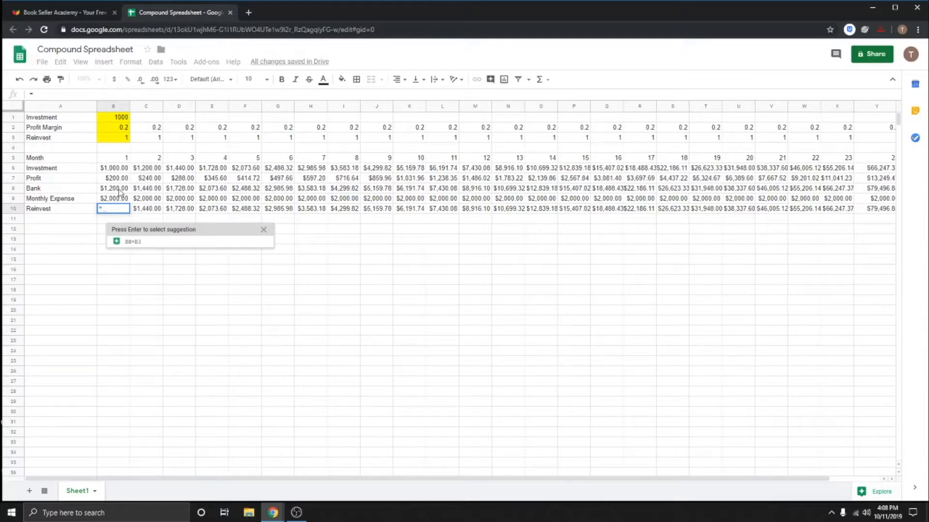
click(120, 192)
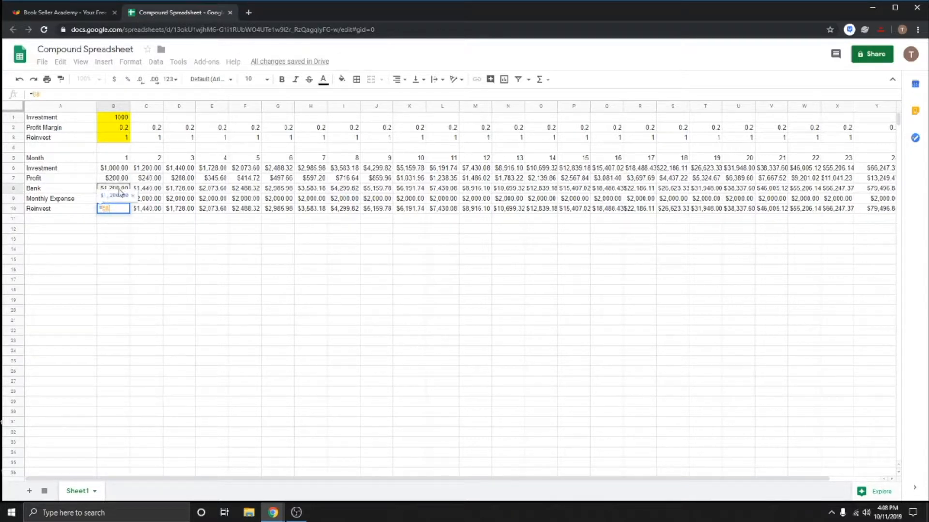
text(*)
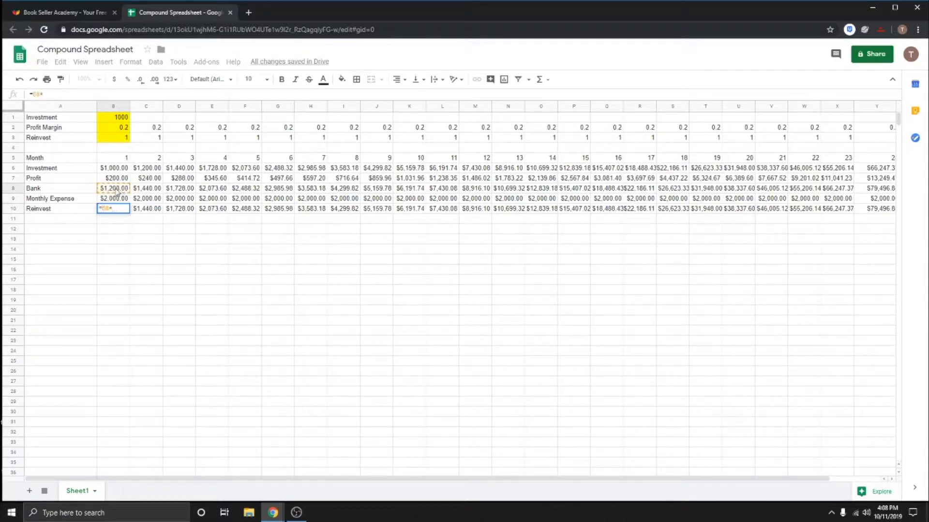
click(117, 138)
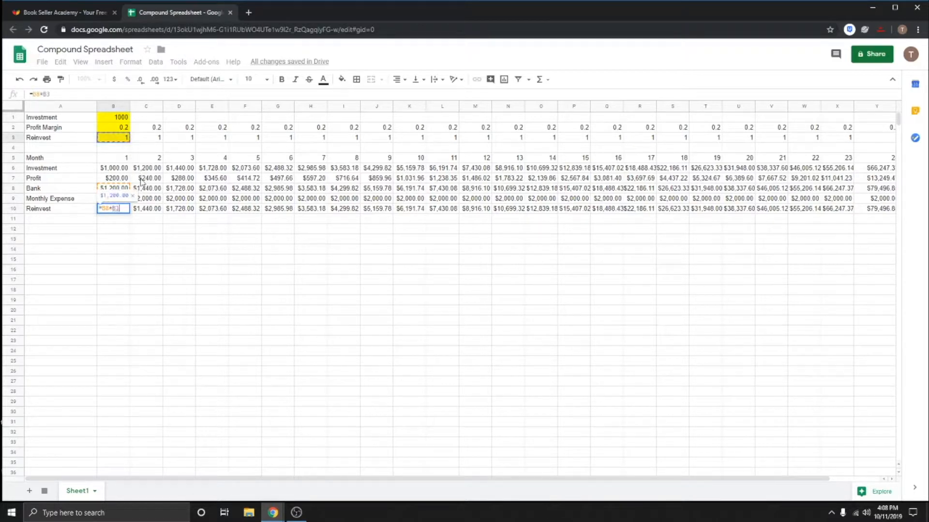
text(-)
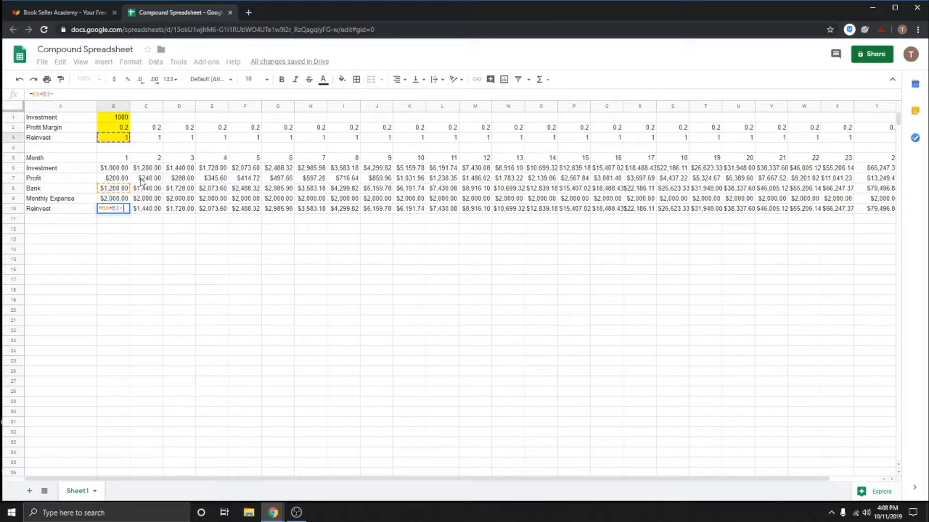
click(116, 198)
key(Return)
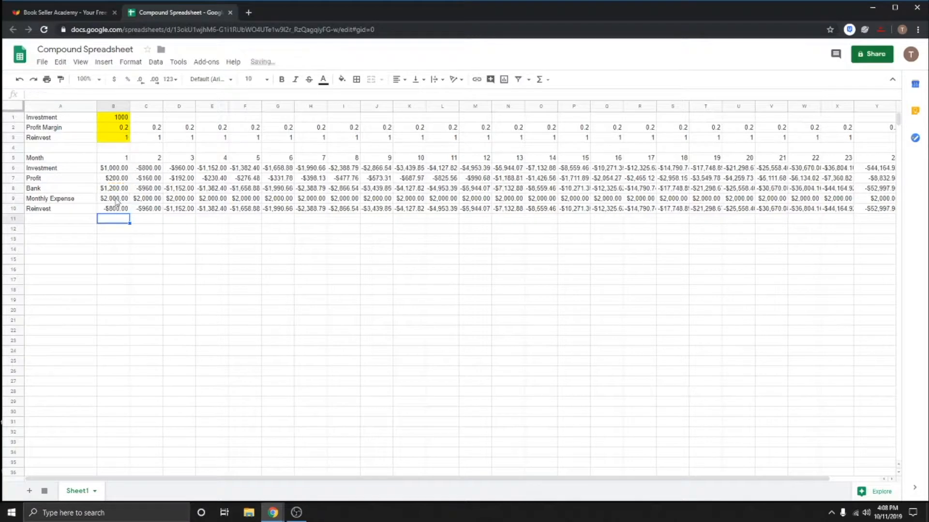
click(117, 210)
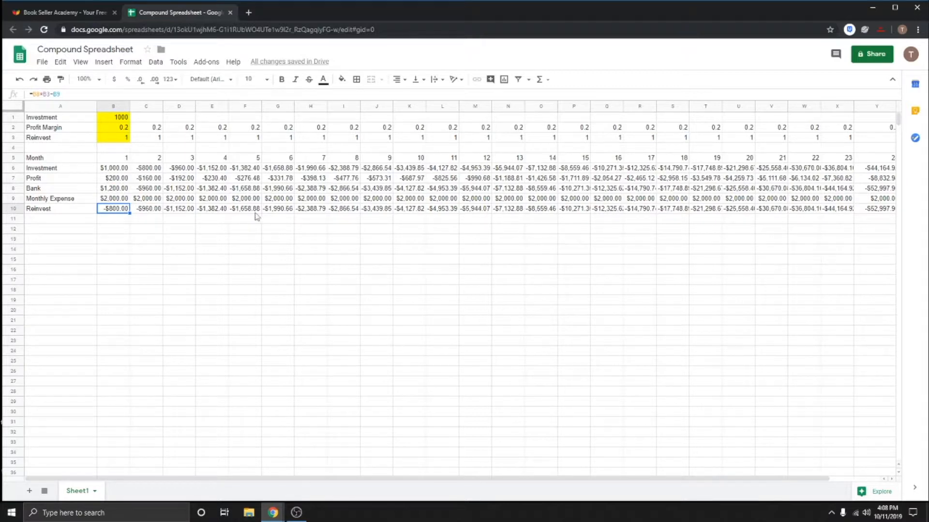
drag(129, 213, 885, 226)
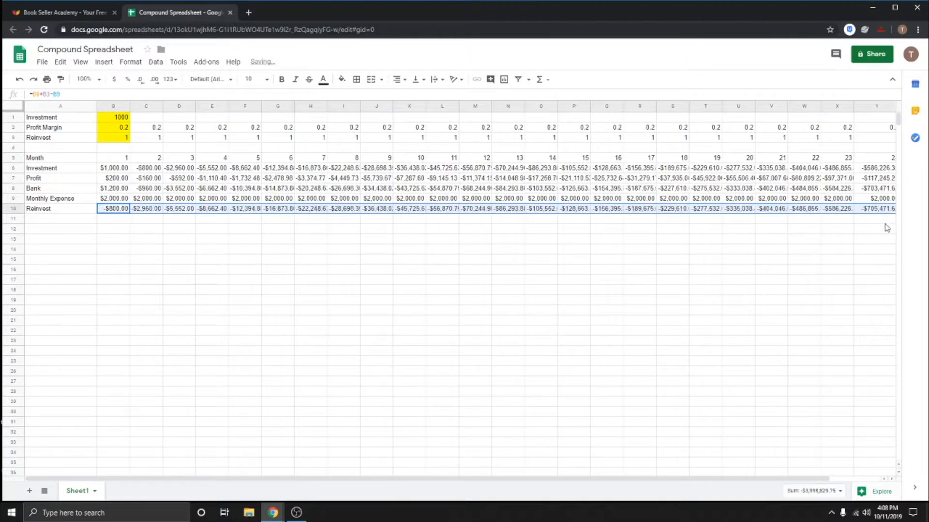
Narrow column Y slightly so that the month 24 figures fit within the visible sheet
click(877, 227)
click(879, 216)
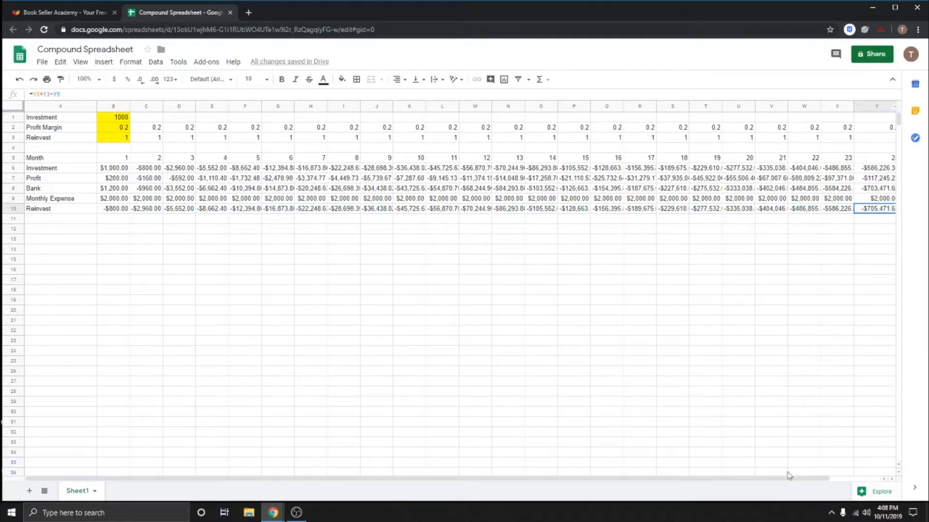
drag(790, 479, 798, 479)
drag(828, 106, 815, 106)
drag(759, 481, 437, 486)
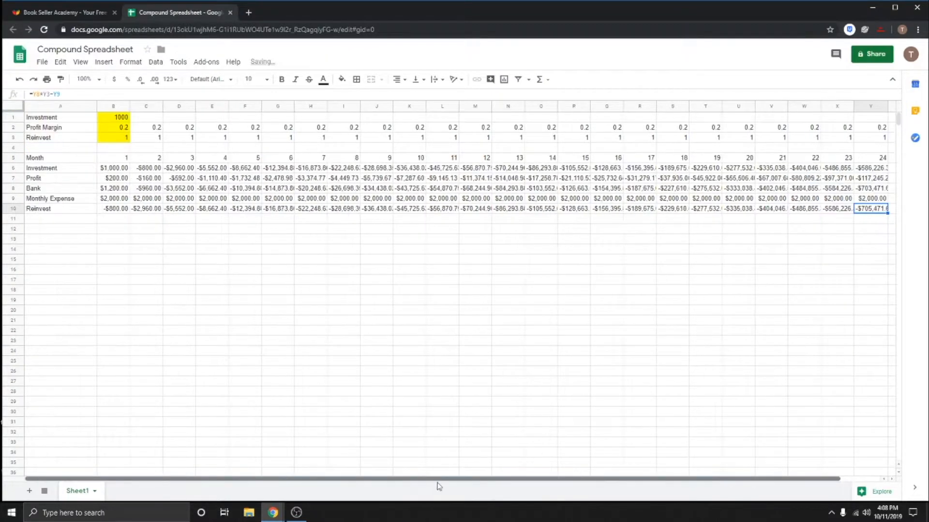
Fill the Monthly Expense cells B9:Y9 with yellow to mark them as adjustable inputs
click(121, 202)
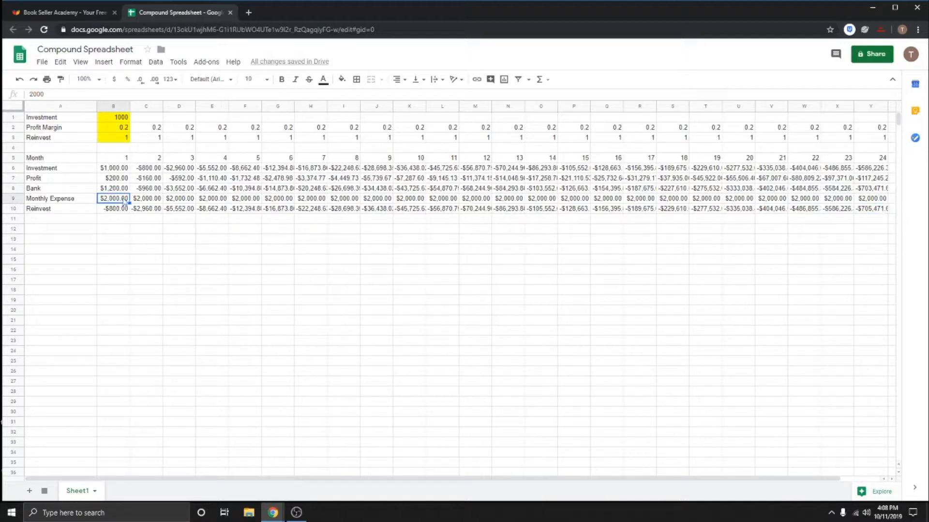
drag(121, 202, 871, 203)
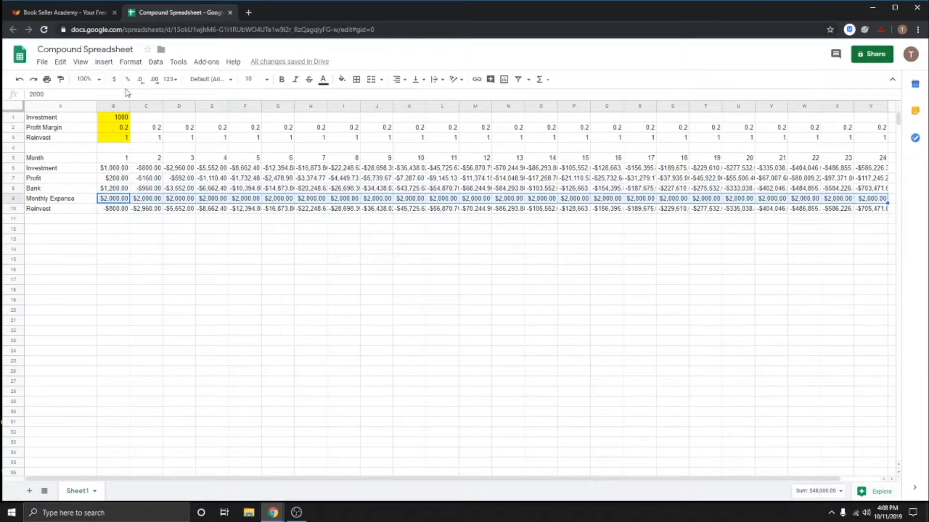
click(342, 79)
click(378, 132)
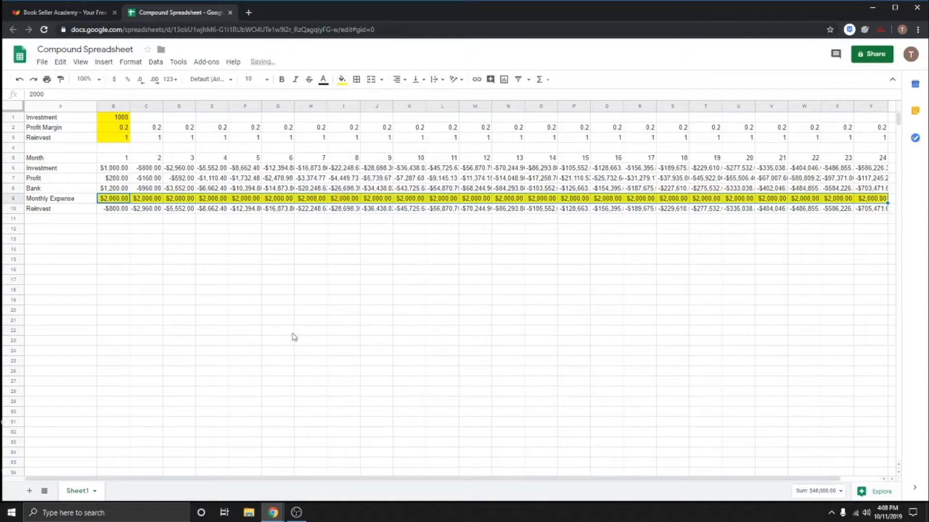
click(287, 332)
click(122, 301)
click(88, 238)
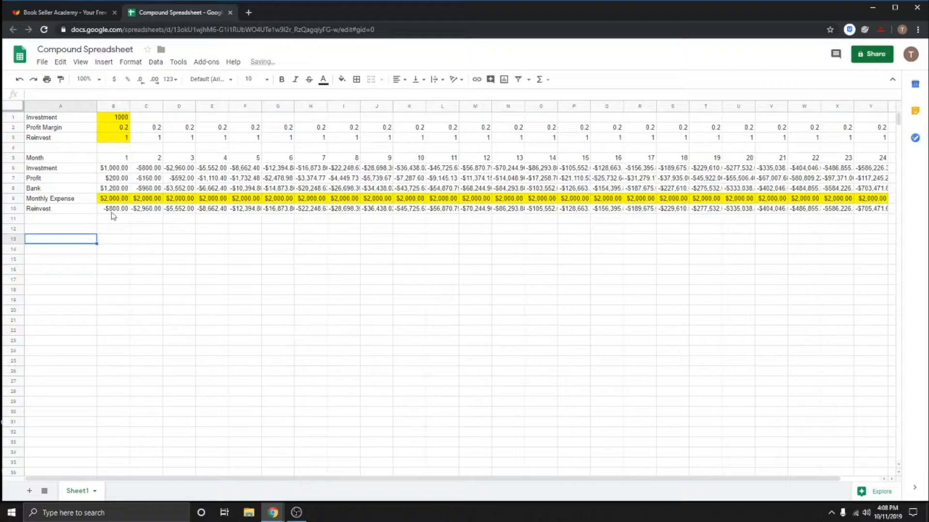
drag(113, 210, 872, 213)
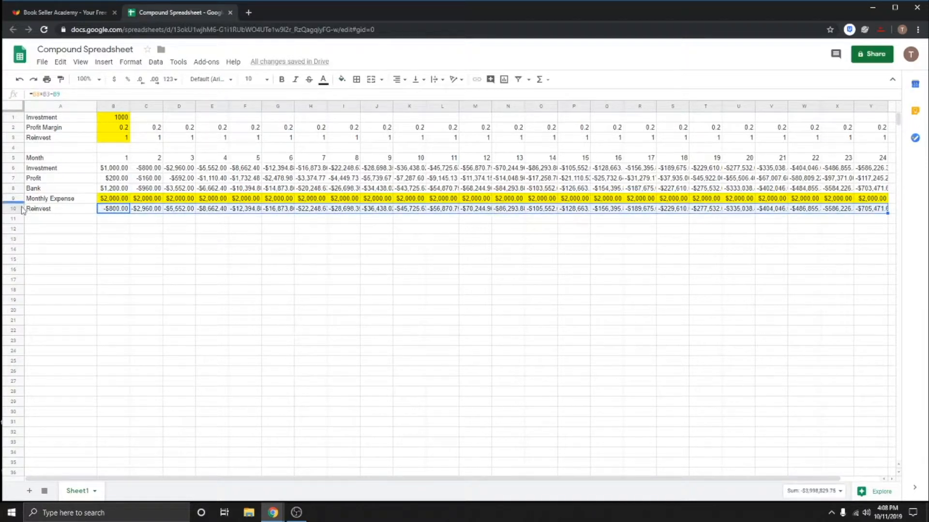
click(139, 247)
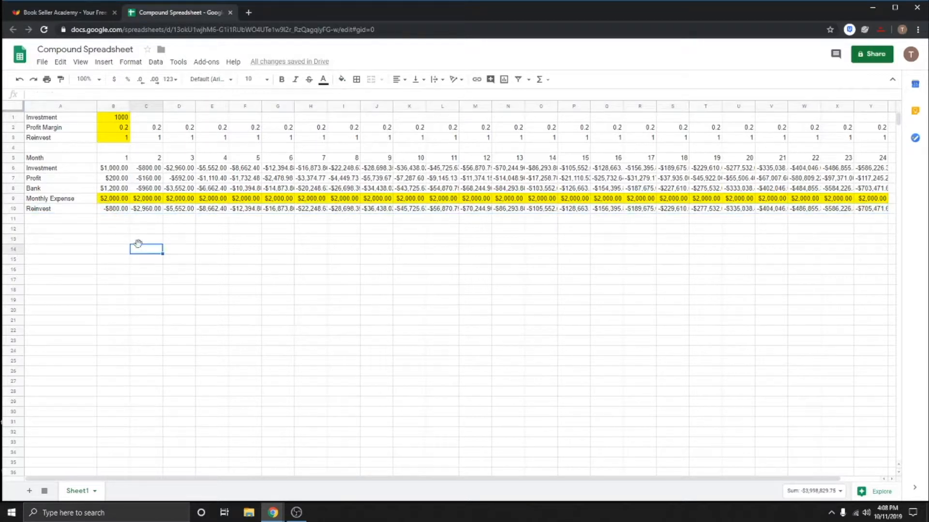
drag(119, 211, 866, 214)
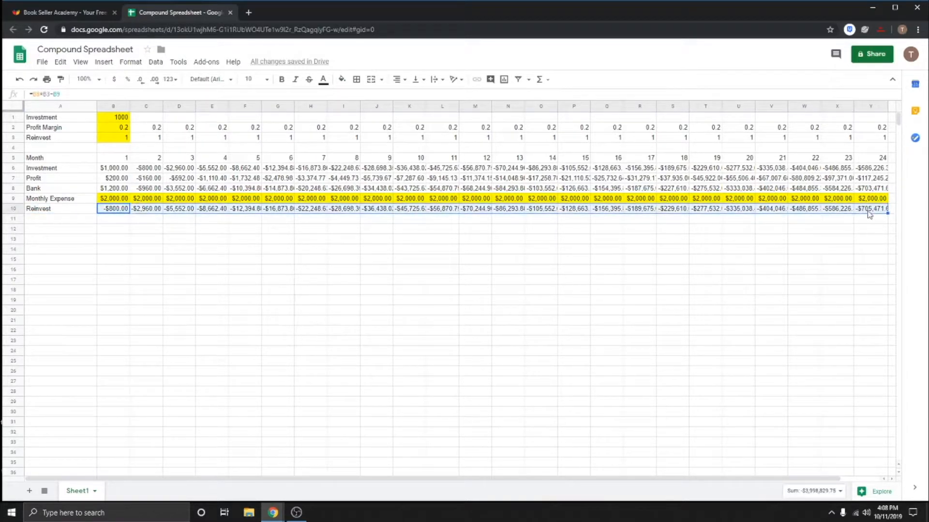
right_click(866, 212)
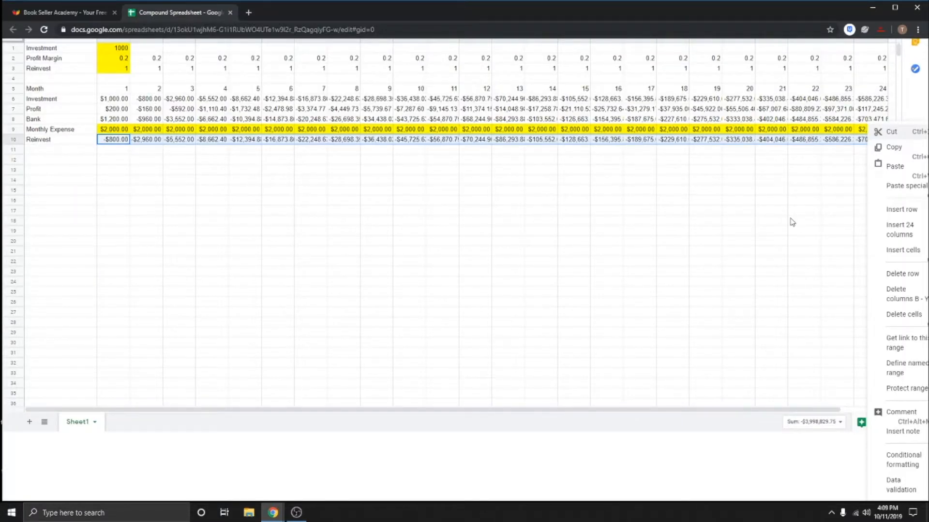
click(772, 221)
click(867, 250)
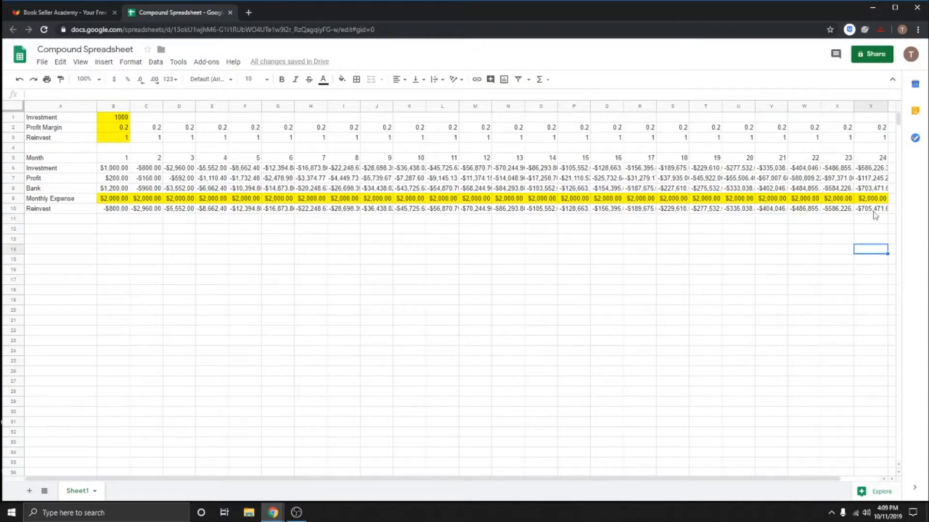
Add a conditional formatting rule to the Reinvest cells B10:Y10 that fills values less than 0 with red
click(874, 209)
drag(855, 212, 117, 214)
right_click(117, 215)
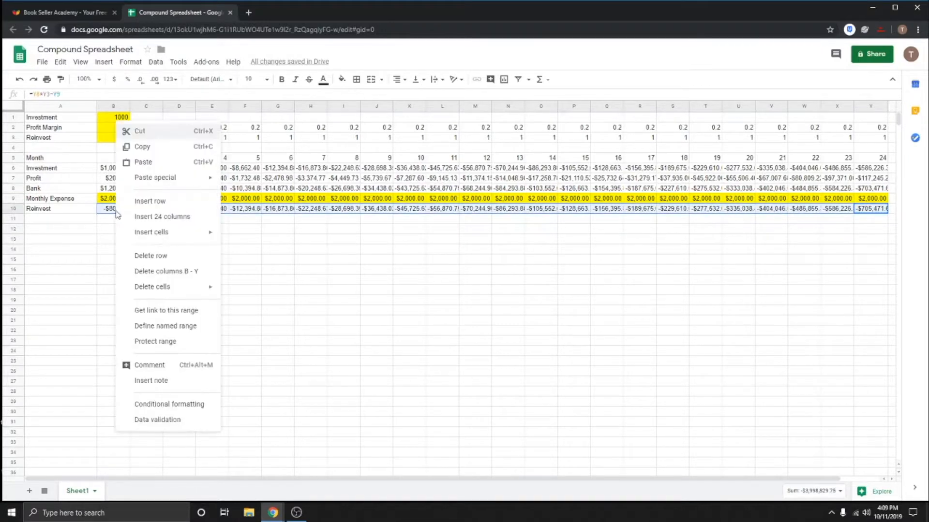
click(184, 406)
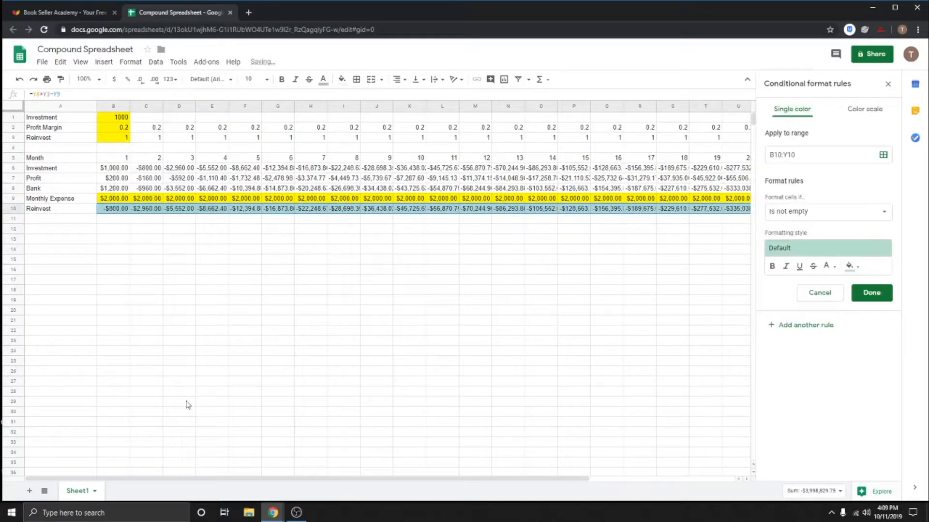
click(839, 212)
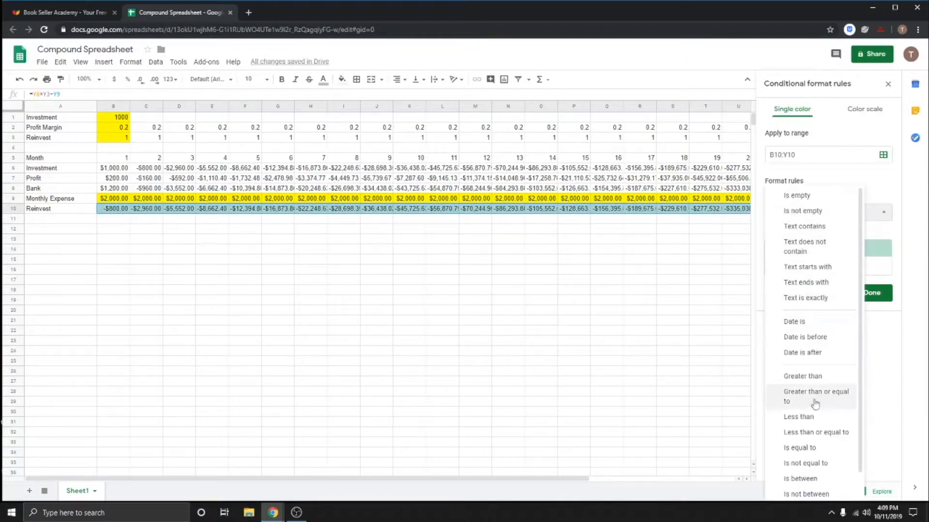
click(815, 417)
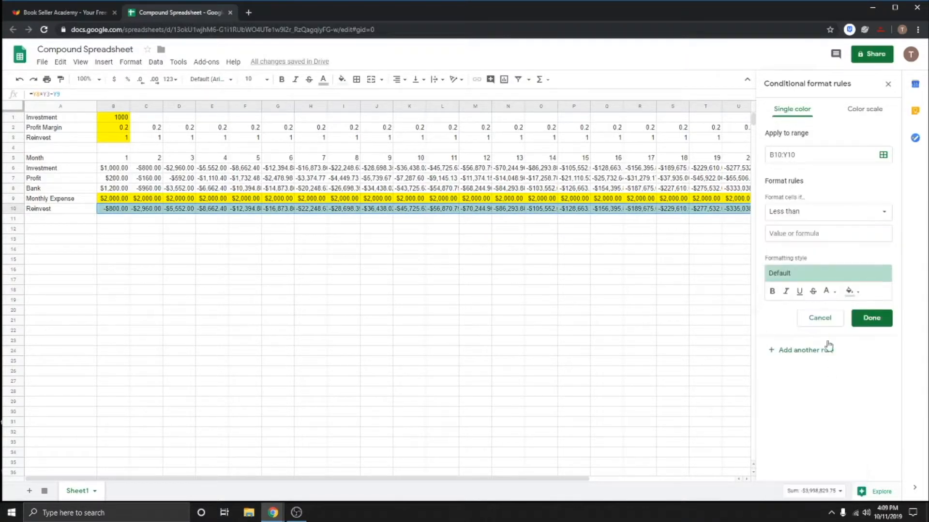
click(816, 234)
text(0)
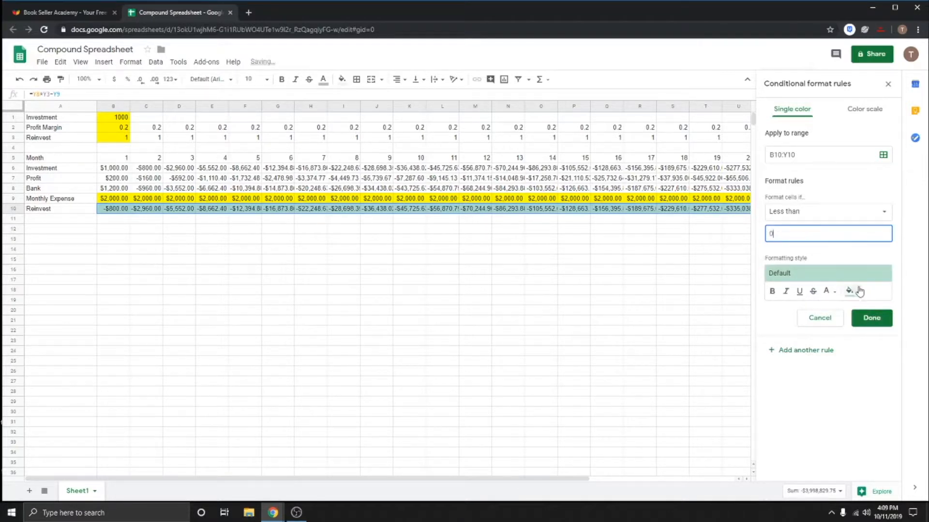
click(858, 291)
click(769, 340)
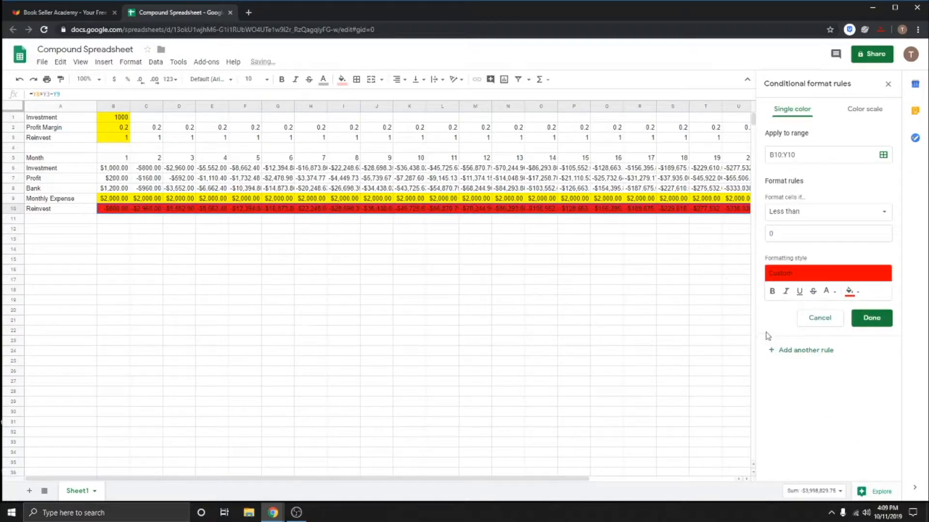
click(871, 320)
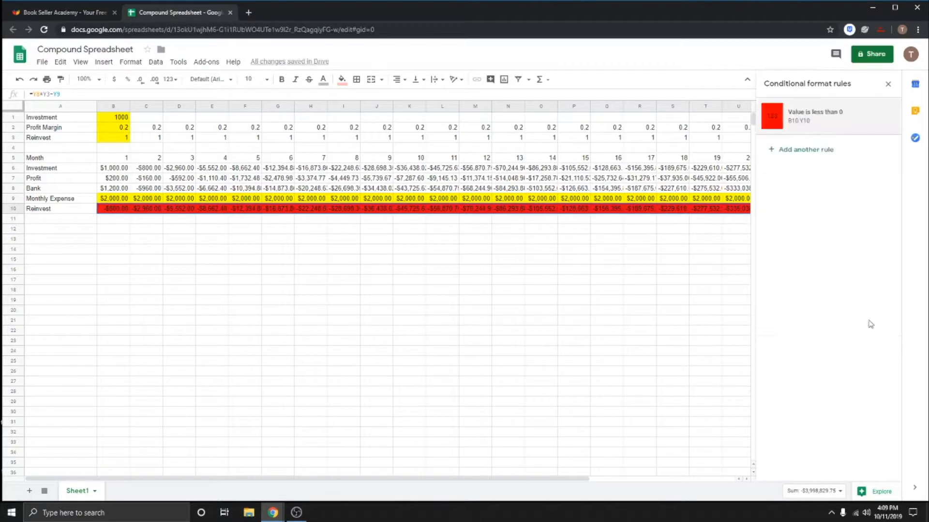
Add a second conditional formatting rule to B10:Y10 that gives values greater than 0 the default green style
click(781, 150)
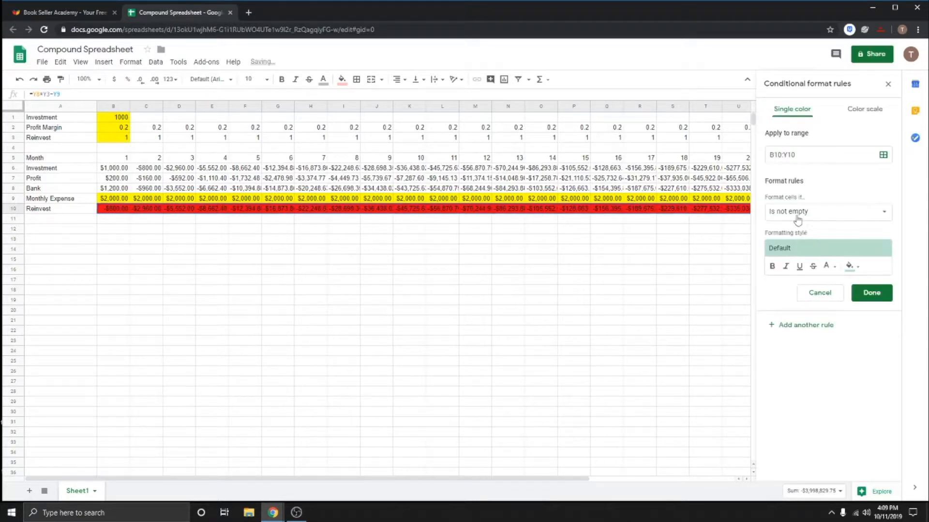
click(821, 216)
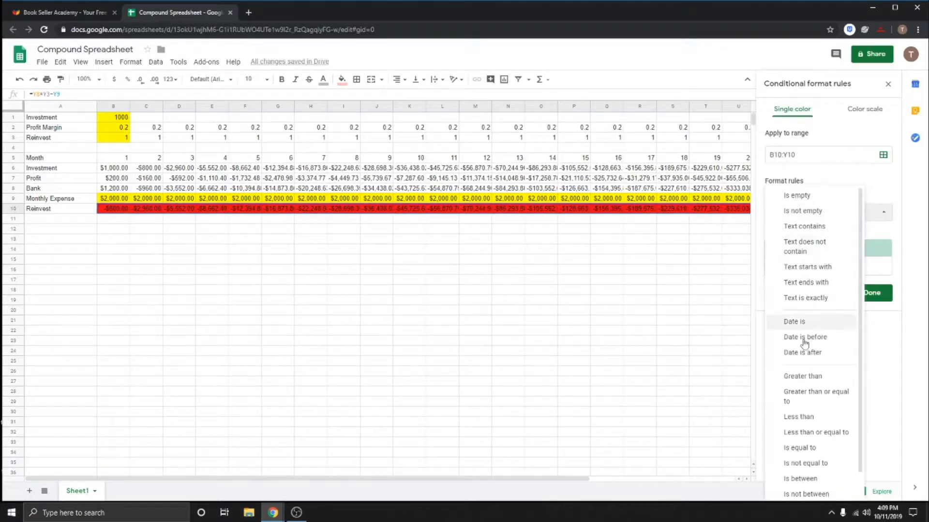
click(814, 378)
click(803, 234)
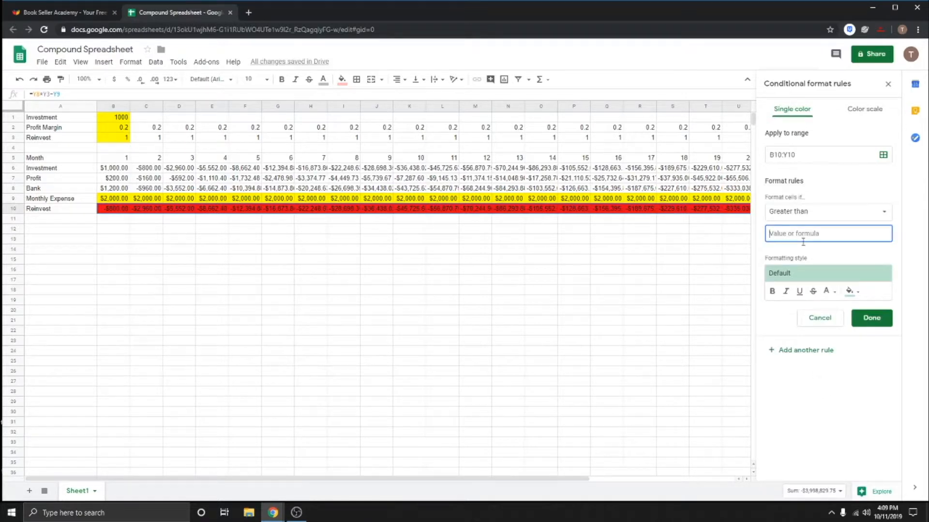
text(0)
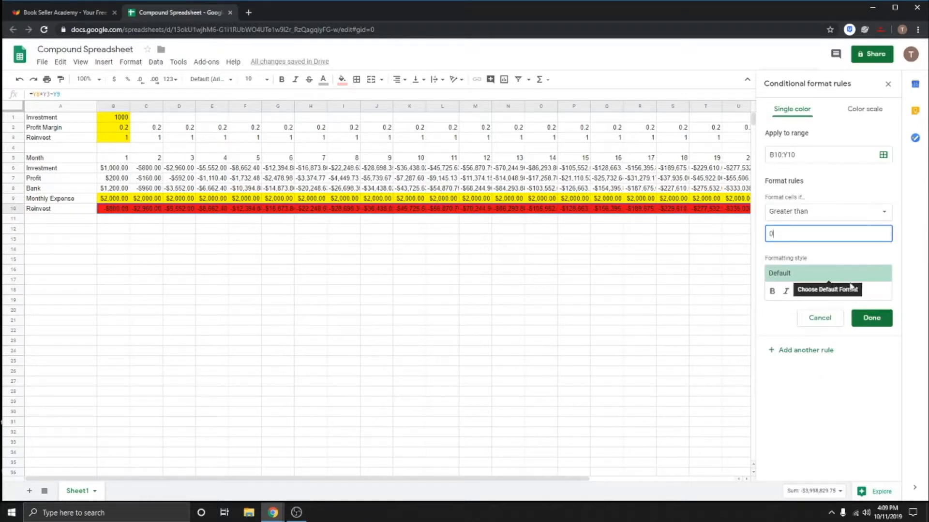
click(872, 318)
click(636, 291)
click(610, 300)
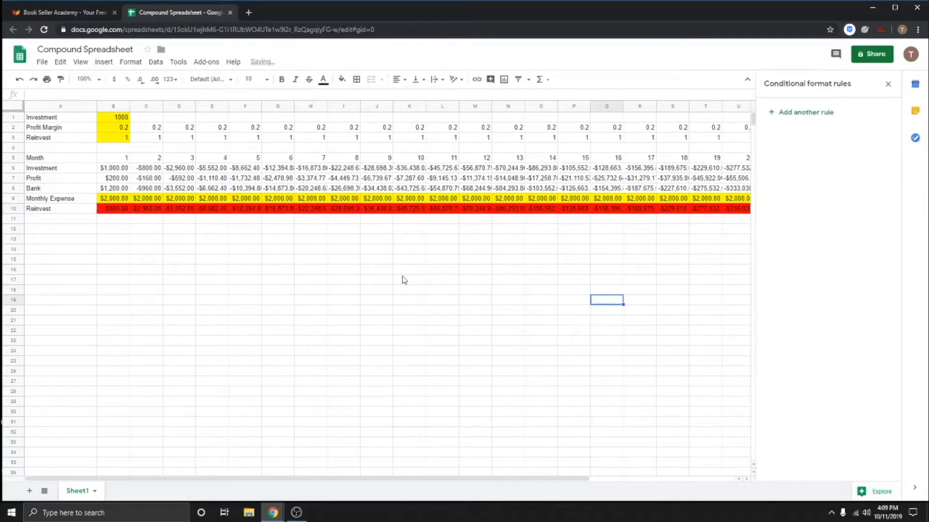
click(404, 272)
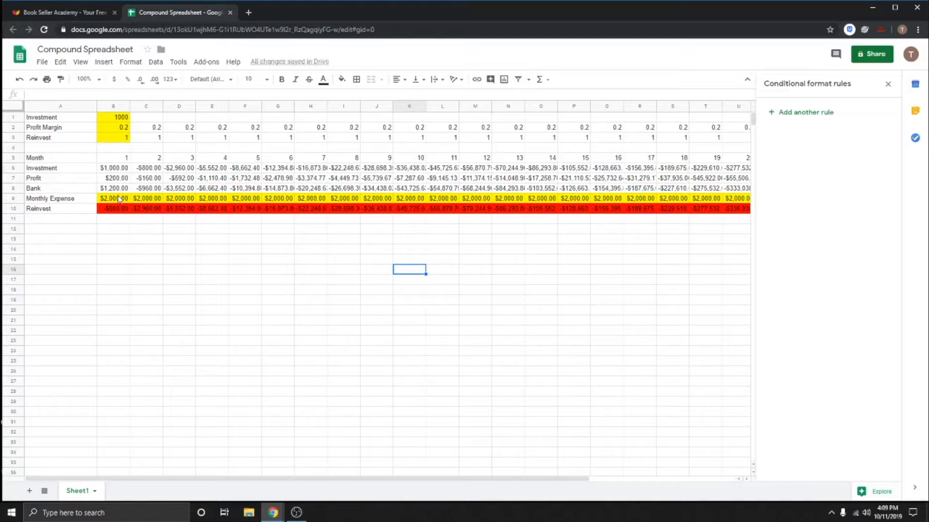
Set the monthly expense for months 1 and 2 in B9 and C9 to 0, and close the conditional format rules
click(121, 189)
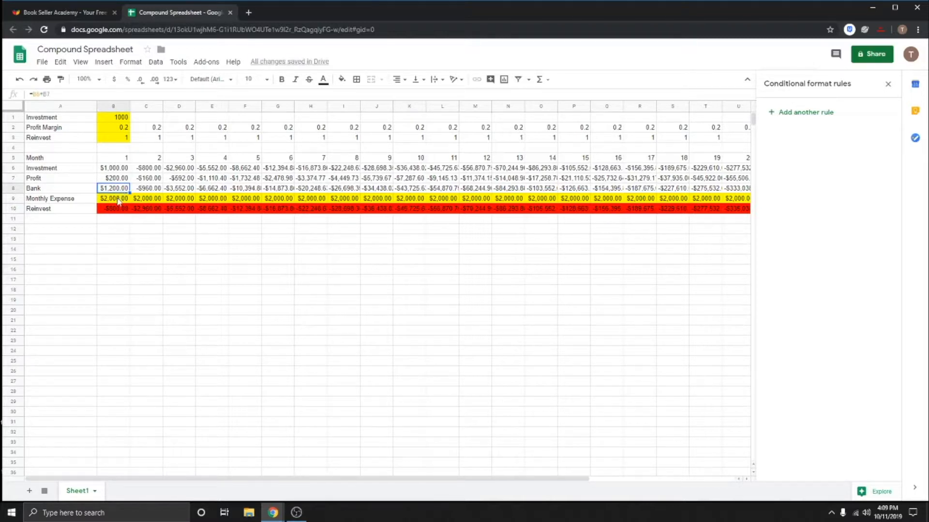
click(115, 199)
text(0)
key(Return)
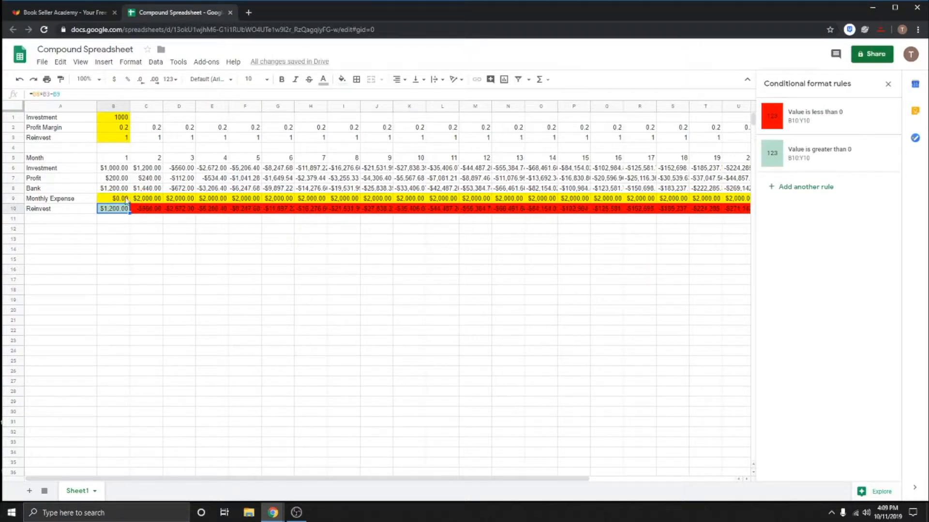
click(140, 199)
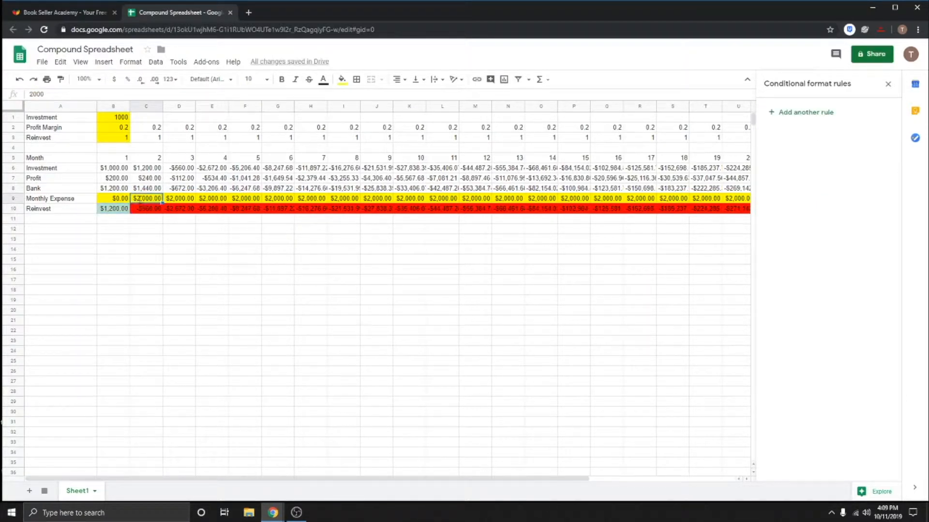
text(0)
key(Return)
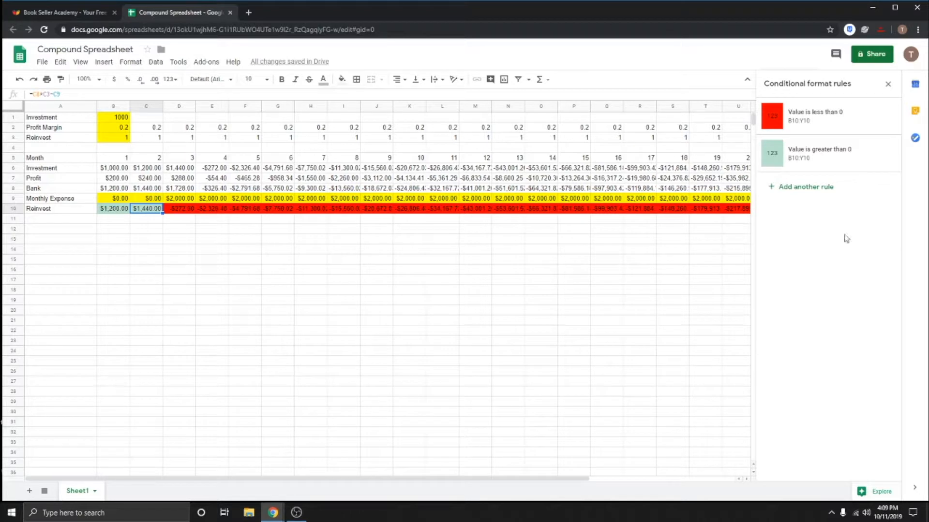
click(888, 84)
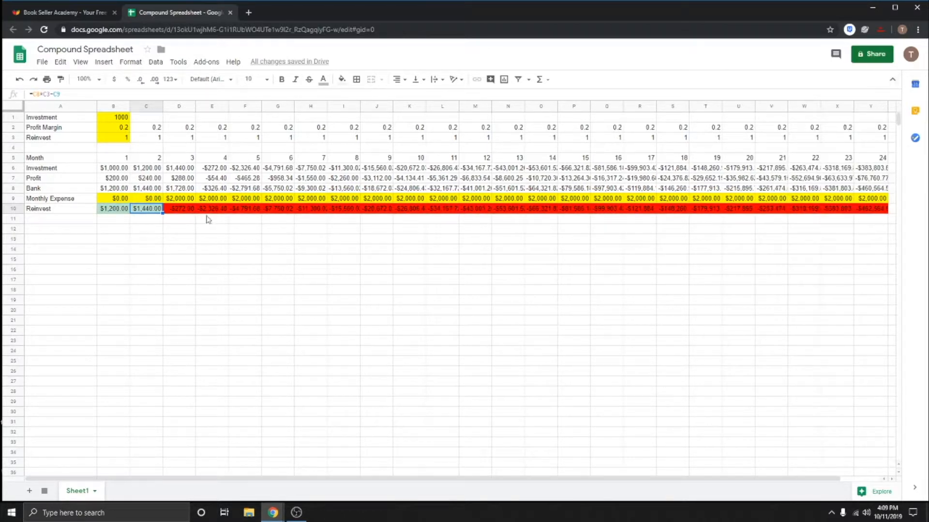
click(226, 220)
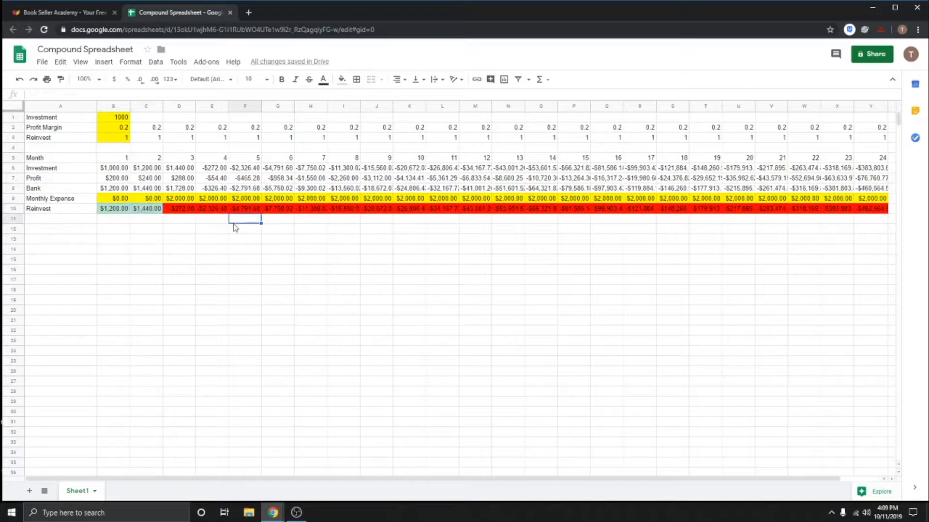
Set the monthly expense for months 3, 4 and 5 in D9, E9 and F9 to 0
click(183, 202)
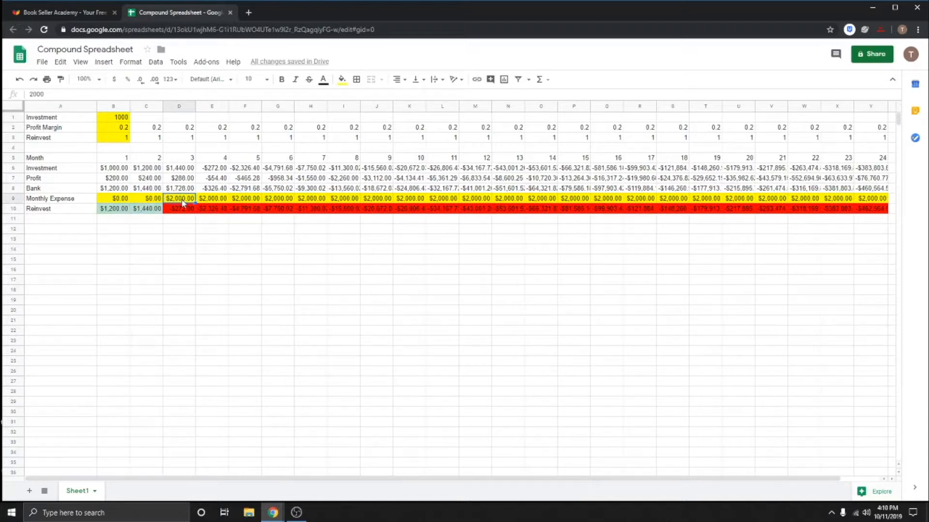
text(0)
key(Return)
click(183, 202)
key(Right)
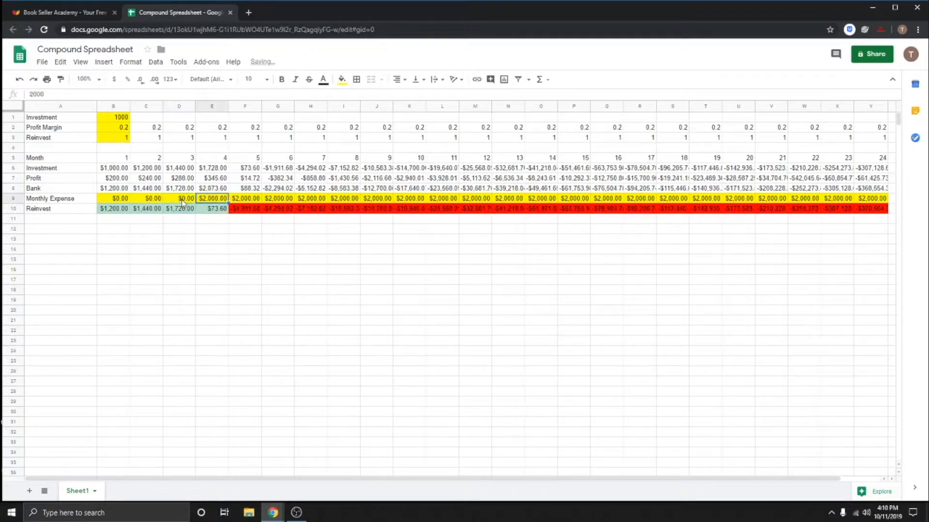
text(0)
key(Return)
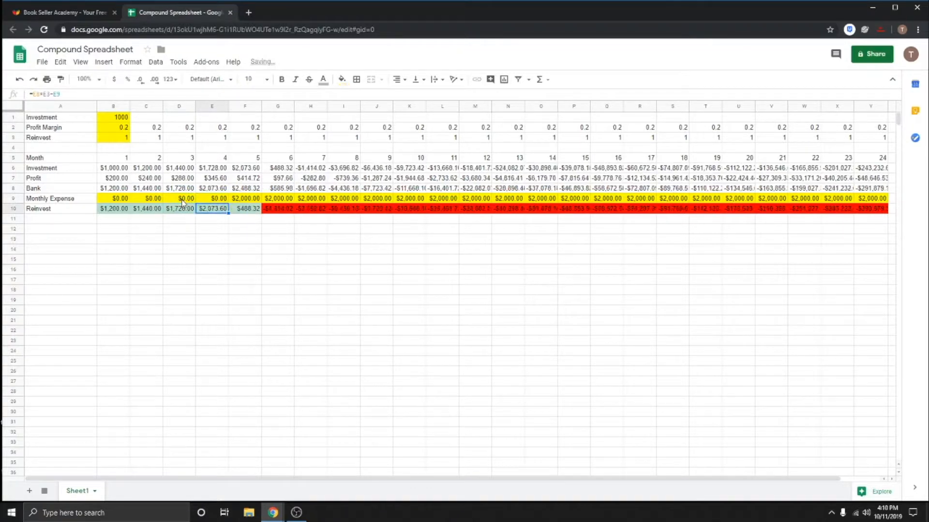
key(Up)
key(Right)
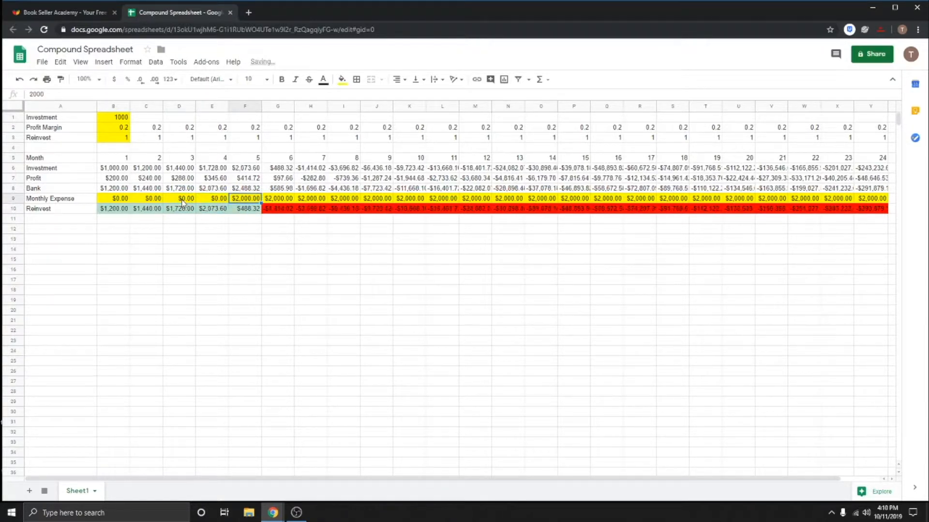
text(0)
key(Return)
key(Up)
key(Right)
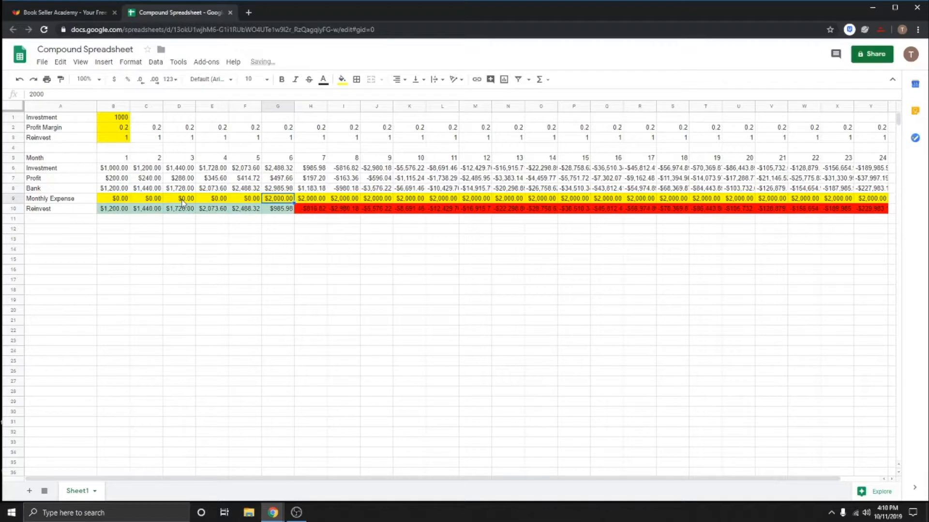
Set the monthly expense for months 6, 7 and 8 in G9, H9 and I9 to 0
text(0)
key(Return)
key(Up)
key(Right)
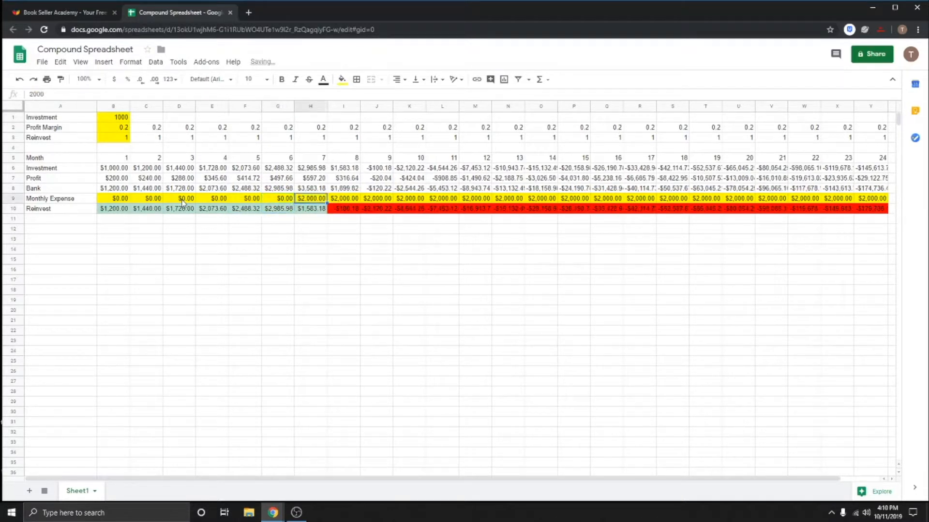
text(0)
key(Return)
key(Up)
key(Right)
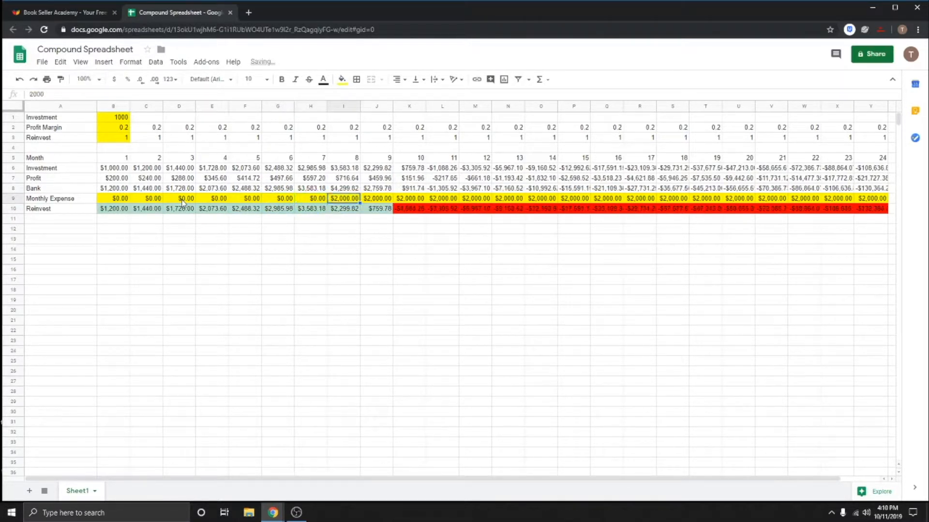
text(0)
key(Return)
key(Up)
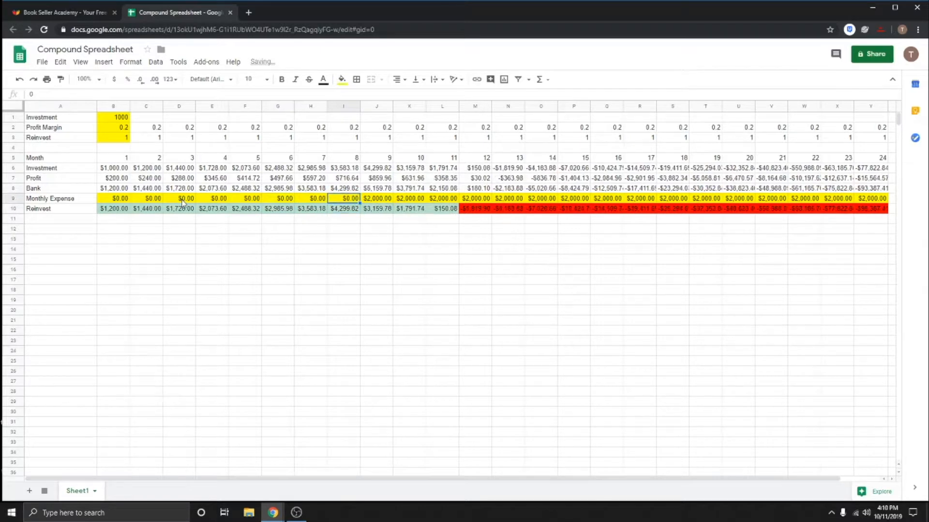
Set the monthly expense for months 9 and 10 in J9 and K9 to 0
key(Right)
text(0)
key(Return)
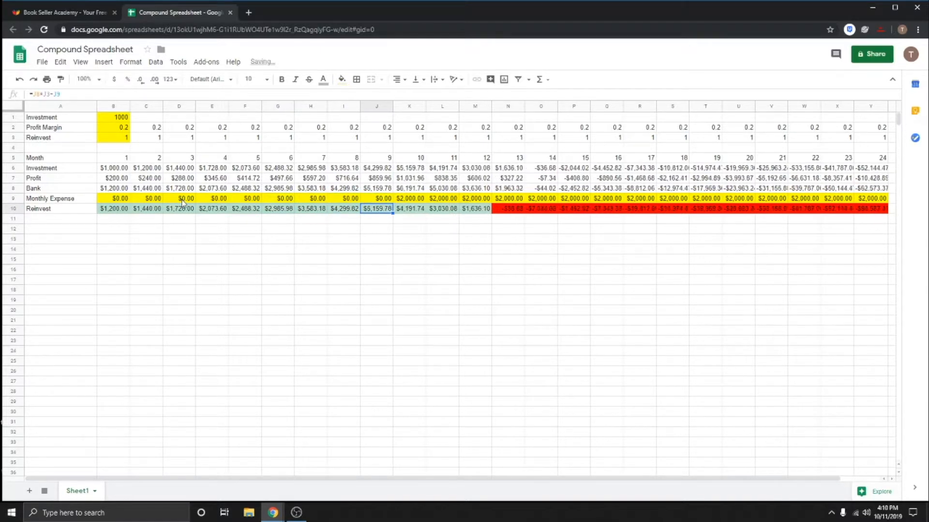
key(Up)
key(Right)
text(0)
key(Return)
key(Up)
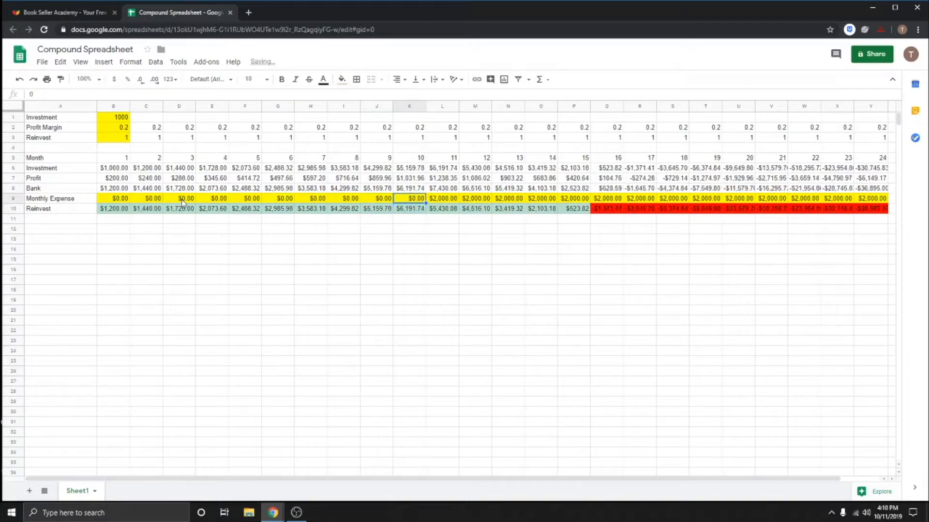
Set the monthly expense for months 11 and 12 in L9 and M9 to 0
key(Right)
text(0)
key(Return)
key(Up)
key(Right)
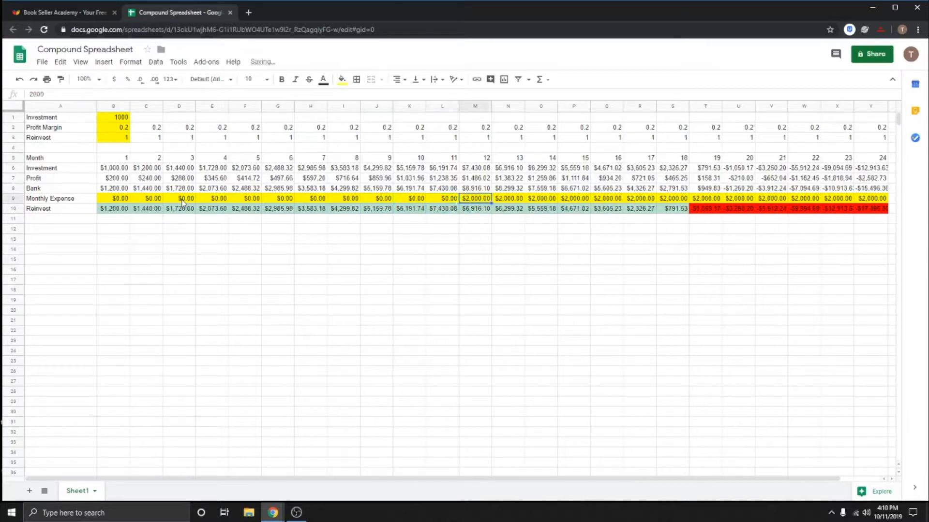
text(0)
key(Return)
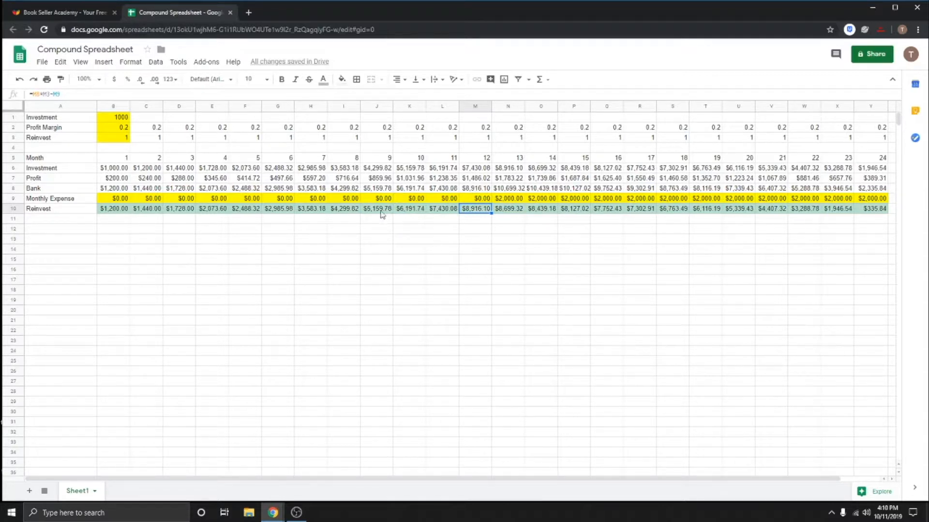
click(484, 200)
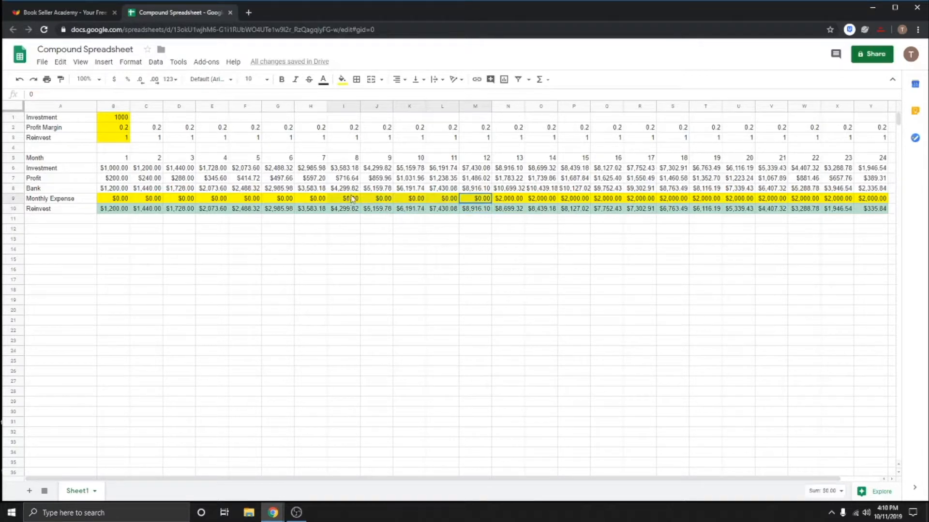
drag(192, 200, 113, 200)
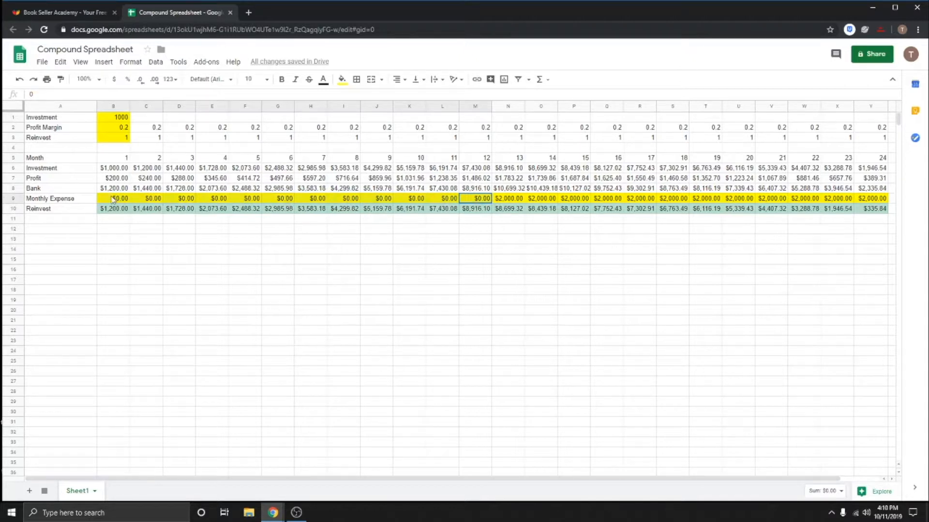
click(508, 201)
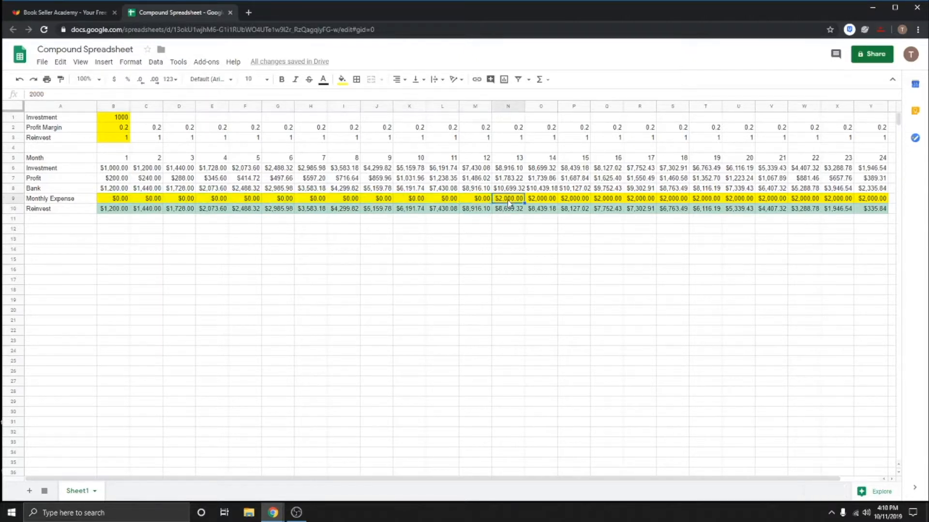
click(507, 262)
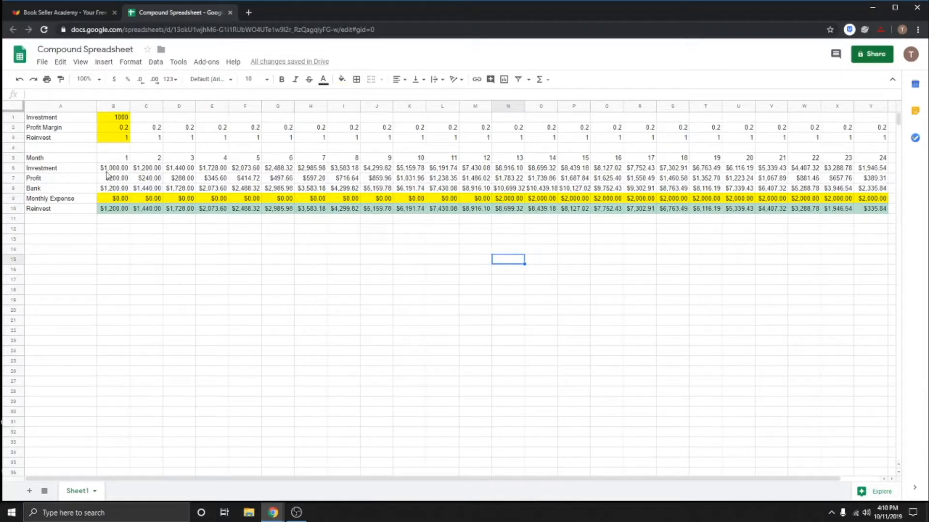
Insert a line chart of the Bank values for all 24 months from the range B8:Y8
drag(111, 189, 869, 195)
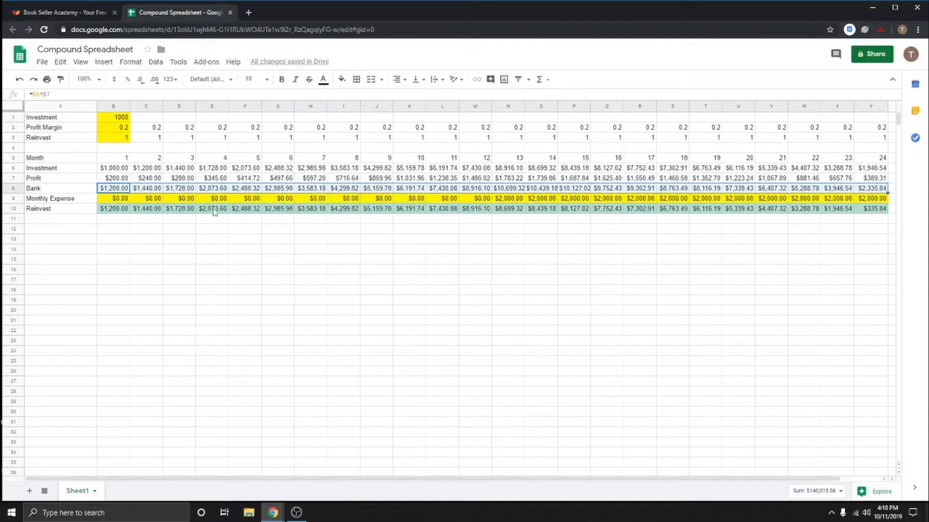
click(548, 79)
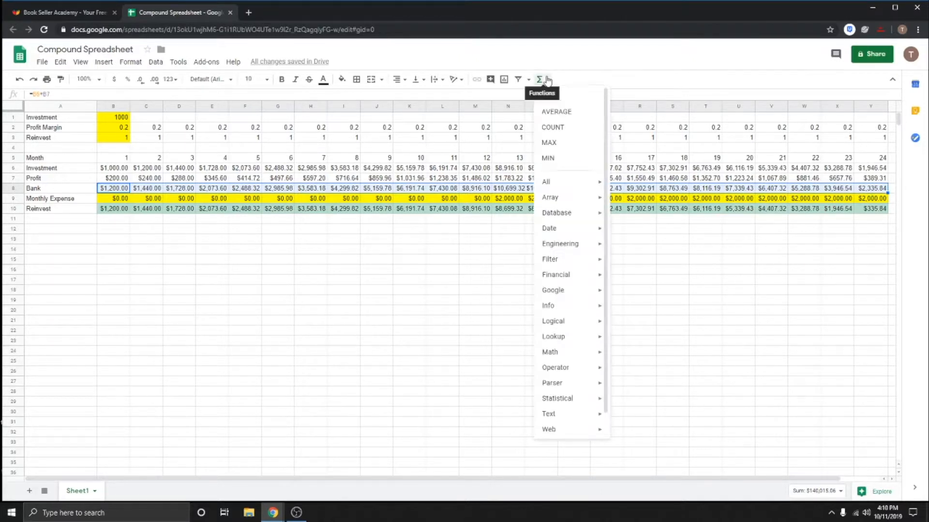
click(504, 83)
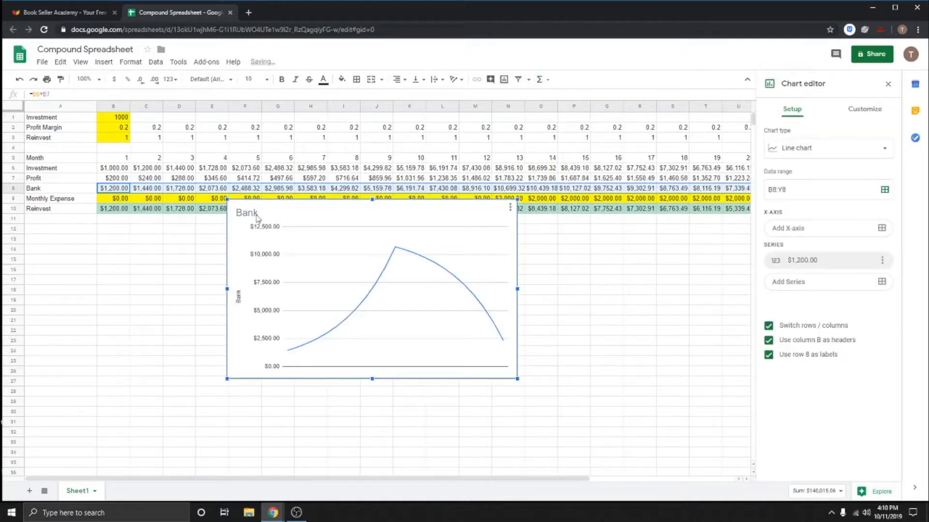
Move the Bank chart below the table so it starts around row 16 in column A, and close the chart editor
drag(257, 218, 64, 285)
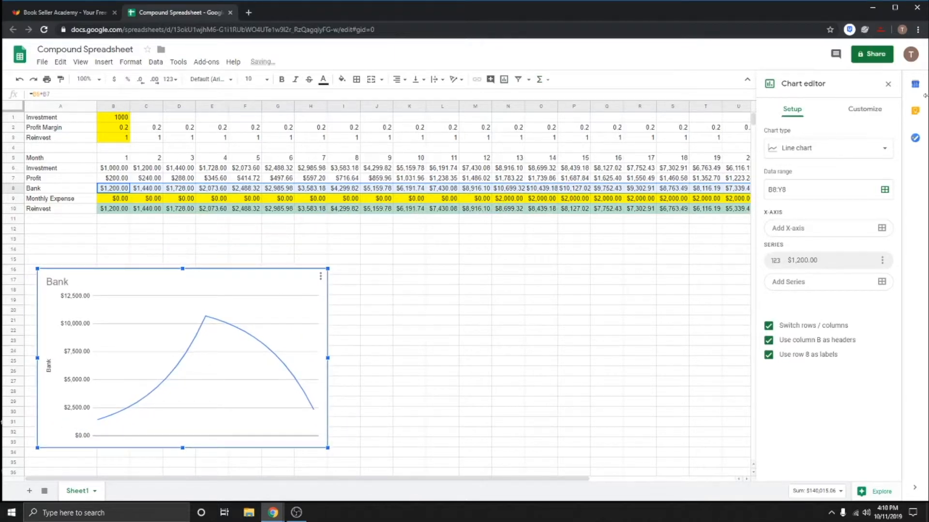
click(888, 85)
click(603, 270)
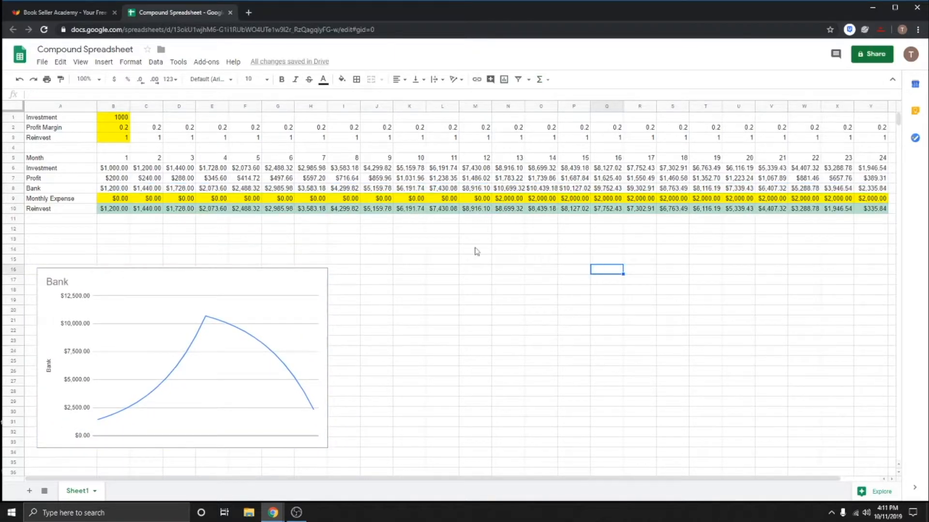
Select the month 12 monthly expense cell M9
click(475, 202)
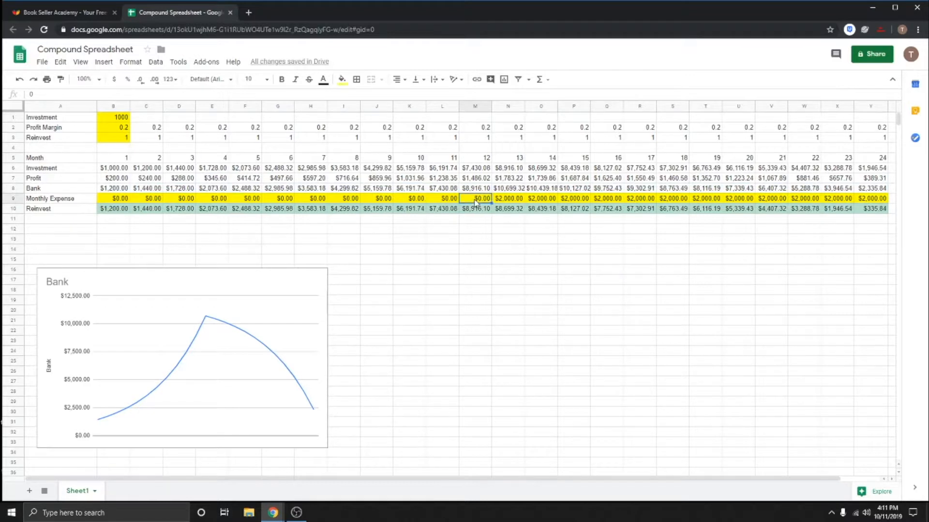
Set the Monthly Expense for month 12 to 2,000
text(2,0)
text(000)
key(Return)
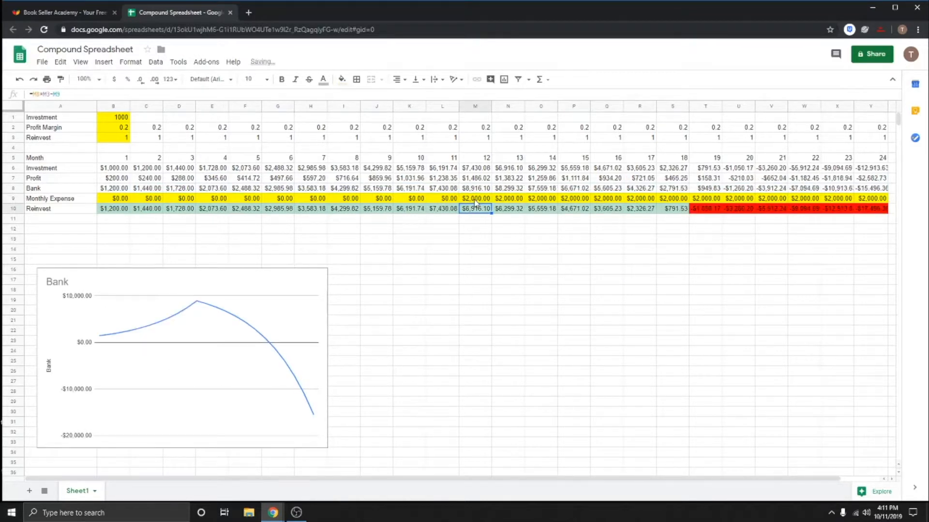
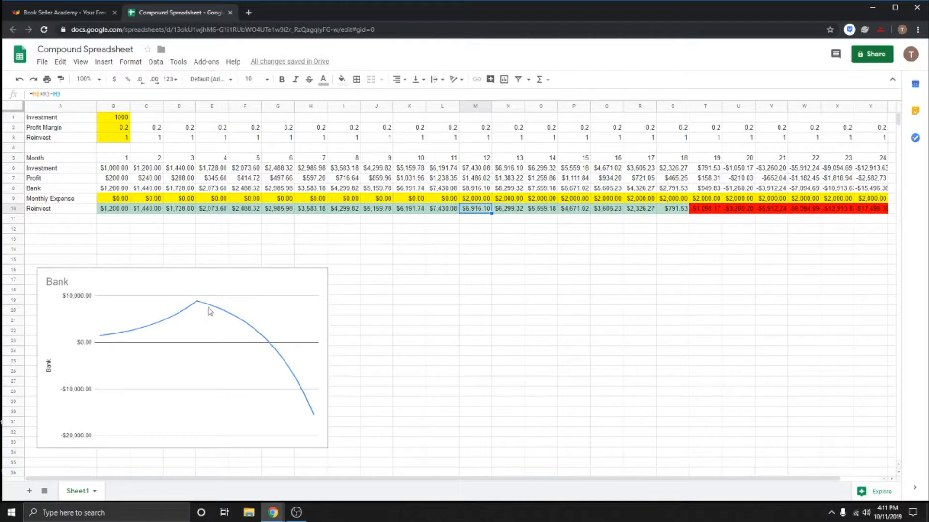
click(272, 347)
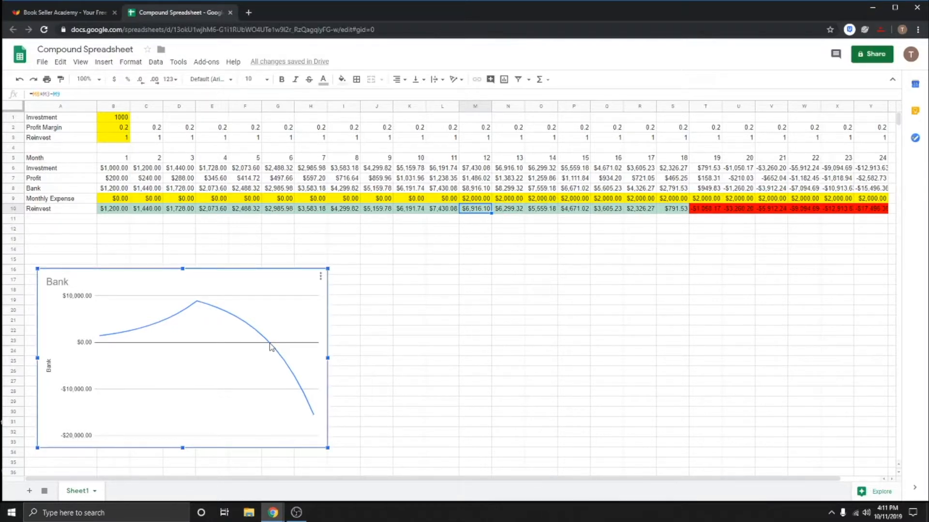
double_click(271, 346)
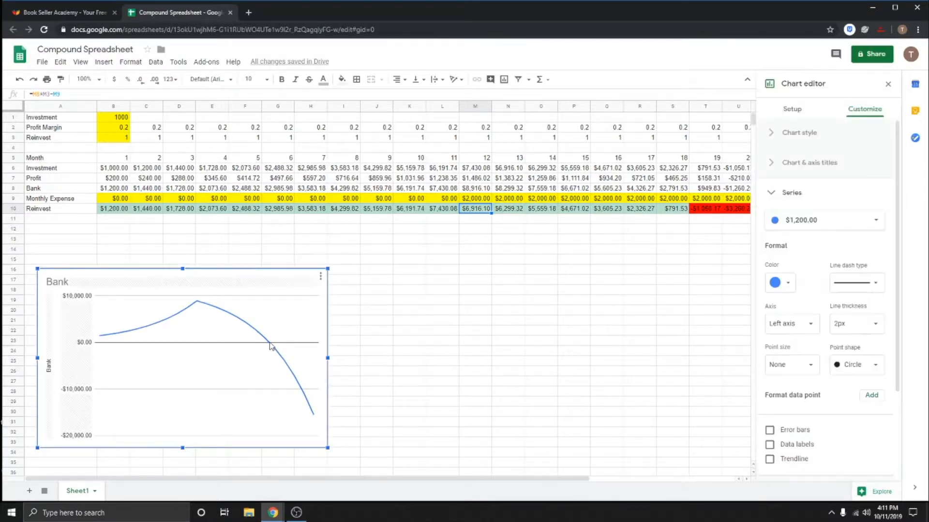
click(888, 86)
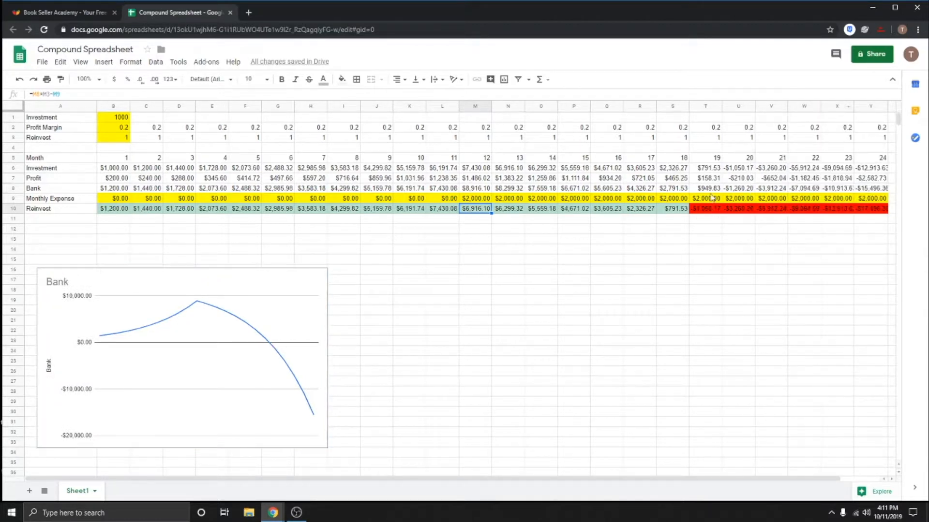
Inspect the month 20 Bank value and the Monthly Expense values for months 12 through 24
click(736, 190)
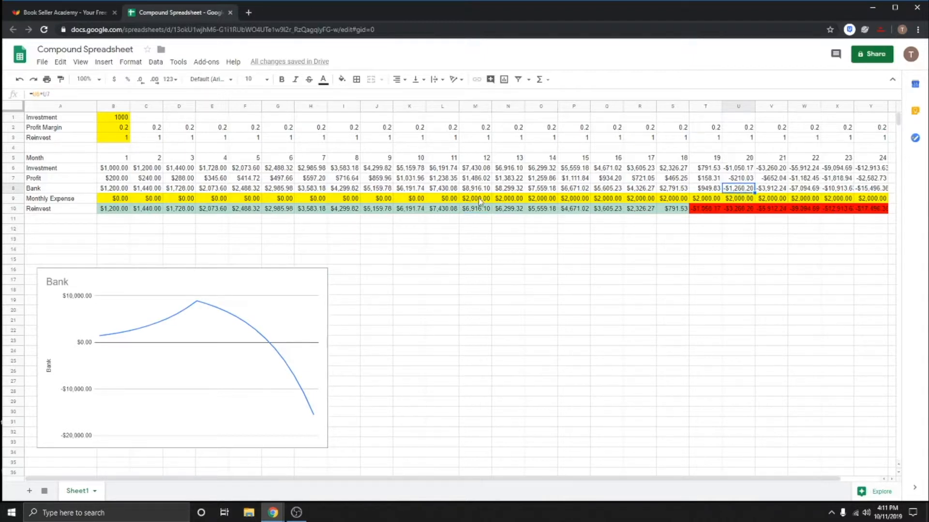
drag(479, 200, 862, 201)
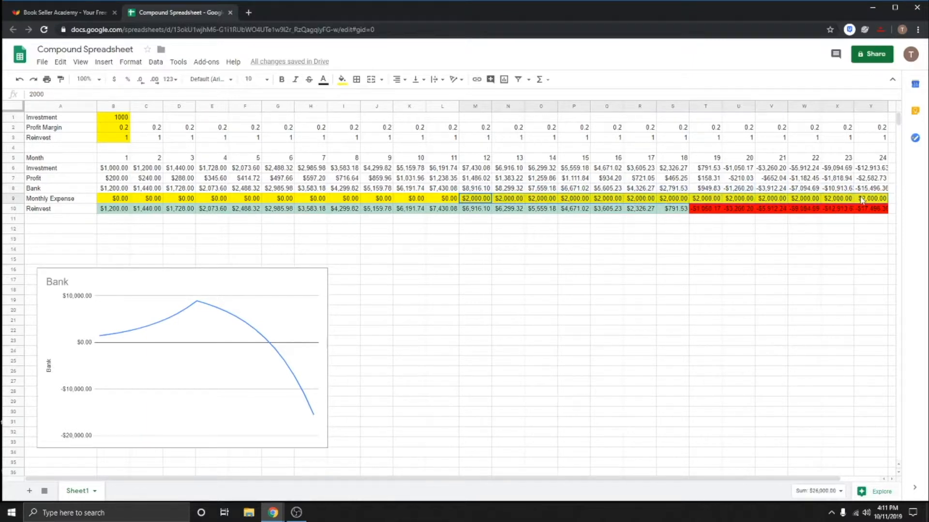
click(453, 203)
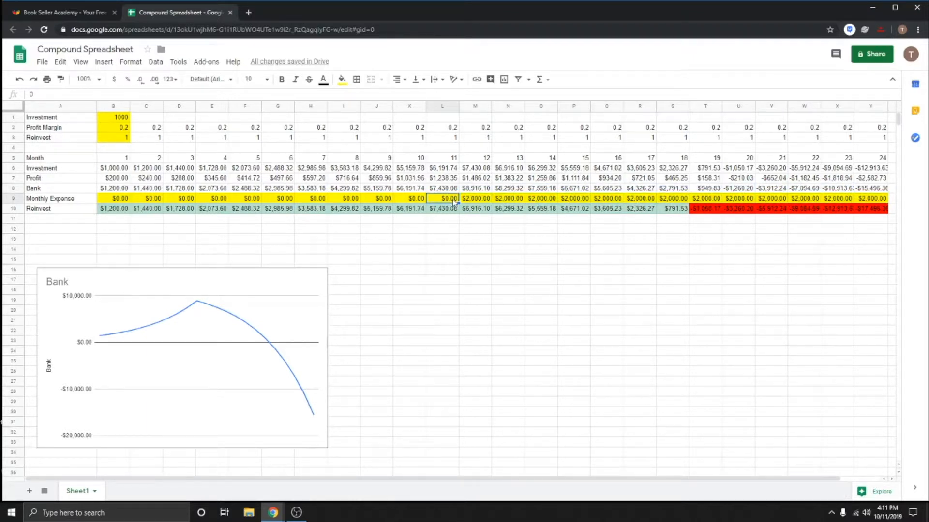
Set the Monthly Expense for month 12 back to 0
click(482, 202)
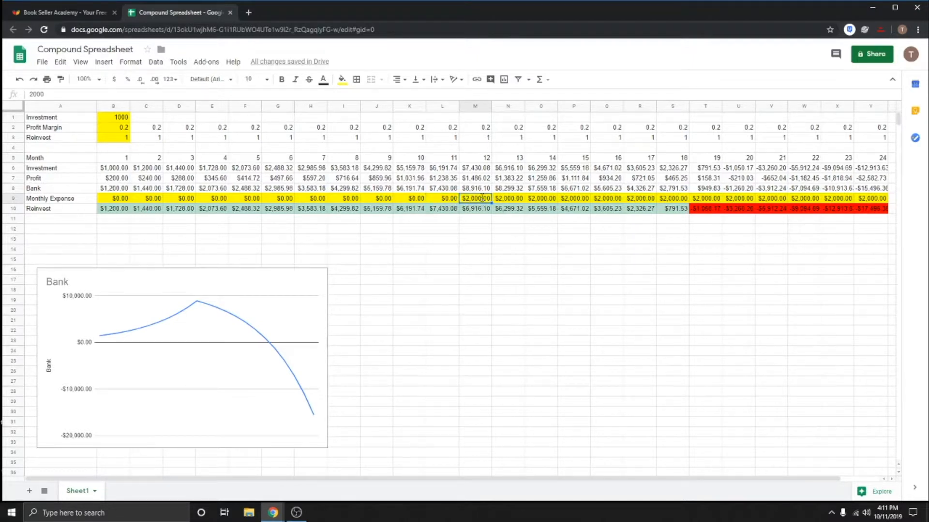
text(0)
key(Return)
key(Up)
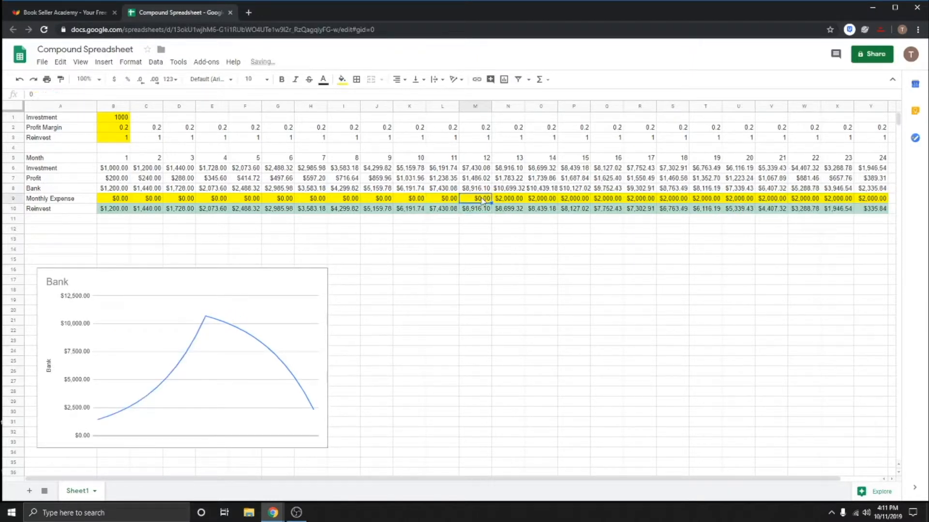
key(Right)
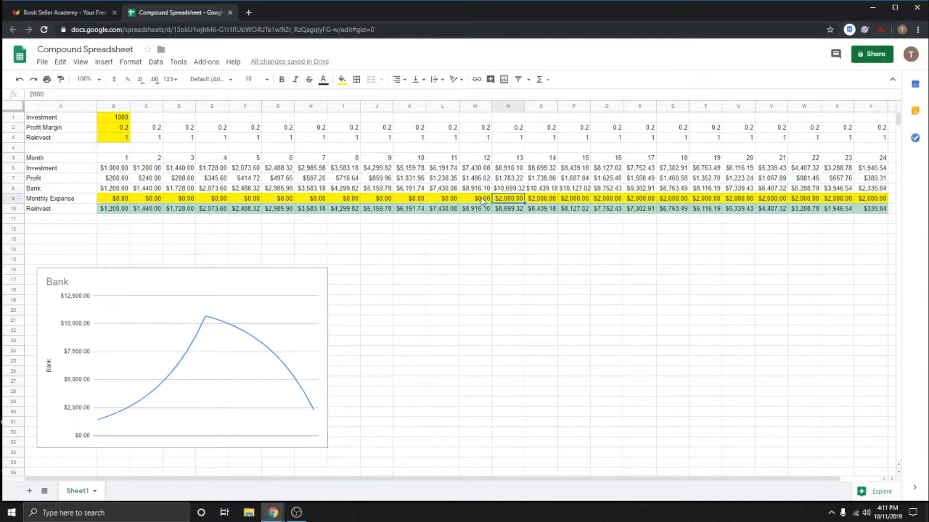
key(Left)
key(Left)
key(Left)
key(Left)
key(Left)
key(Left)
key(Left)
key(Left)
key(Left)
key(Left)
key(Left)
key(Left)
key(Left)
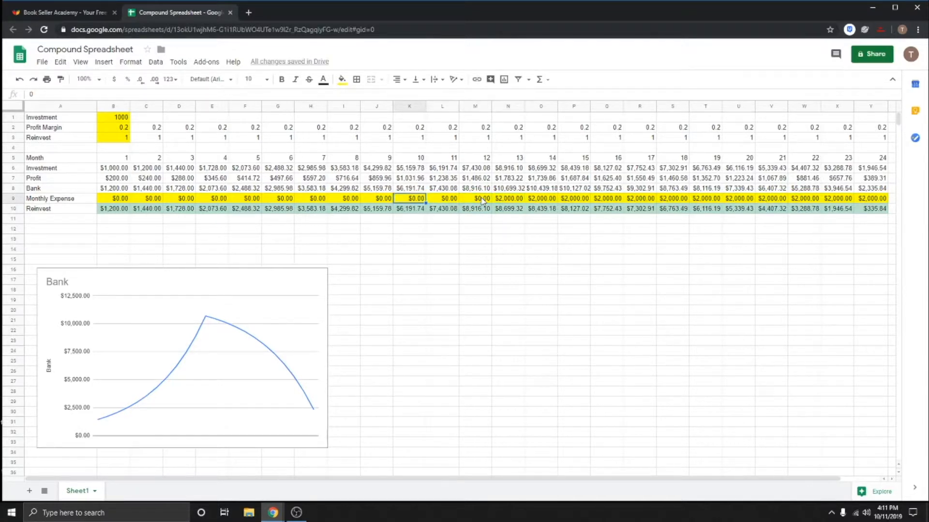
key(Right)
key(Right)
key(Right)
key(Right)
key(Right)
key(Right)
key(Right)
key(Right)
key(Right)
key(Right)
key(Right)
key(Right)
key(Right)
key(Right)
key(Right)
key(Right)
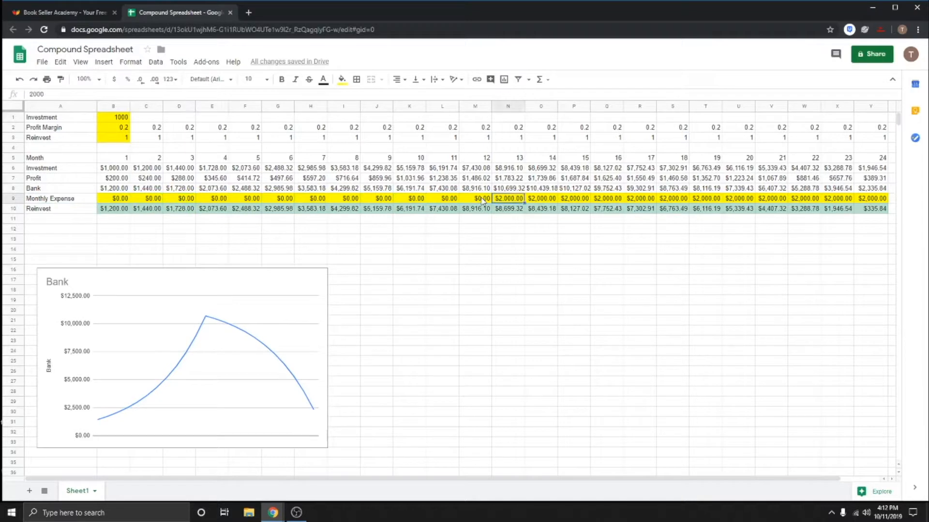
Set the Monthly Expense for month 13 to 0
key(Left)
key(Left)
key(Left)
text(0)
key(Return)
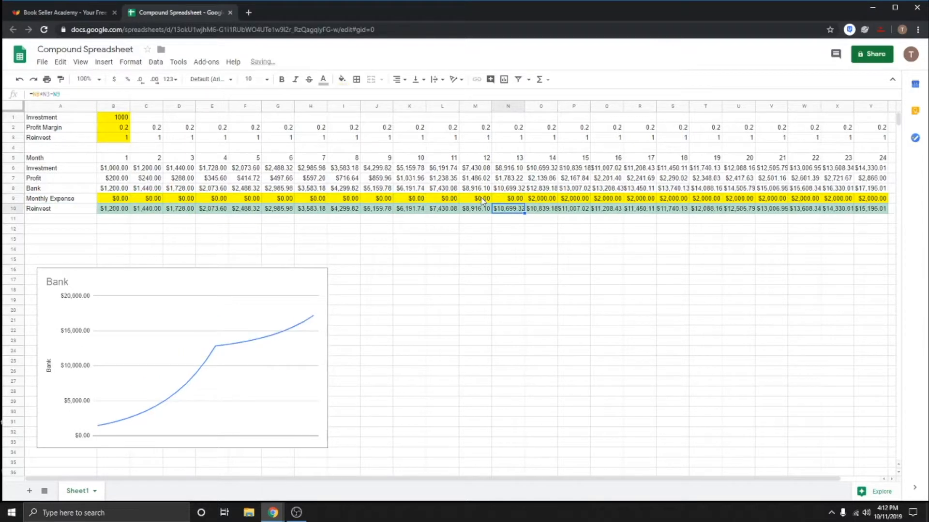
key(Up)
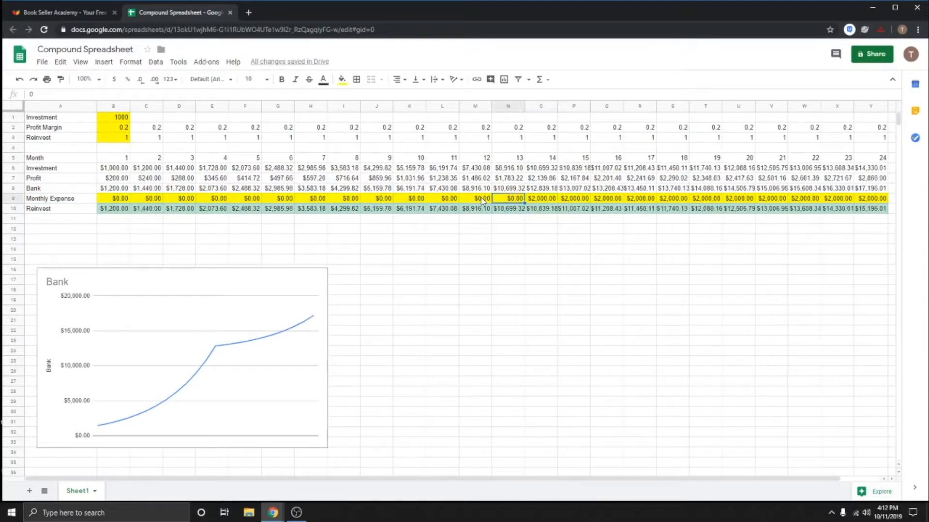
Review the Monthly Expense values from month 1 through month 13
key(Left)
key(Left)
key(Right)
key(Right)
key(Left)
key(Left)
key(Left)
key(Left)
key(Left)
key(Left)
key(Left)
key(Left)
key(Left)
key(Left)
key(Left)
key(Left)
key(Left)
key(Right)
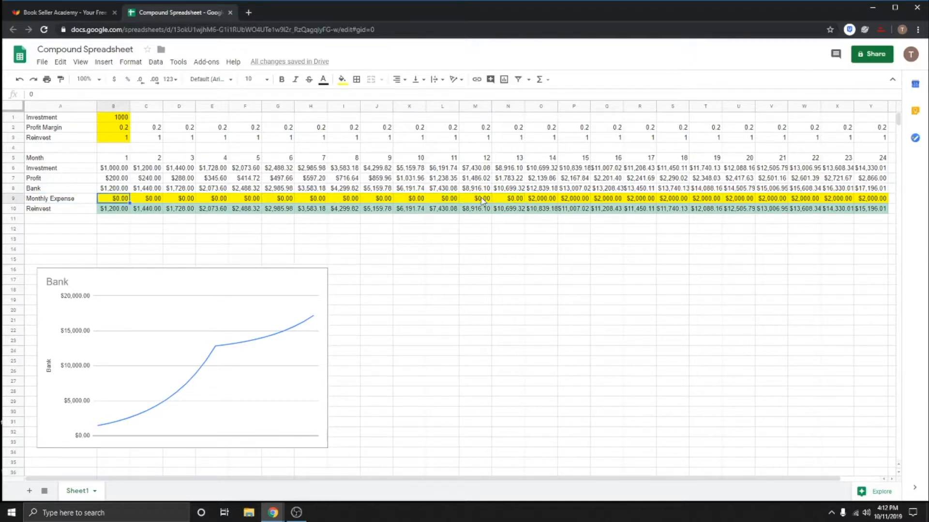
key(Right)
key(Right)
key(Right)
key(Right)
key(Right)
key(Right)
key(Right)
key(Right)
key(Right)
key(Right)
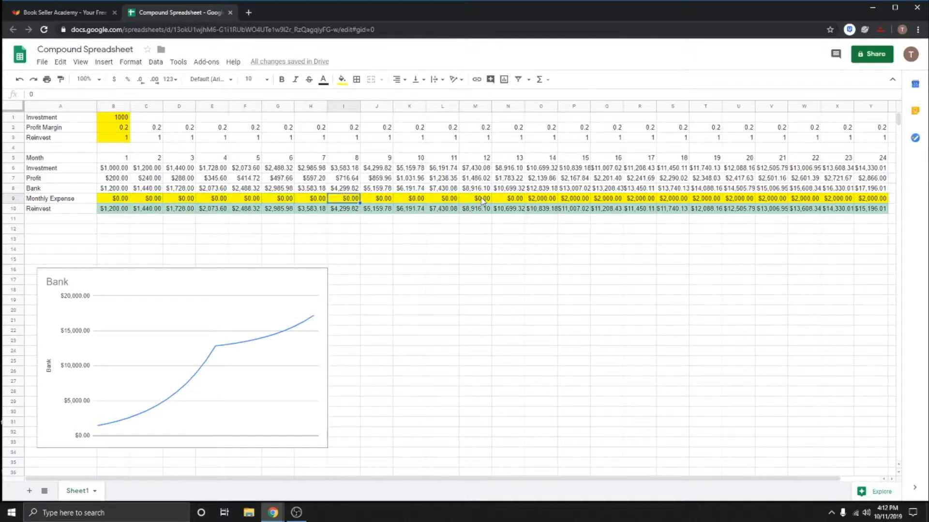
key(Right)
key(Right)
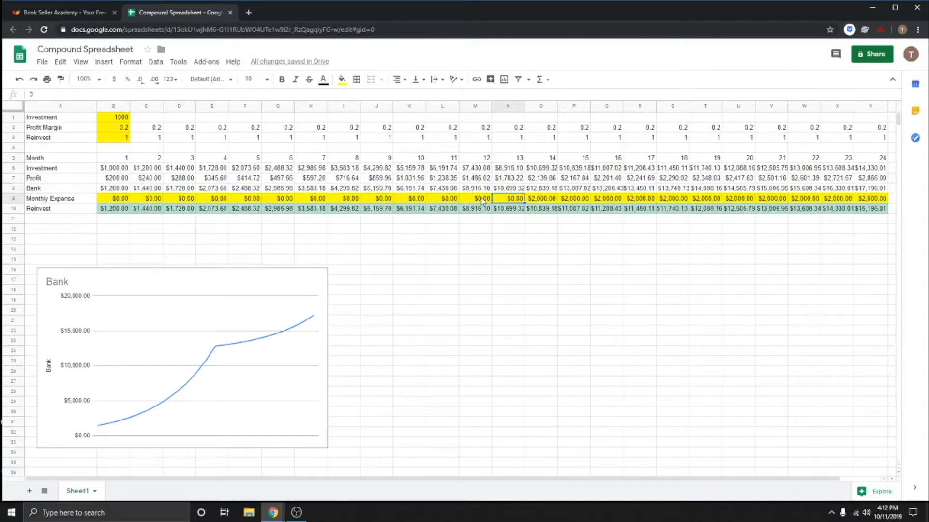
Highlight the Monthly Expense values for months 14 through 24
key(Right)
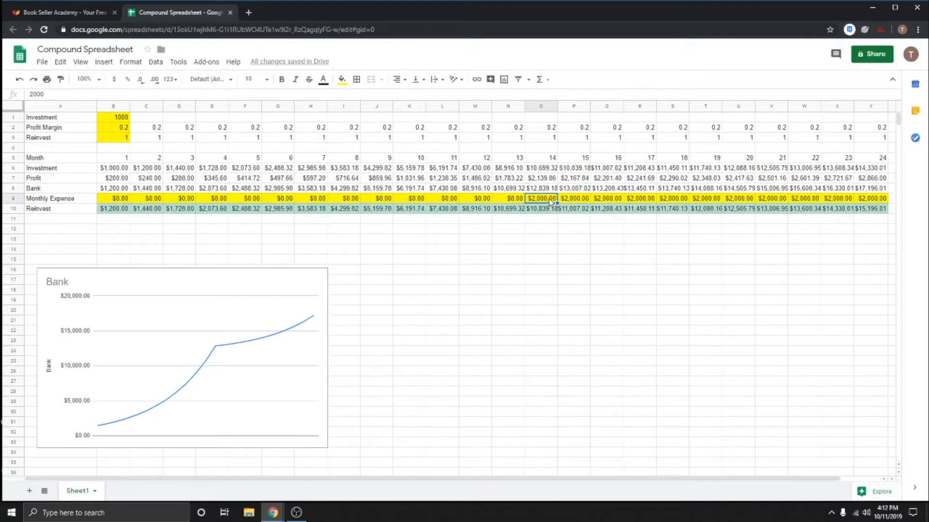
drag(549, 203, 872, 203)
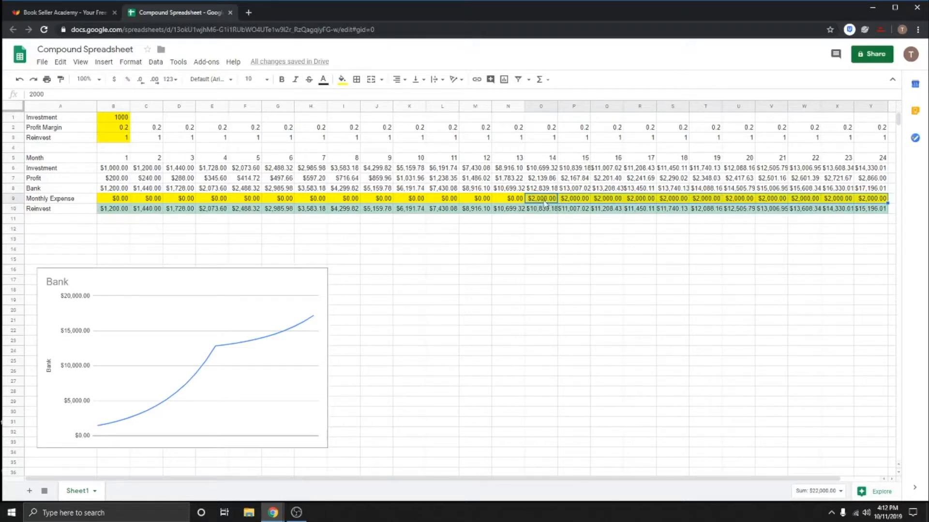
drag(545, 203, 861, 209)
Set the Monthly Expense for month 13 back to 2000
click(513, 201)
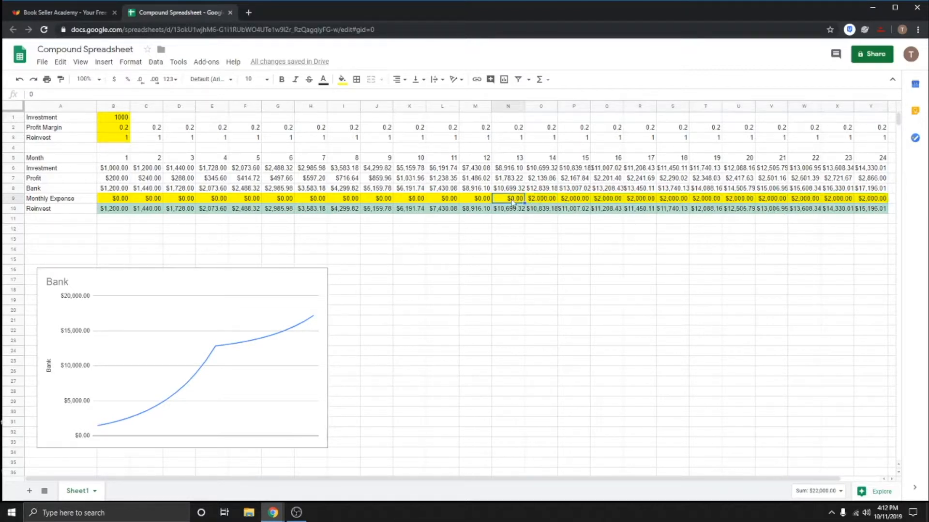
text(2000)
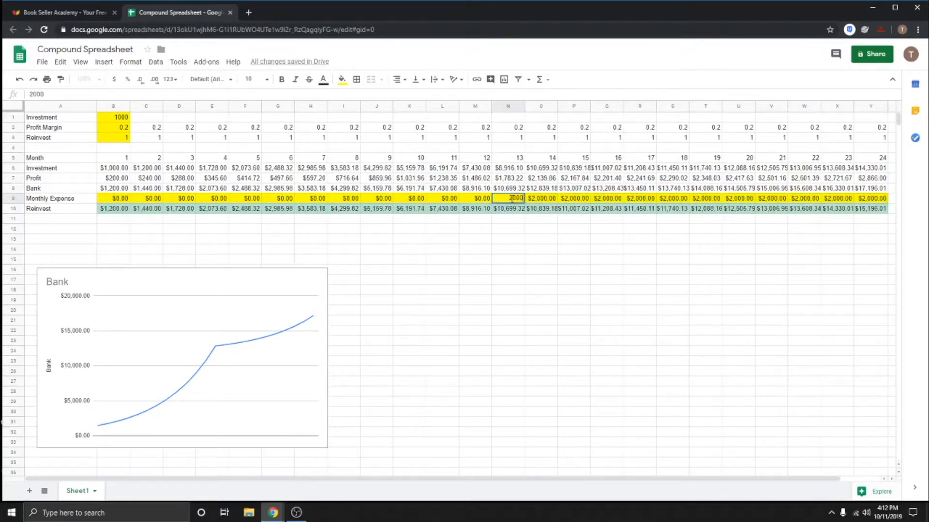
key(Return)
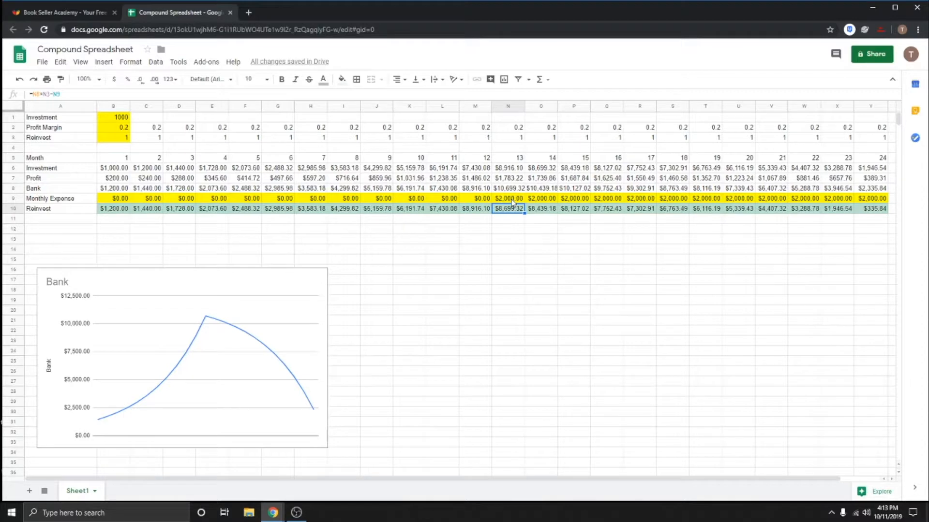
key(Up)
key(Left)
key(Left)
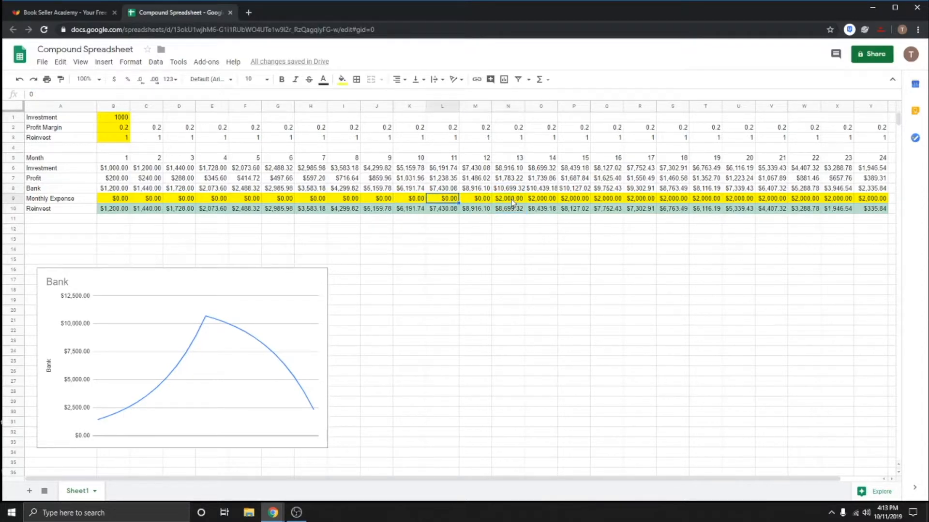
key(Right)
key(Right)
key(Right)
key(Left)
key(Left)
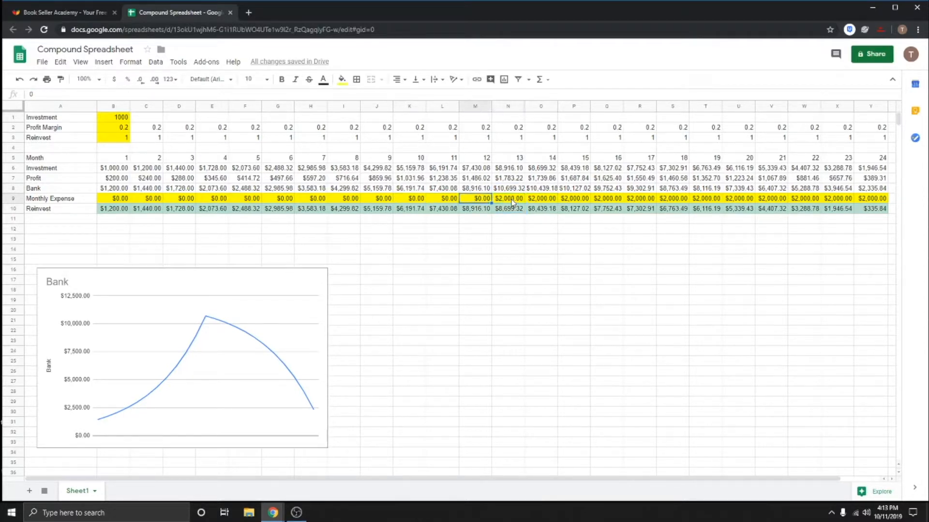
key(Right)
key(Left)
key(Left)
key(Left)
key(Left)
key(Right)
key(Right)
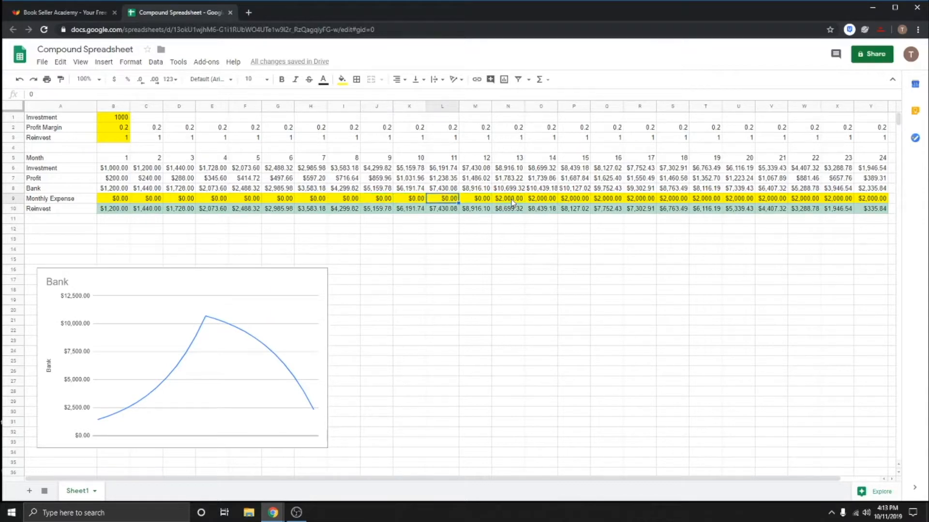
Set the starting Investment in cell B1 to 2000
key(Left)
key(Left)
key(Left)
key(Left)
key(Left)
key(Left)
key(Left)
key(Left)
key(Left)
key(Left)
key(Up)
key(Up)
key(Up)
key(Up)
key(Up)
key(Up)
key(Up)
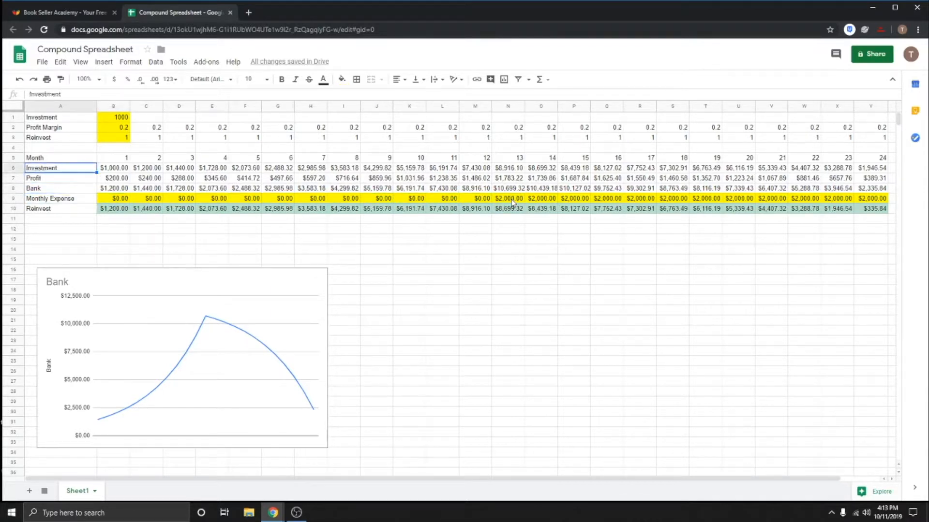
key(Up)
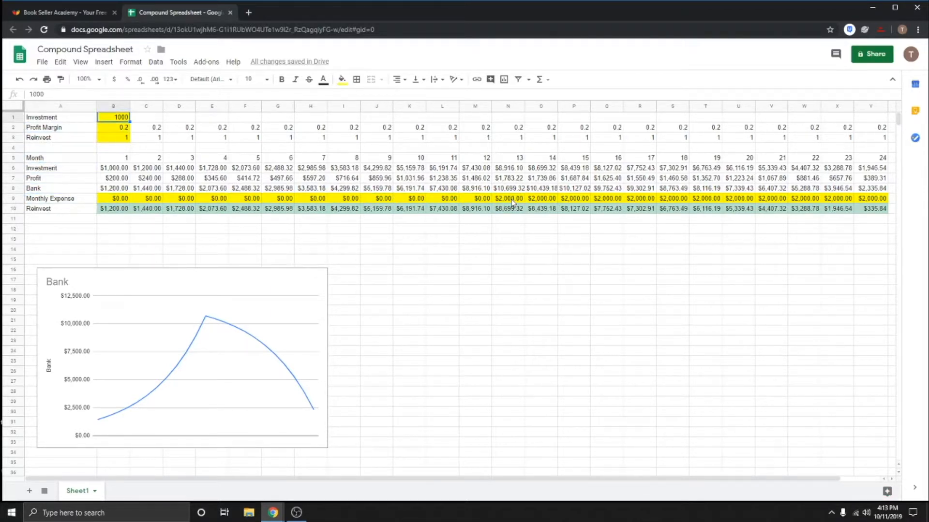
key(Right)
key(Left)
text(2000)
key(Return)
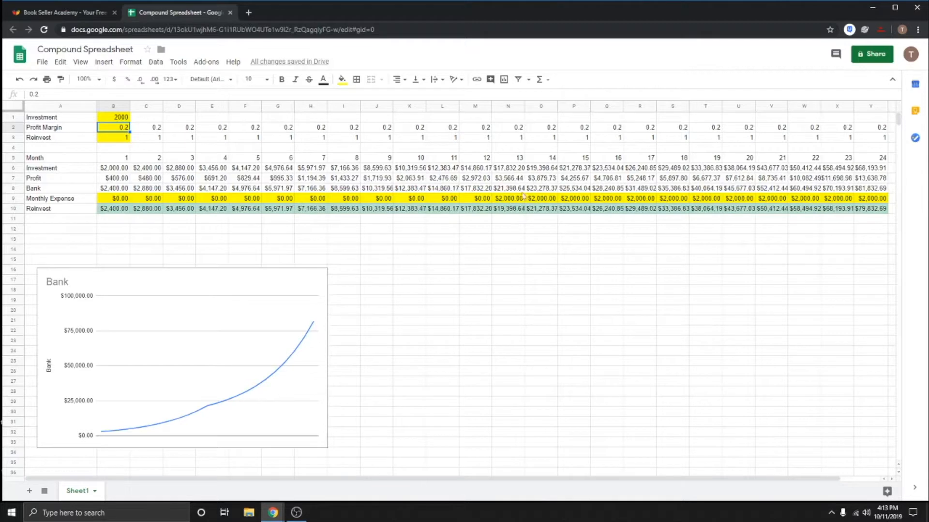
Set the starting Investment in cell B1 back to 1000
click(125, 118)
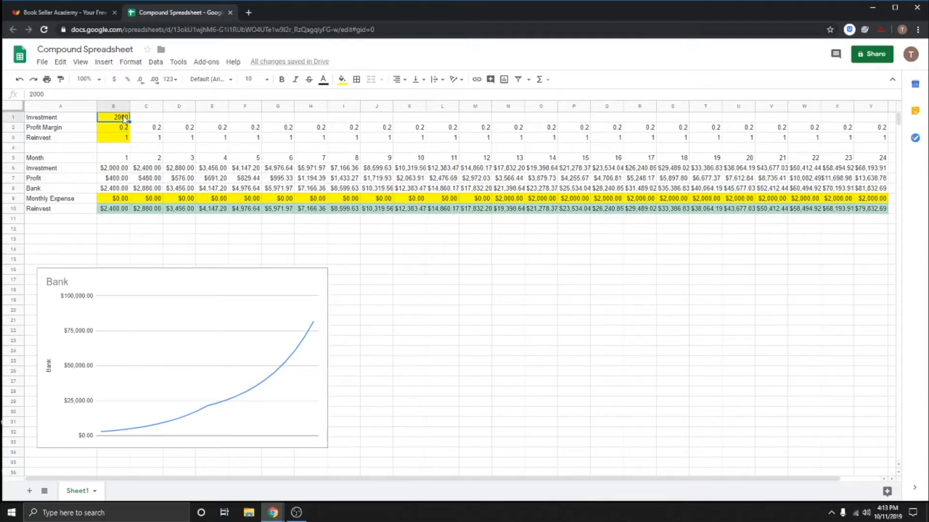
text(1000)
key(Return)
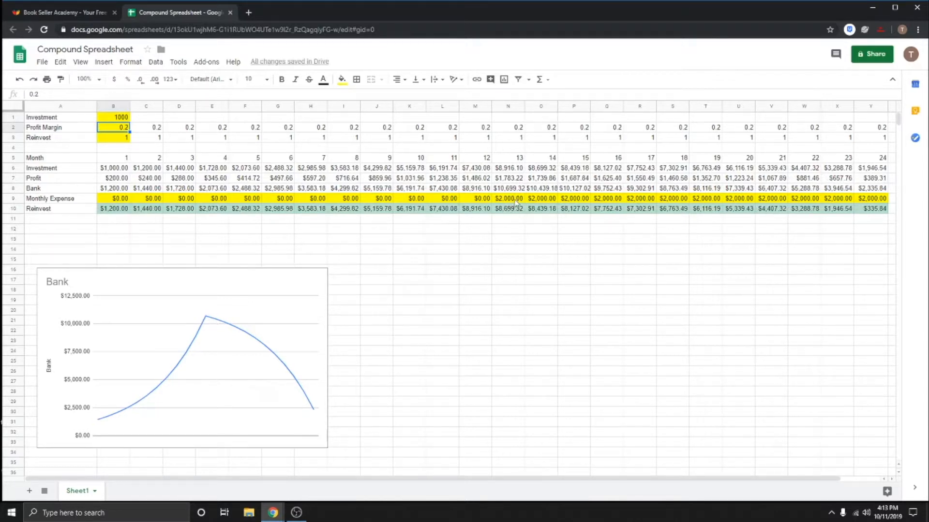
Enter a Monthly Expense of 2,000 for month 12
click(475, 199)
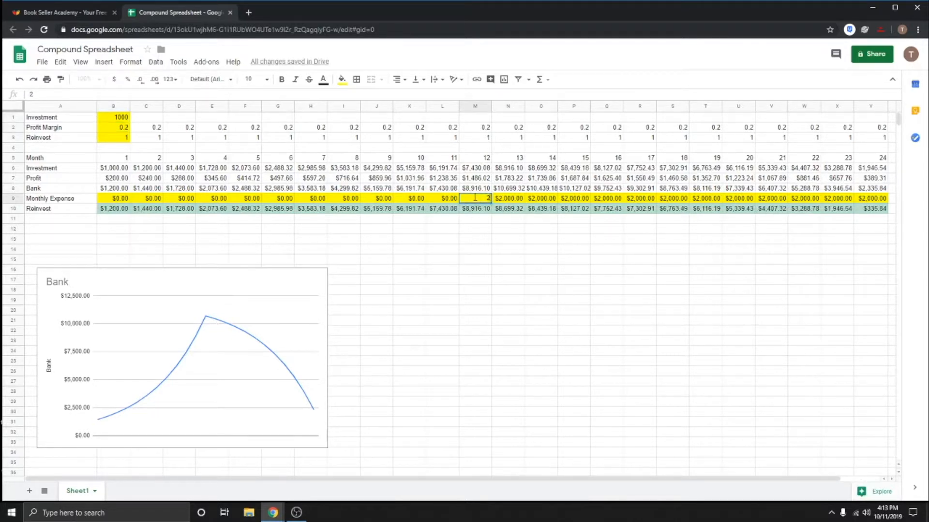
text(2,000)
key(Return)
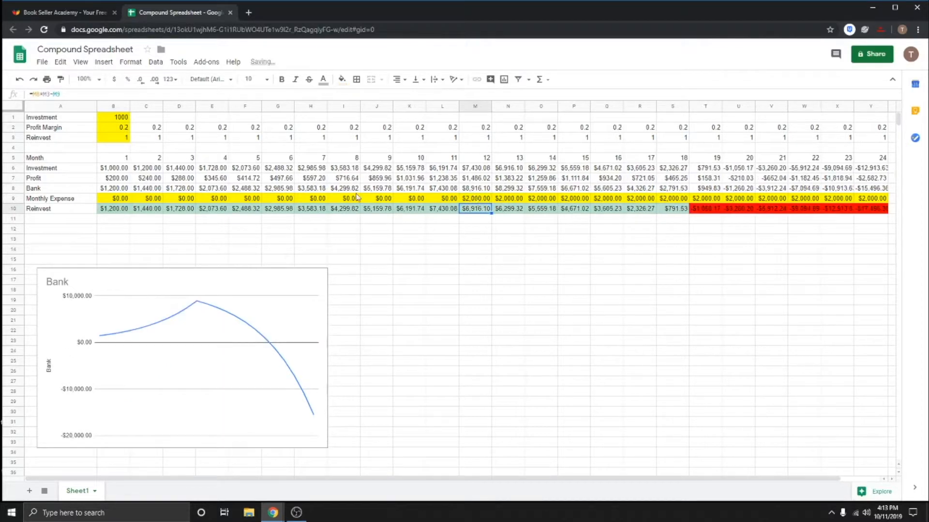
Raise the starting Investment in cell B1 to 2000
click(124, 117)
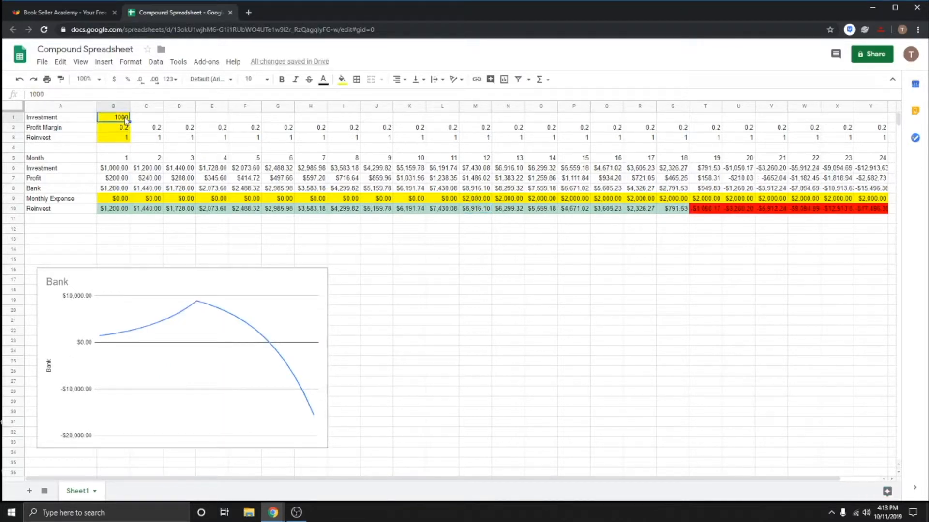
text(2000)
key(Return)
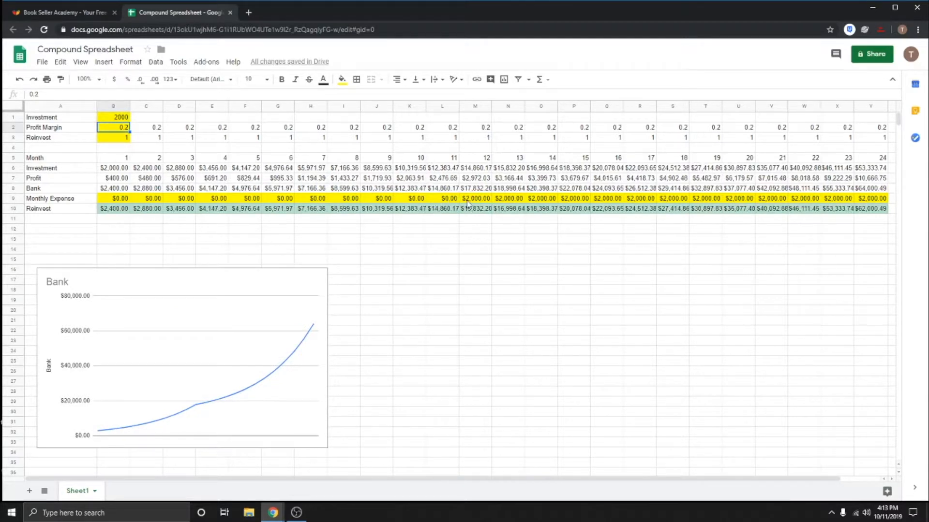
Enter a Monthly Expense of 2000 for month 11 and for month 10
click(445, 202)
text(20)
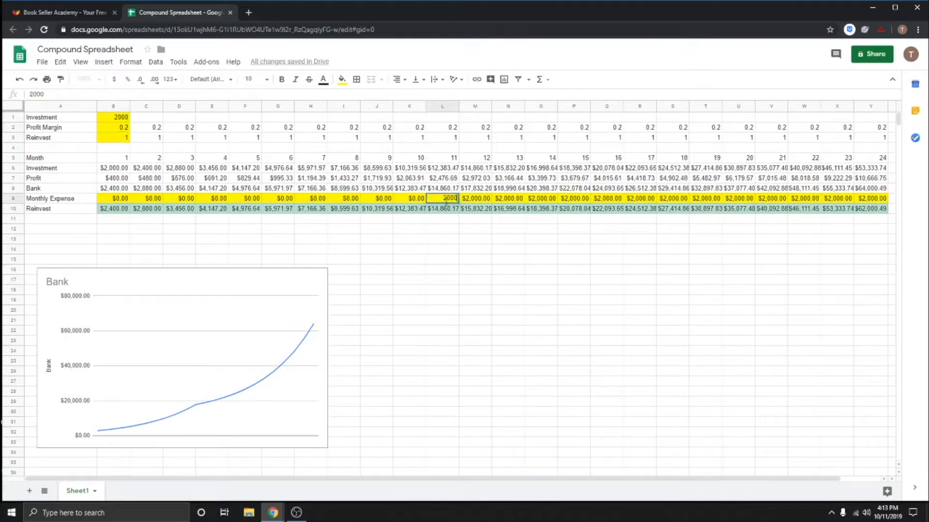
key(Return)
click(402, 199)
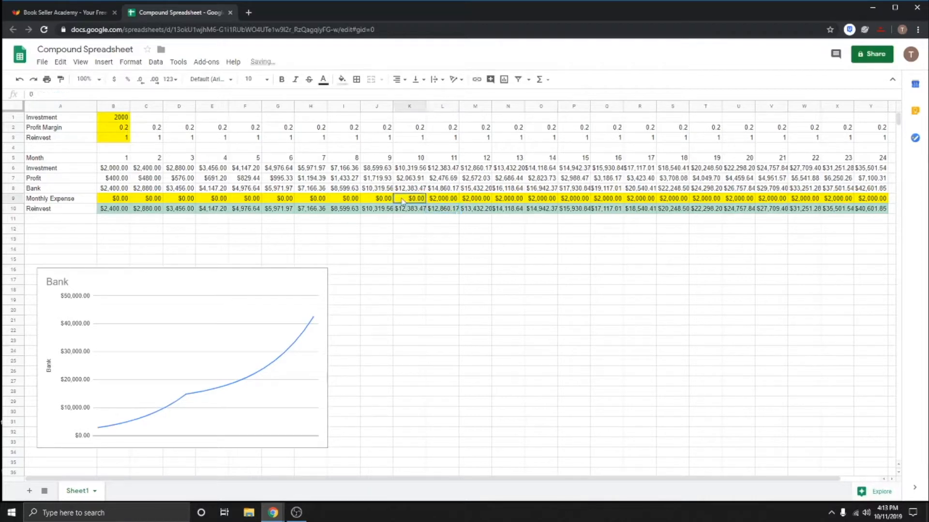
text(2000)
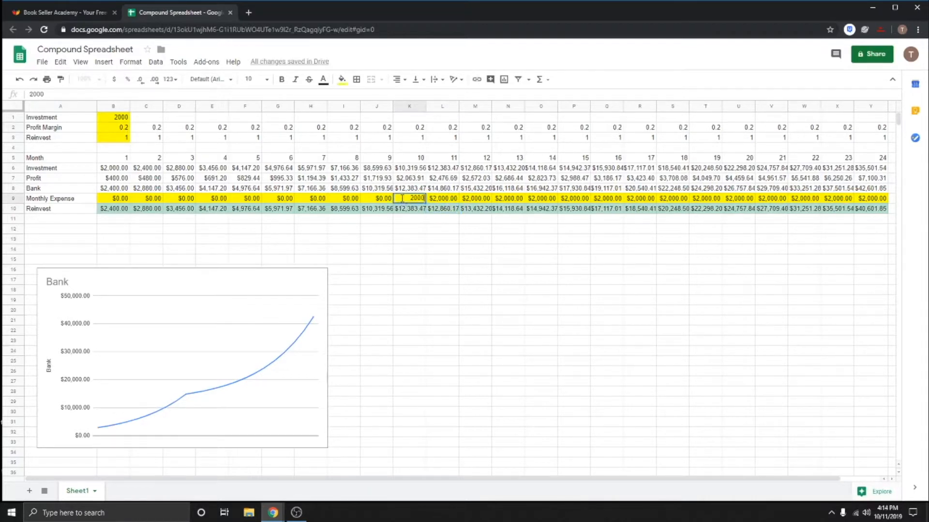
key(Return)
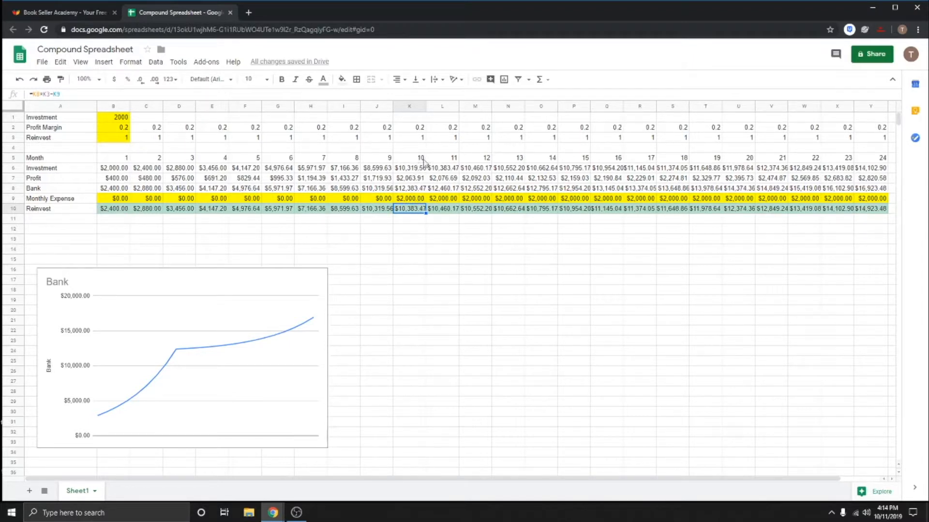
Enter a Monthly Expense of 2000 for month 9
click(378, 202)
text(2)
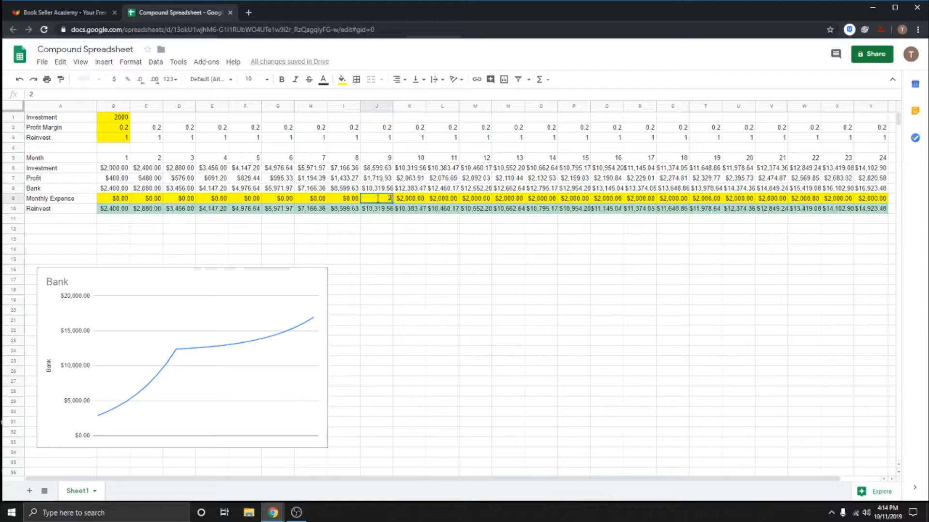
key(Return)
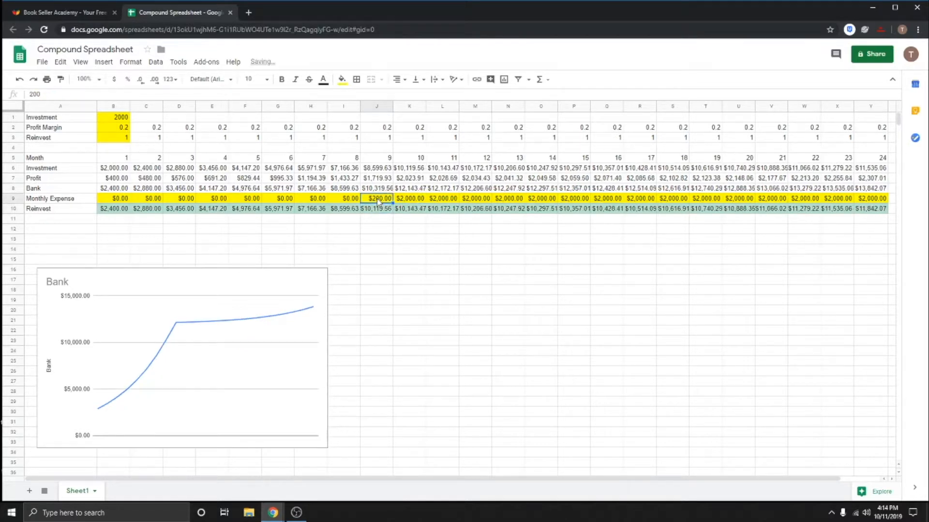
double_click(377, 199)
key(Return)
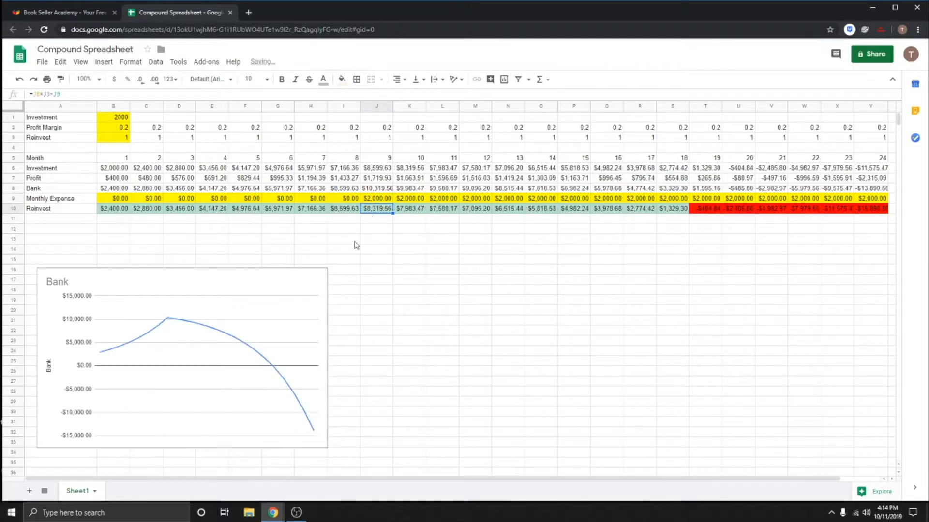
Reset the Monthly Expense to 0 for months 9, 10 and 11
click(377, 200)
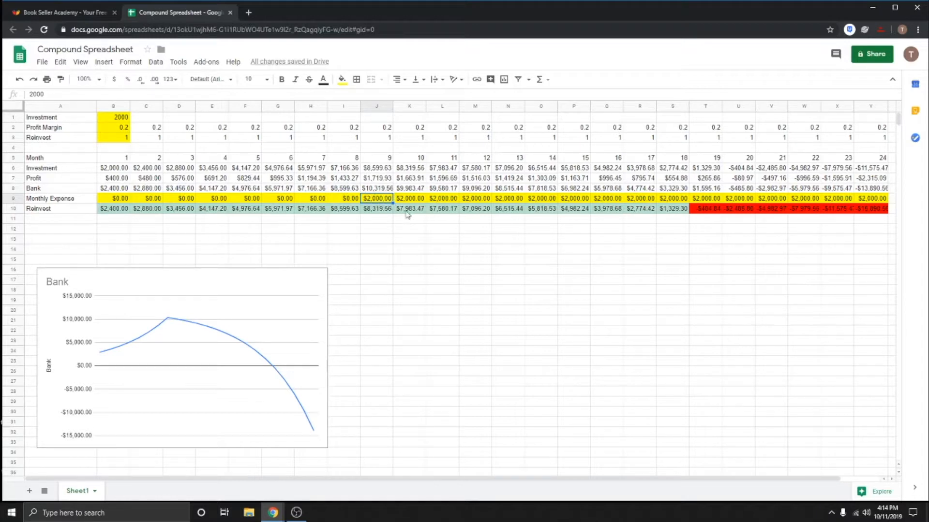
text(0)
key(Return)
key(Up)
key(Right)
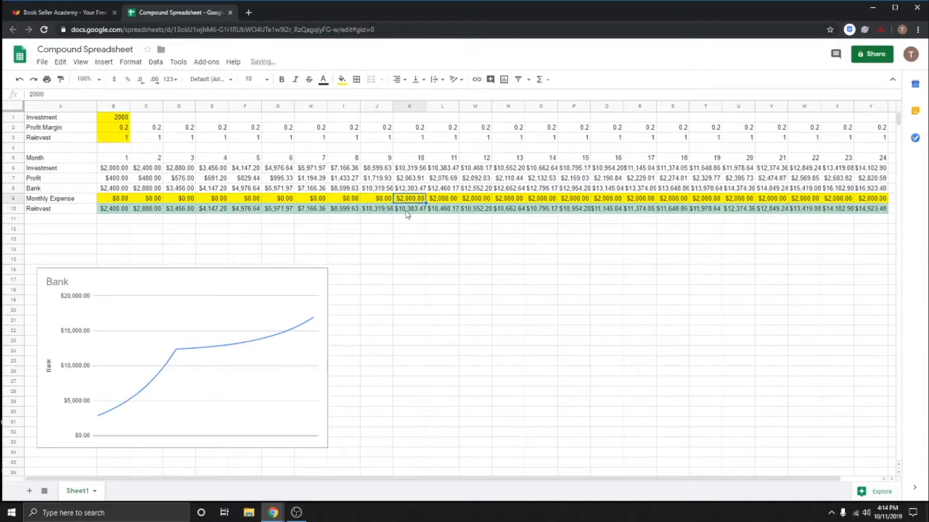
text(0)
key(Return)
key(Up)
key(Right)
text(0)
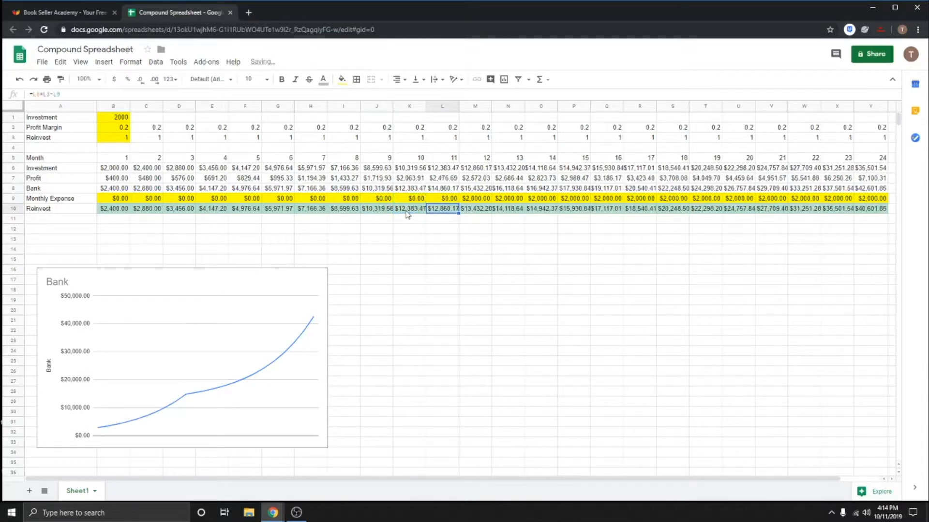
key(Return)
Fill the month 11 Monthly Expense of 0 across months 12 through 24
key(Up)
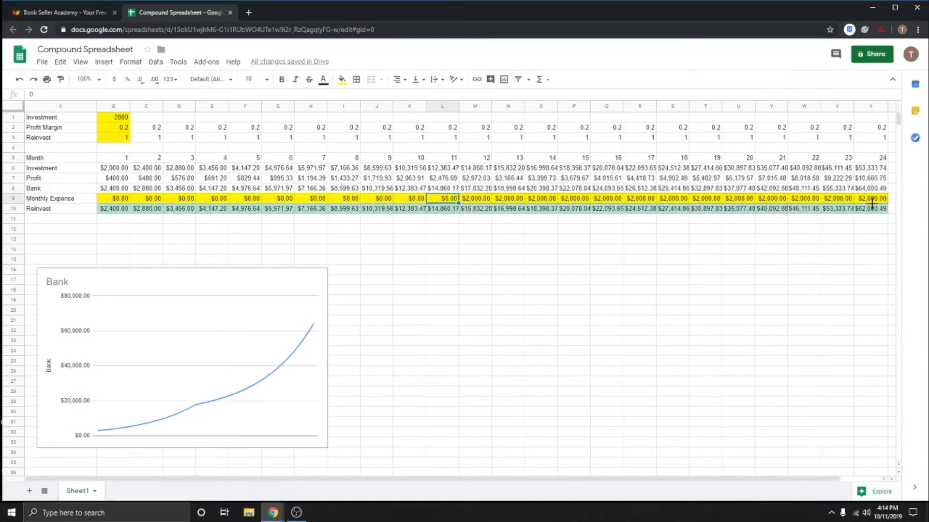
drag(872, 204, 872, 203)
click(639, 279)
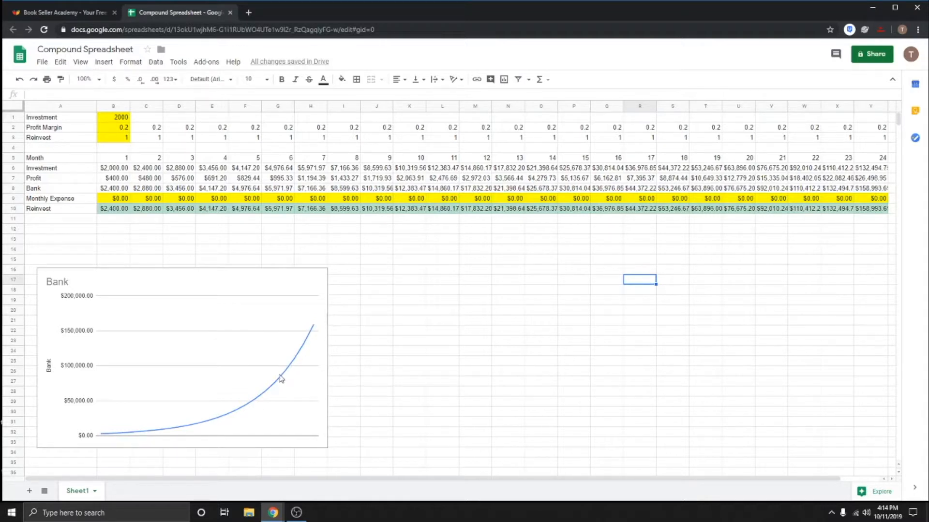
Widen the month 24 column so its amounts fit, and check its Bank value
drag(567, 481, 588, 481)
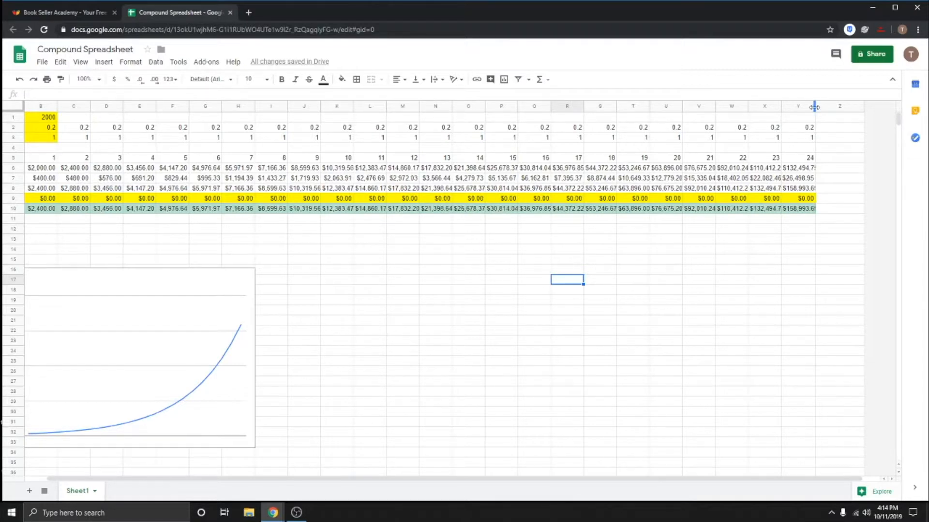
drag(814, 107, 840, 107)
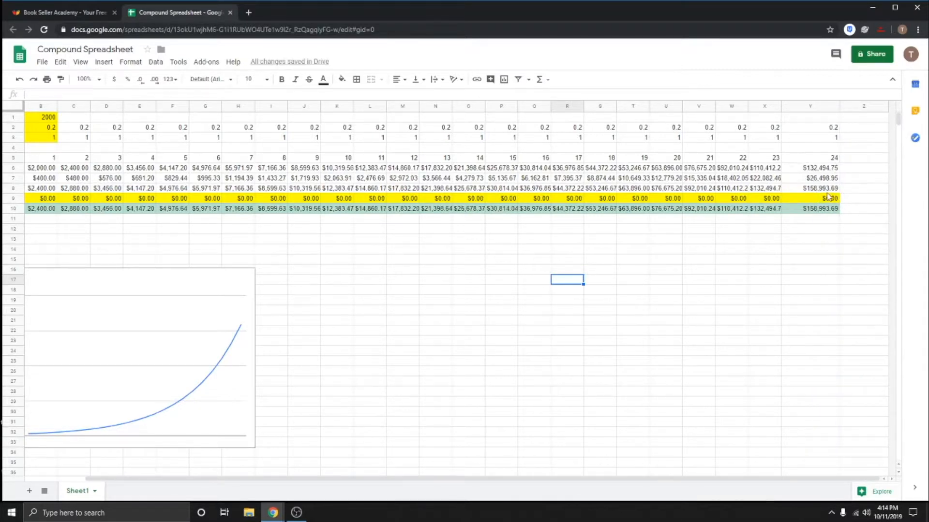
click(820, 191)
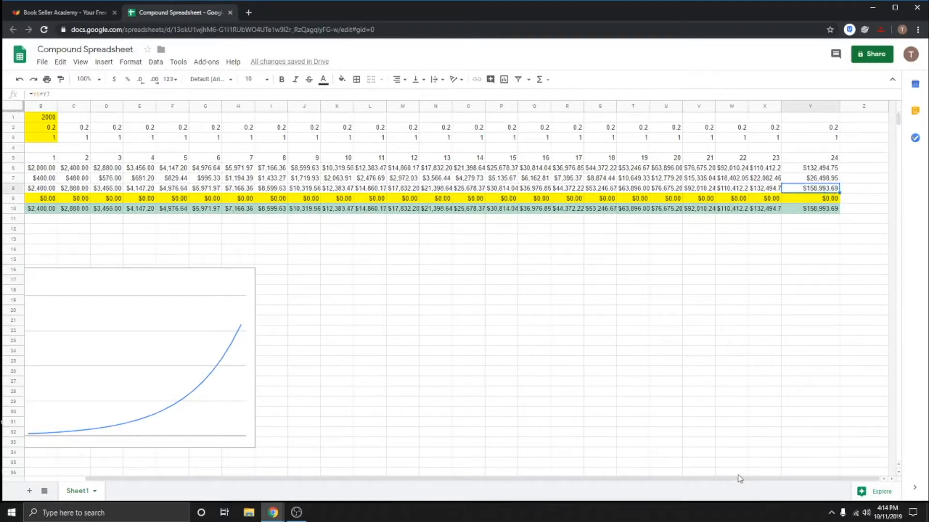
drag(712, 479, 642, 477)
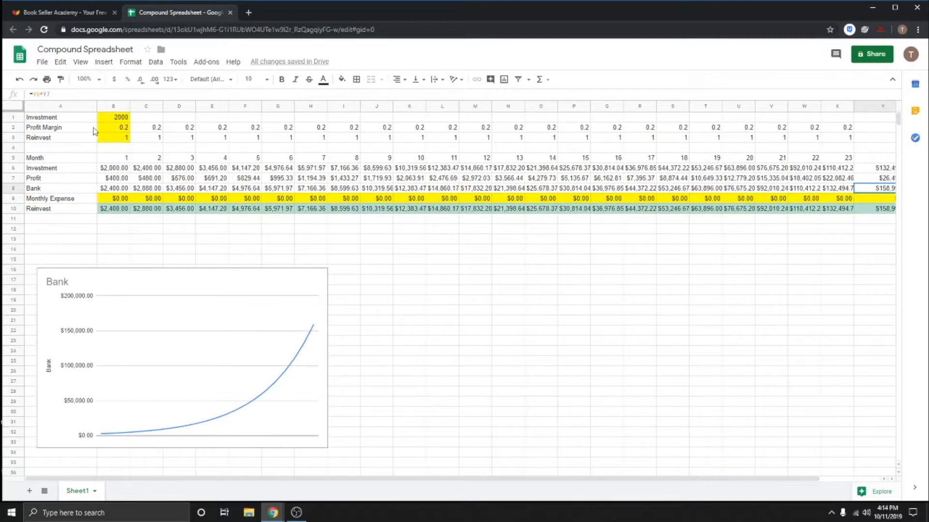
Set the Profit Margin in cell B2 to 0.5 and check the amounts through month 24
click(121, 128)
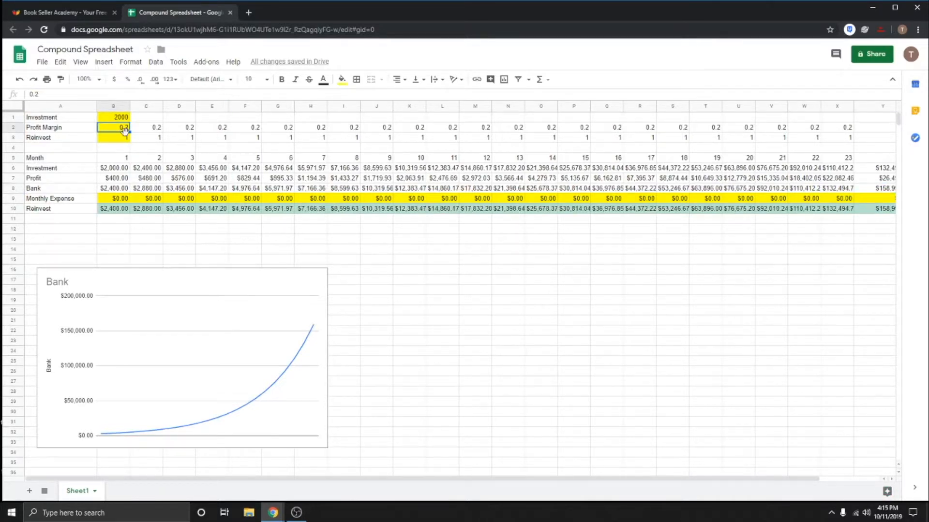
text(.50)
key(Return)
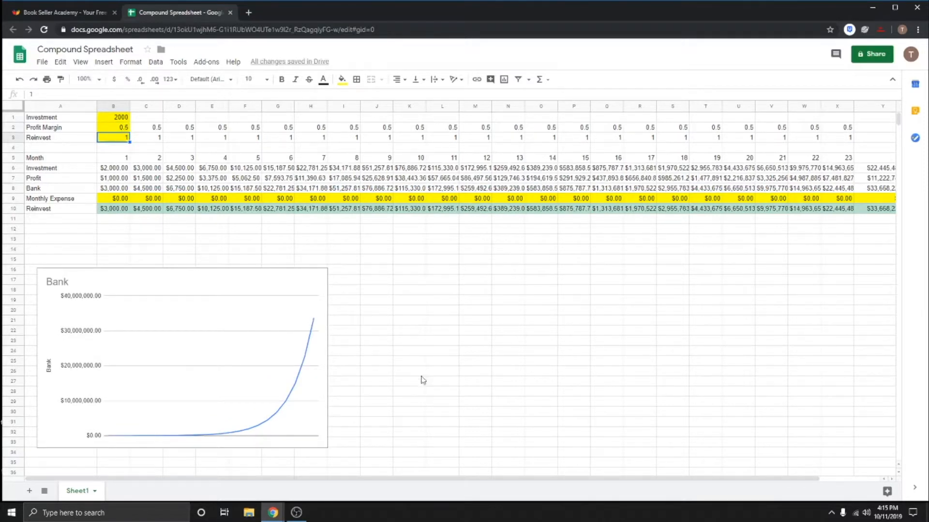
drag(514, 480, 537, 480)
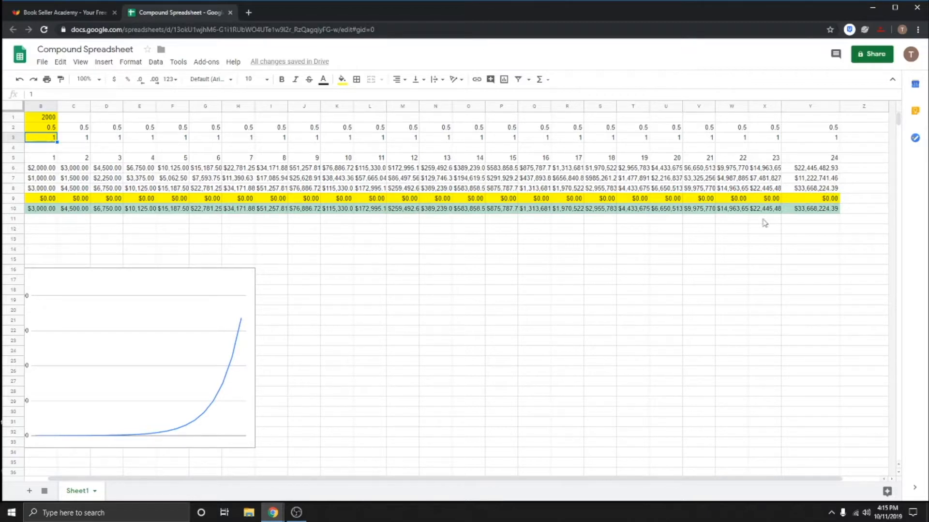
drag(437, 480, 346, 480)
click(440, 310)
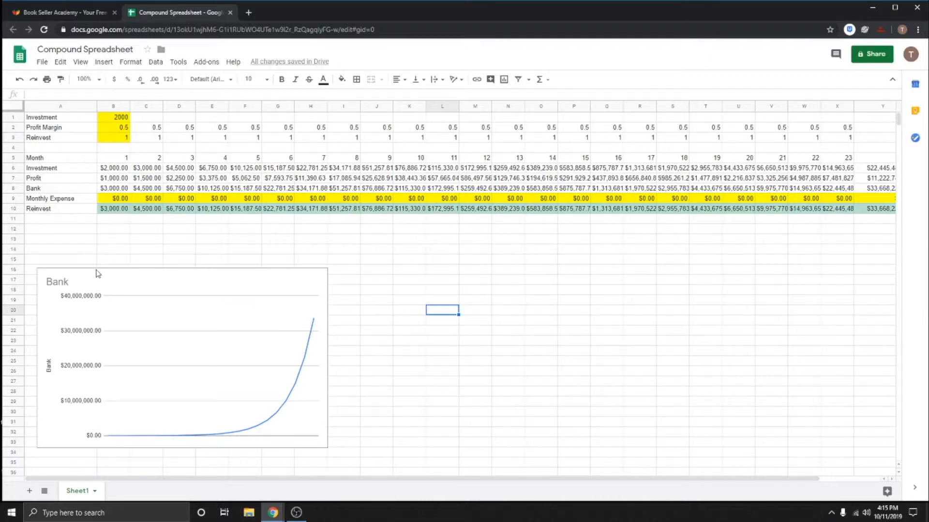
Shrink the Bank chart and move it down to about row 23, freeing the rows below the table
click(133, 280)
drag(121, 274, 195, 292)
drag(428, 291, 220, 355)
click(278, 301)
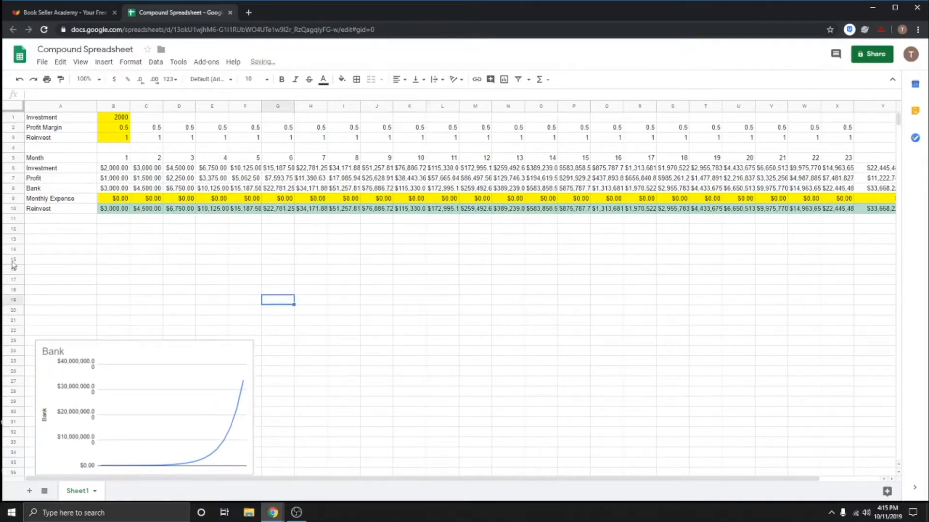
Label cell A13 "products" and A14 "Books", and enter 1.50 as the Books value in B14
click(83, 243)
text(products)
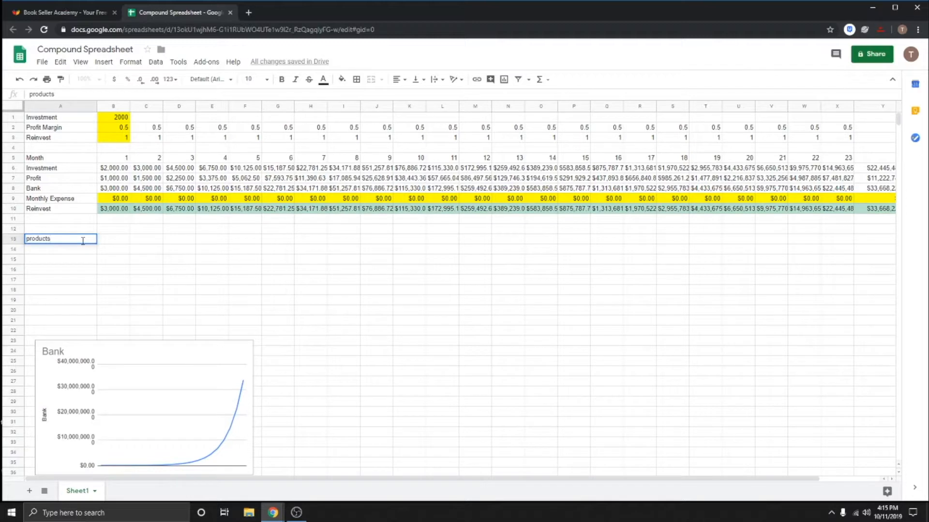
key(Return)
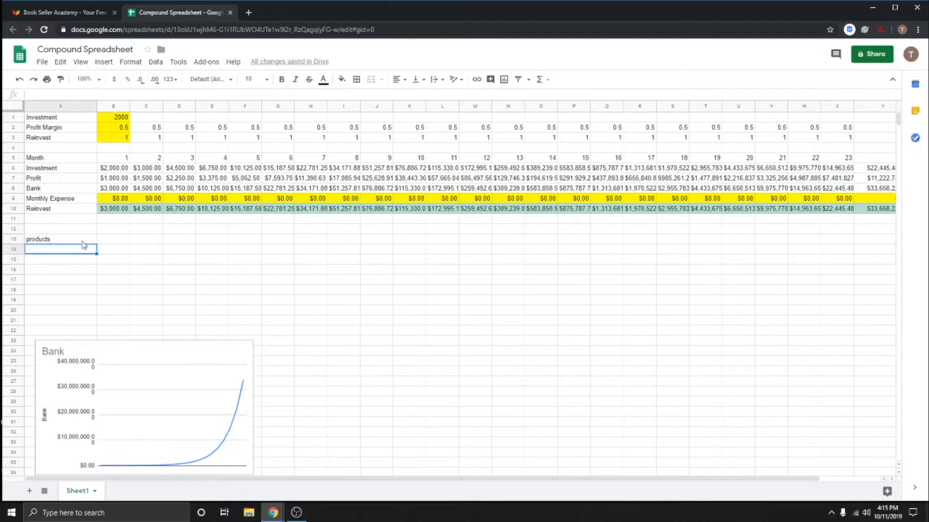
text(Books)
key(Return)
key(Up)
key(Right)
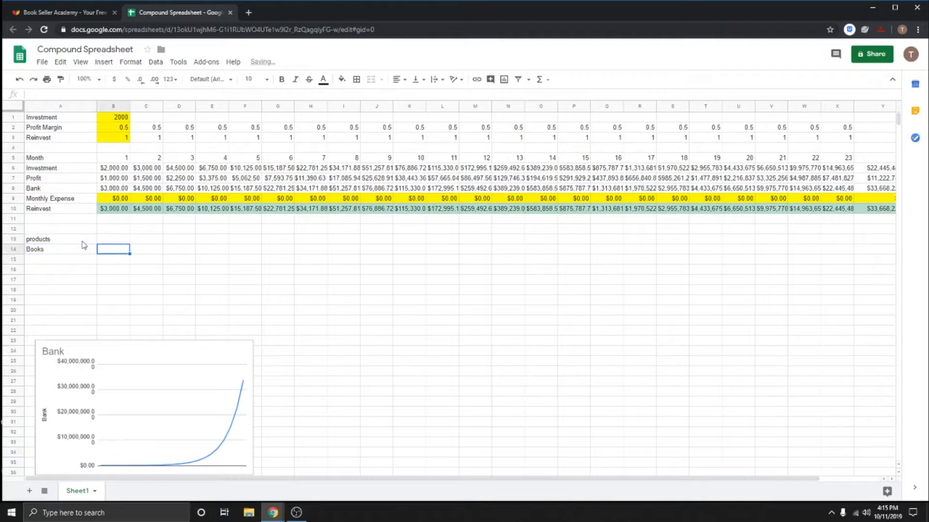
text(1.5)
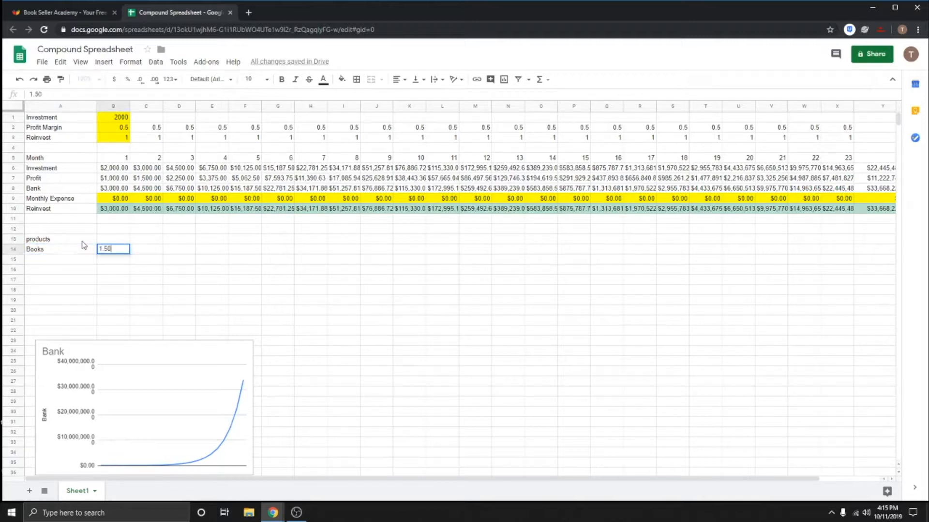
text(0)
key(Return)
click(173, 262)
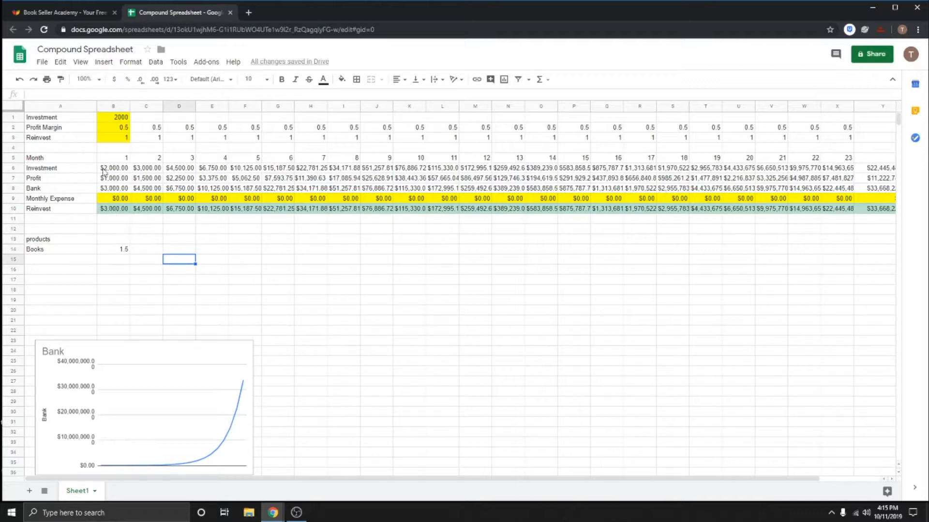
click(111, 210)
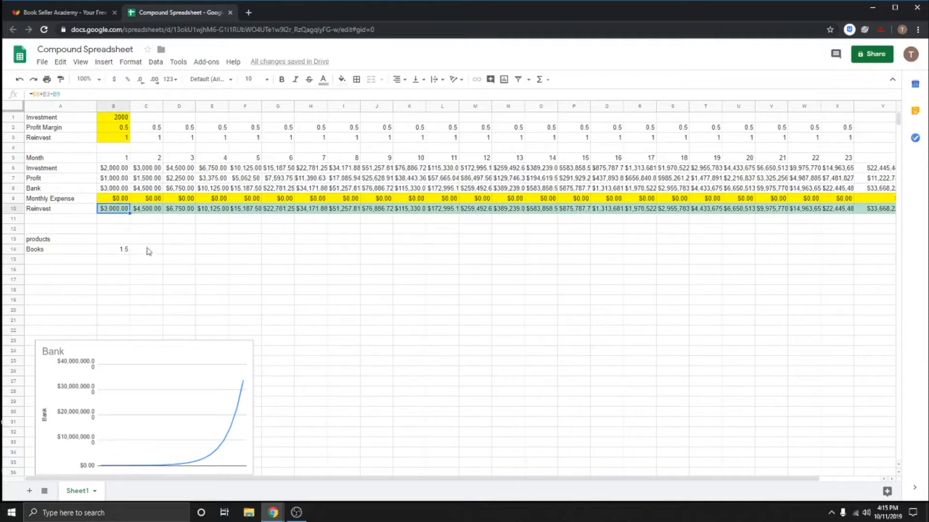
click(123, 262)
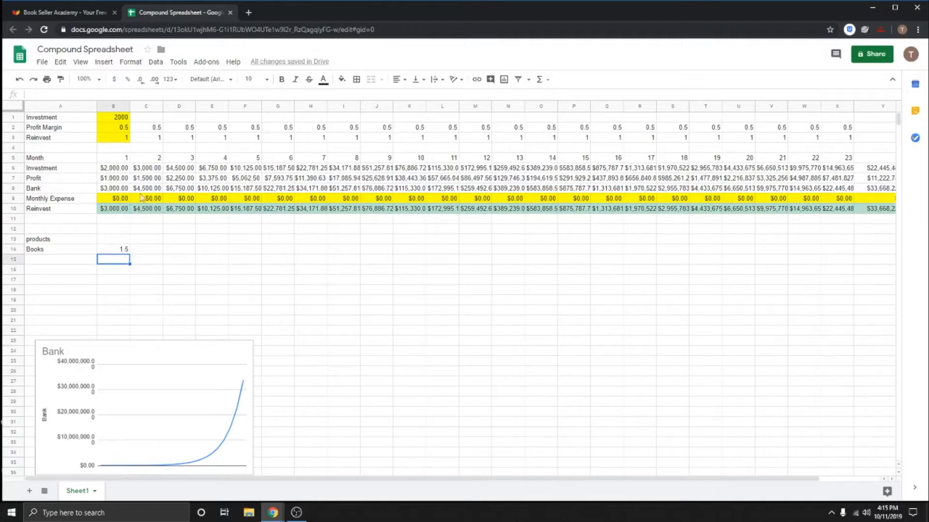
Try a Profit Margin of 2 in cell B2 and set it back to 0.5
click(122, 130)
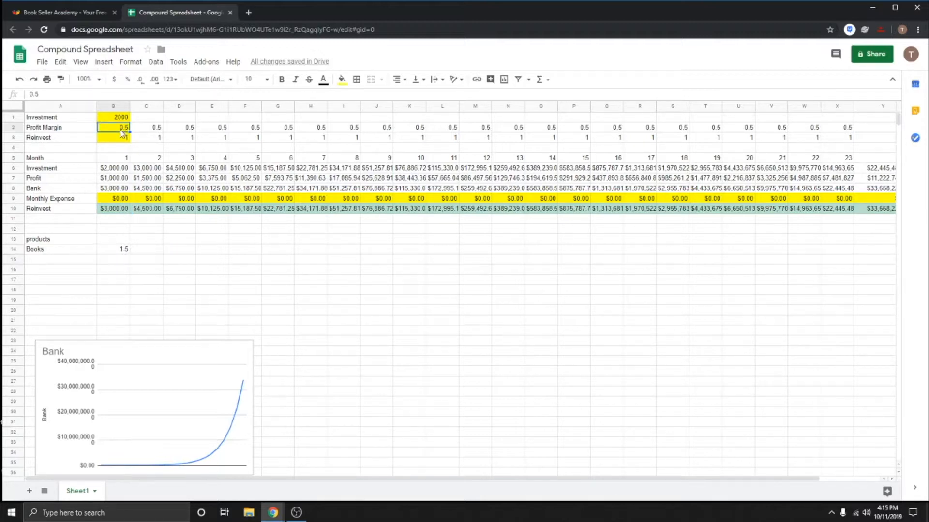
text(2)
key(Return)
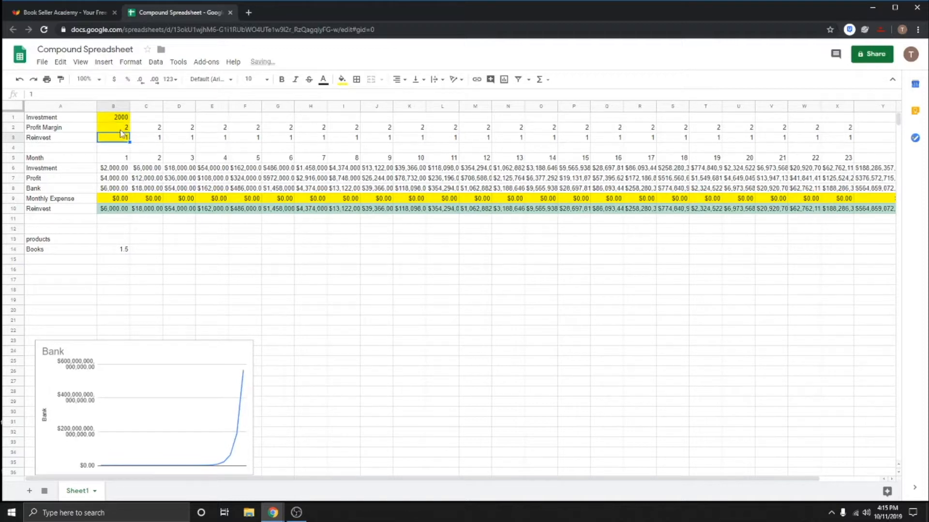
key(Up)
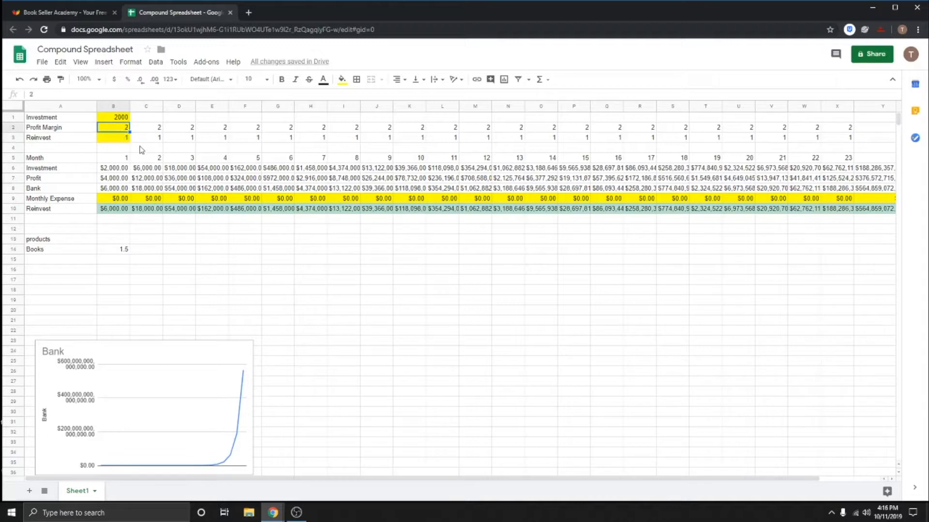
text(.5)
key(Return)
click(188, 262)
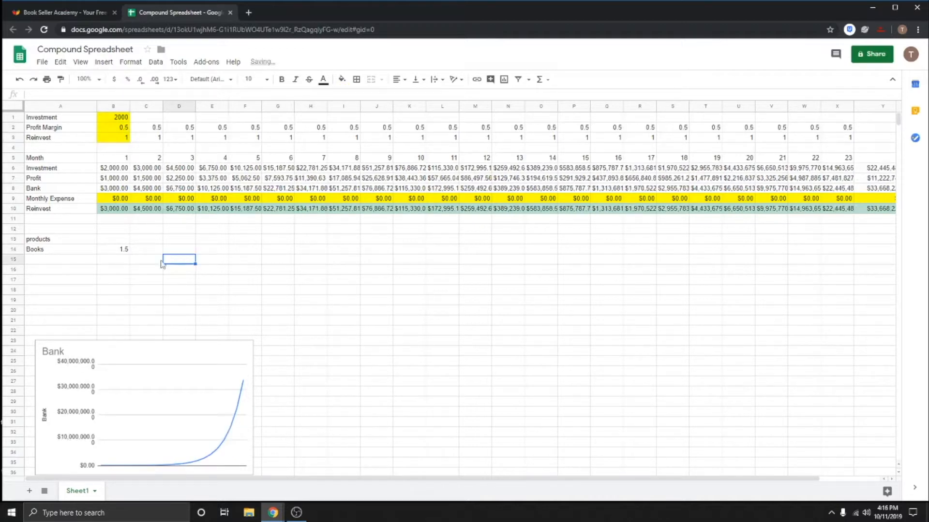
Enter the formula =B10/B14 in cell B15 to divide the month 1 Reinvest amount by the Books price
click(121, 262)
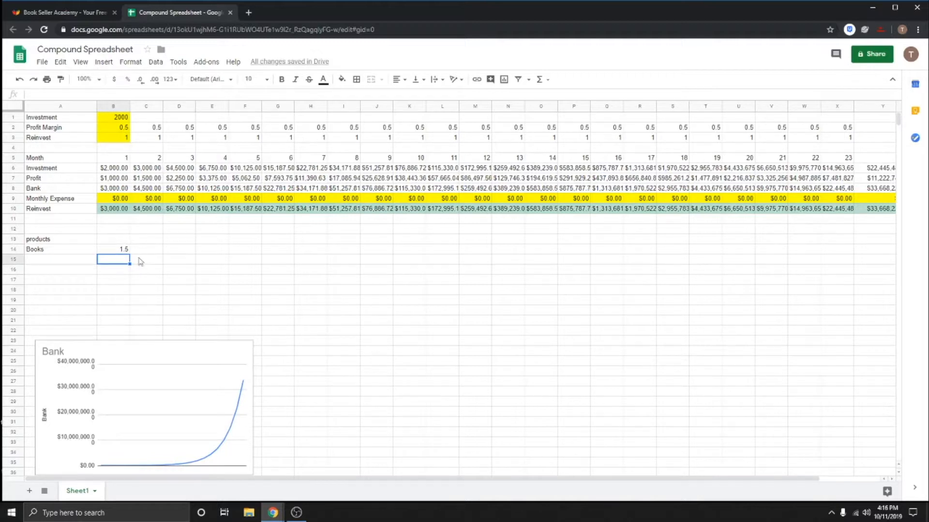
text(=)
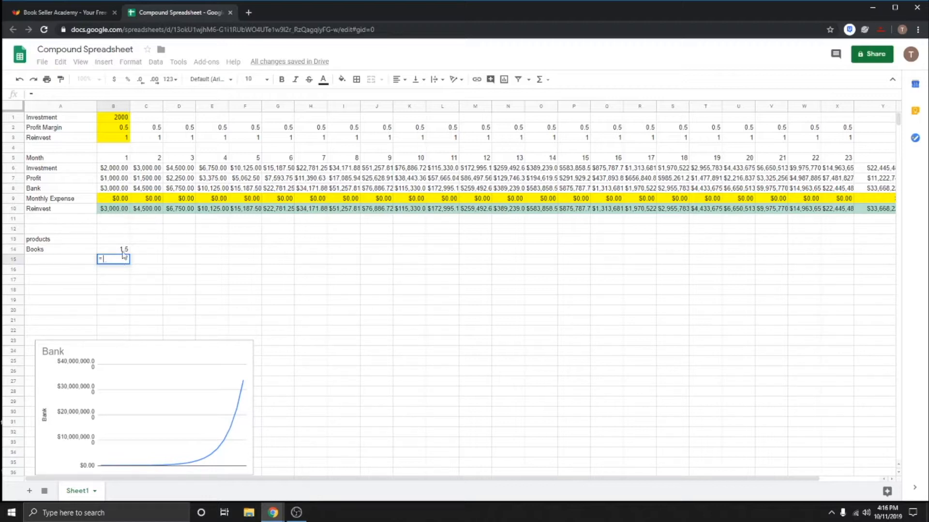
click(114, 210)
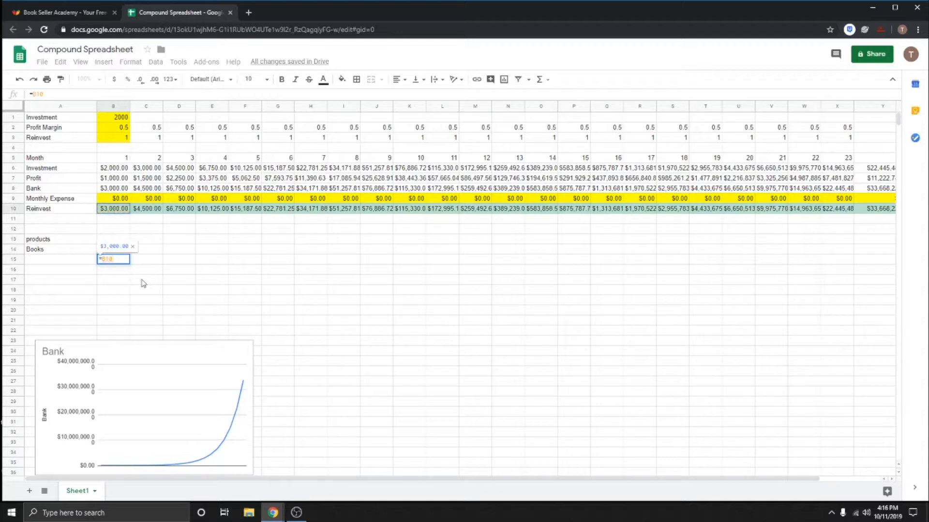
text(/)
click(124, 251)
key(Return)
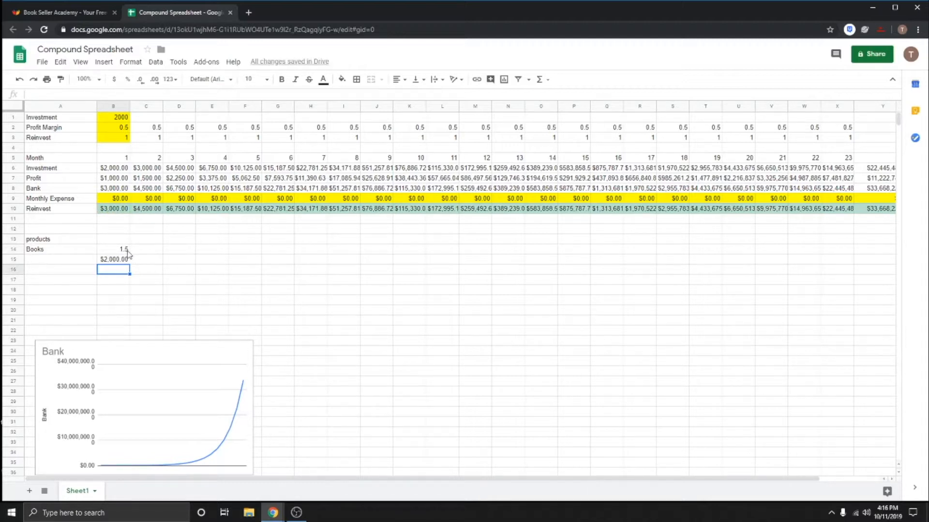
click(127, 249)
click(121, 261)
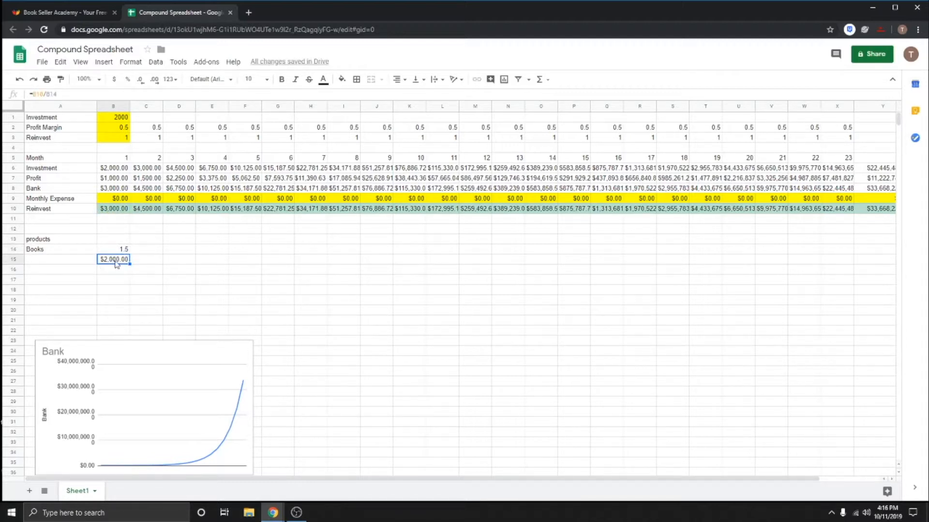
Format row 15 as a plain number with no decimal places
click(12, 260)
click(170, 80)
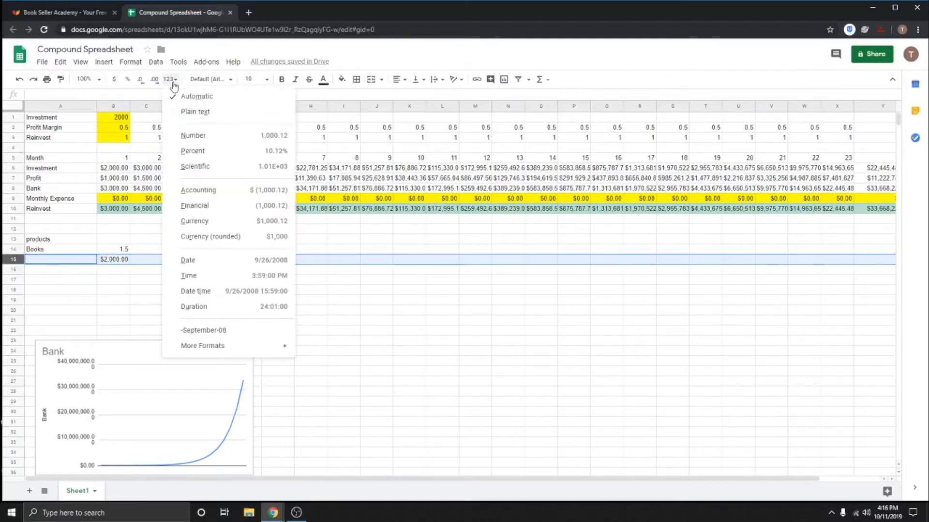
click(196, 132)
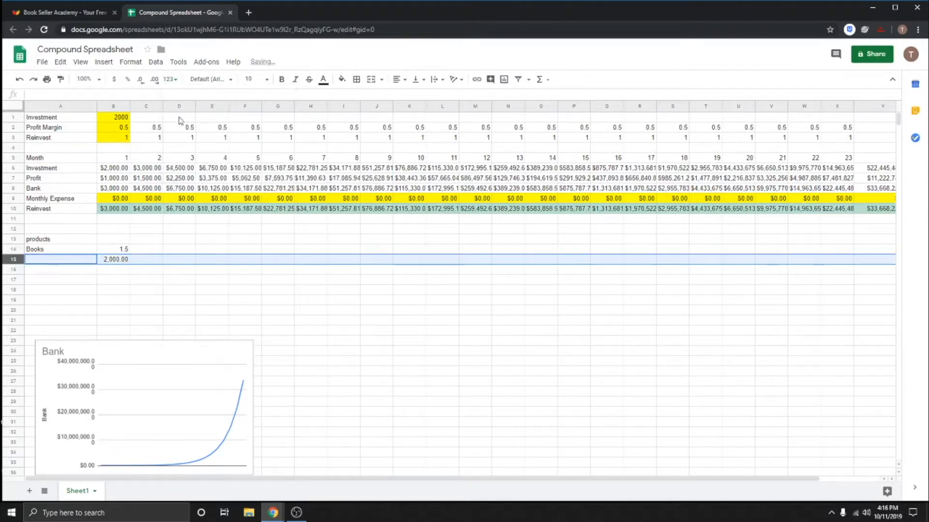
click(141, 81)
click(141, 80)
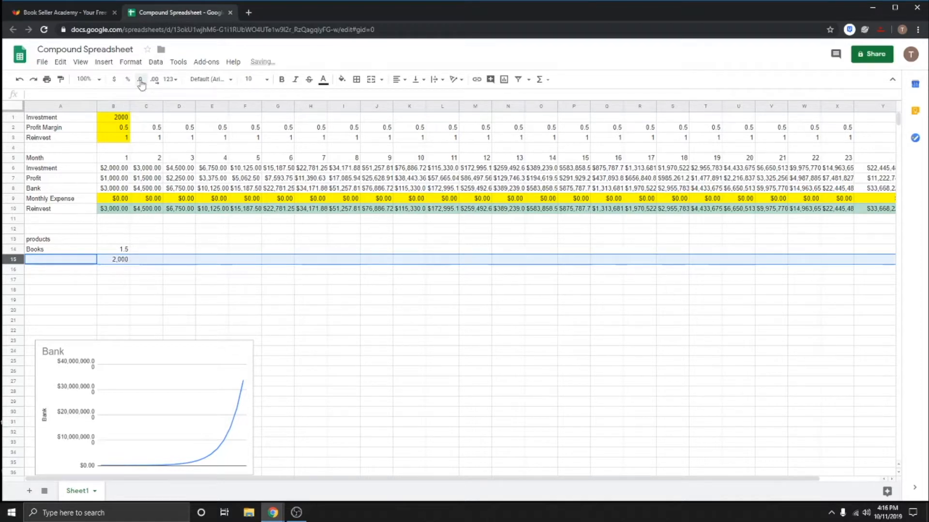
click(233, 248)
click(124, 263)
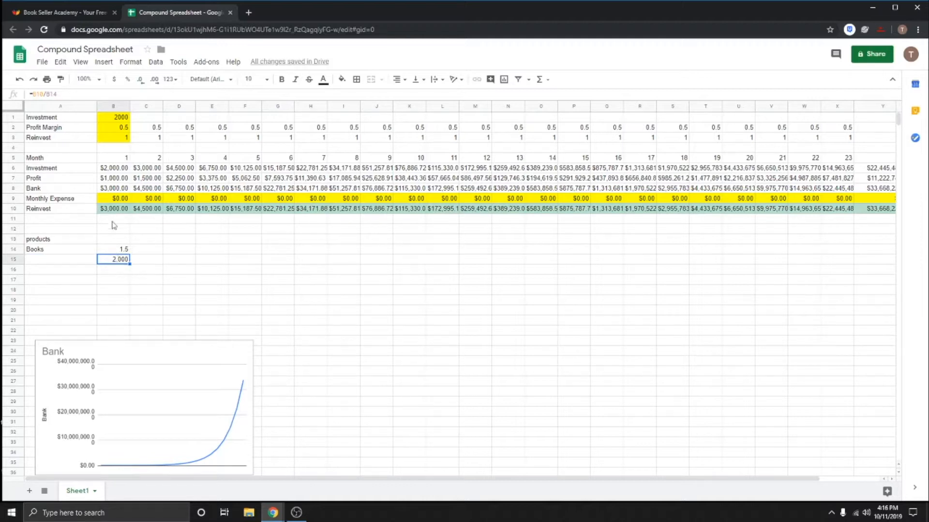
Fill the Books price in B14 and the quantity formula in B15 across their rows through column Y
click(129, 251)
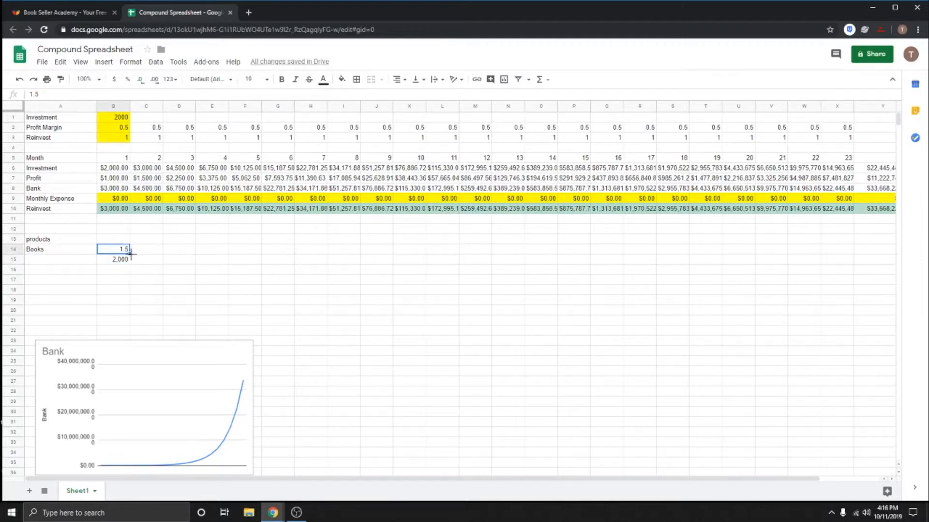
drag(130, 250, 866, 265)
click(289, 275)
click(122, 261)
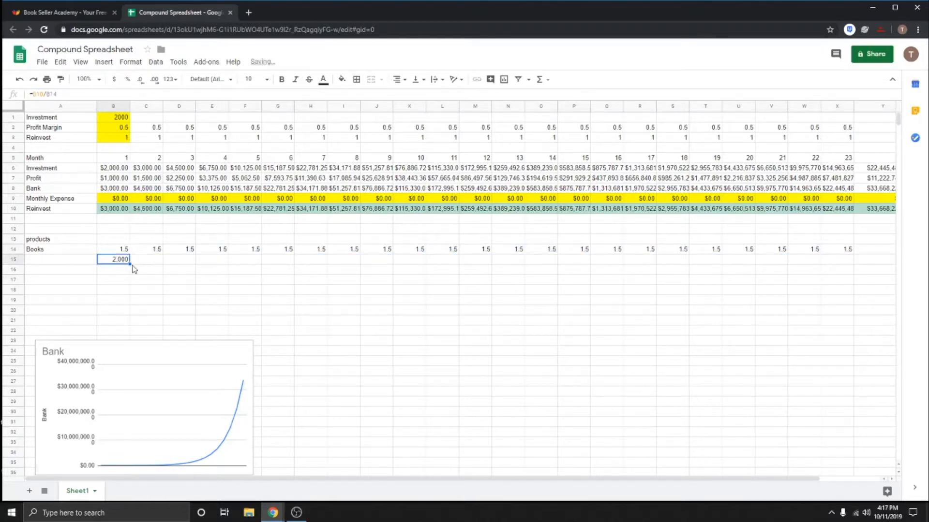
drag(131, 266, 883, 279)
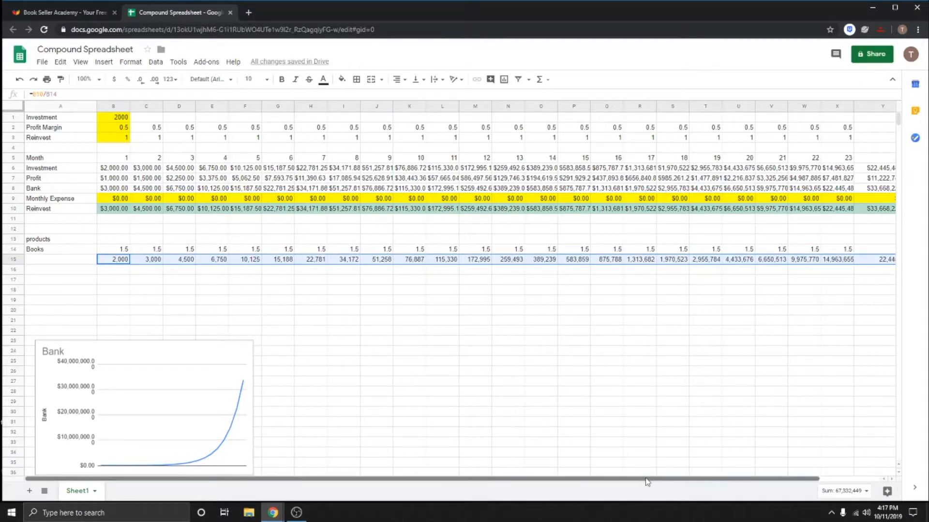
click(455, 353)
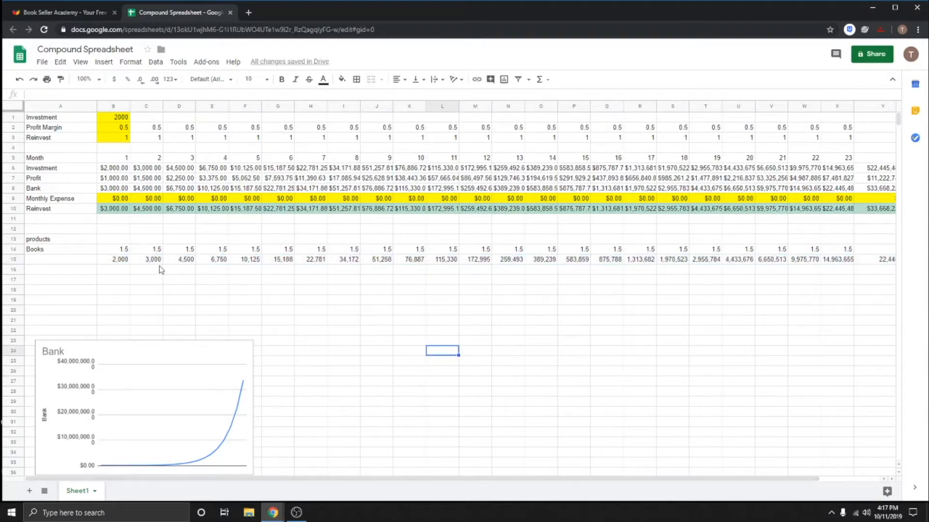
Examine how the number of books purchasable in row 15 grows from month to month
click(145, 261)
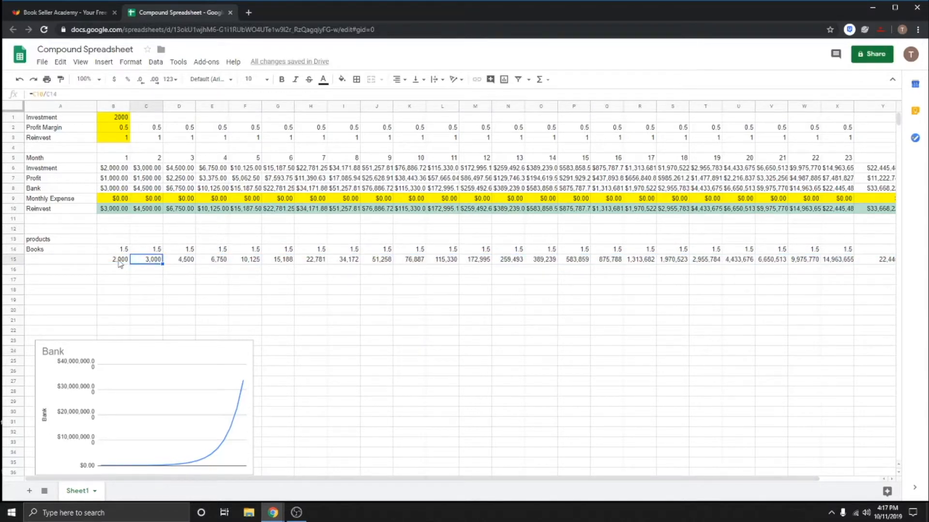
click(119, 262)
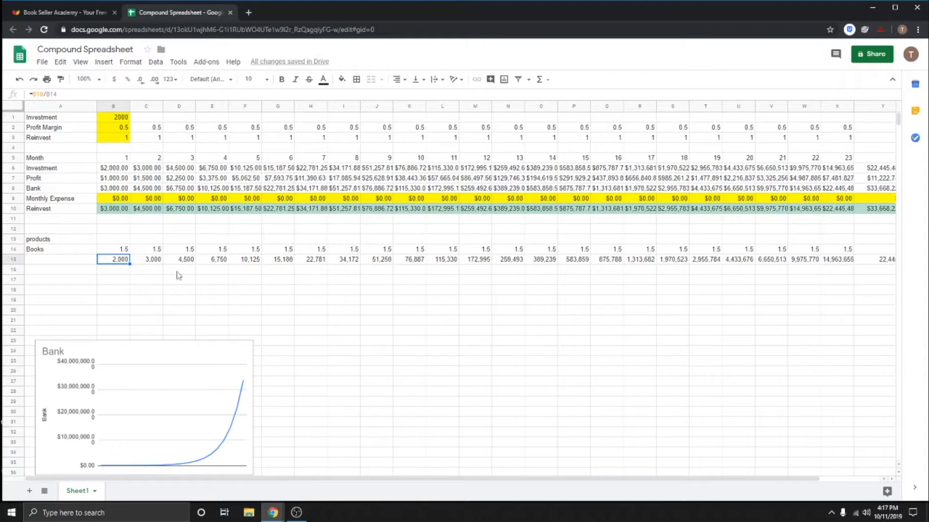
click(155, 262)
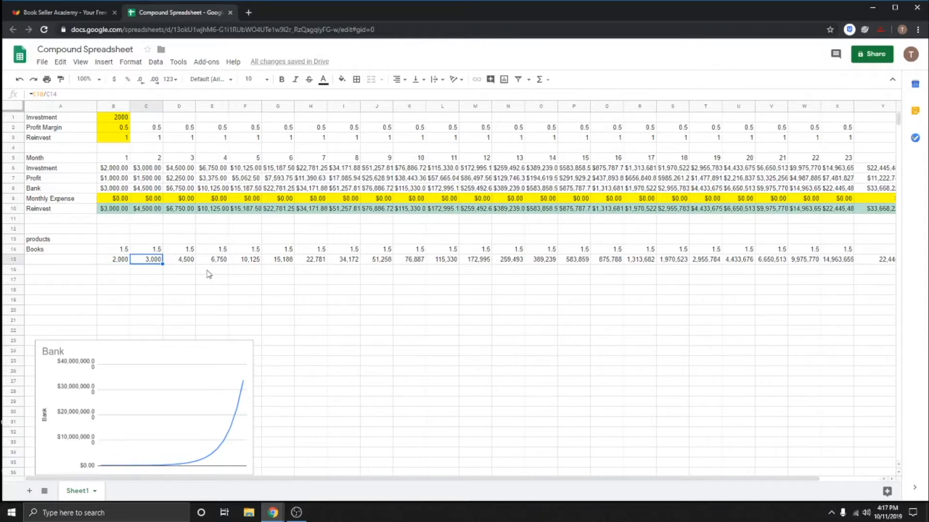
click(255, 263)
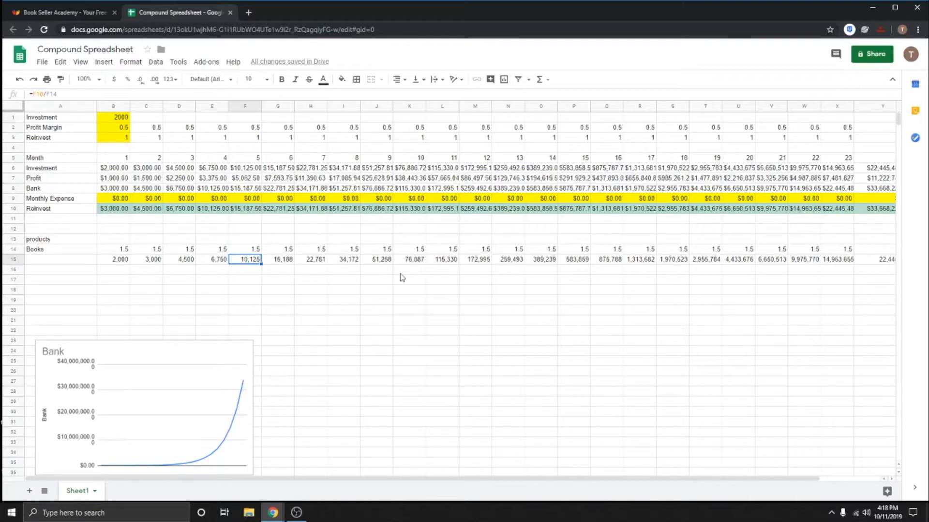
click(806, 271)
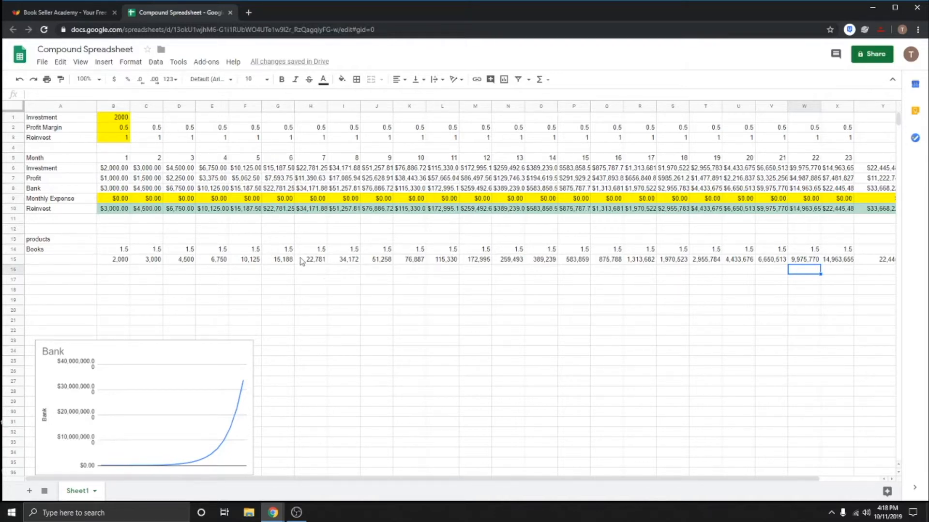
drag(305, 261, 555, 266)
click(535, 280)
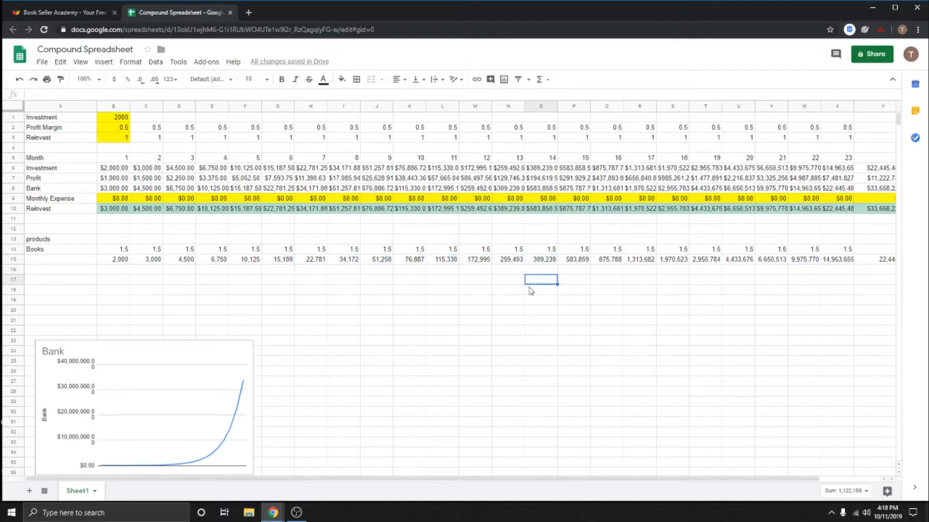
click(434, 312)
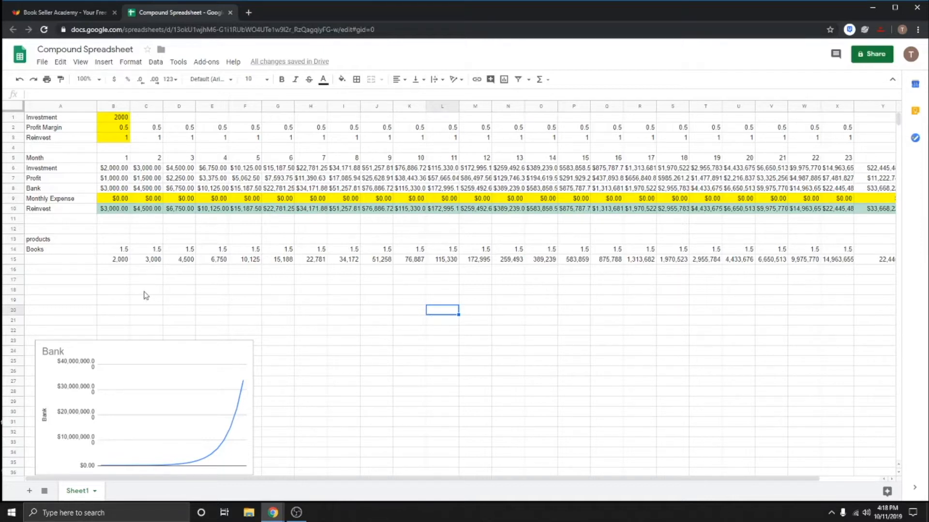
Label cell A17 "Shoes" and cell A19 "Toys" as further products
click(62, 280)
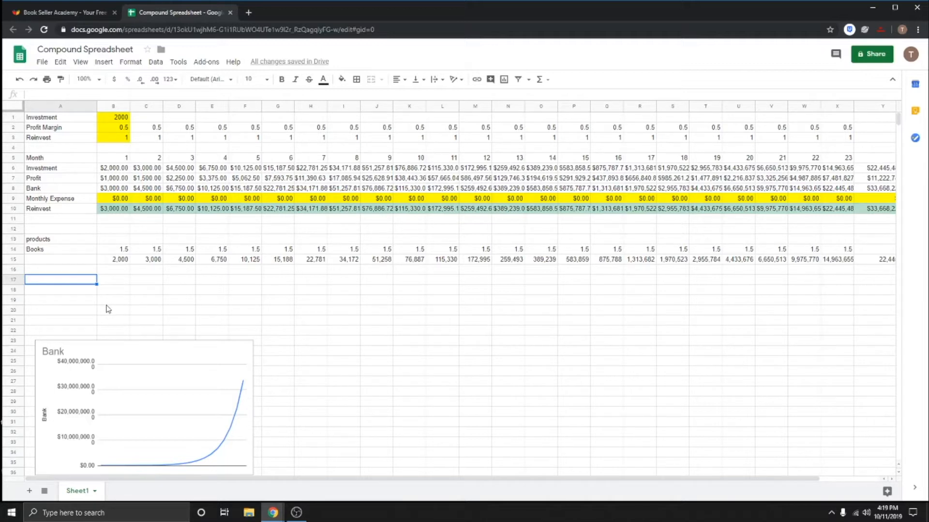
text(sho)
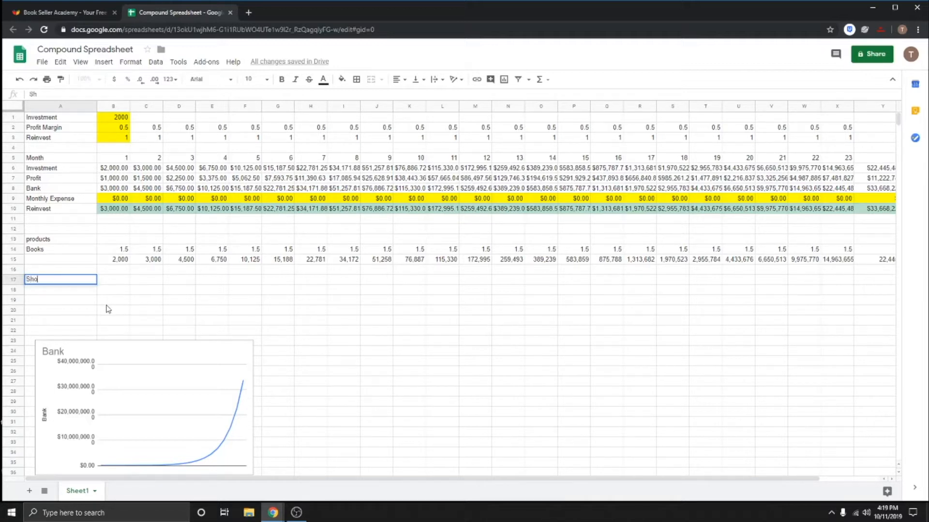
key(Return)
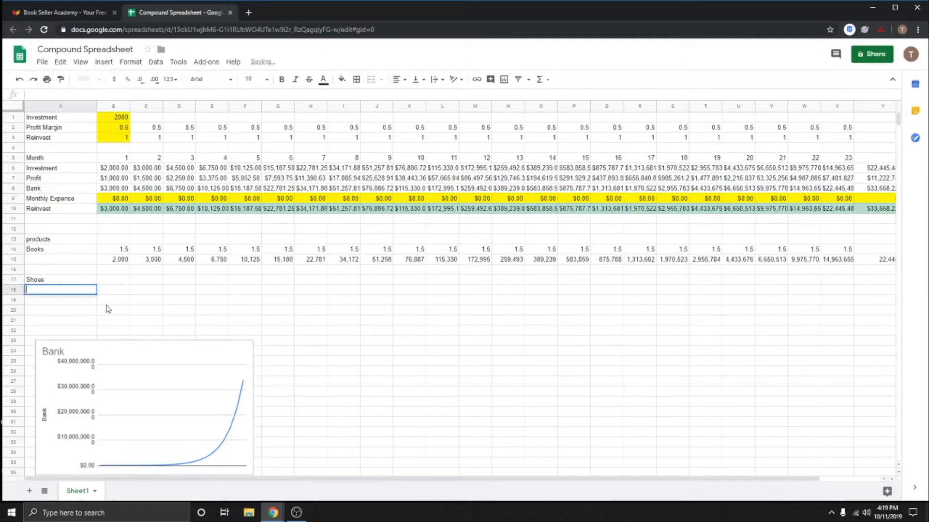
key(Return)
text(Toys)
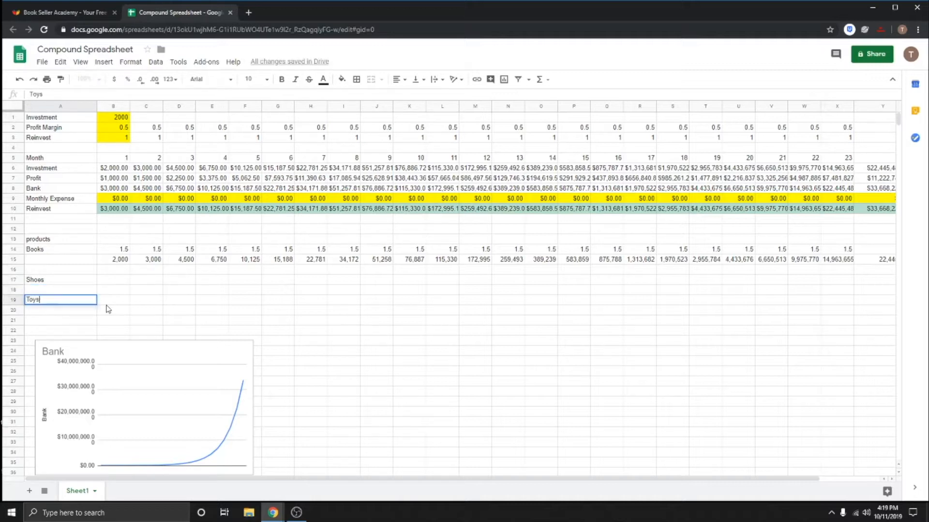
key(Return)
click(385, 312)
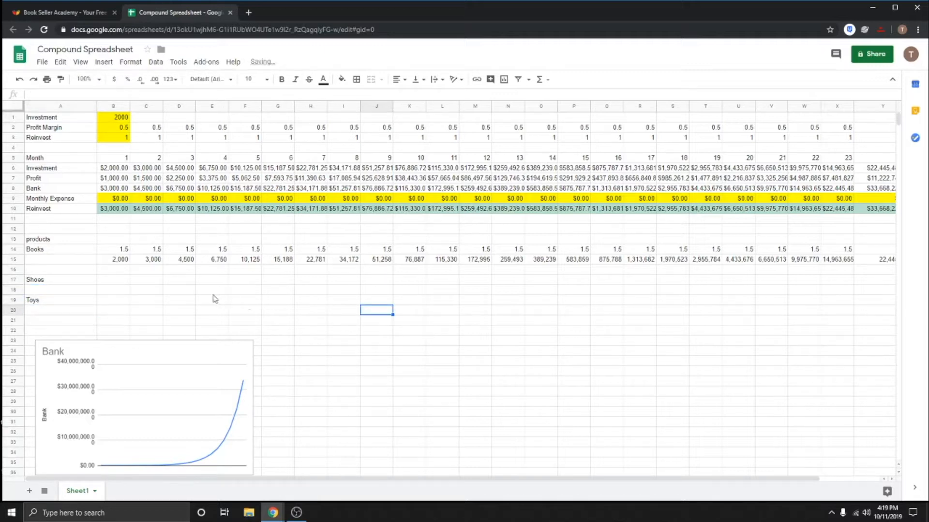
Enter 50 as the Shoes price in B17 and fill it across row 17 through column Y
click(102, 281)
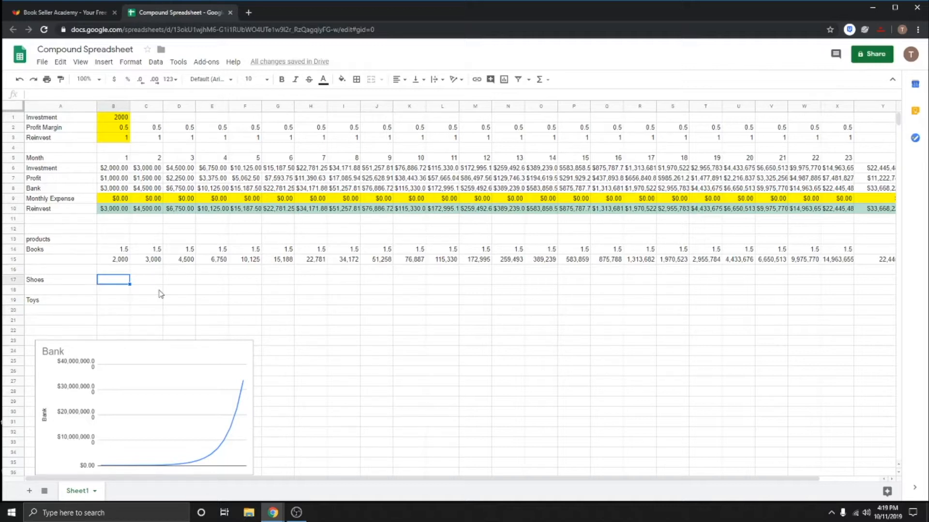
text(50)
key(Return)
key(Up)
drag(129, 284, 866, 290)
click(696, 331)
Enter the formula =B10/B17 in cell B18 to divide the month 1 Reinvest amount by the Shoes price
click(112, 290)
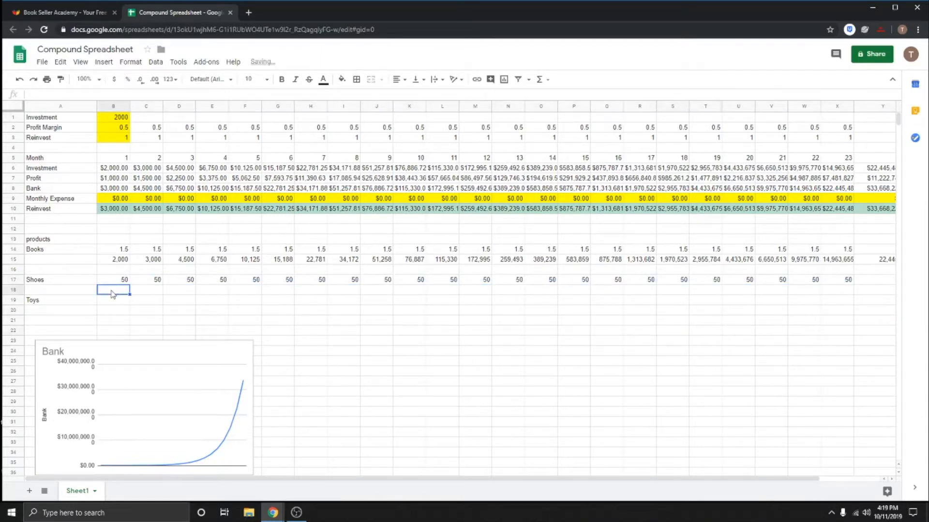
text(=)
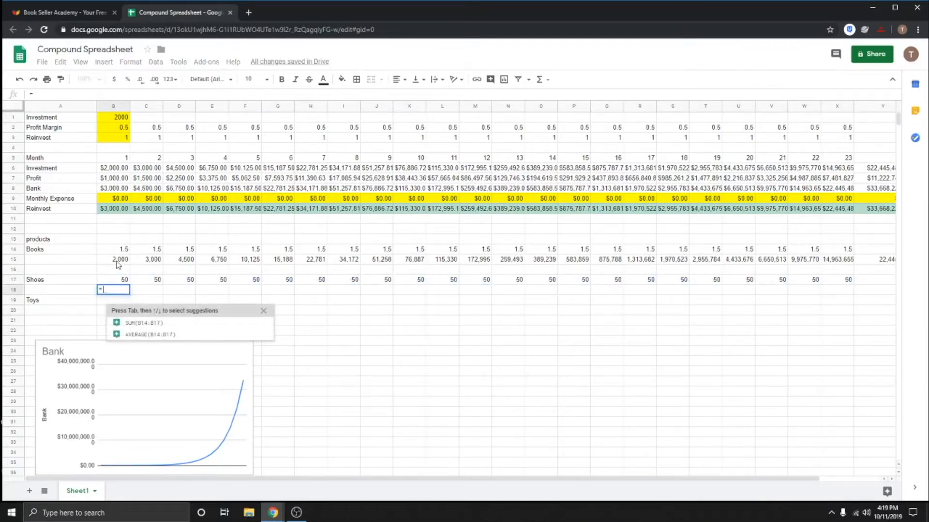
click(114, 210)
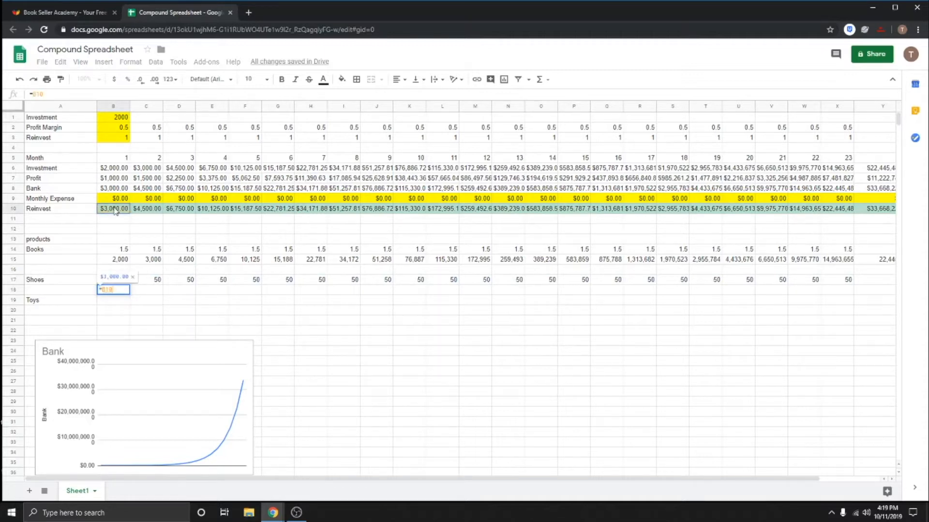
text(/)
click(121, 281)
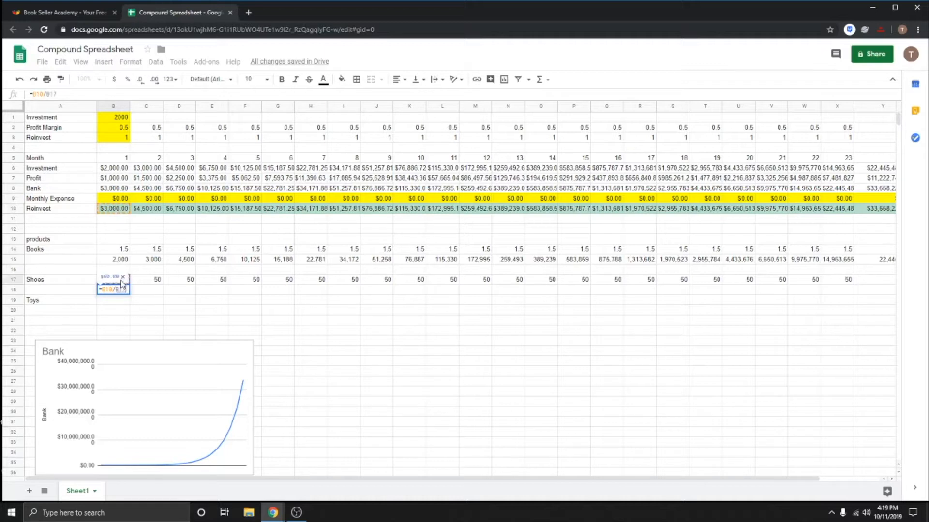
key(Return)
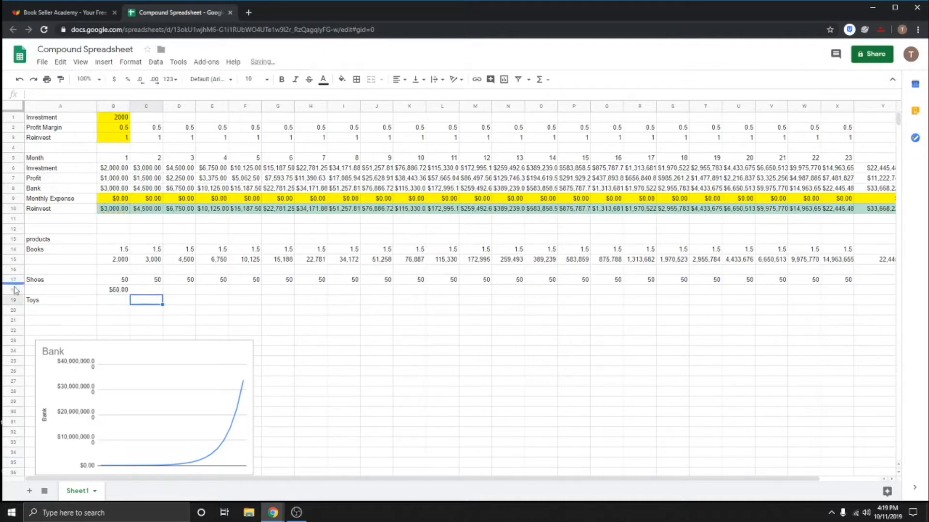
Format row 18 as a plain number with no decimal places
click(14, 289)
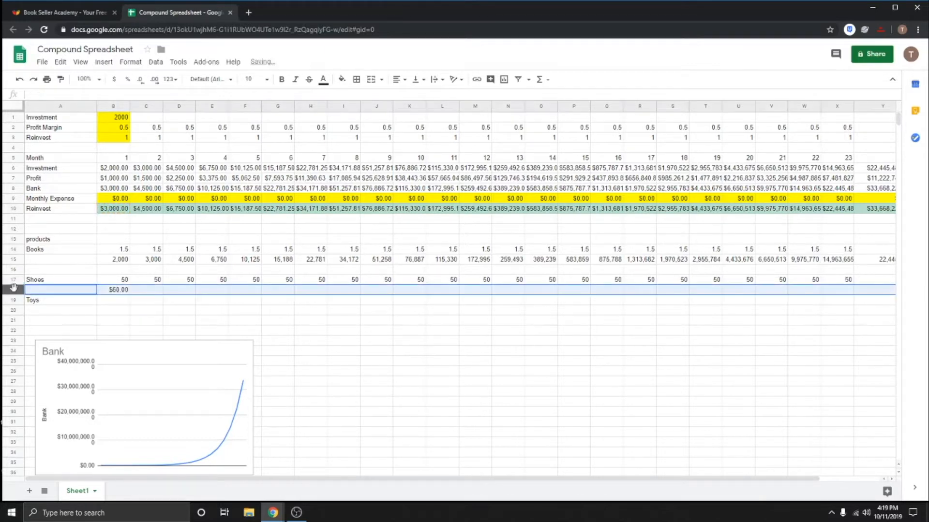
click(171, 80)
click(193, 135)
click(141, 80)
click(140, 79)
click(245, 310)
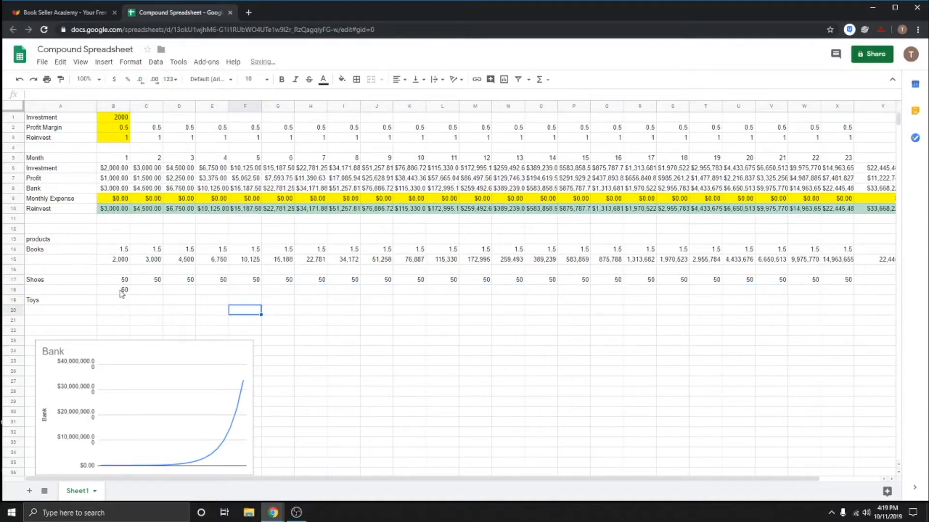
Fill the Shoes quantity formula in B18 across row 18 through month 23 in column X
click(124, 290)
drag(130, 295, 839, 302)
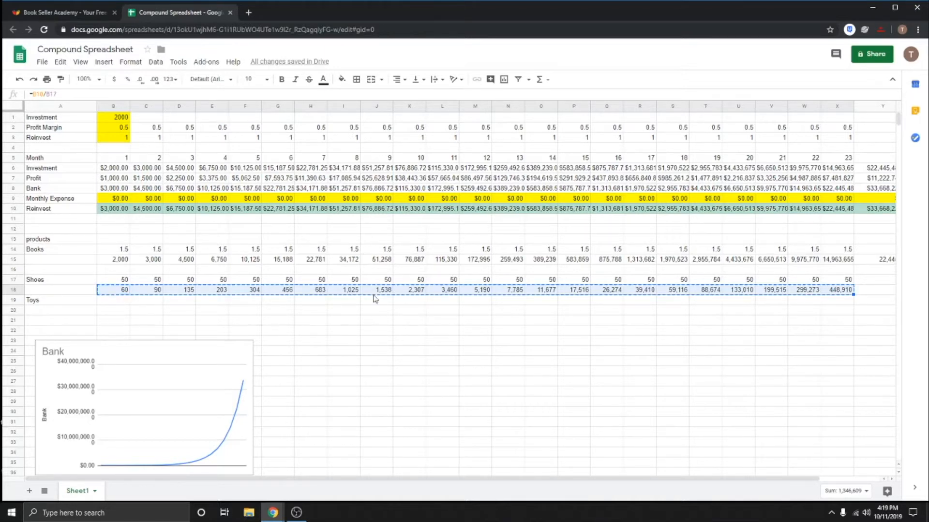
click(409, 321)
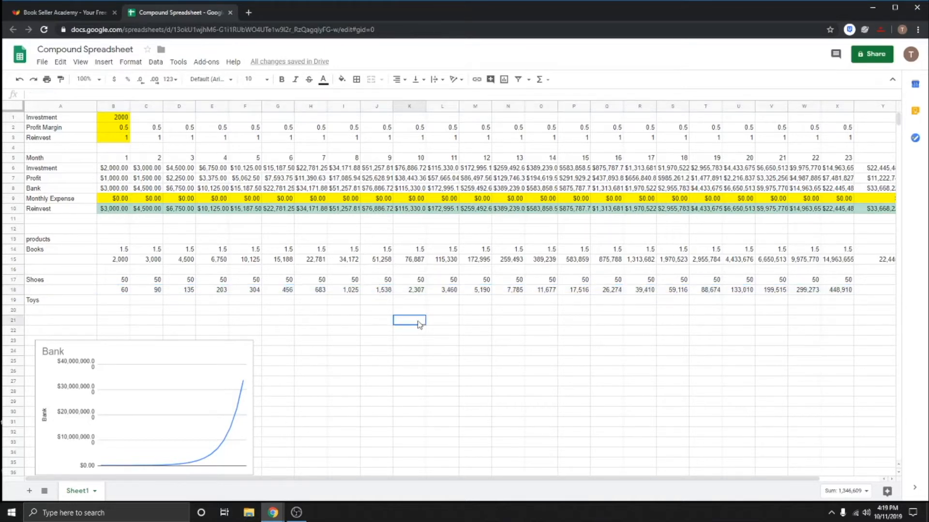
Copy the Shoes price and quantity rows for months 1 to 23 (B17:X18) into the Toys rows starting at B19
click(358, 310)
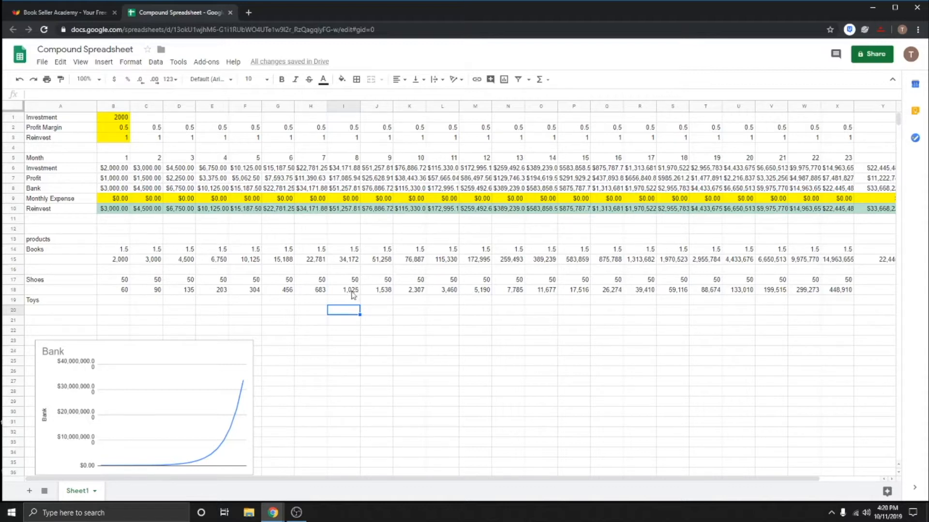
click(114, 306)
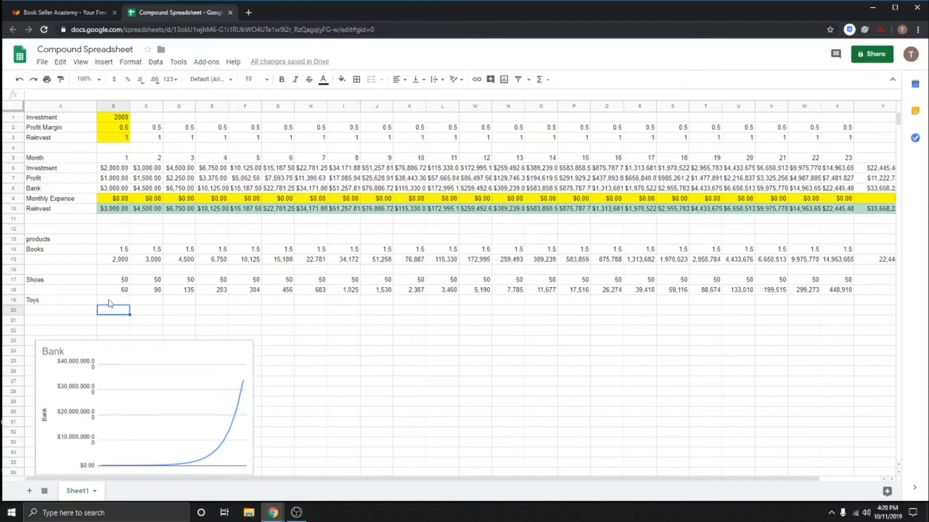
click(112, 302)
drag(117, 284, 840, 295)
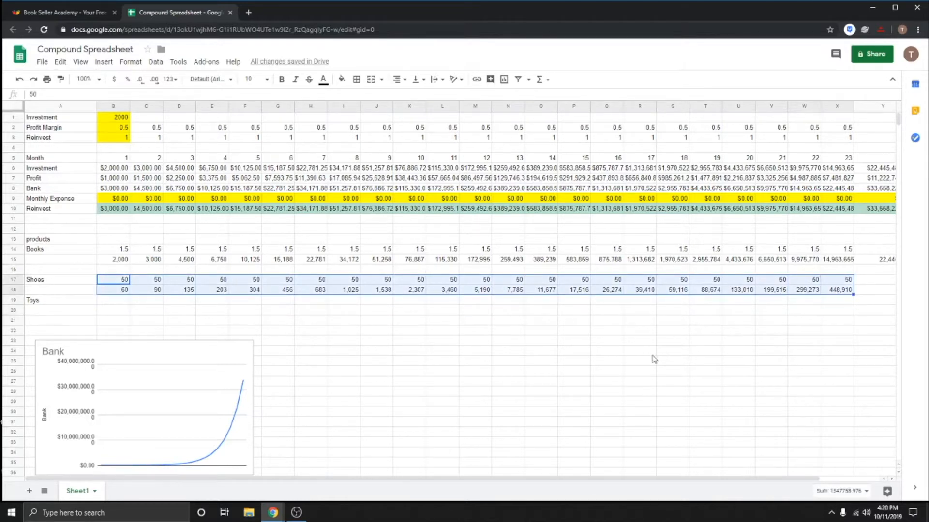
key(ctrl+c)
click(109, 303)
key(ctrl+v)
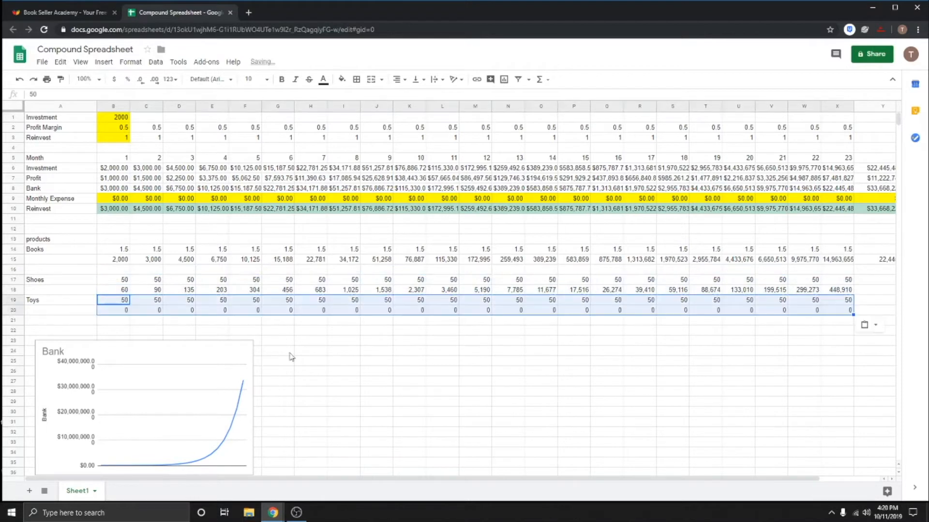
click(507, 361)
Enter the formula =B10/B19 in cell B20 to divide the month 1 Reinvest amount by the Toys price
click(114, 312)
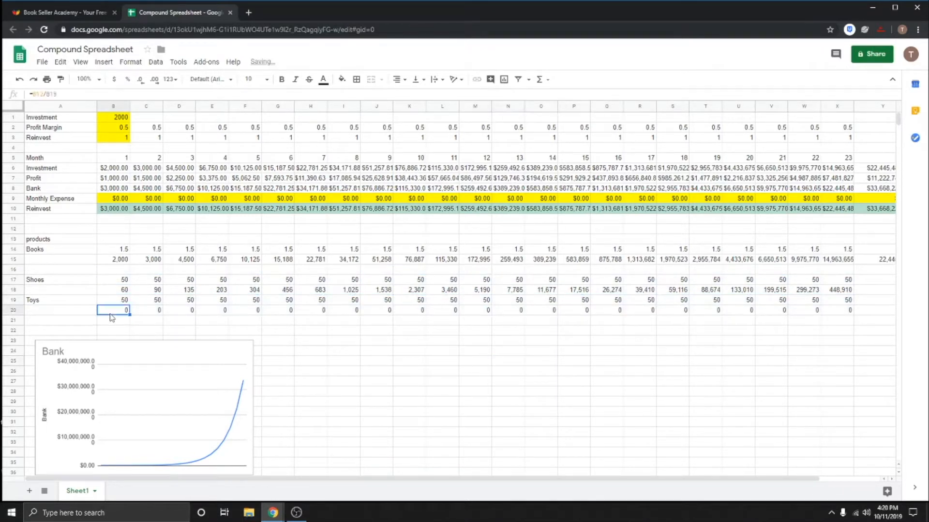
text(=)
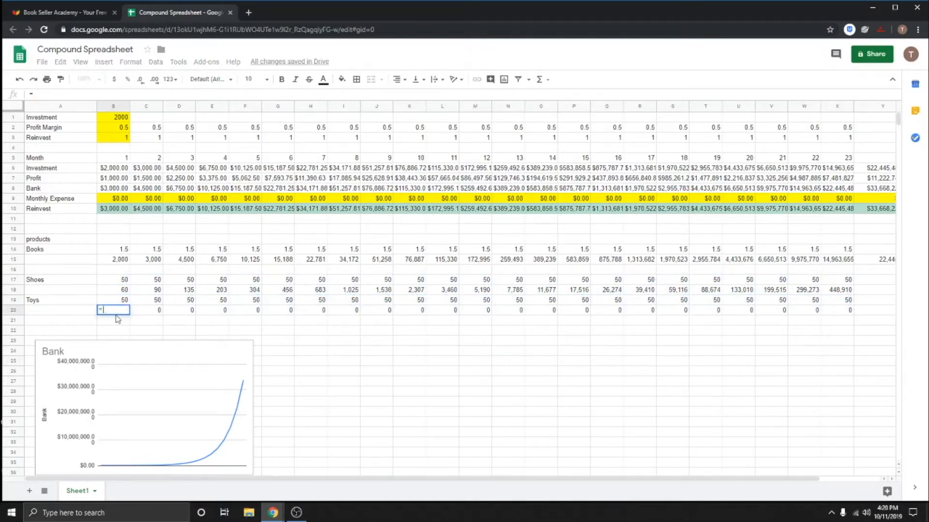
click(111, 208)
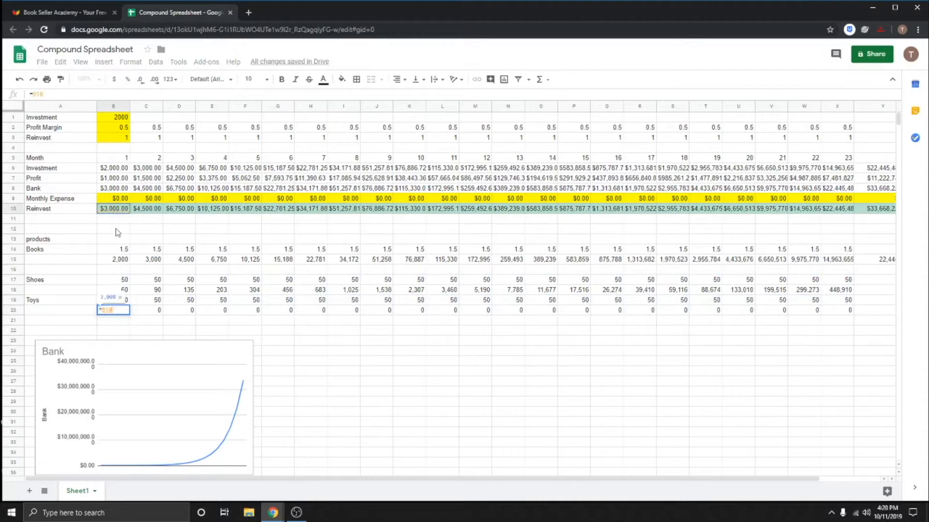
text(/)
click(126, 301)
key(Return)
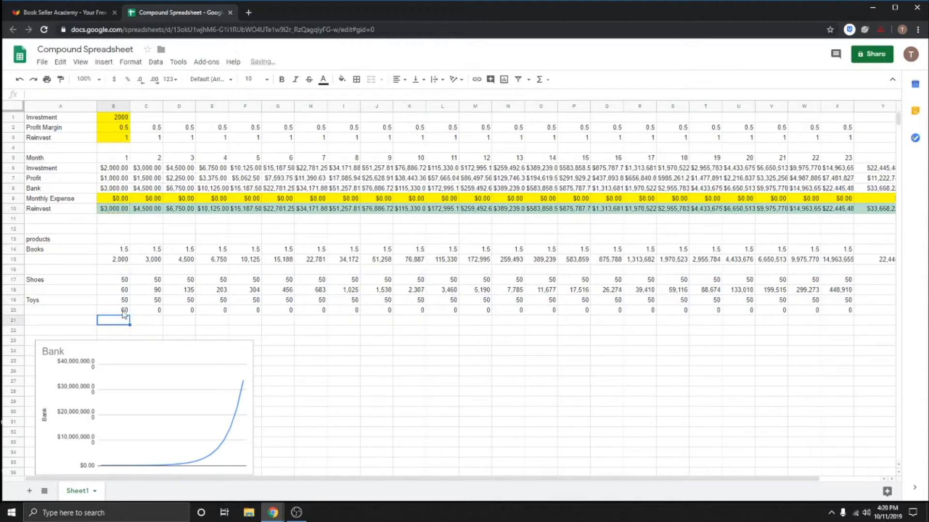
Fill the Toys quantity formula in B20 across row 20 through month 23 in column X
click(121, 310)
drag(129, 315, 832, 329)
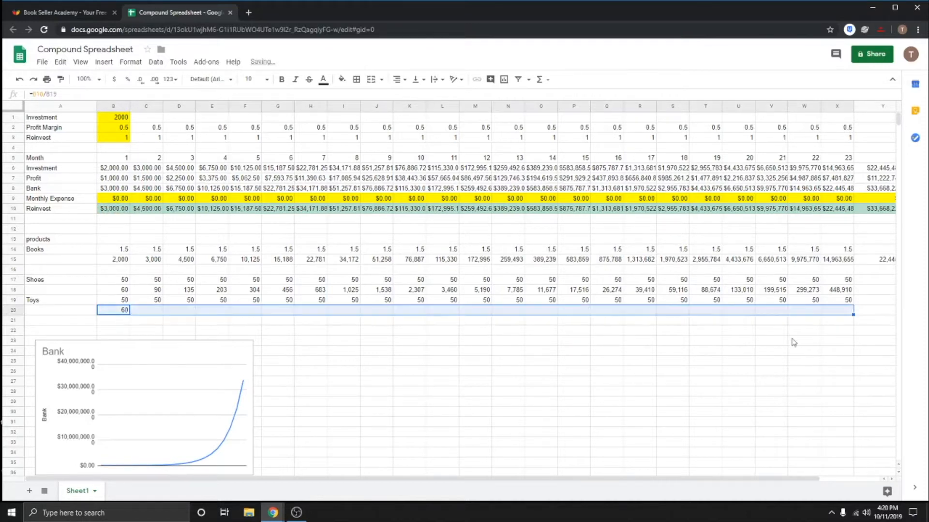
drag(574, 351, 574, 342)
Insert a blank row above the Toys row to separate it from the Shoes rows
click(119, 301)
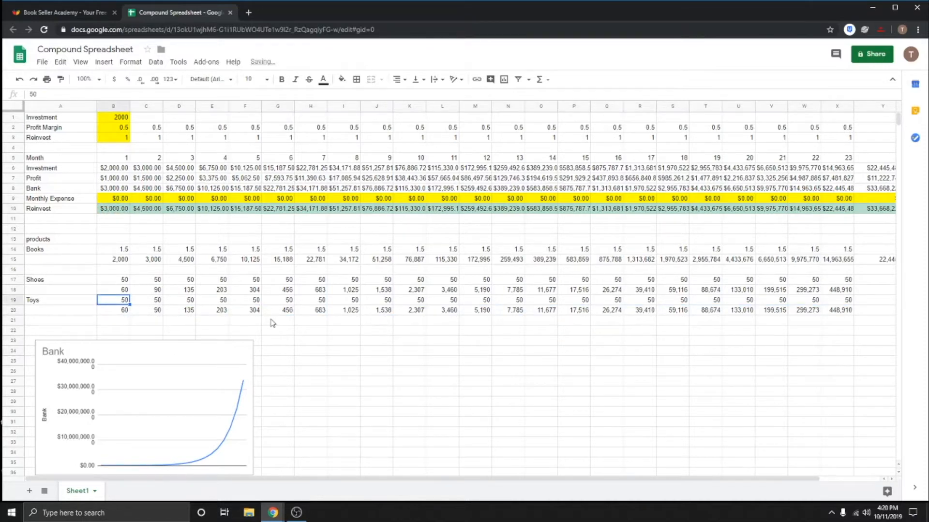
click(13, 299)
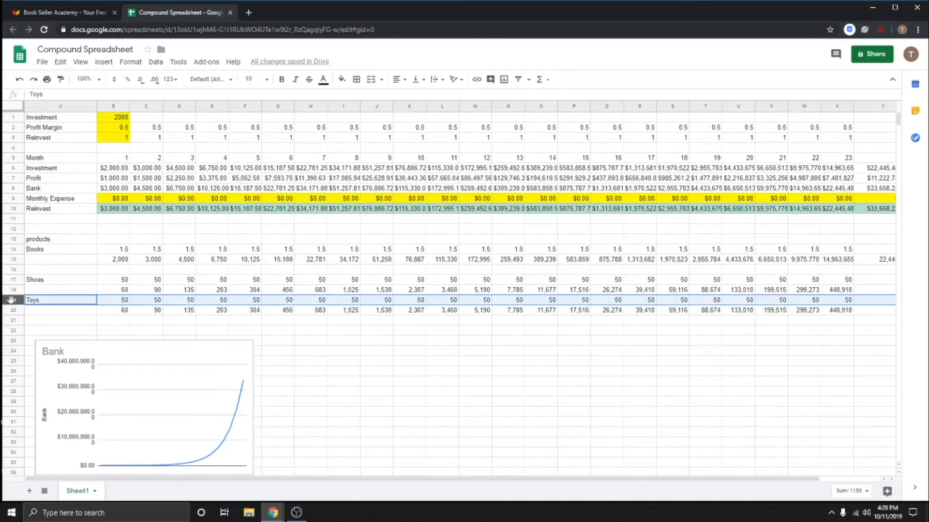
right_click(13, 300)
click(47, 279)
click(411, 360)
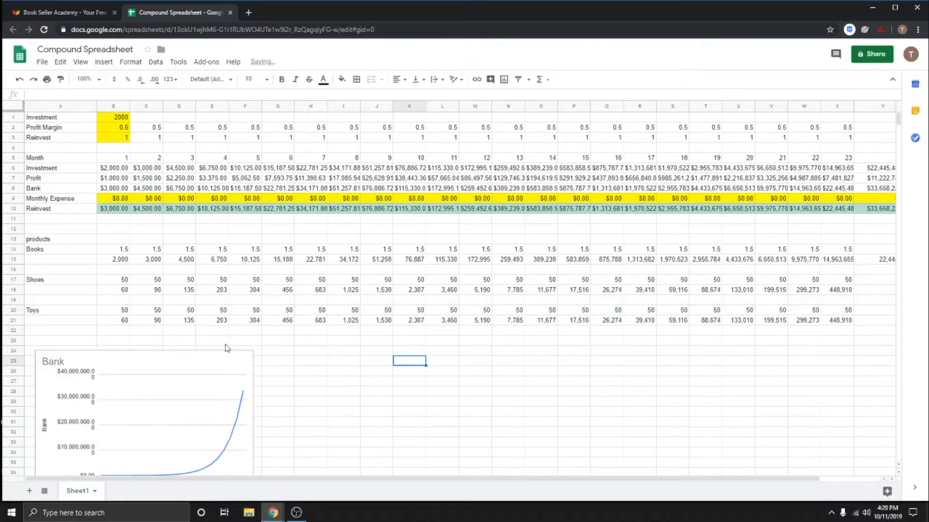
Move the Bank chart up so it sits directly below the Toys quantity row
click(179, 341)
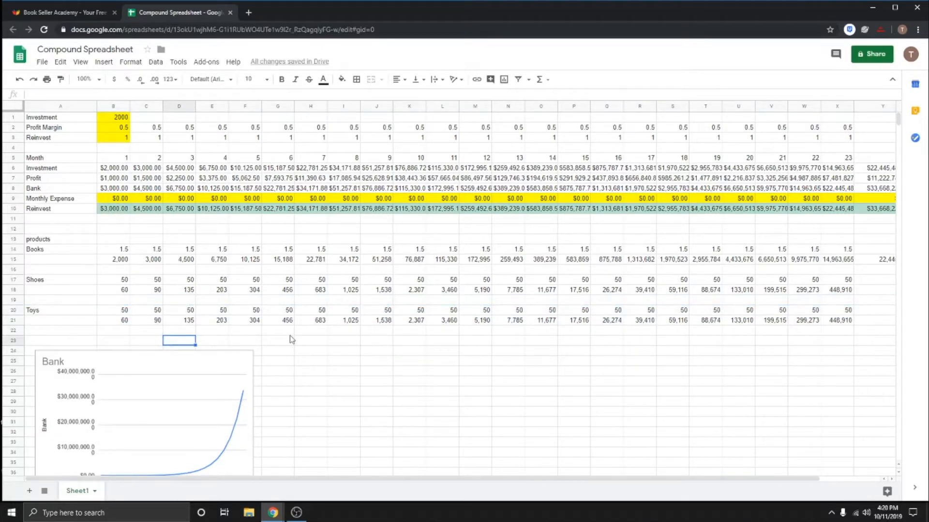
click(215, 355)
drag(216, 355, 213, 336)
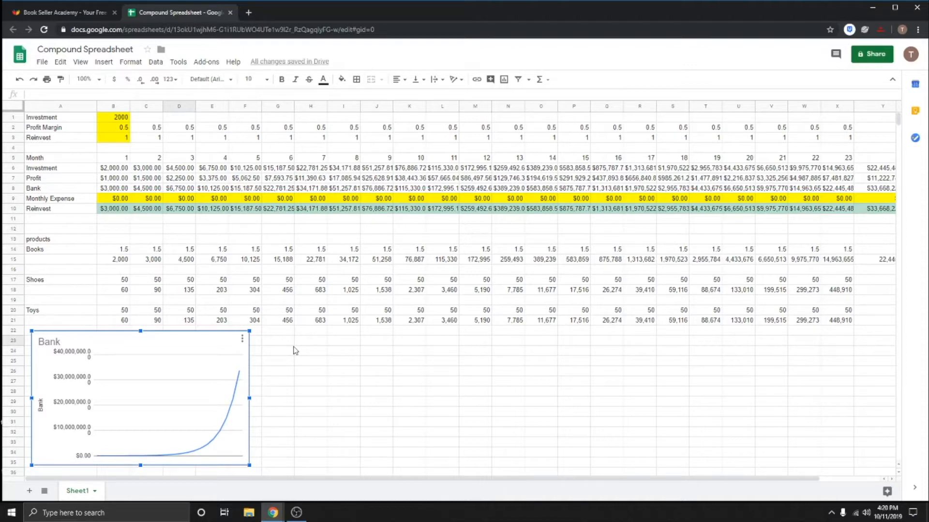
click(388, 381)
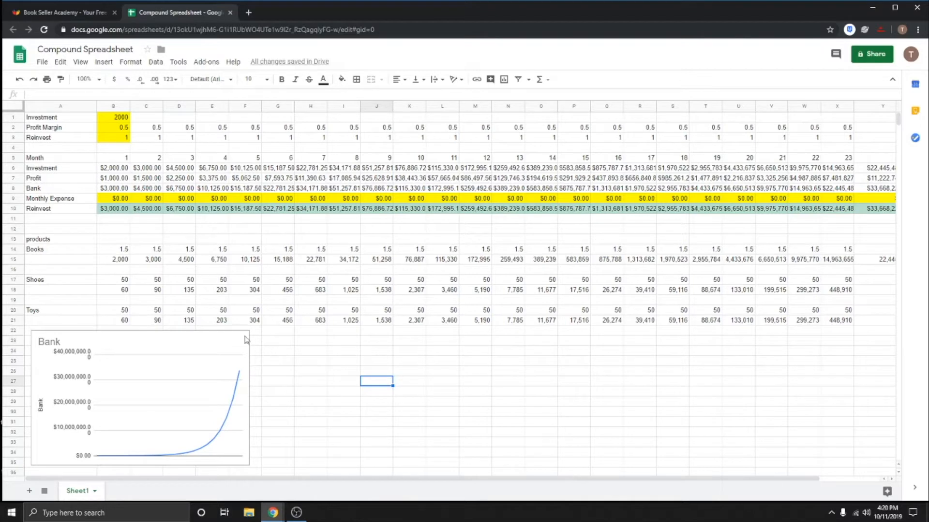
Enter 2000 as the Monthly Expense for months 9 and 10 in J9 and K9
click(310, 342)
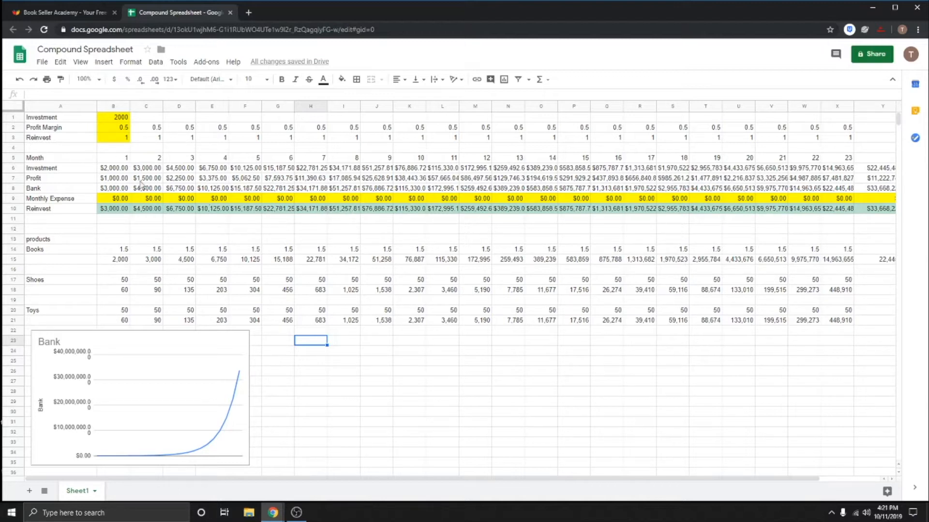
click(380, 199)
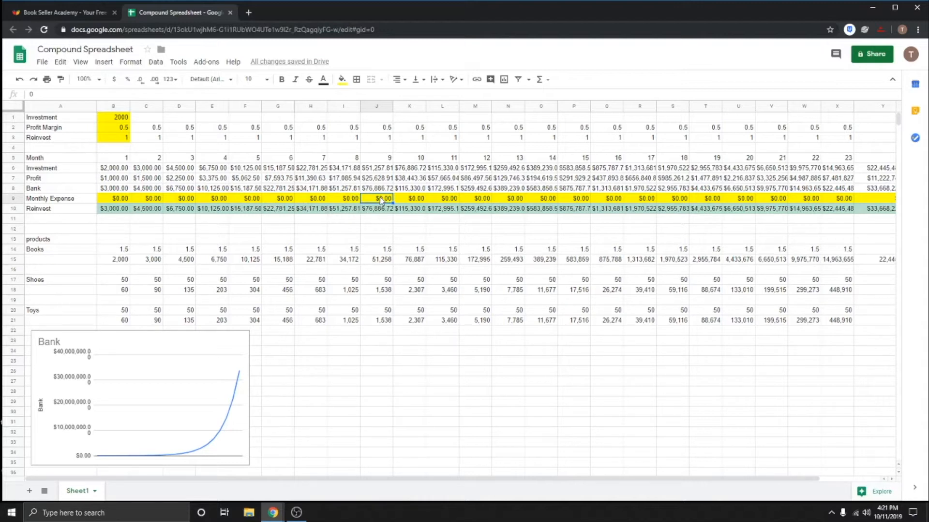
text(2000)
key(Tab)
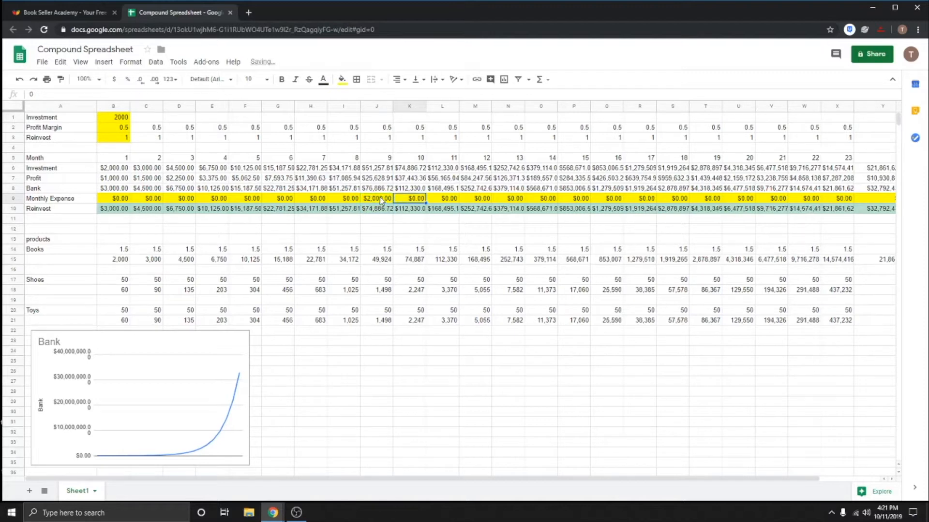
text(2000)
key(Tab)
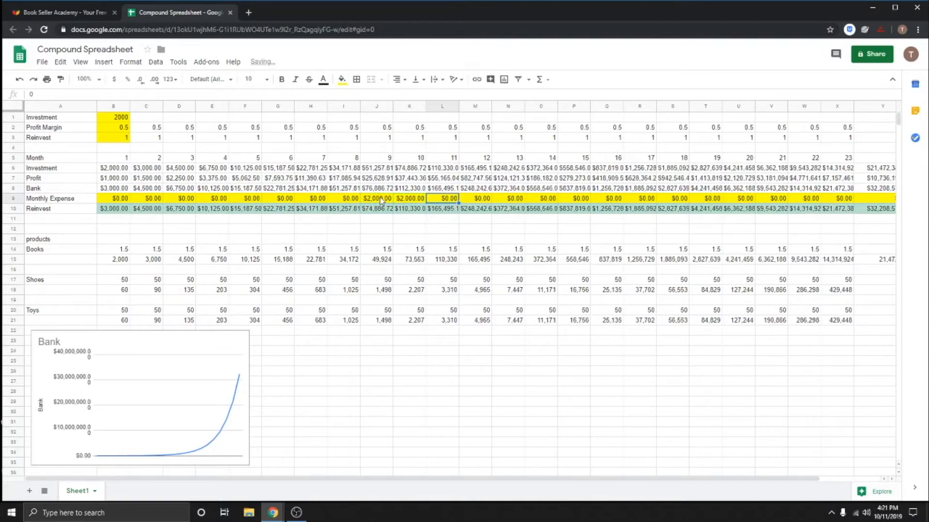
Paste the 2000 Monthly Expense into each remaining month from 11 through 24 in row 9
key(ctrl+v)
key(Right)
key(ctrl+v)
key(Right)
key(ctrl+v)
key(Right)
key(ctrl+v)
key(Right)
key(ctrl+v)
key(Right)
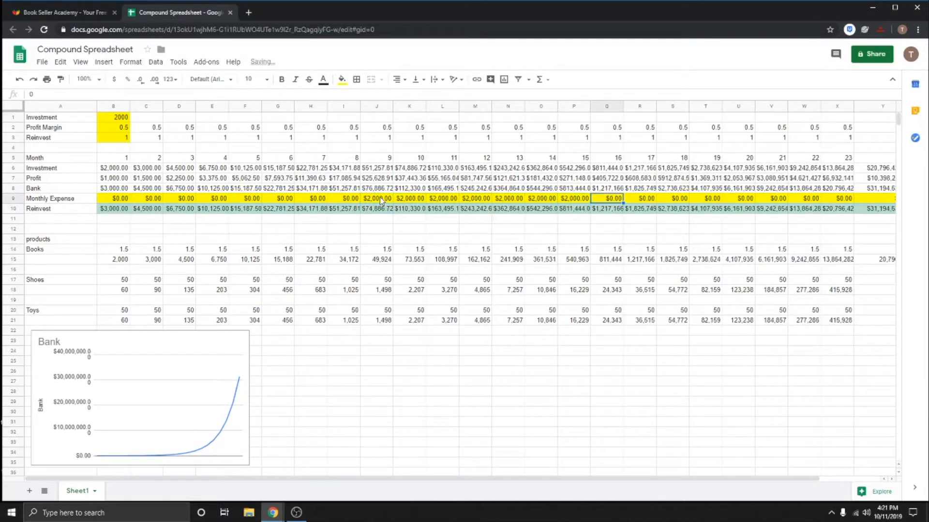
key(ctrl+v)
key(Right)
key(ctrl+v)
key(Right)
key(ctrl+v)
key(Right)
key(ctrl+v)
key(Right)
key(ctrl+v)
key(Right)
key(ctrl+v)
key(Right)
key(ctrl+v)
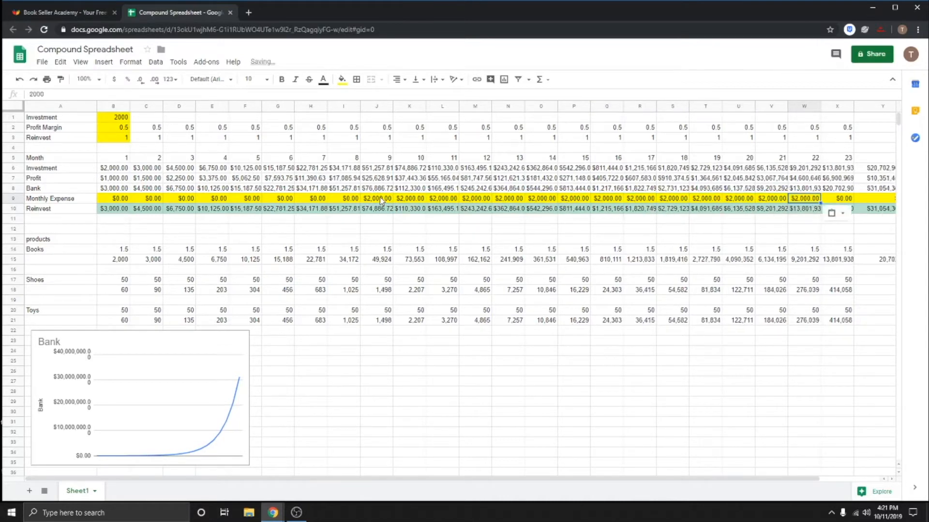
key(Right)
key(ctrl+v)
key(Right)
key(ctrl+v)
key(Left)
key(Left)
key(Left)
key(Left)
key(Left)
key(Left)
key(Left)
key(Left)
key(Left)
key(Left)
key(Left)
key(Left)
key(Left)
key(Left)
key(Left)
key(Left)
key(Left)
key(Left)
key(Left)
key(Left)
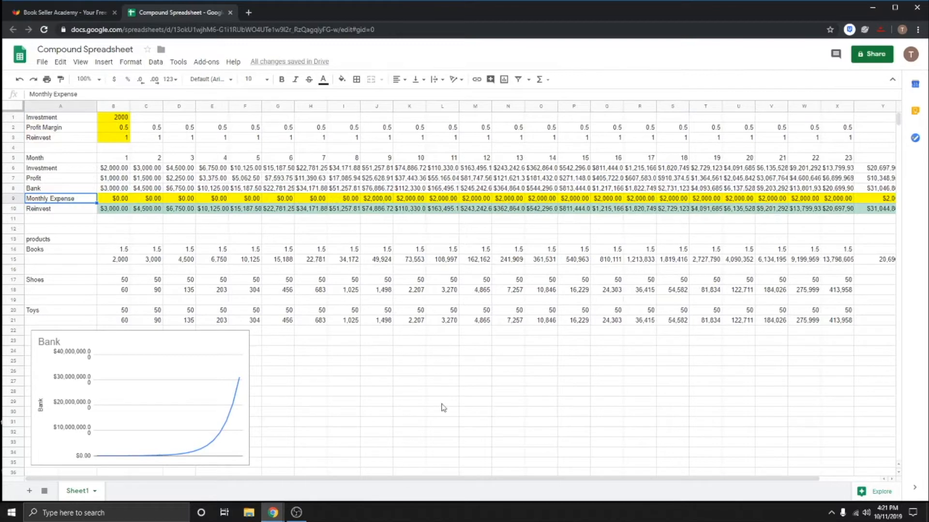
Review the Bank chart and the Monthly Expense cells from month 9 through month 24
click(345, 396)
click(223, 414)
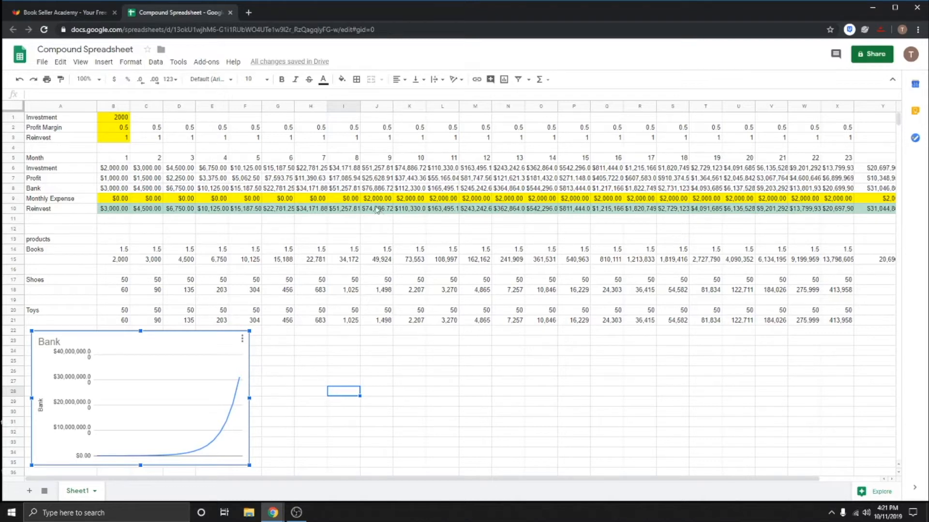
drag(368, 199, 869, 197)
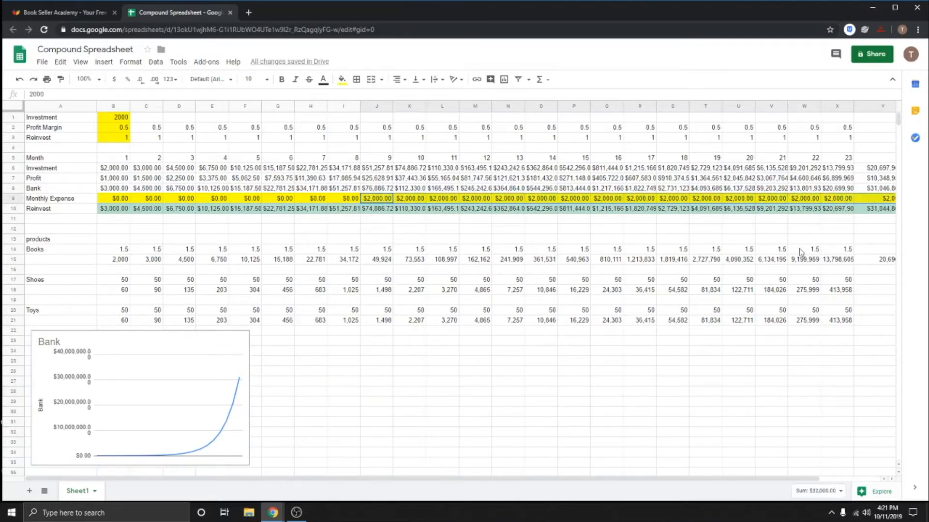
drag(627, 478, 681, 479)
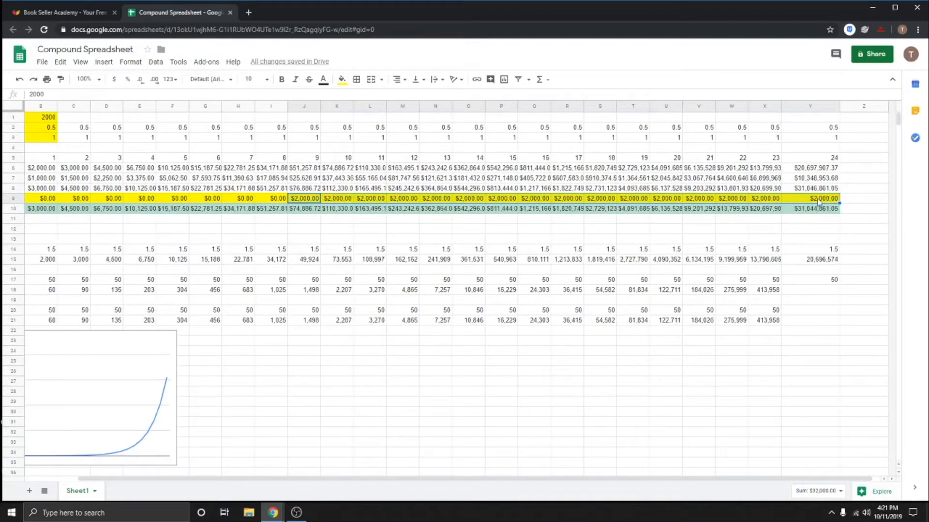
click(635, 382)
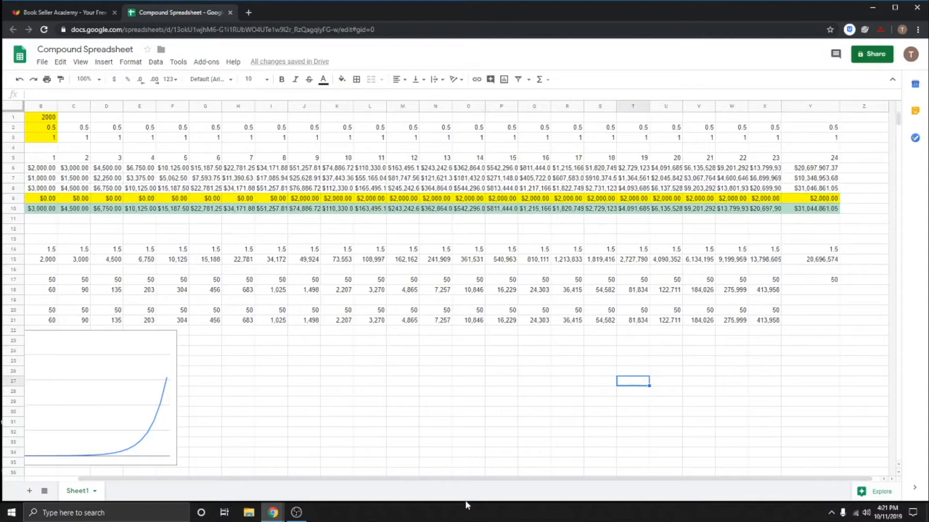
drag(485, 481, 419, 484)
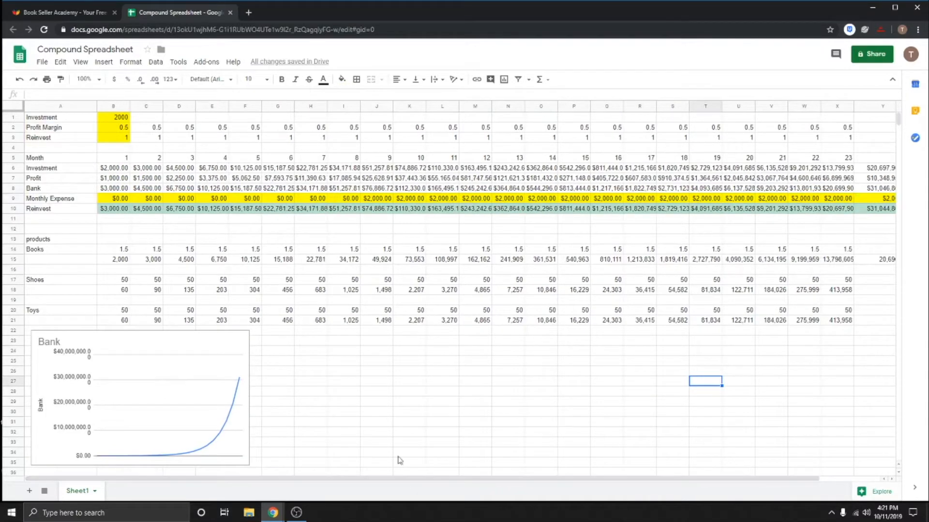
Set the Profit Margin in B2 to 0.2 to test lower profitability against the monthly expenses
click(118, 130)
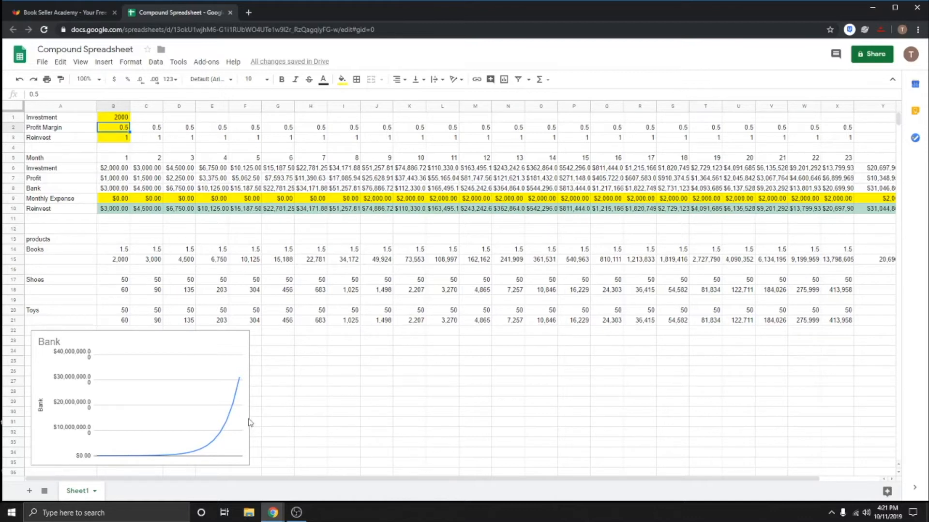
click(266, 422)
click(117, 131)
text(.2)
key(Return)
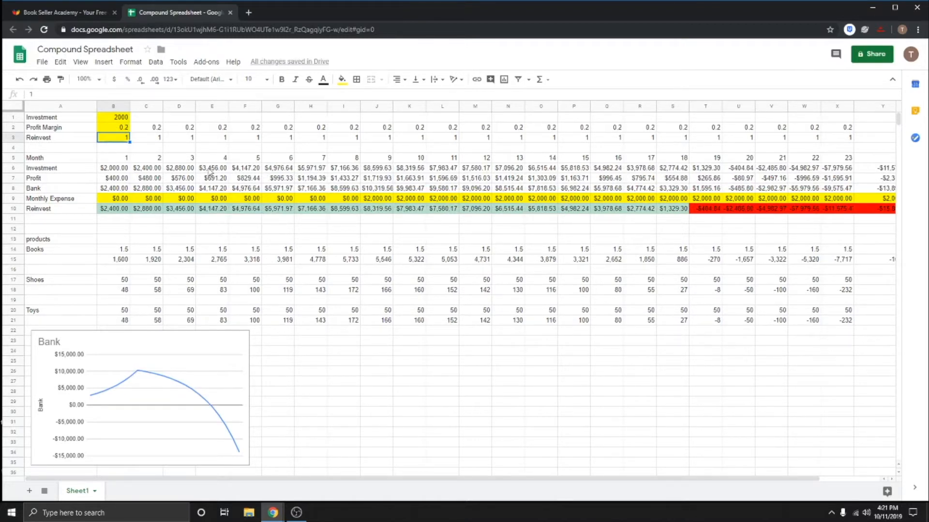
Set the Profit Margin in B2 back to 0.5
click(117, 130)
text(.5)
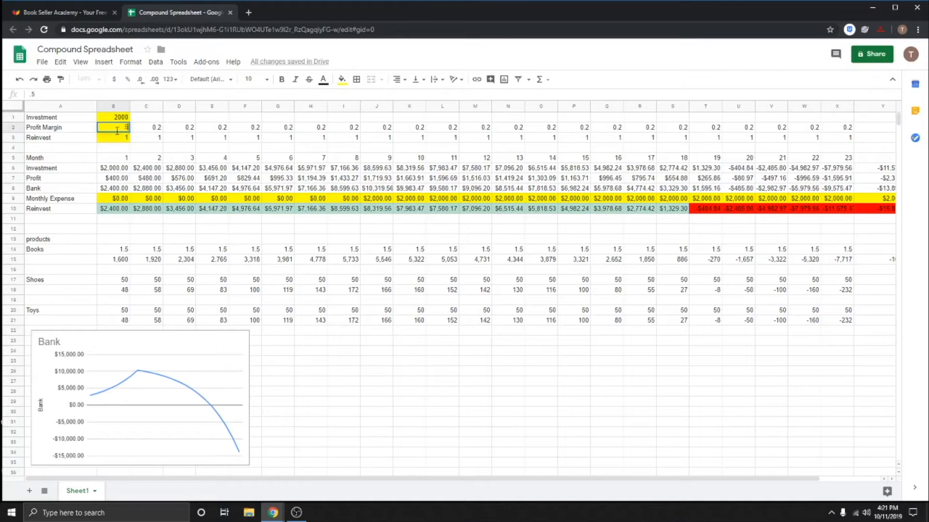
key(Return)
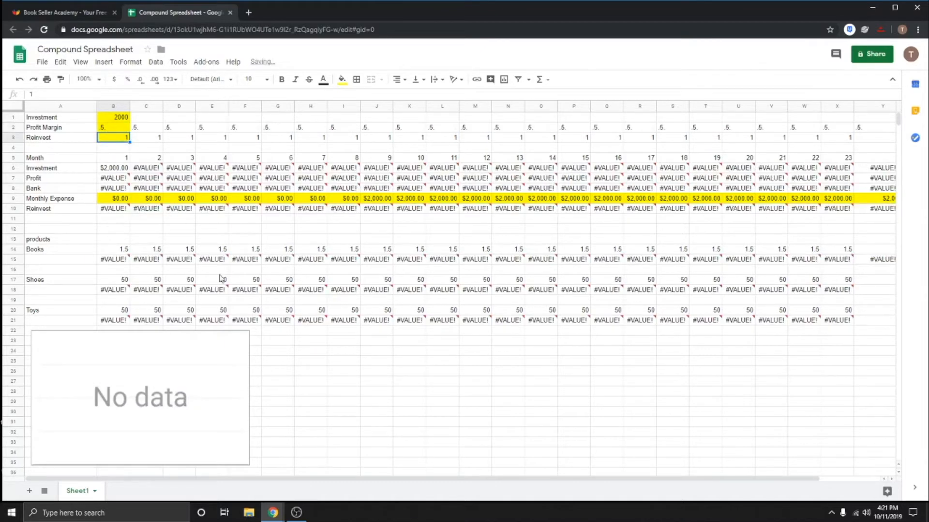
click(114, 130)
text(0.5)
key(Return)
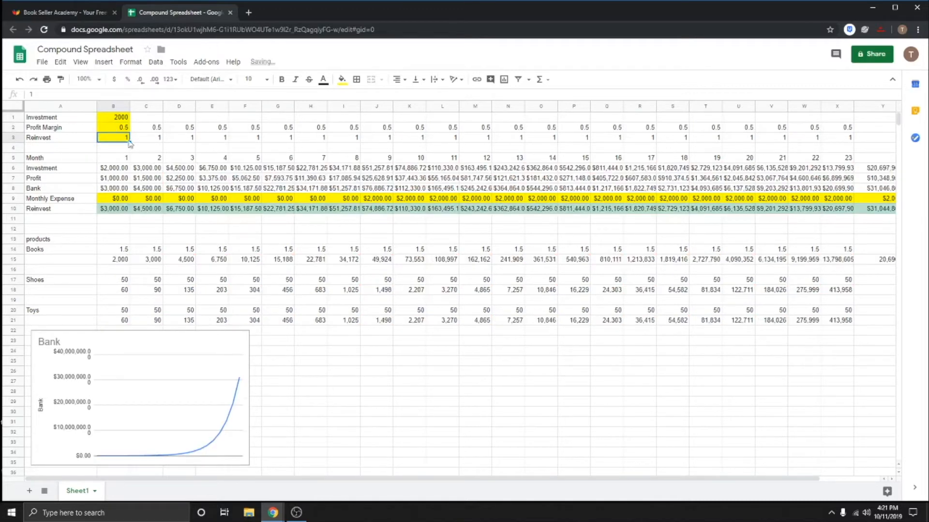
Set the starting Investment in B1 to 1000
click(371, 442)
click(117, 116)
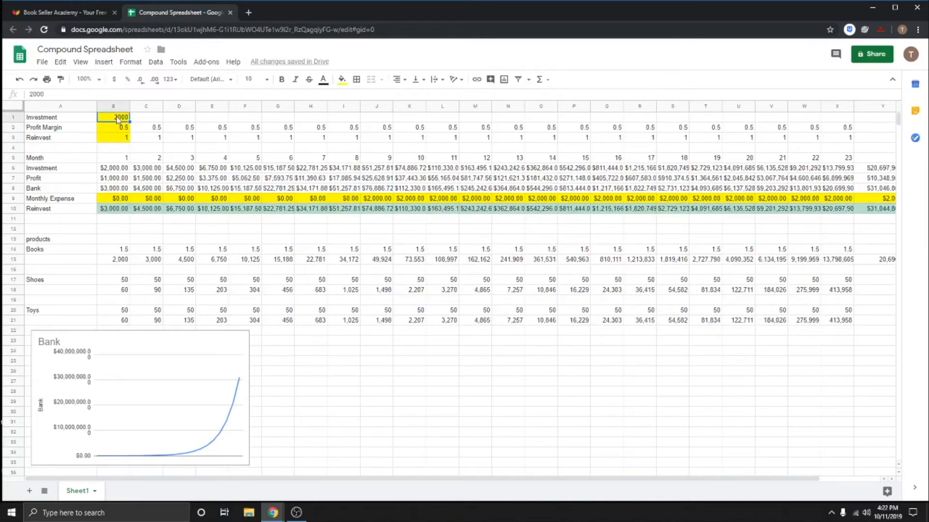
text(1000)
key(Return)
click(343, 341)
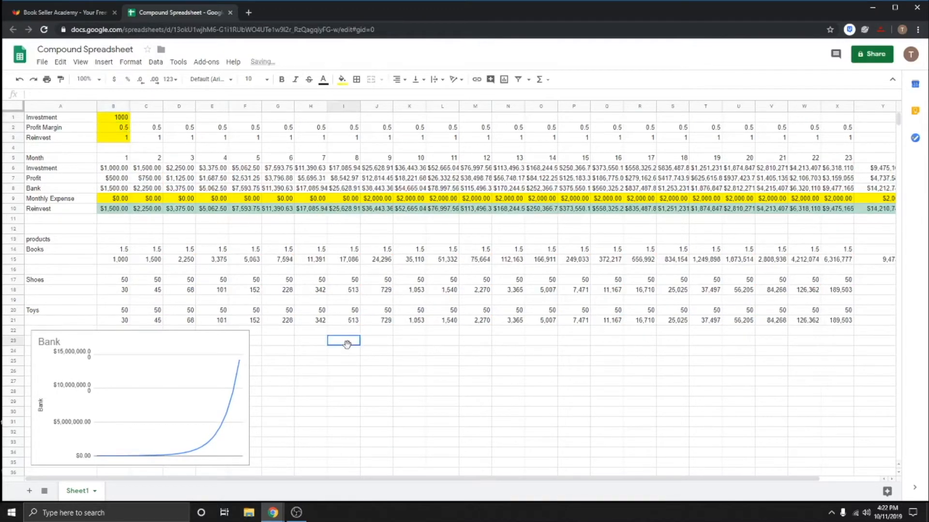
Copy the 2000 Monthly Expense from month 9 into months 8, 7, 6 and 5
click(348, 200)
click(373, 202)
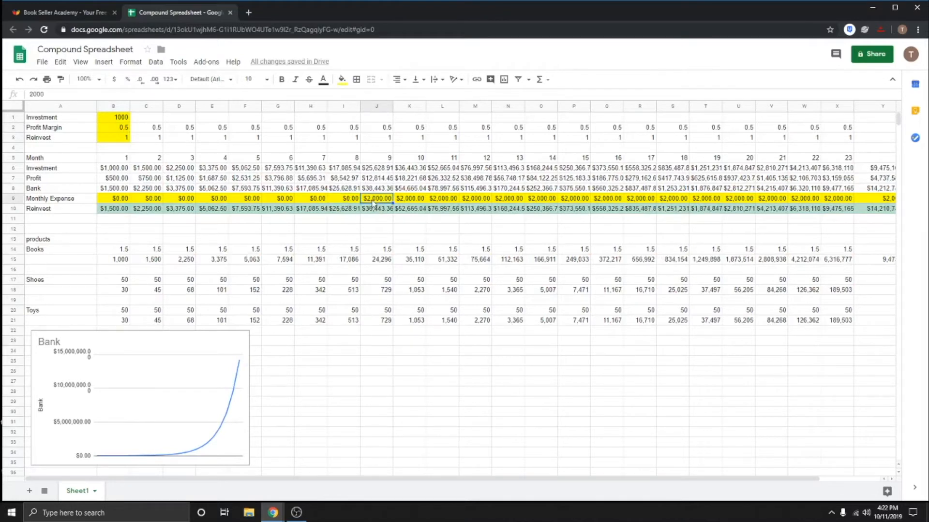
key(ctrl+c)
key(Left)
key(ctrl+v)
key(Left)
key(ctrl+v)
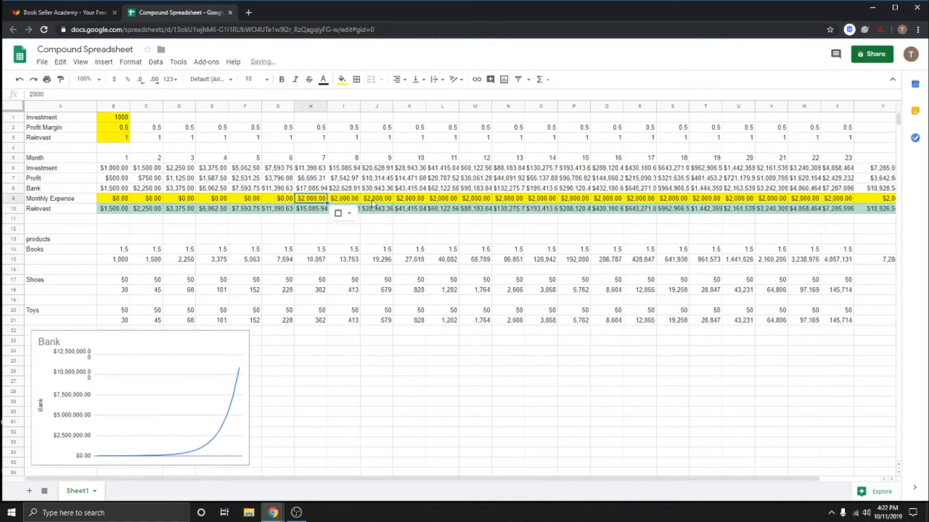
key(Left)
key(ctrl+v)
key(Left)
key(ctrl+v)
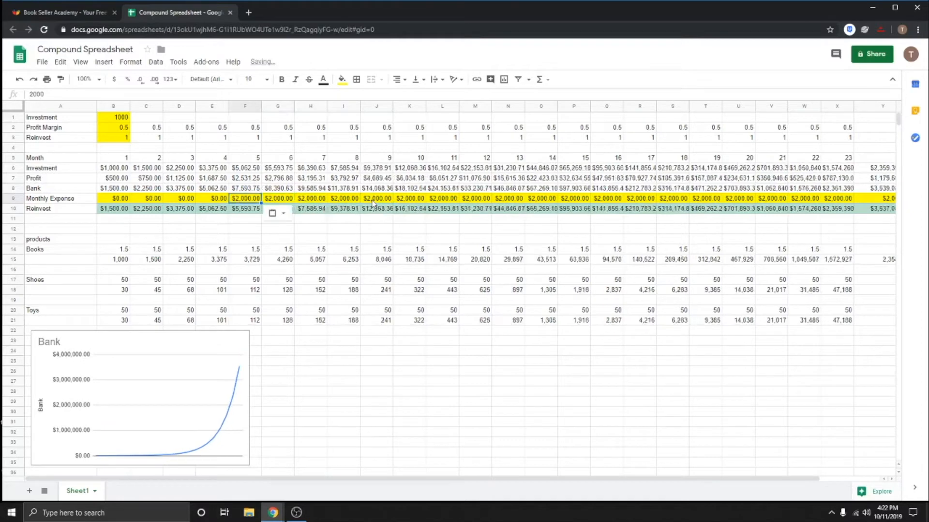
Try extending the 2000 Monthly Expense to month 4, and undo it
key(Left)
key(ctrl+v)
key(Right)
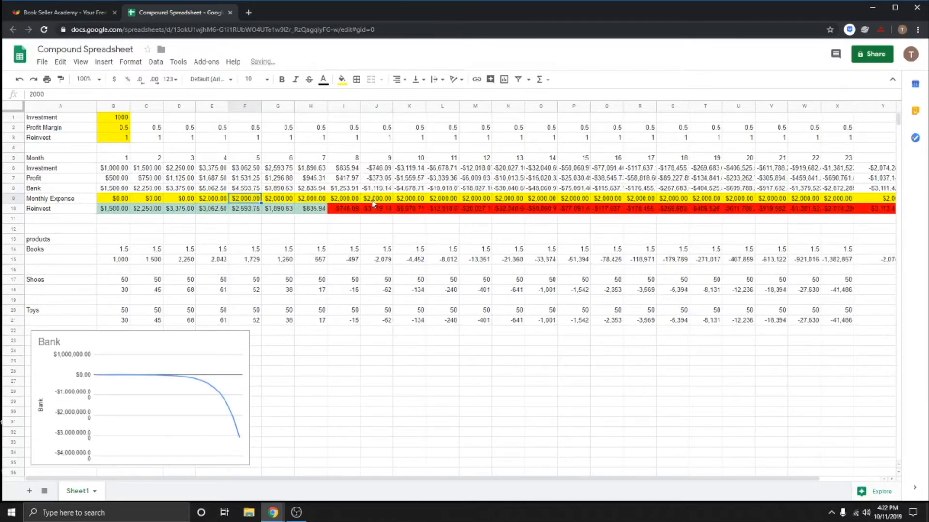
key(Left)
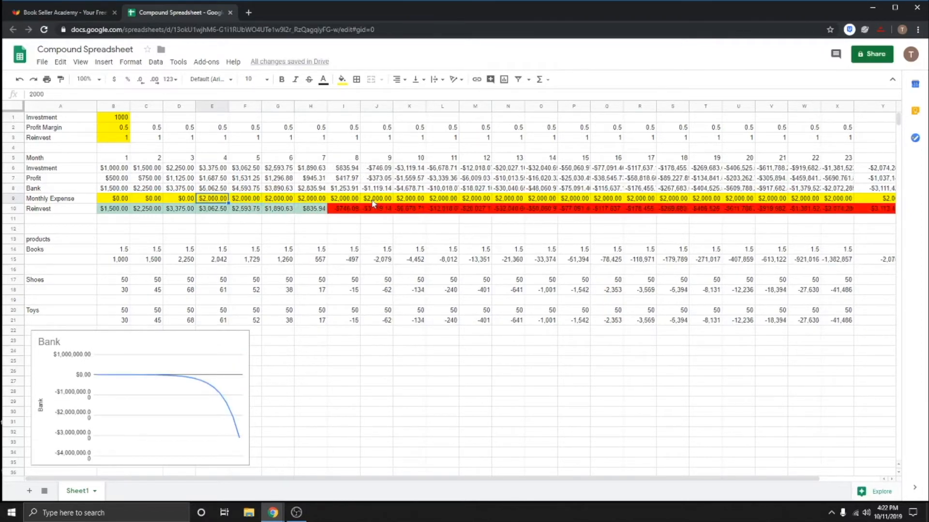
key(ctrl+z)
Examine the Bank amounts for months 3 through 6 and the Investment and Monthly Expense of month 5
key(Right)
key(Right)
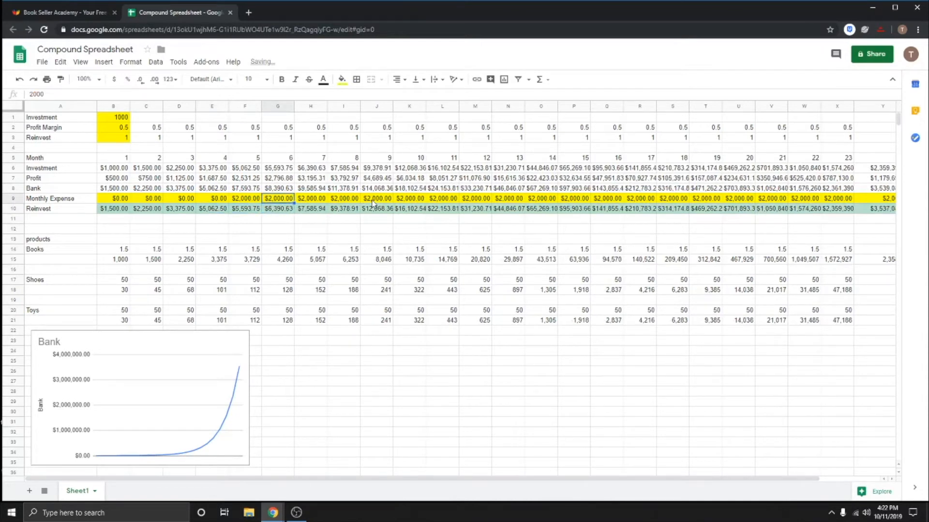
key(Up)
key(Left)
key(Left)
key(Left)
key(Right)
key(Right)
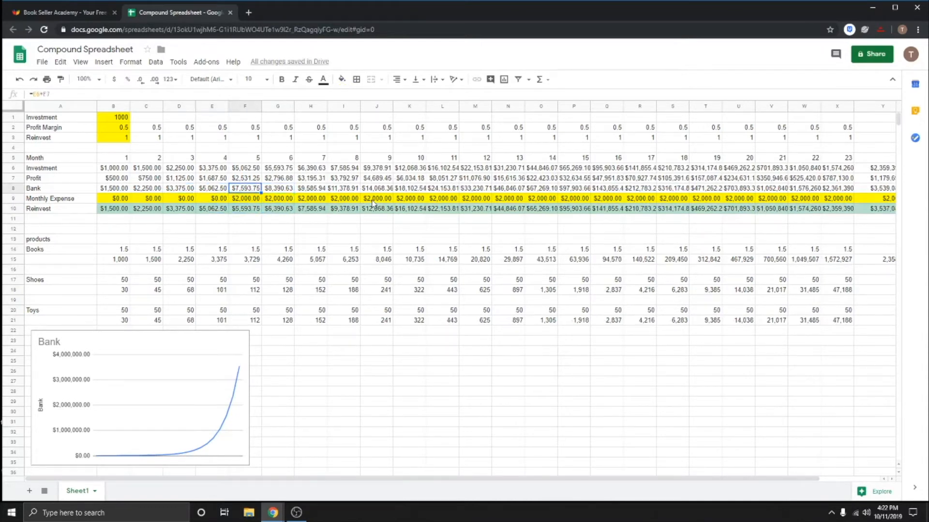
key(Down)
key(Up)
key(Up)
key(Up)
key(Up)
key(Up)
key(Up)
key(Up)
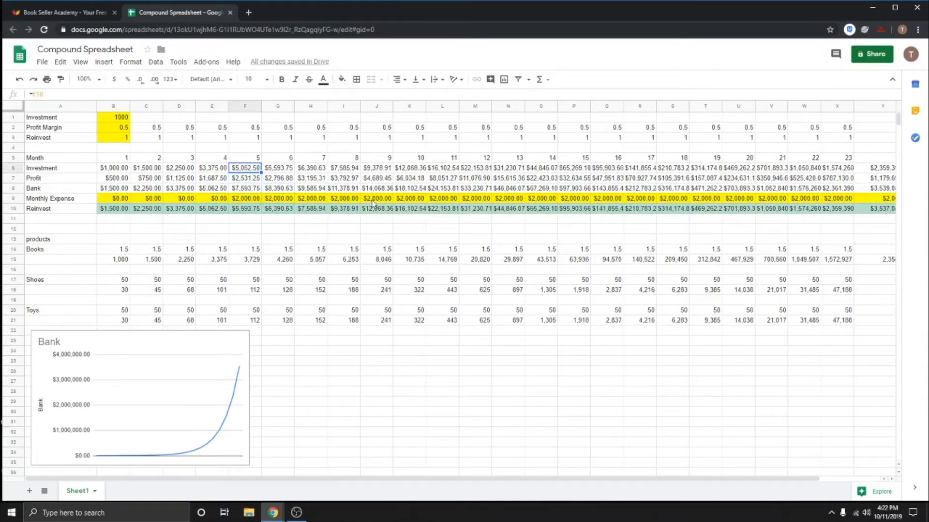
Review the month 1 column from the Profit Margin in B2 down to the Reinvest amount in B10
key(Left)
key(Left)
key(Left)
key(Left)
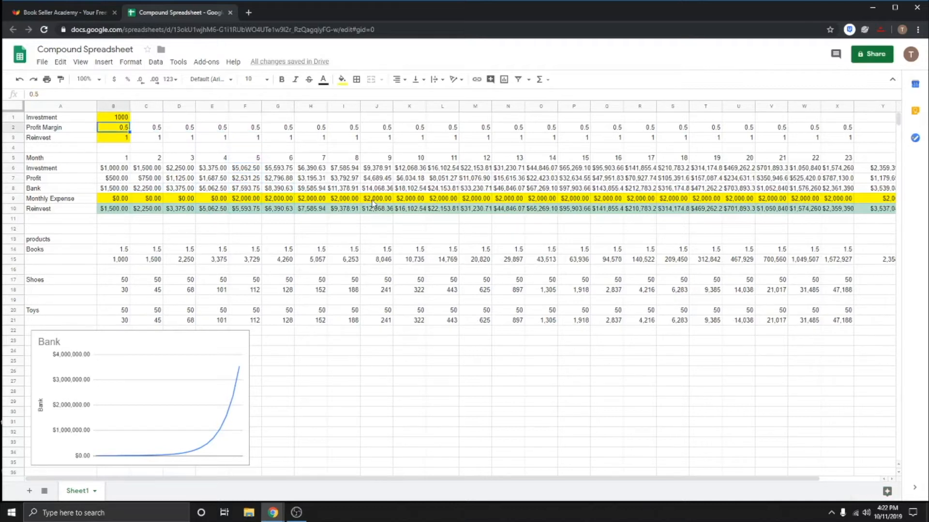
key(Down)
key(Down)
key(Down)
key(Down)
key(Down)
key(Down)
key(Down)
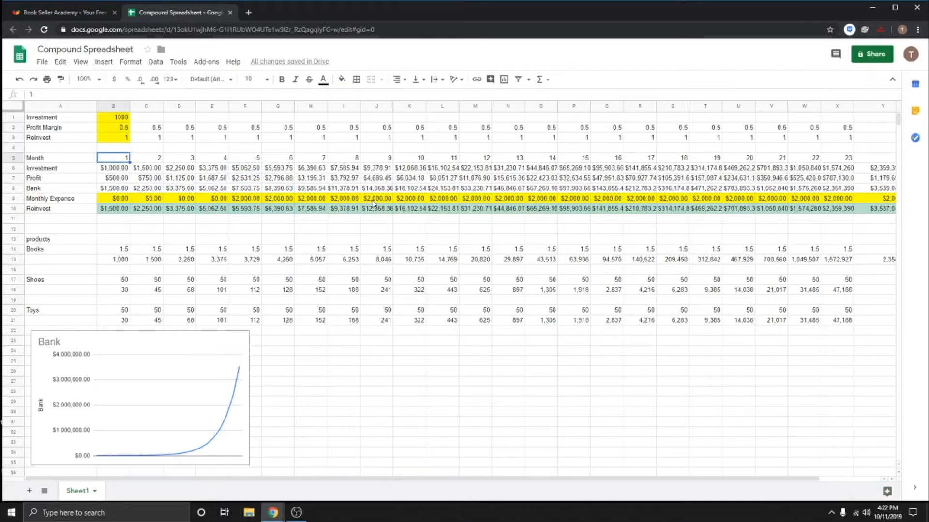
key(Down)
key(Down)
key(Up)
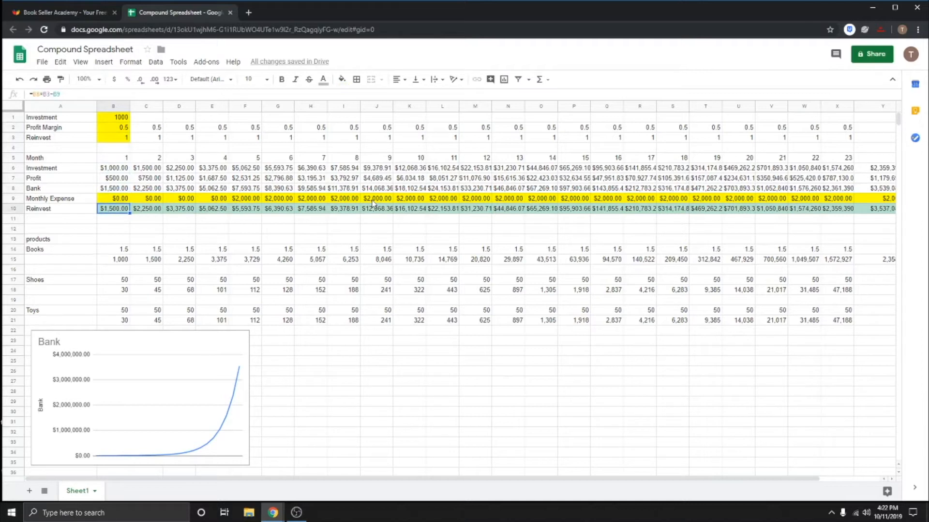
Review the Monthly Expense cells from month 1 through month 10
key(Up)
key(Right)
key(Right)
key(Right)
key(Right)
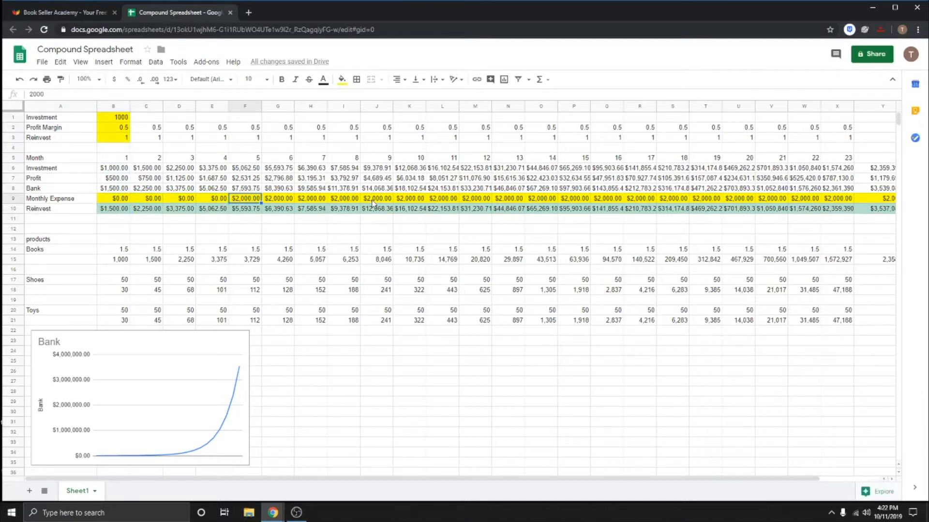
key(Right)
key(Right)
key(Left)
key(Left)
key(Right)
key(Right)
key(Right)
key(Right)
key(Right)
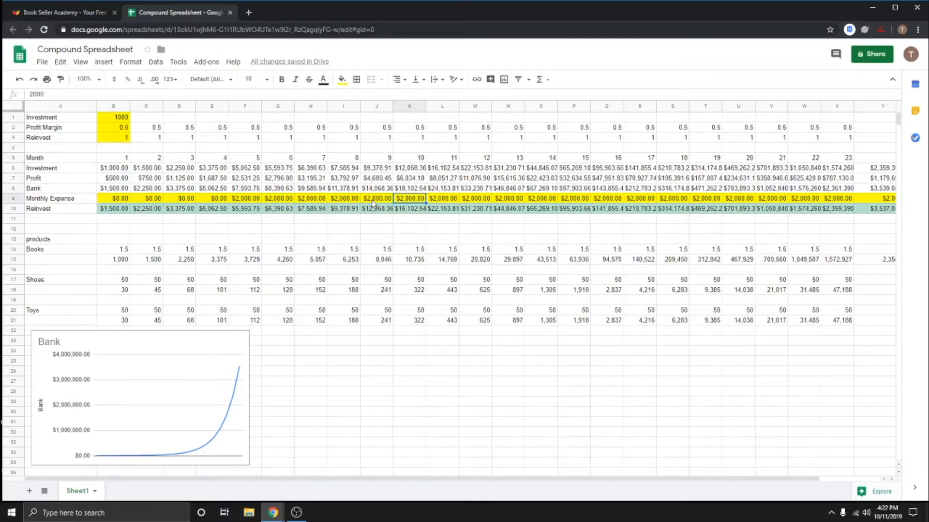
Examine the quantities of Books purchasable in row 15 across the months up to month 10
key(Down)
key(Down)
key(Down)
key(Down)
key(Down)
key(Down)
key(Left)
key(Left)
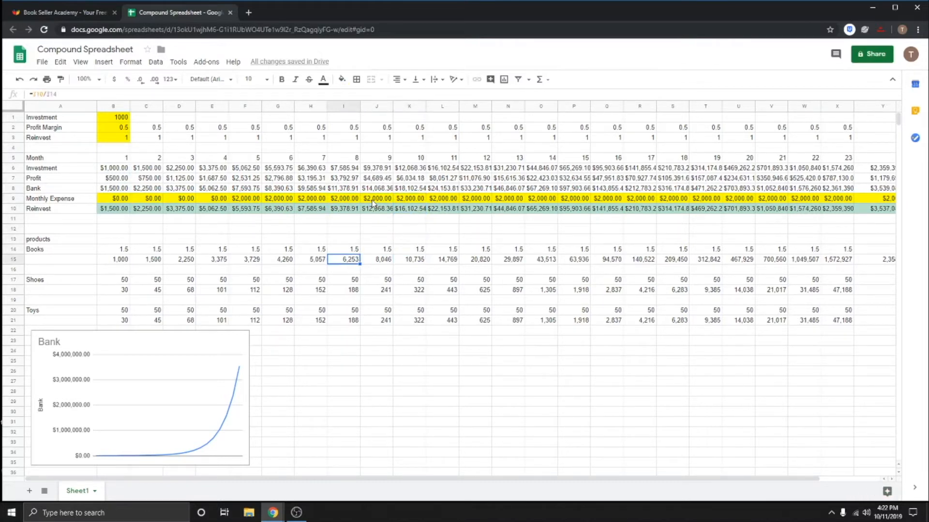
key(Left)
key(Left)
key(Left)
key(Left)
key(Left)
key(Right)
key(Right)
key(Right)
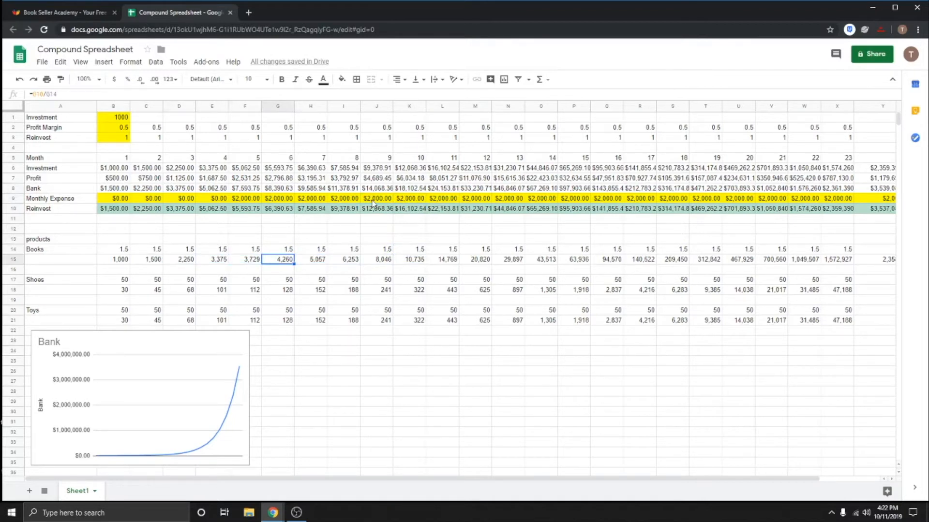
key(Right)
key(Right)
key(Right)
key(Right)
key(Left)
key(Left)
key(Left)
key(Left)
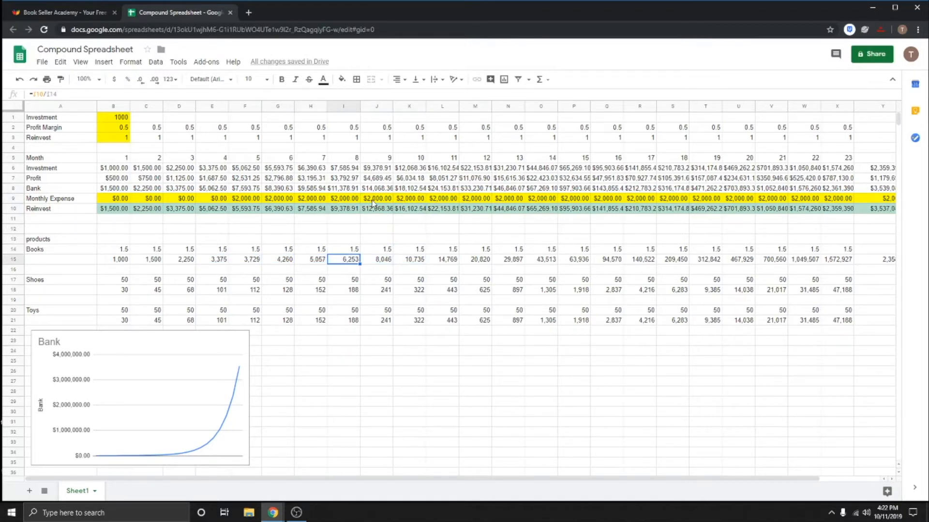
Compare the purchasable Books quantities in row 15 for months 9, 10 and 11
key(Right)
key(Right)
key(Right)
key(Right)
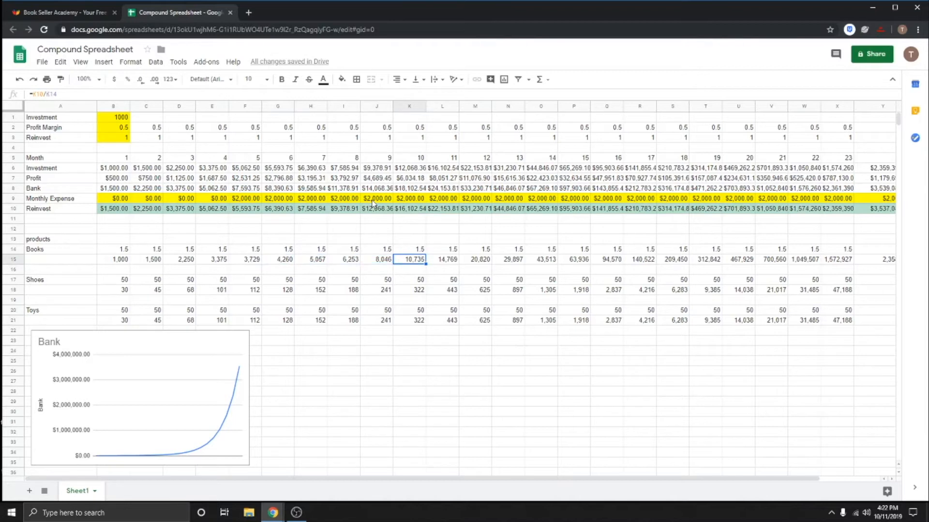
key(Left)
key(Down)
key(Down)
key(Up)
key(Up)
key(Right)
key(Right)
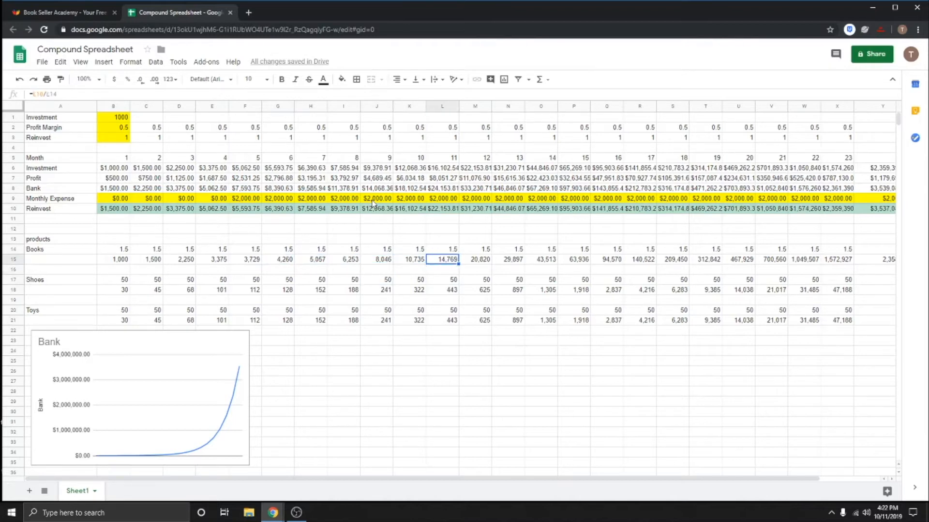
key(Left)
key(Left)
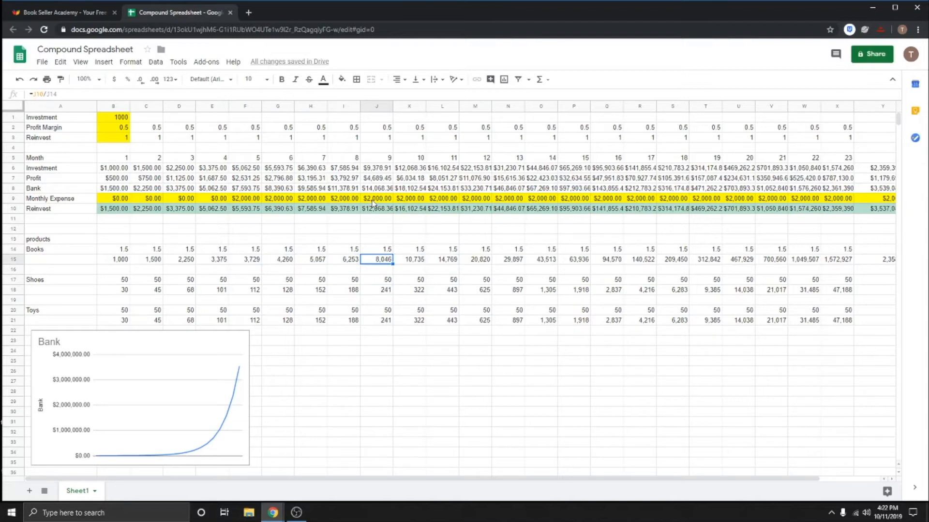
key(Right)
key(Right)
key(Left)
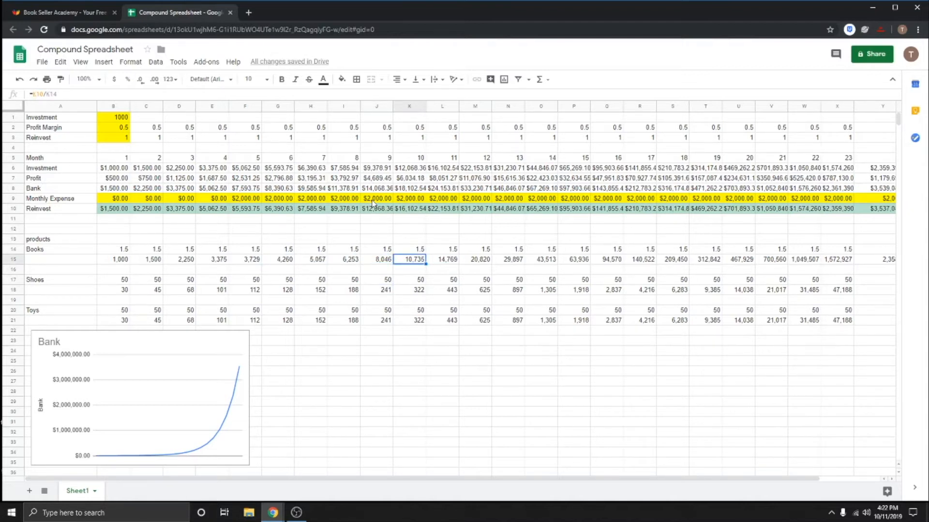
Set the Profit Margin in B2 to 2
key(Left)
key(Left)
key(Left)
key(Left)
key(Left)
key(Left)
key(Left)
key(Left)
key(Left)
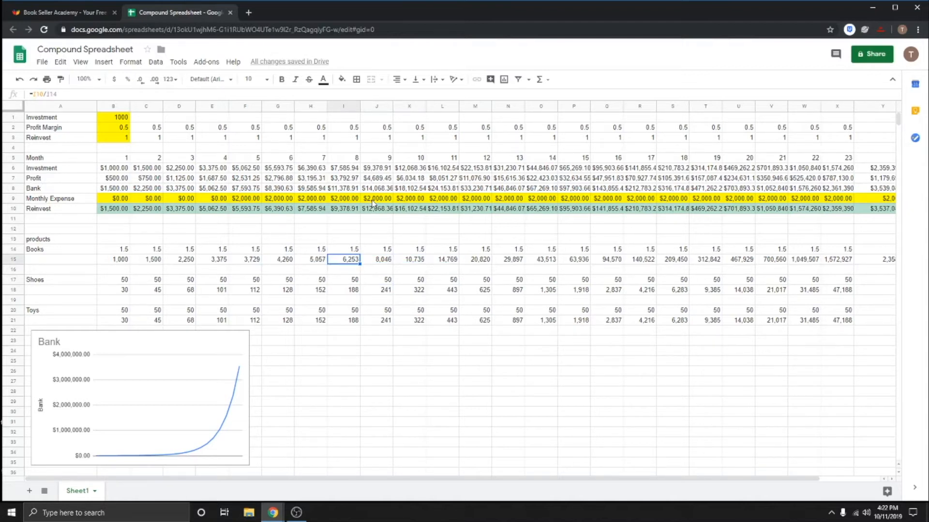
key(Up)
key(Up)
key(Up)
key(Up)
key(Up)
key(Up)
key(Up)
key(Up)
key(Up)
key(Up)
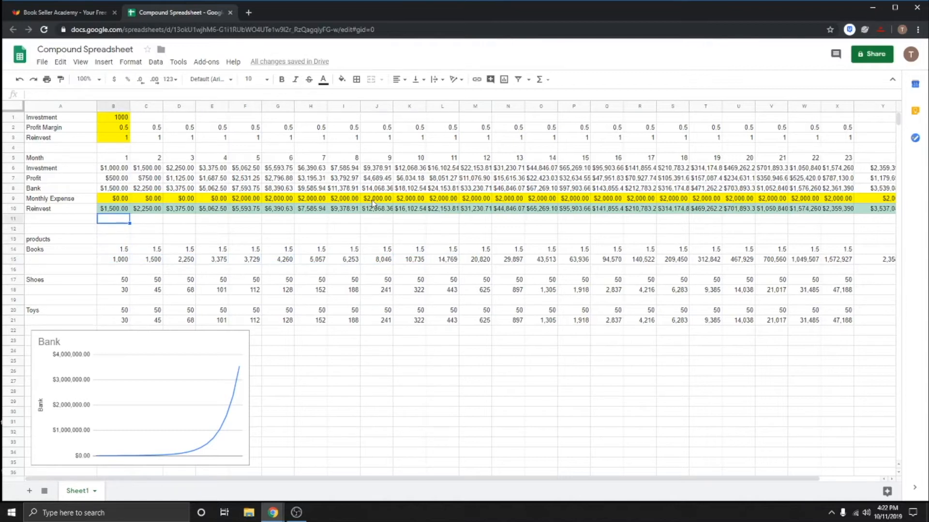
key(Up)
key(Up)
key(Up)
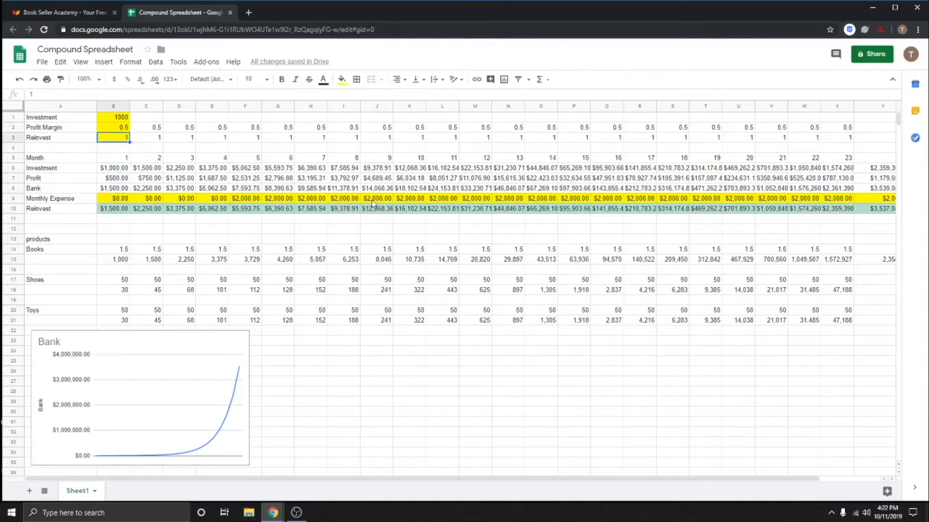
text(2)
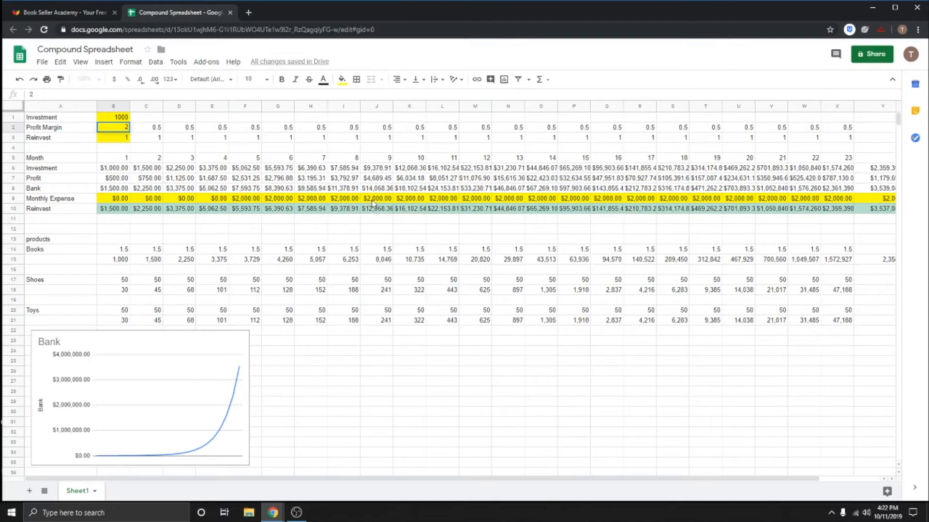
key(Return)
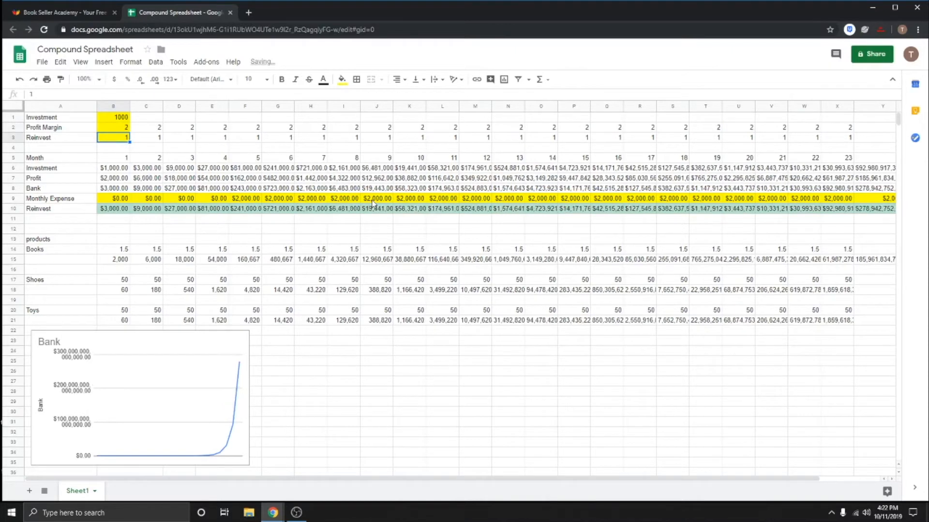
Set the Profit Margin in B2 to 3
key(Up)
text(3)
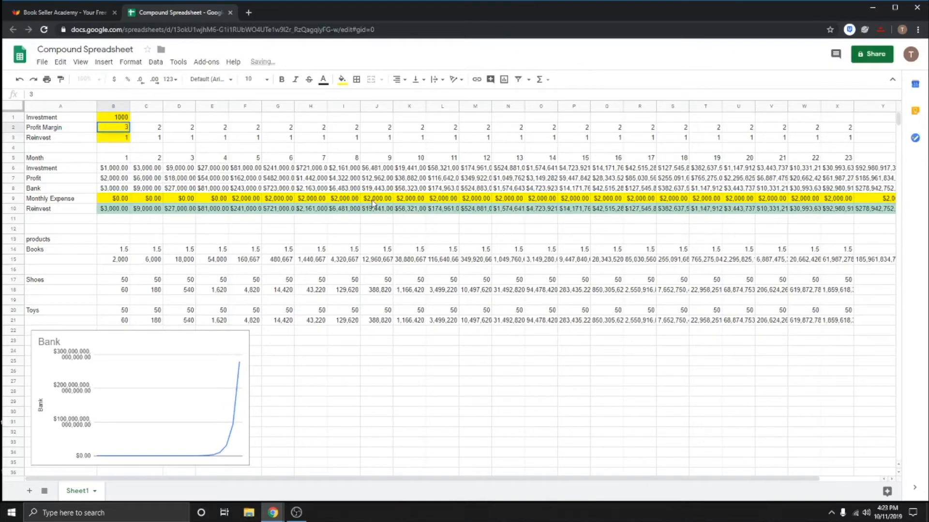
key(Return)
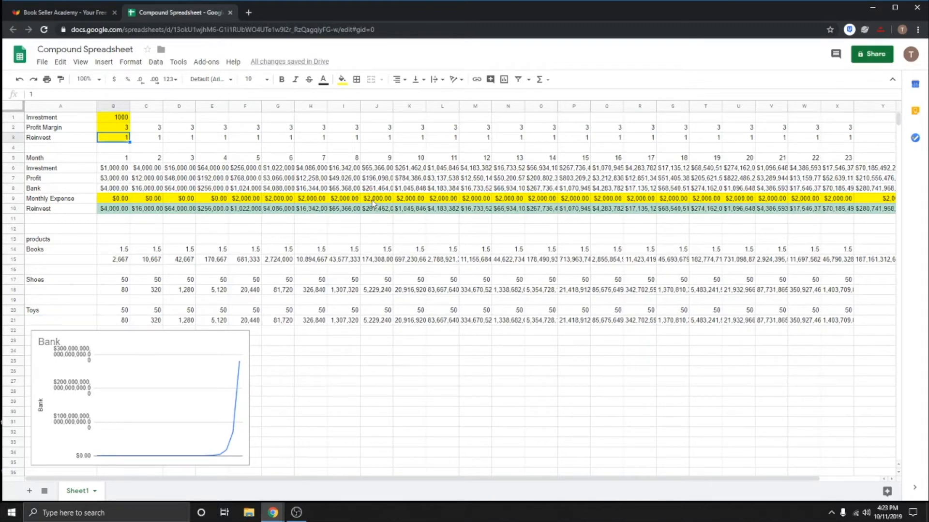
Review the month 1 column down to the products section and the Monthly Expense cells through month 5 under the new margin
key(Down)
key(Down)
key(Down)
key(Down)
key(Down)
key(Down)
key(Down)
key(Down)
key(Down)
key(Down)
key(Down)
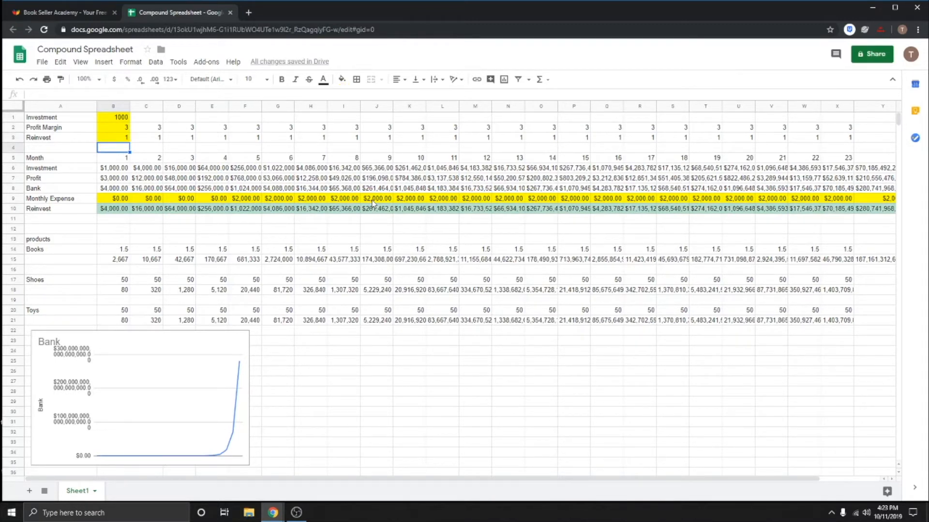
key(Up)
key(Up)
key(Up)
key(Up)
key(Up)
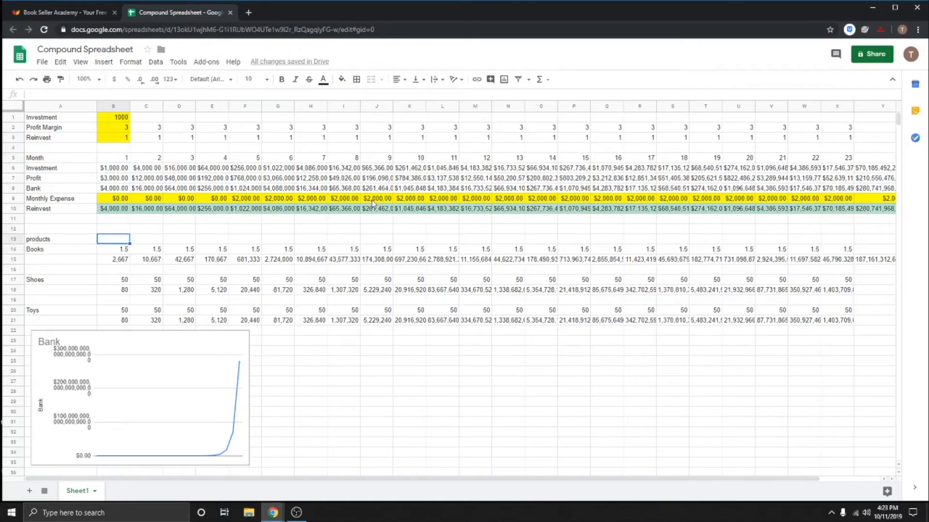
key(Right)
key(Right)
key(Right)
key(Right)
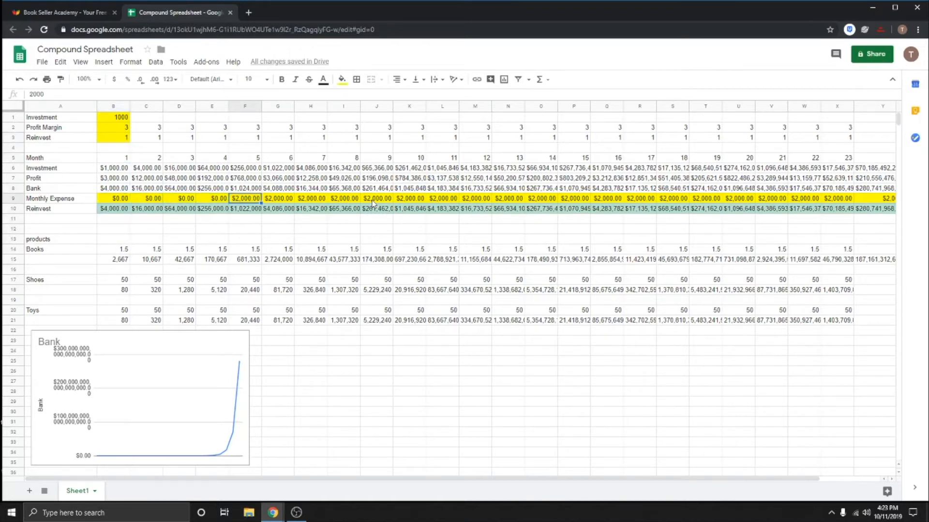
key(Left)
key(Left)
key(Left)
key(Left)
key(Up)
key(Up)
key(Up)
key(Up)
key(Up)
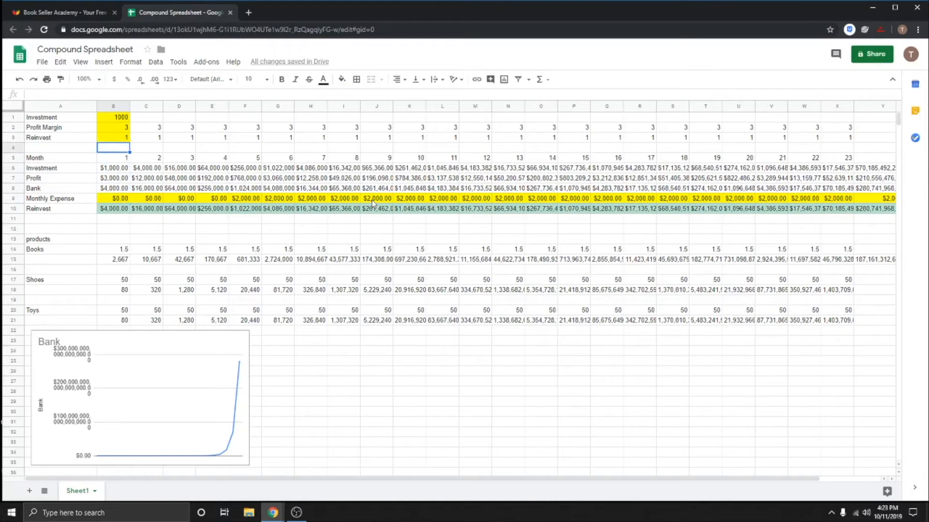
key(Up)
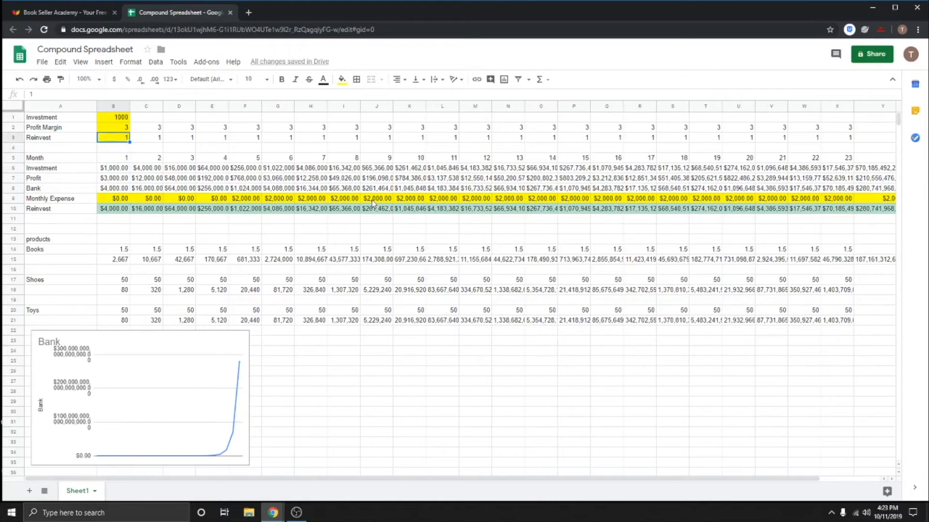
Review the month 1 column down to the Reinvest row and compare the Books quantities of months 1 and 2
key(Down)
key(Down)
key(Down)
key(Down)
key(Down)
key(Down)
key(Down)
key(Down)
key(Down)
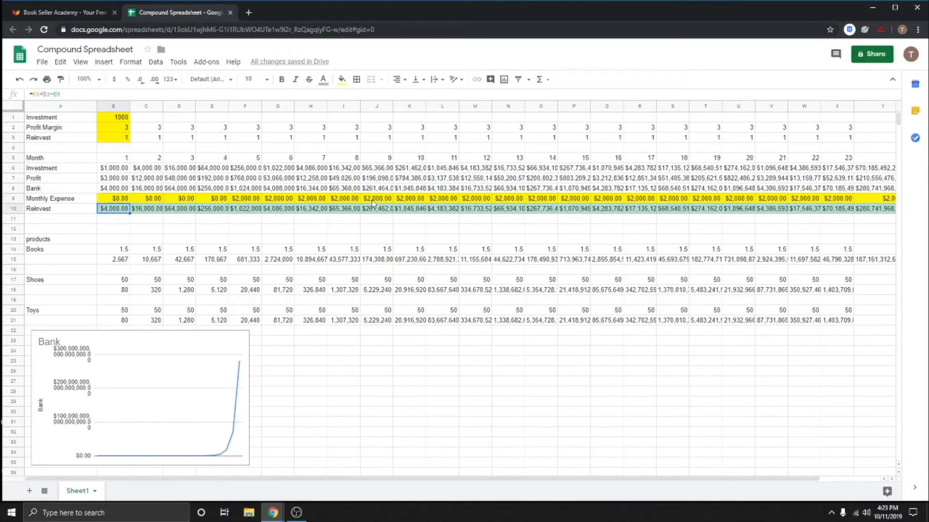
key(Down)
key(Down)
key(Down)
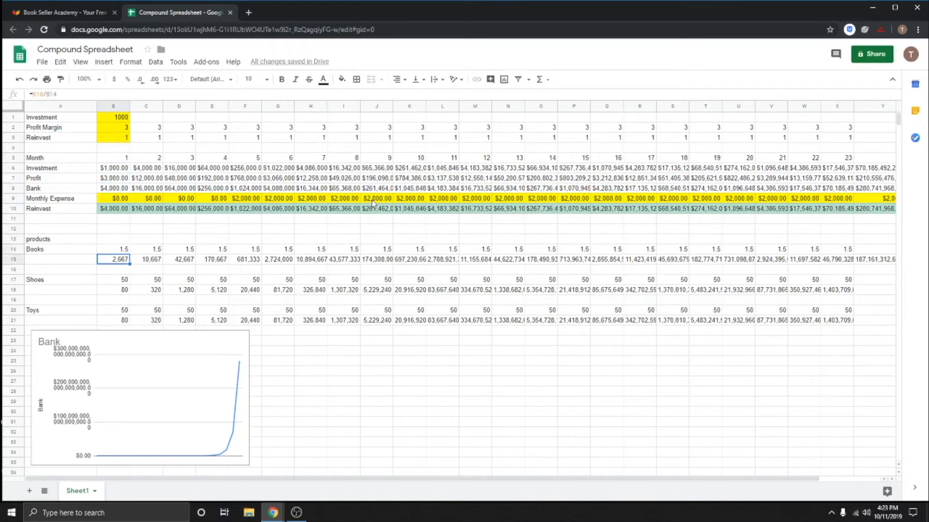
key(Right)
key(Left)
key(Right)
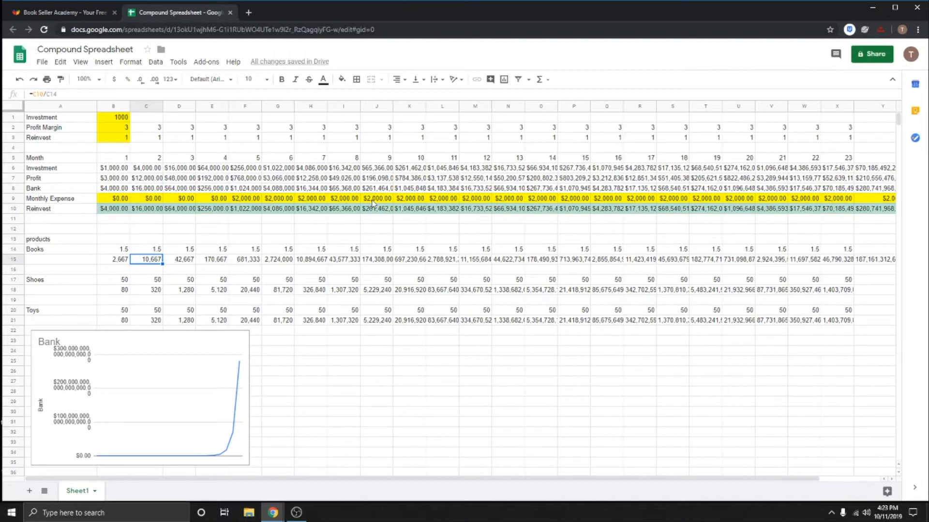
Set the Profit Margin in B2 back to 2
key(Up)
key(Up)
key(Up)
key(Up)
key(Up)
key(Up)
key(Up)
key(Up)
key(Up)
key(Up)
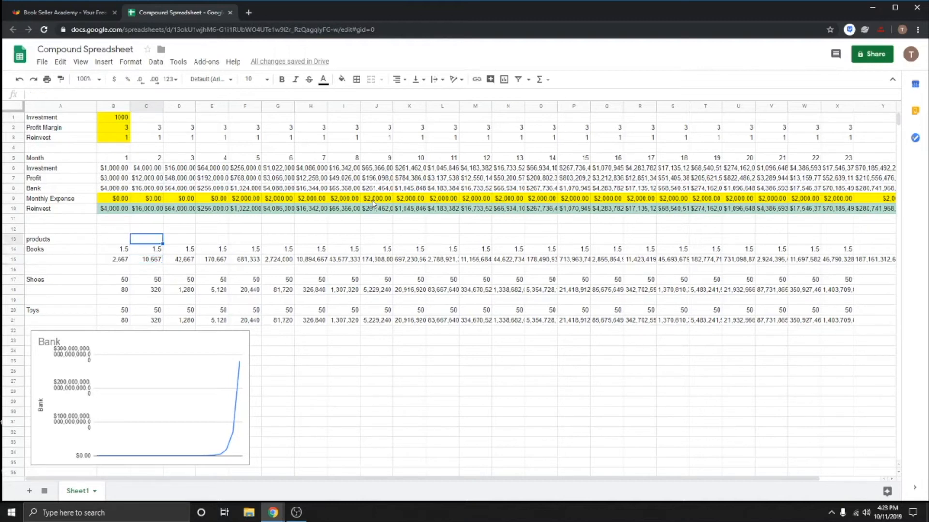
key(Up)
key(Up)
key(Up)
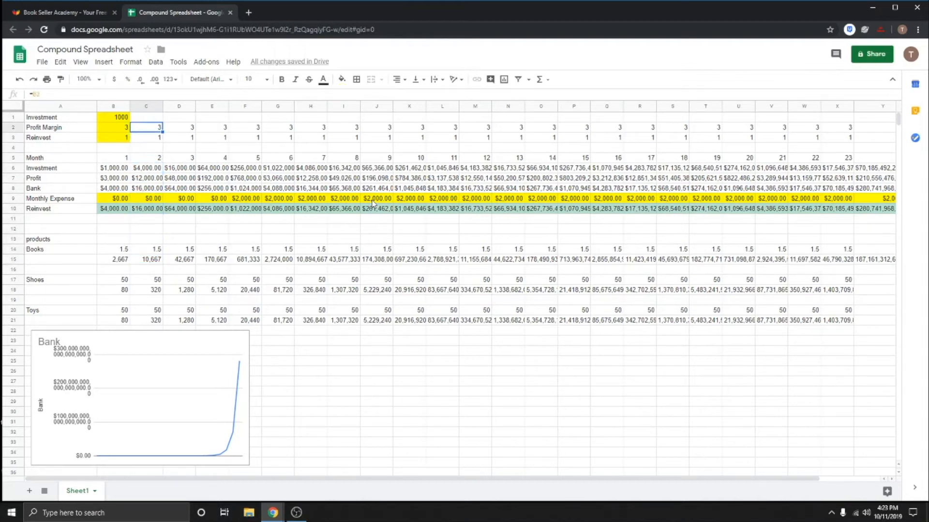
key(Left)
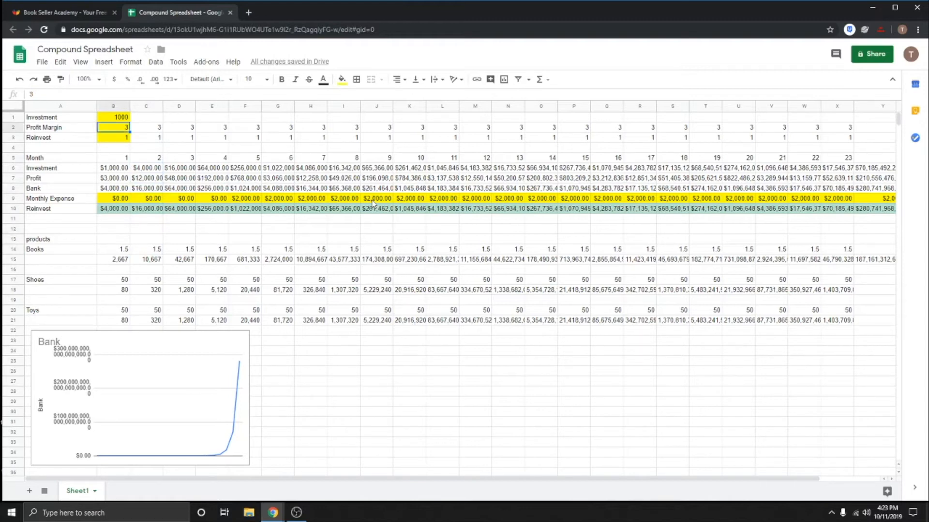
text(20)
key(BackSpace)
key(Return)
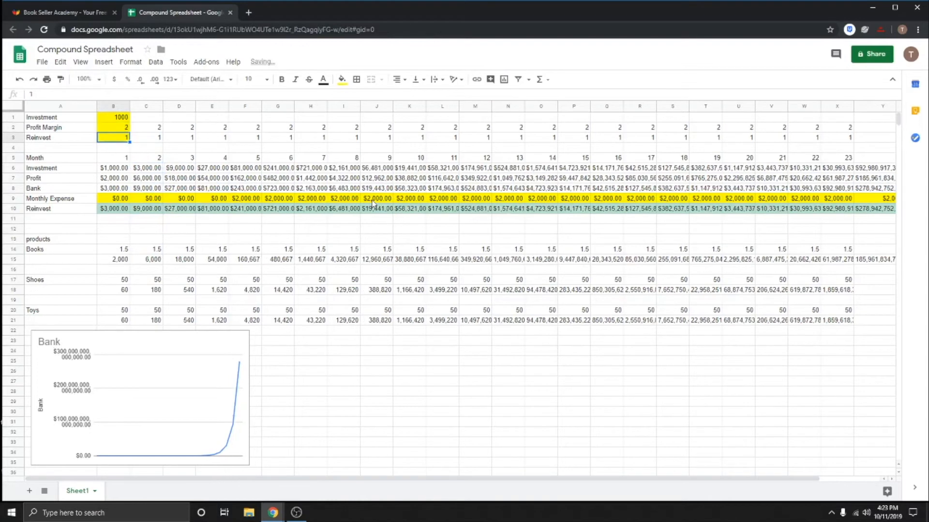
Examine the Books quantities for months 5 and 6 in row 15 and the month 5 Monthly Expense
key(Down)
key(Down)
key(Down)
key(Down)
key(Down)
key(Down)
key(Down)
key(Down)
key(Down)
key(Down)
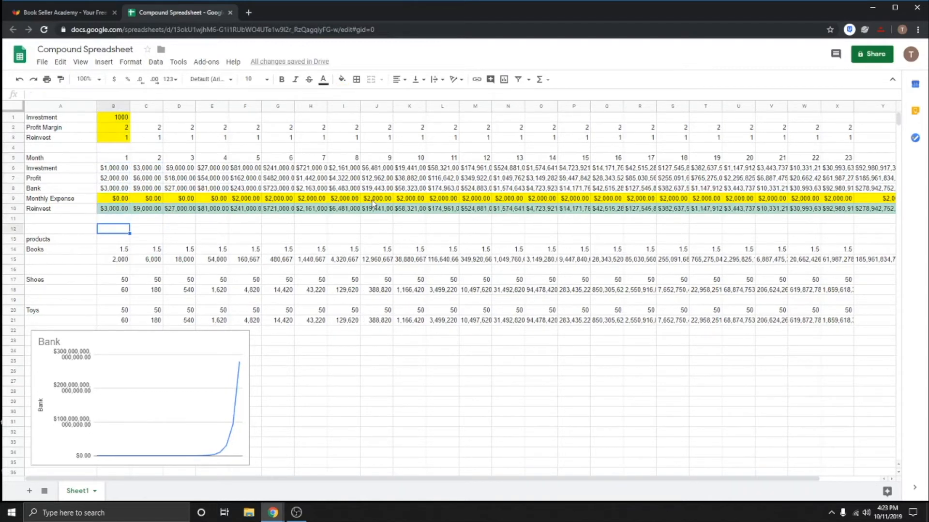
key(Right)
key(Right)
key(Right)
key(Right)
key(Down)
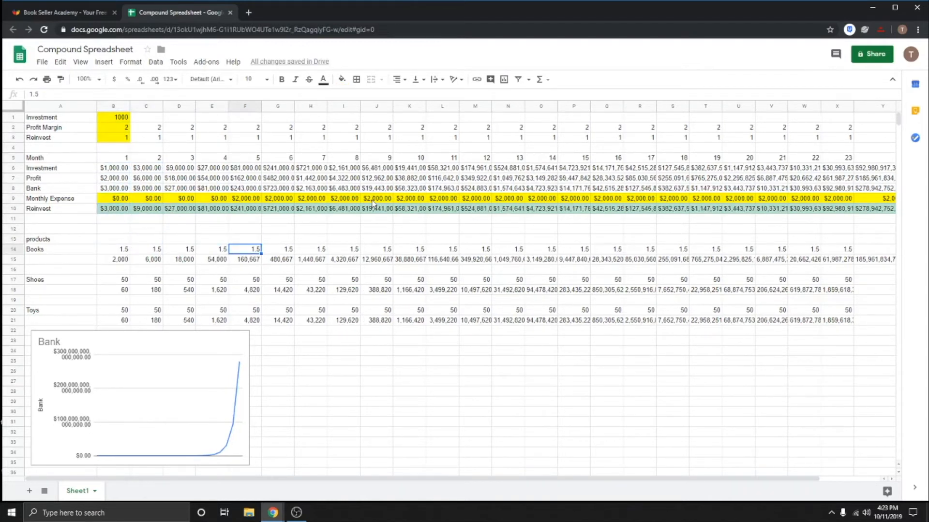
key(Down)
key(Right)
key(Up)
key(Up)
key(Up)
key(Up)
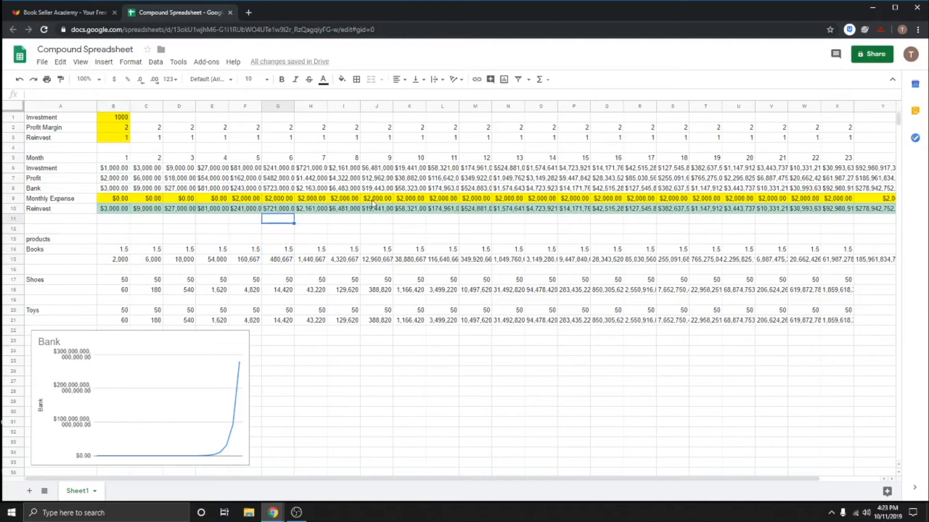
key(Down)
key(Down)
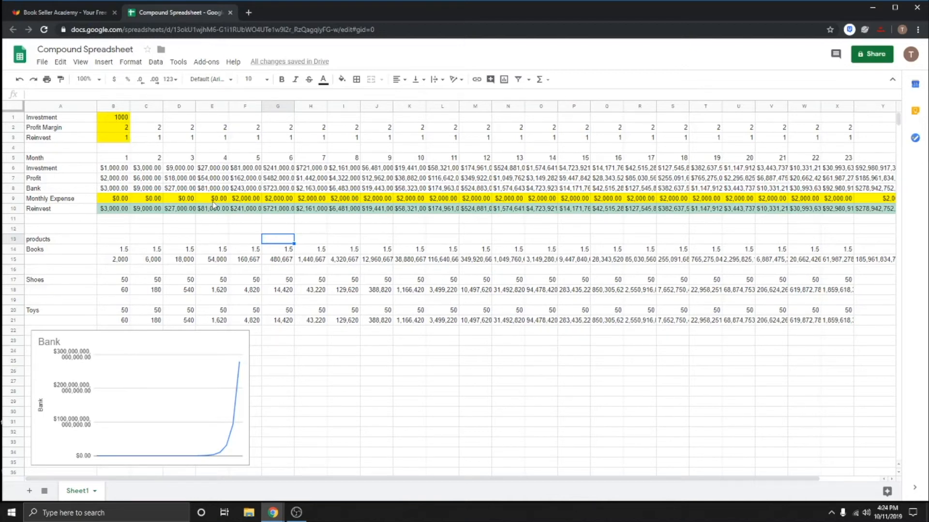
click(247, 199)
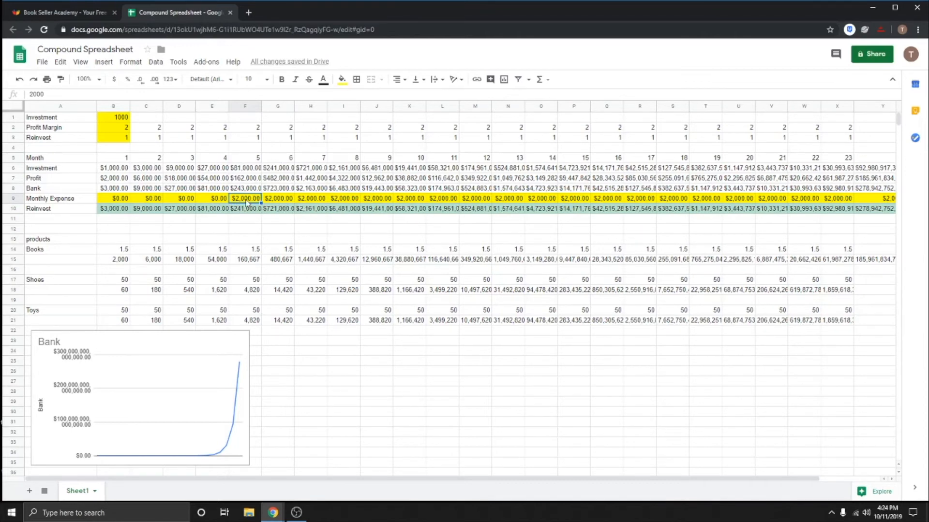
Set the Profit Margin in B2 to 0.20
click(121, 128)
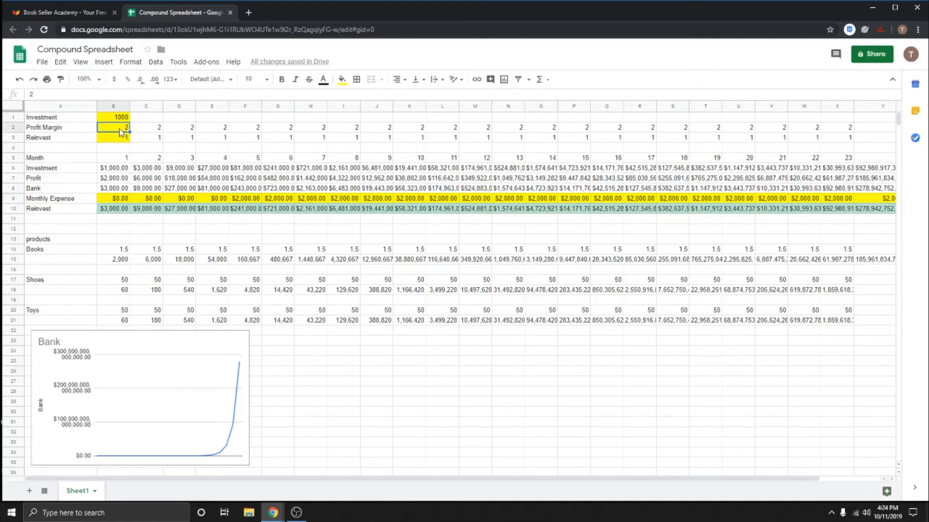
key(BackSpace)
text(.20)
key(Return)
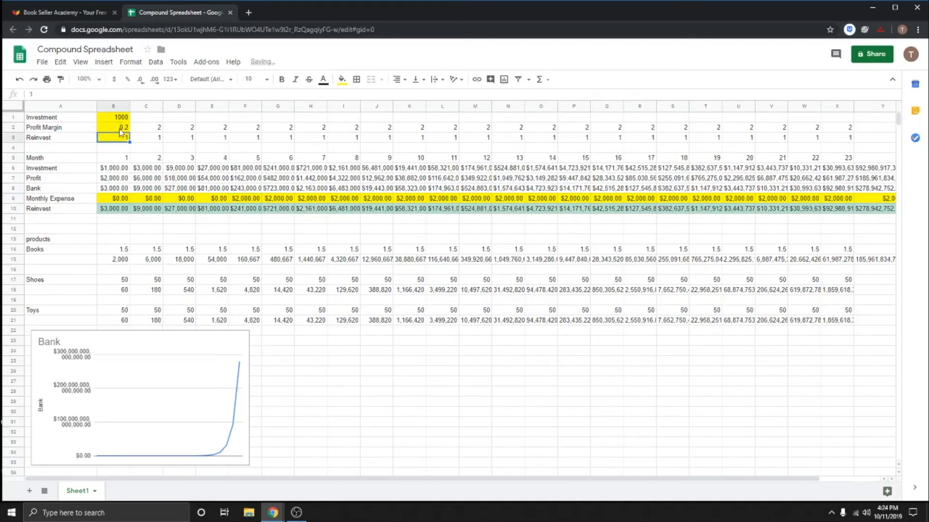
click(309, 229)
Set the Monthly Expense to 0 for months 5, 6 and 7 in cells F9 to H9
click(246, 200)
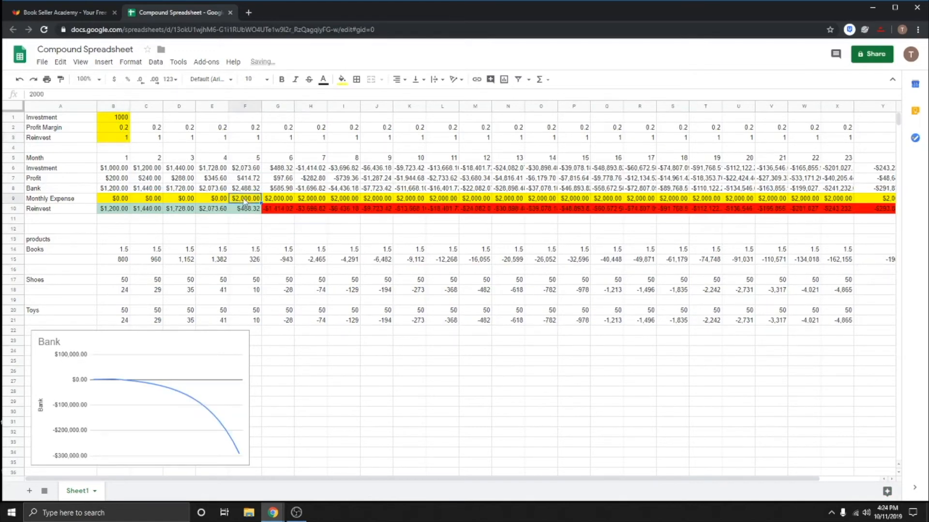
text(0)
key(Return)
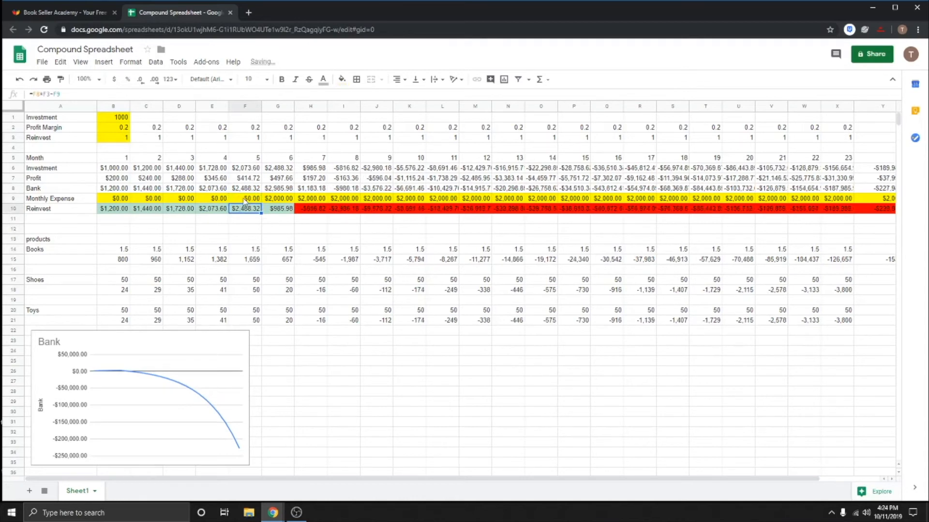
key(Up)
key(Right)
text(0)
key(Return)
key(Right)
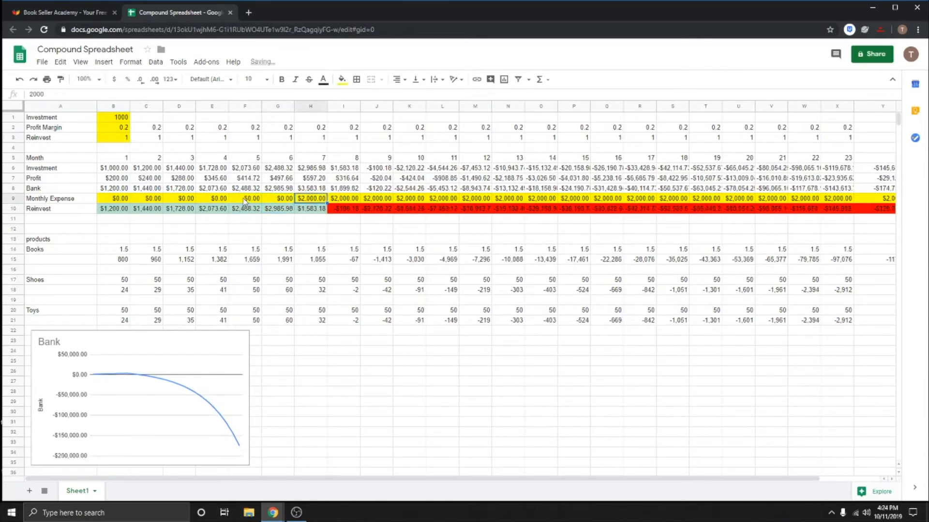
text(0)
key(Return)
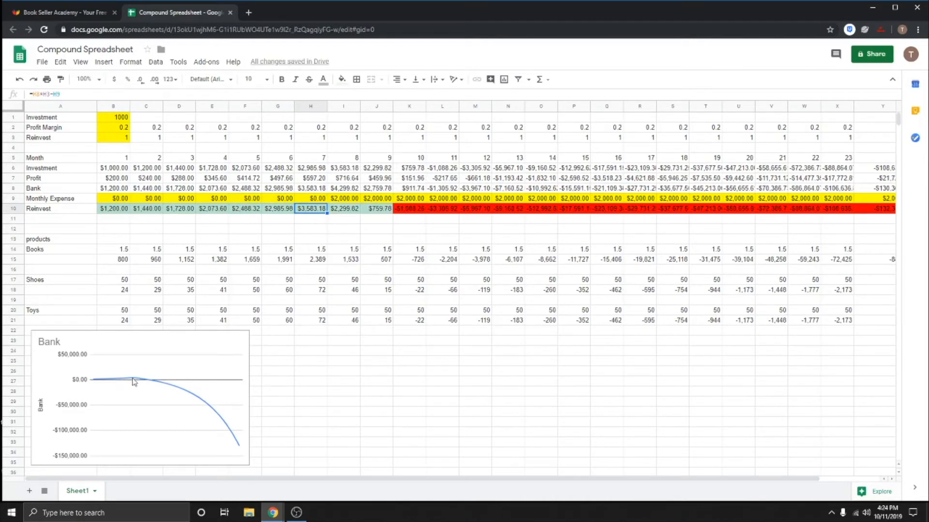
Set the Monthly Expense to 0 for months 8 through 11 in cells I9 to L9
click(352, 200)
text(0)
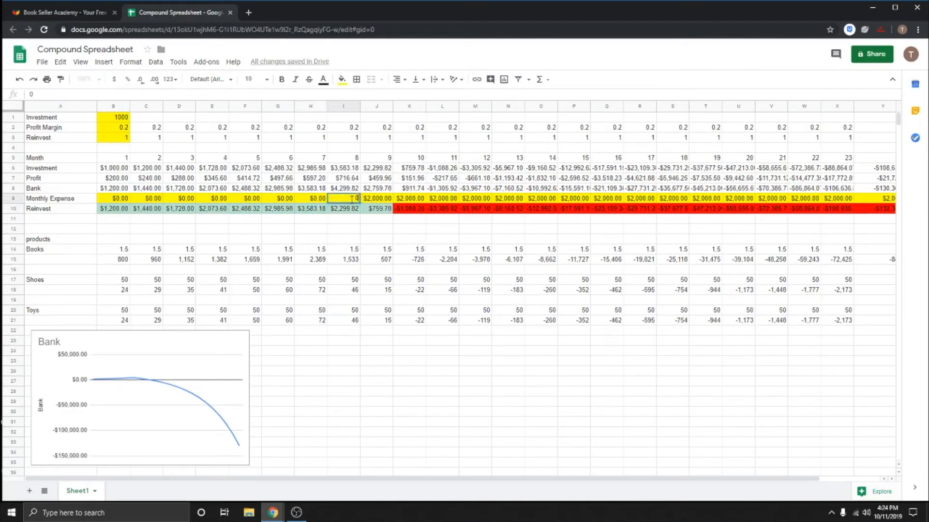
key(Return)
key(Up)
key(Right)
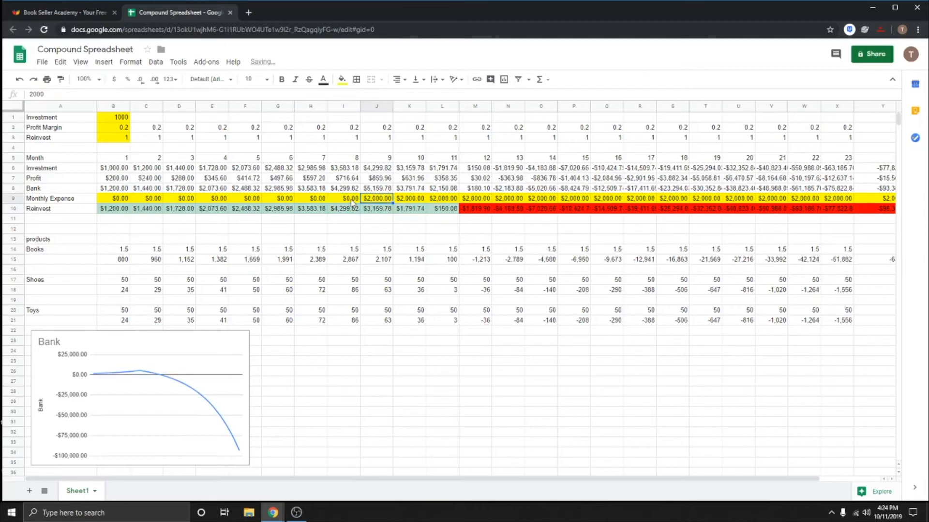
text(0)
key(Return)
key(Up)
key(Right)
text(0)
key(Return)
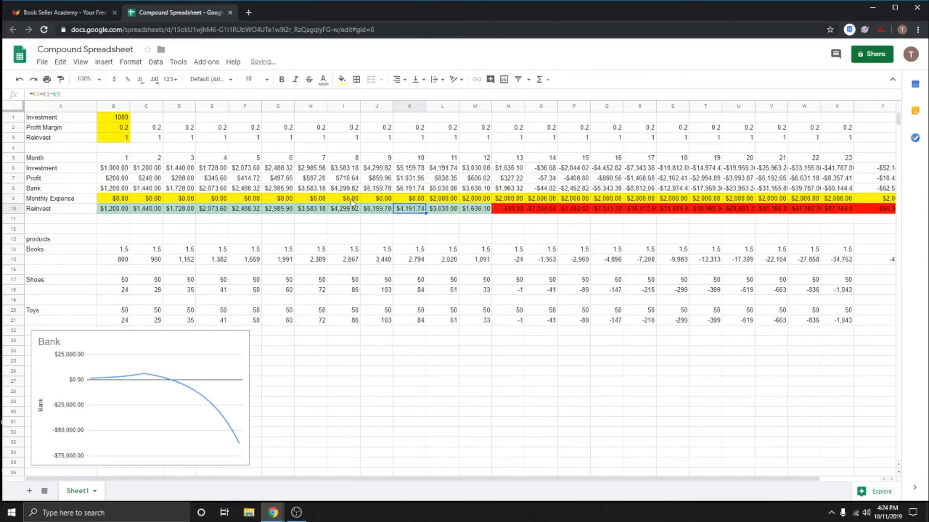
key(Up)
key(Right)
text(0)
key(Return)
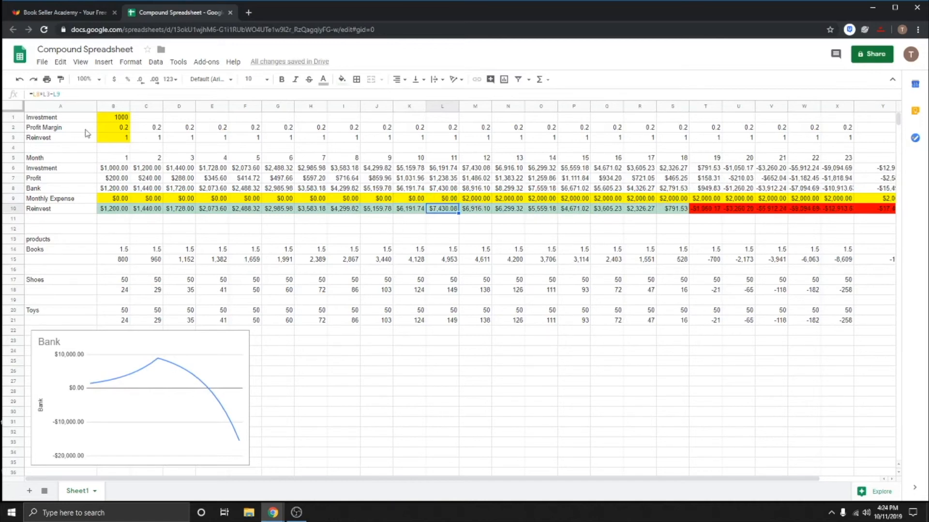
Set the Monthly Expense to 0 for months 12 and 13 in cells M9 and N9
click(479, 200)
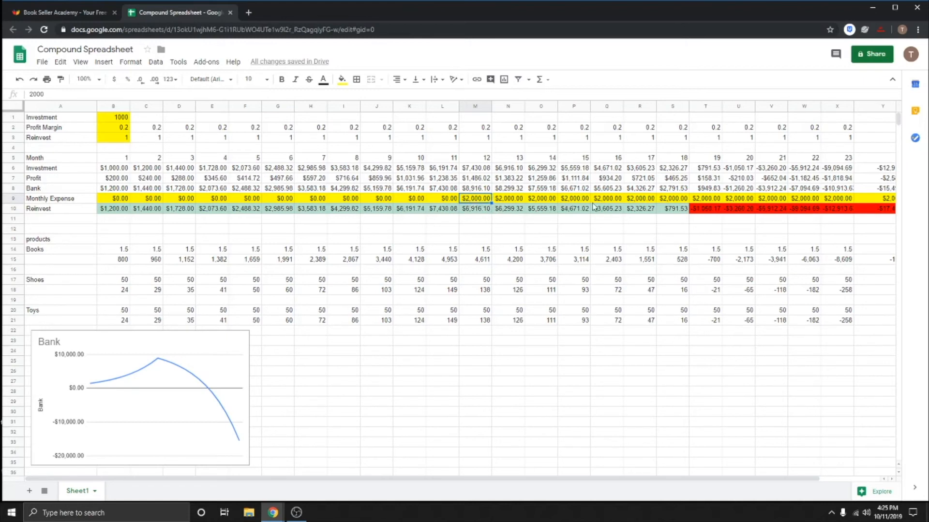
text(0)
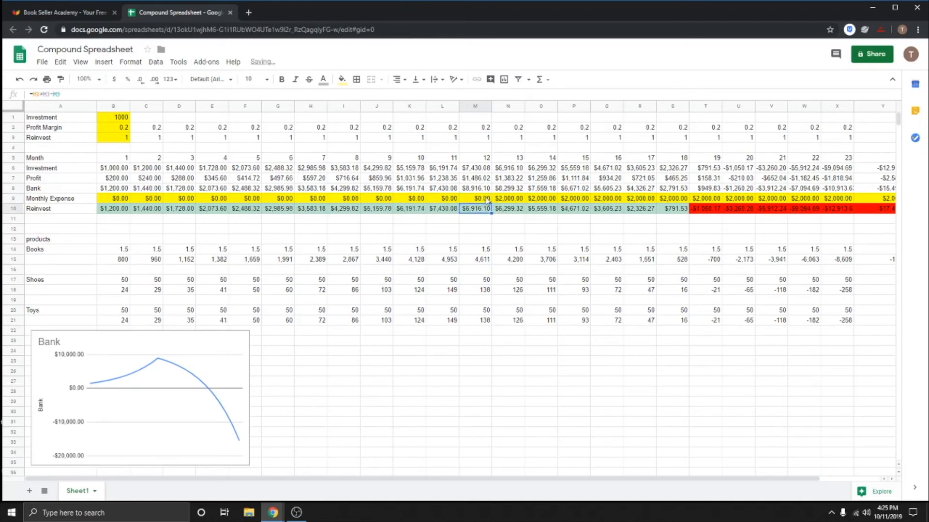
key(Return)
click(508, 198)
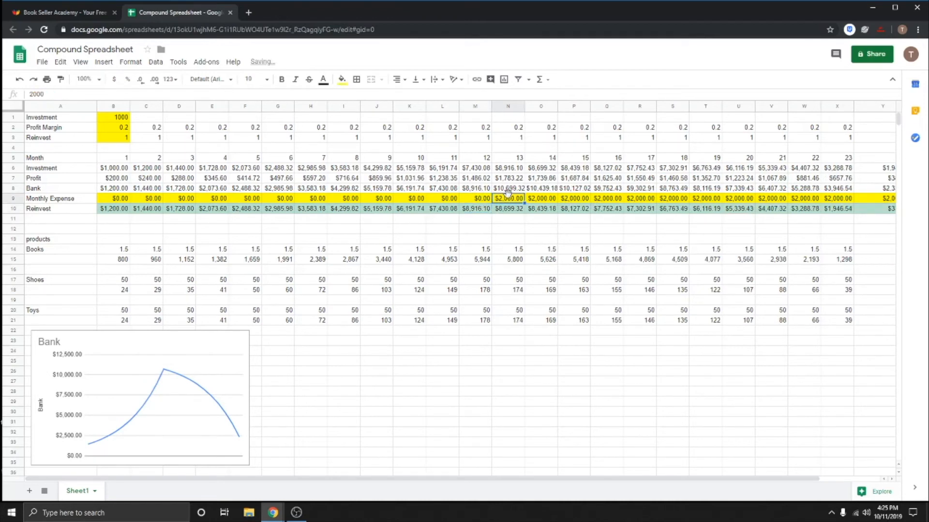
text(0)
key(Return)
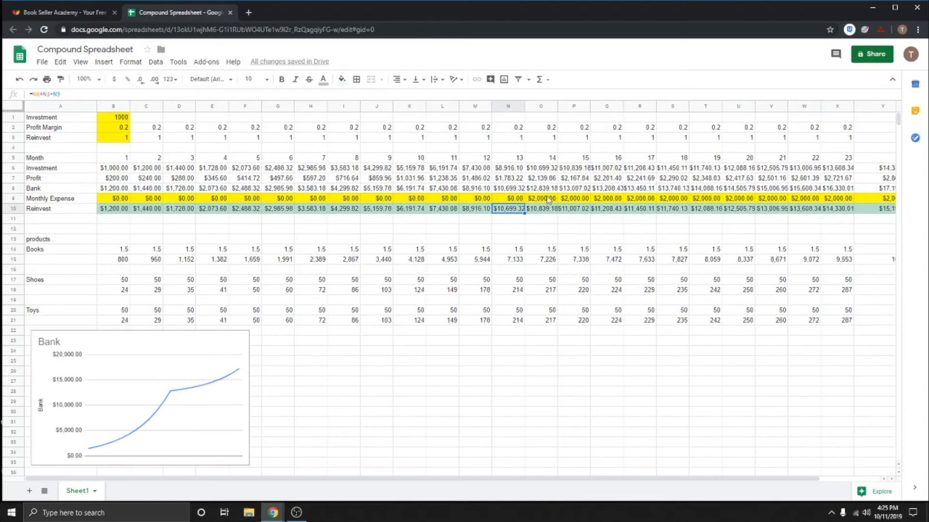
Review the Monthly Expense and Reinvest values from month 14 onward and the Books quantities for months 1 to 23
drag(547, 200, 730, 211)
click(498, 397)
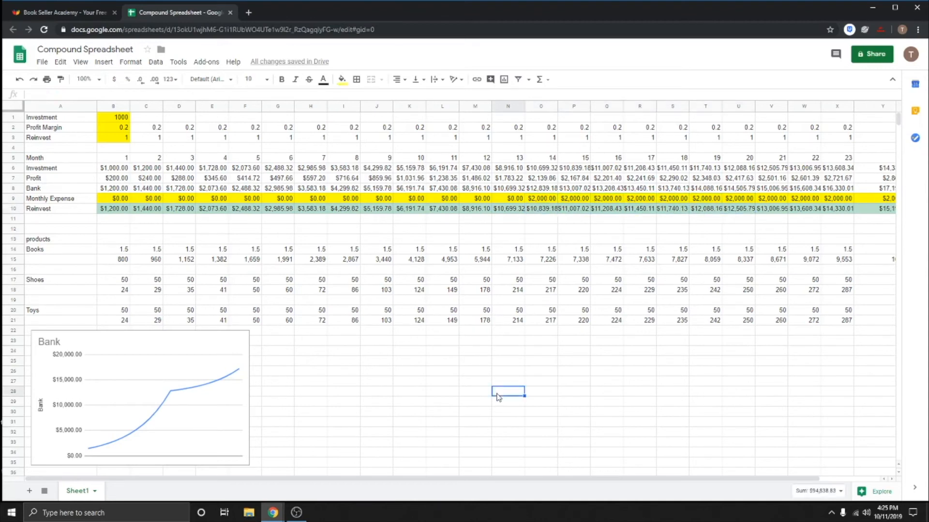
click(126, 262)
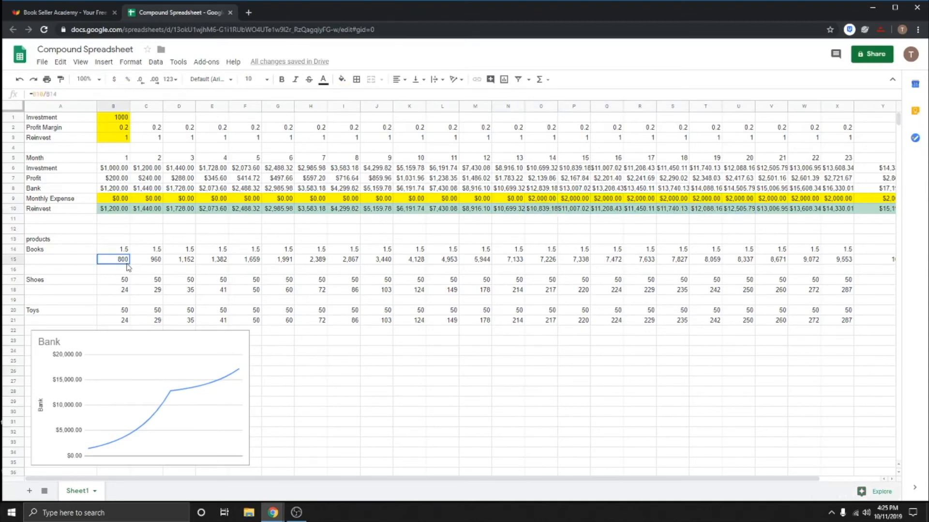
drag(129, 267, 822, 270)
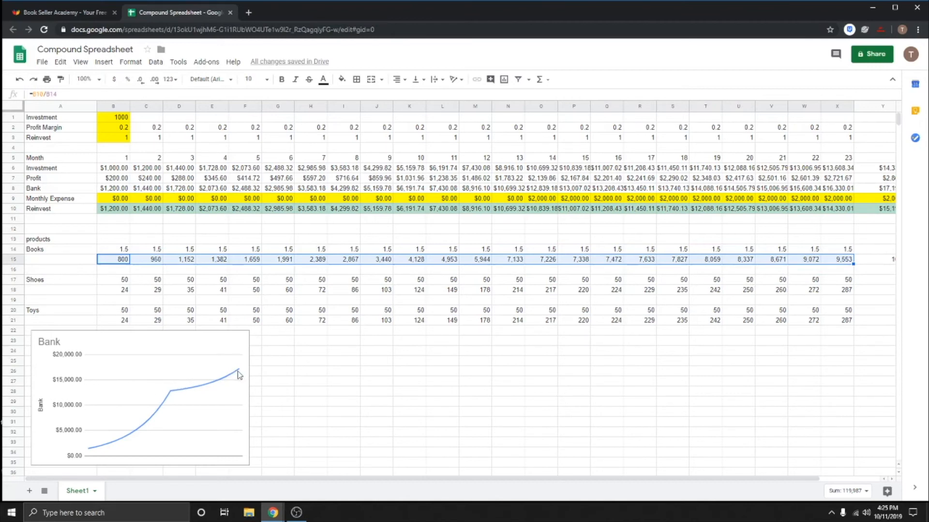
click(333, 384)
Compare the month 1 prices and quantities of Books, Shoes and Toys, and check the Shoes quantities for the first three months
click(112, 119)
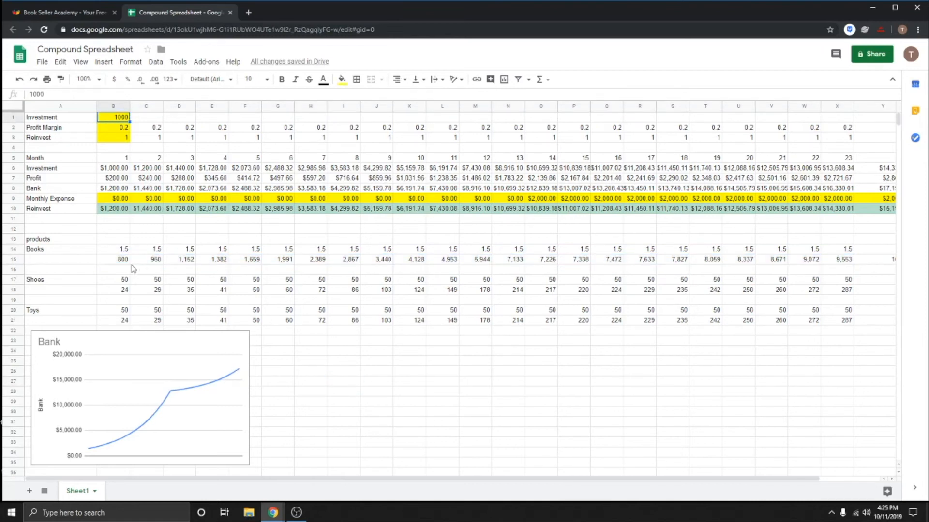
drag(60, 253, 60, 325)
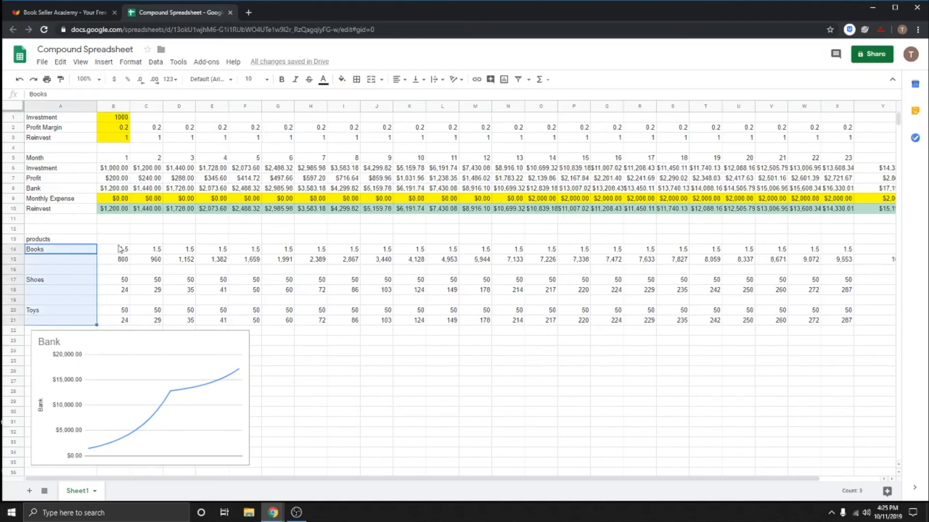
drag(117, 253, 111, 321)
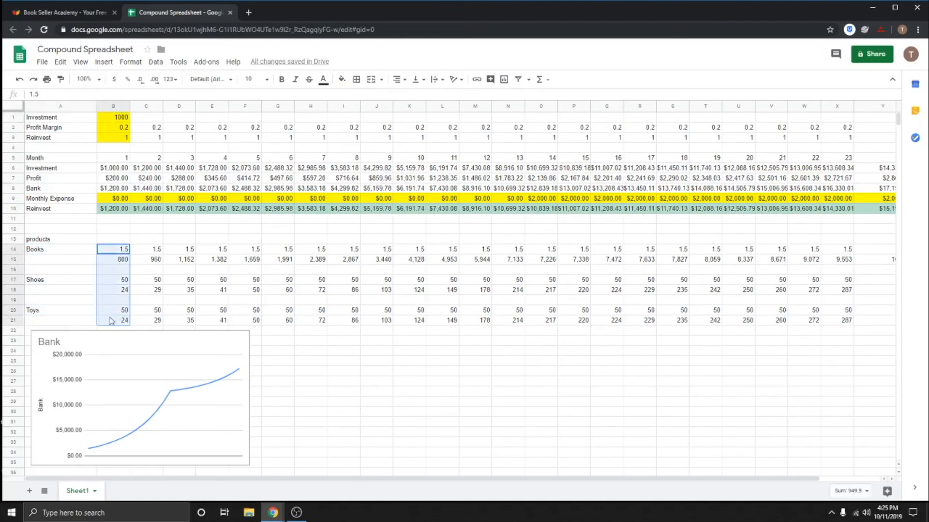
click(173, 292)
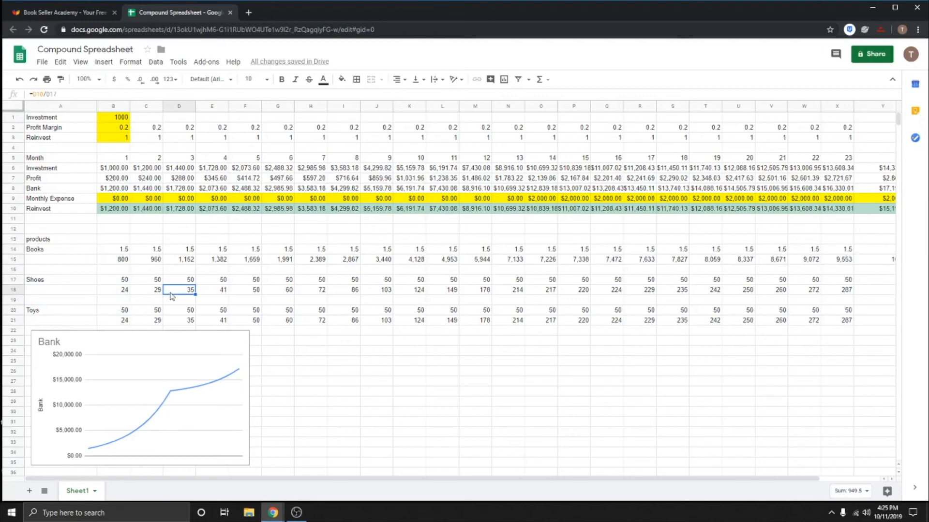
click(117, 283)
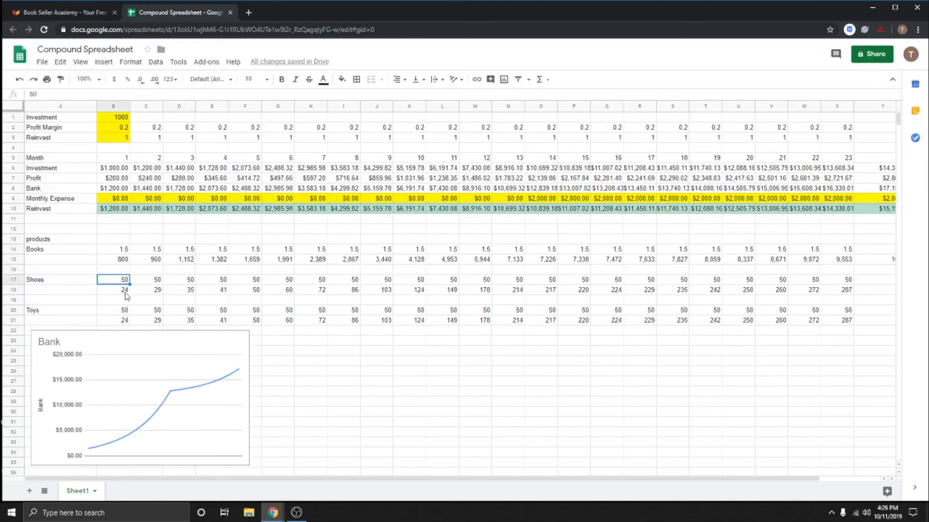
click(122, 292)
click(154, 293)
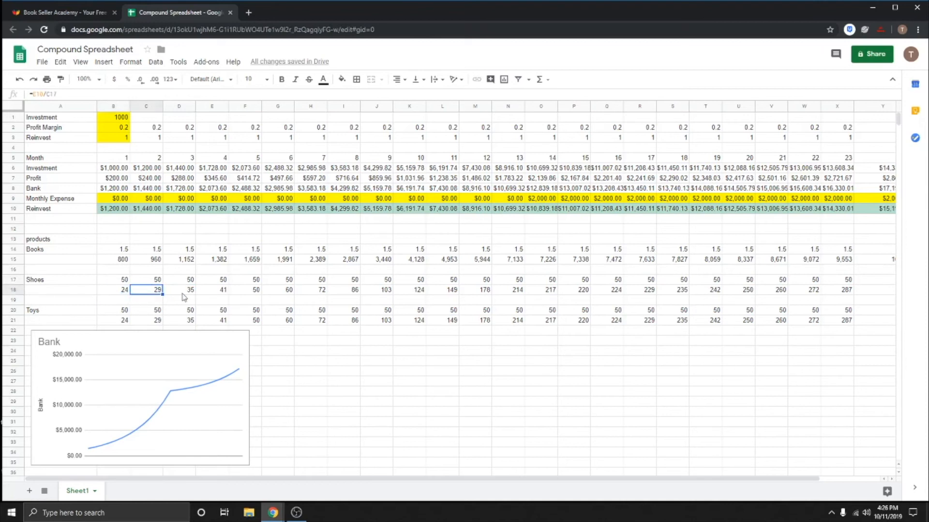
Review the Shoes quantities month by month from month 3 to 19, and the range from month 8 to 23
click(185, 292)
click(214, 293)
click(243, 295)
click(277, 296)
click(309, 296)
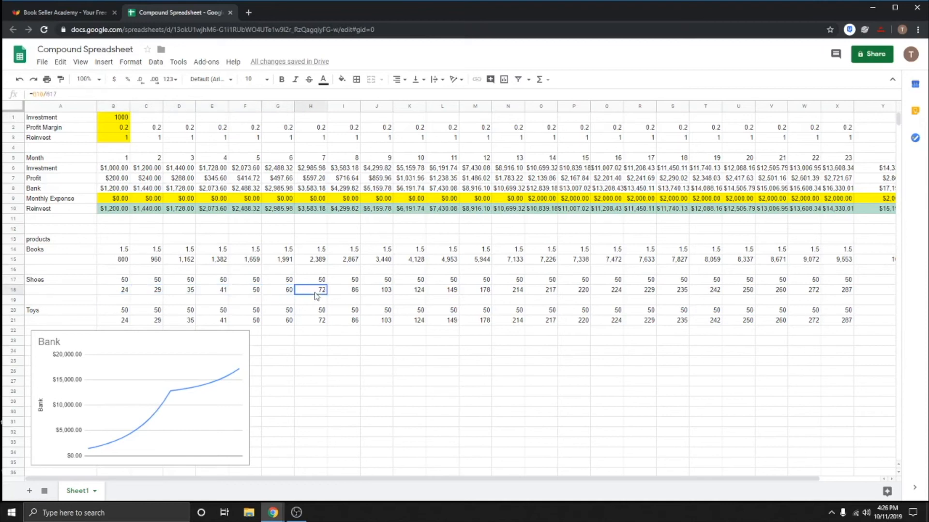
click(356, 293)
click(380, 294)
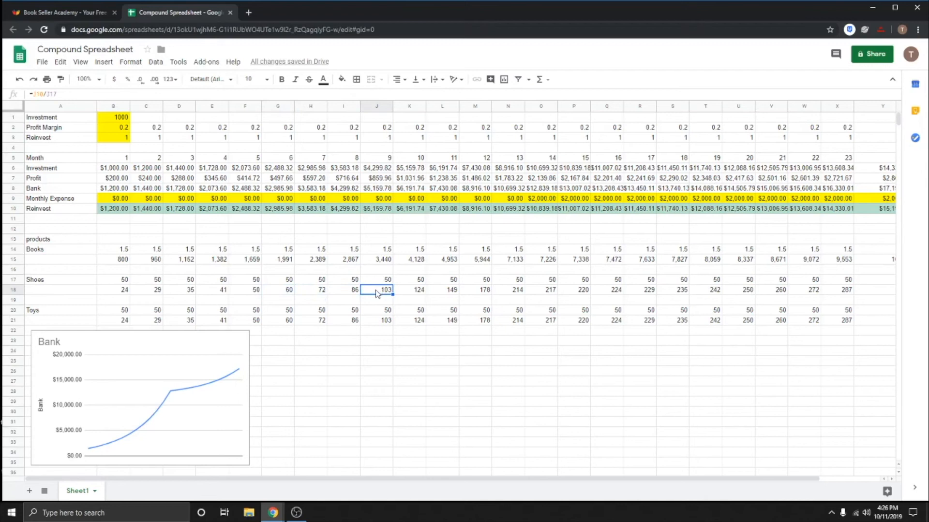
click(412, 295)
click(446, 295)
click(480, 295)
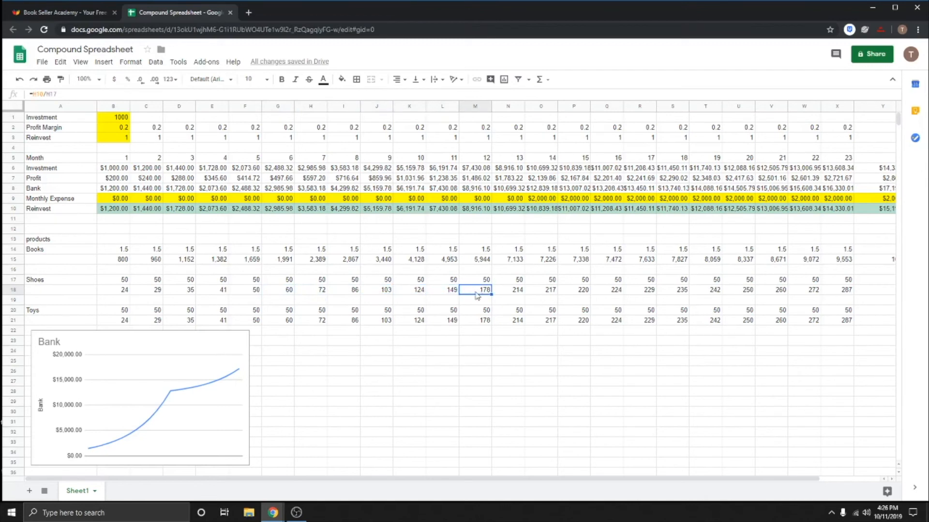
click(506, 293)
click(555, 293)
click(580, 293)
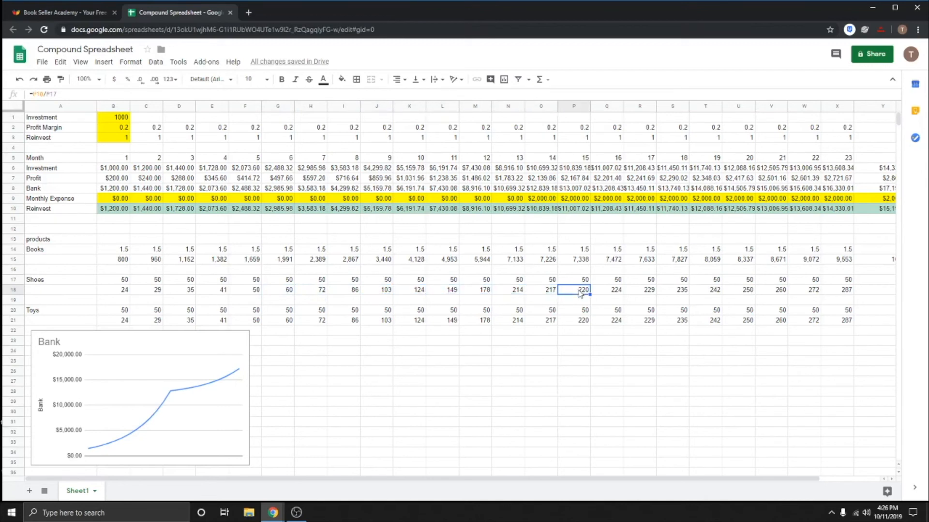
click(600, 292)
click(642, 295)
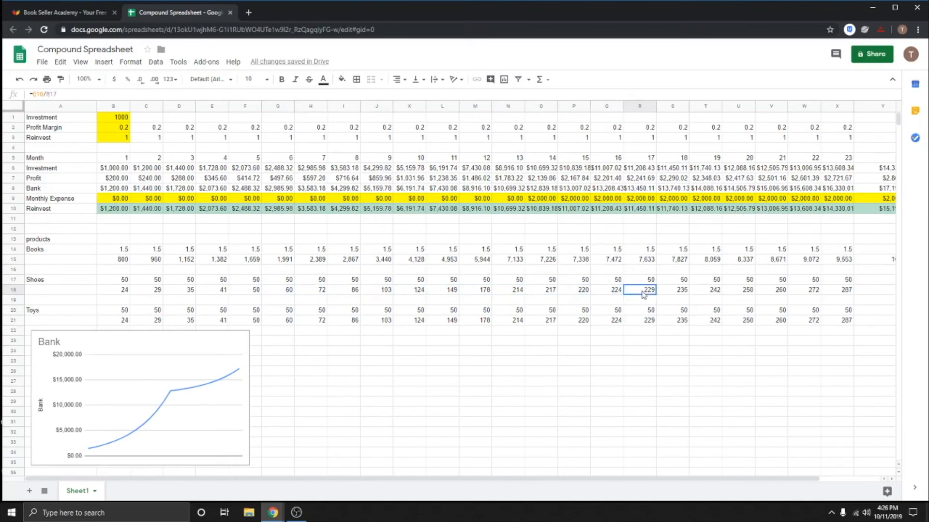
click(672, 294)
click(708, 295)
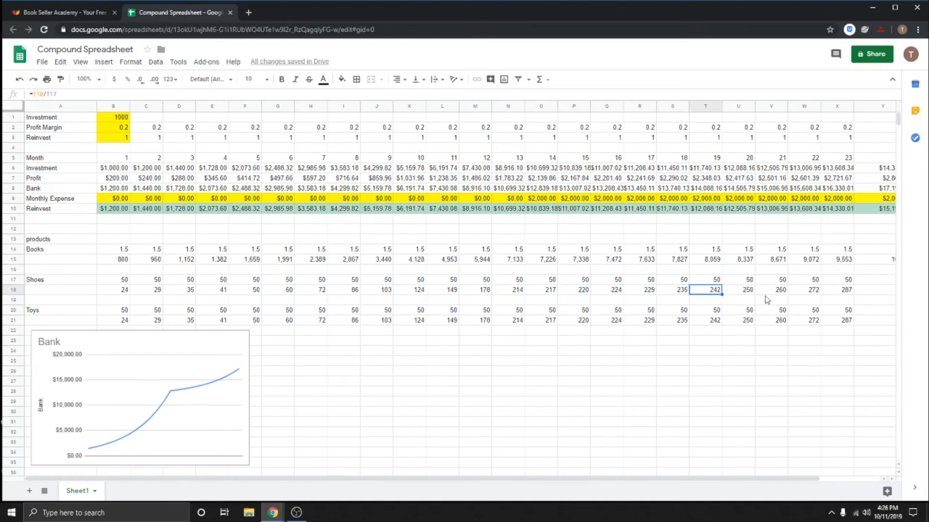
click(847, 292)
drag(846, 292, 348, 294)
click(415, 334)
Review the Toys quantities for months 8 to 23, and the Books, Shoes and Toys prices and quantities for months 1 to 23
drag(846, 324, 352, 323)
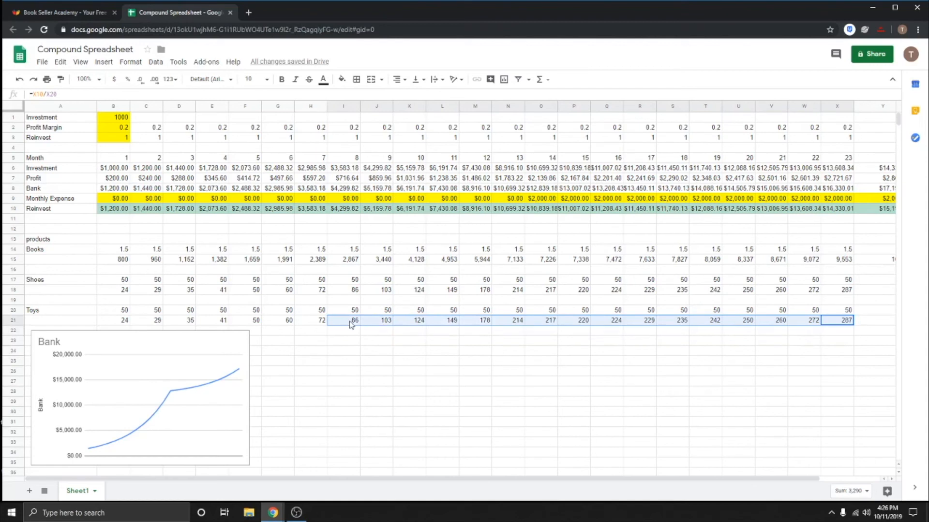
click(479, 352)
click(210, 150)
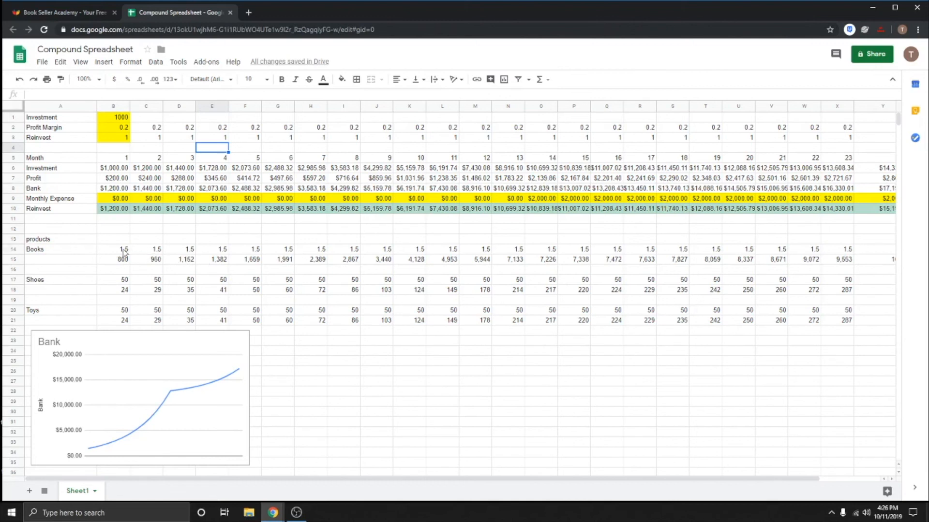
drag(124, 252, 830, 327)
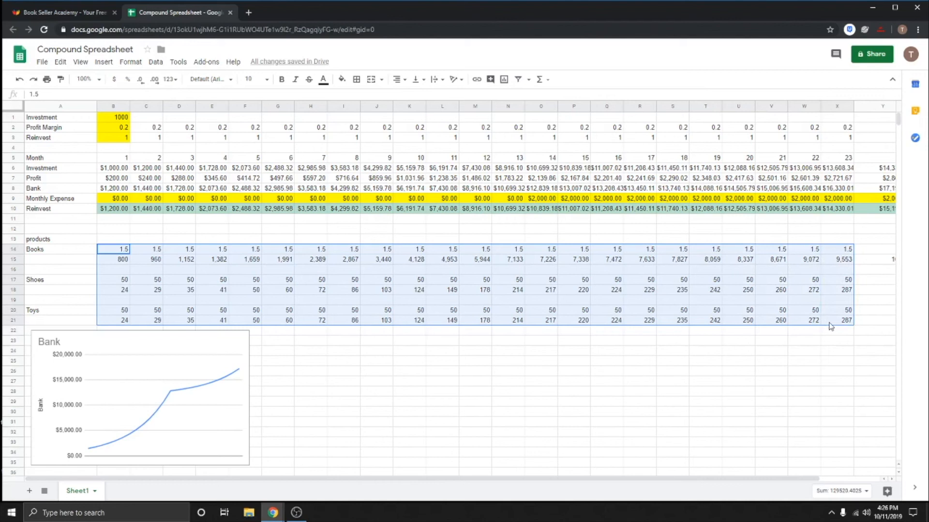
click(678, 387)
Set the Investment in cell B1 to 2000
click(109, 116)
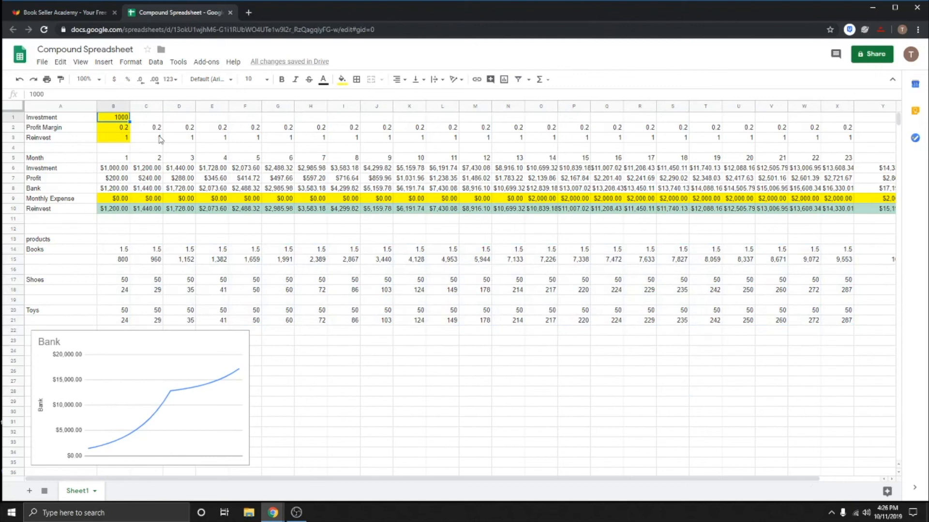
text(200)
key(Return)
click(119, 120)
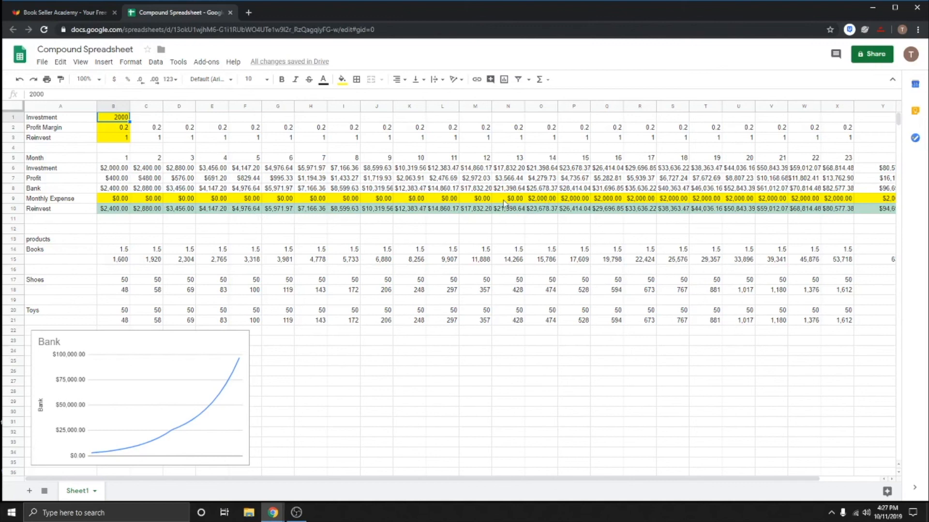
Examine the Monthly Expense values for months 1 to 12 under the 2000 investment
drag(484, 198, 115, 203)
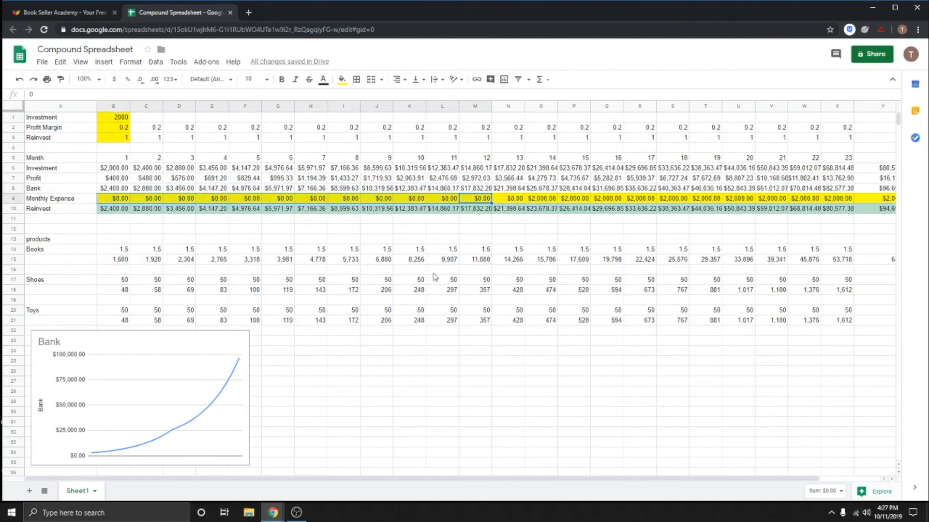
click(510, 327)
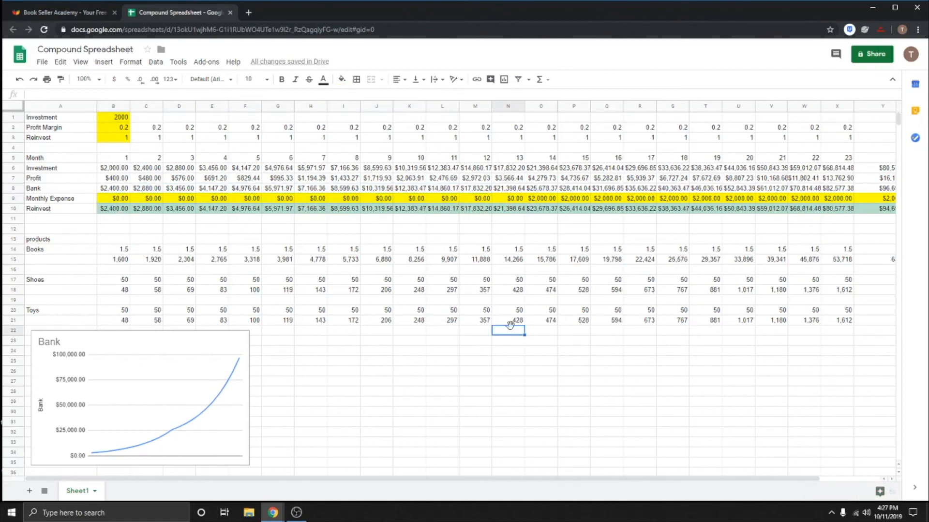
click(477, 373)
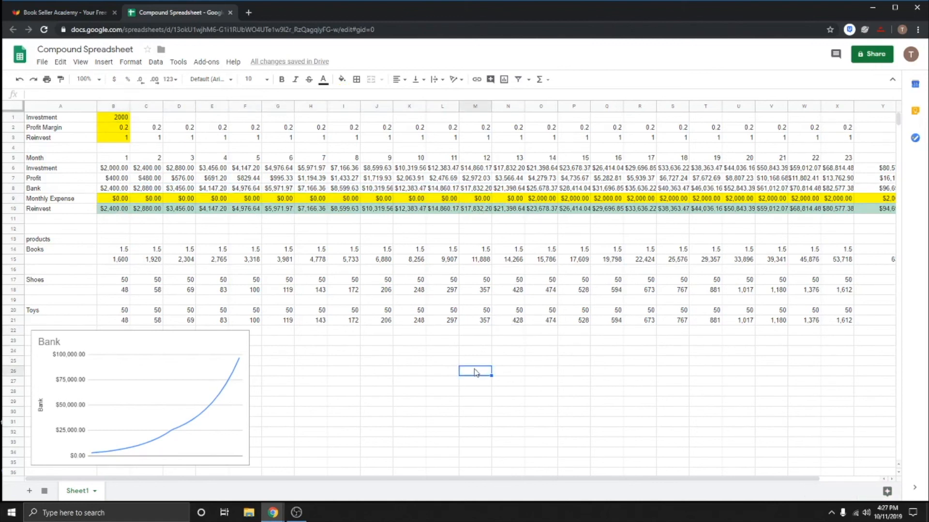